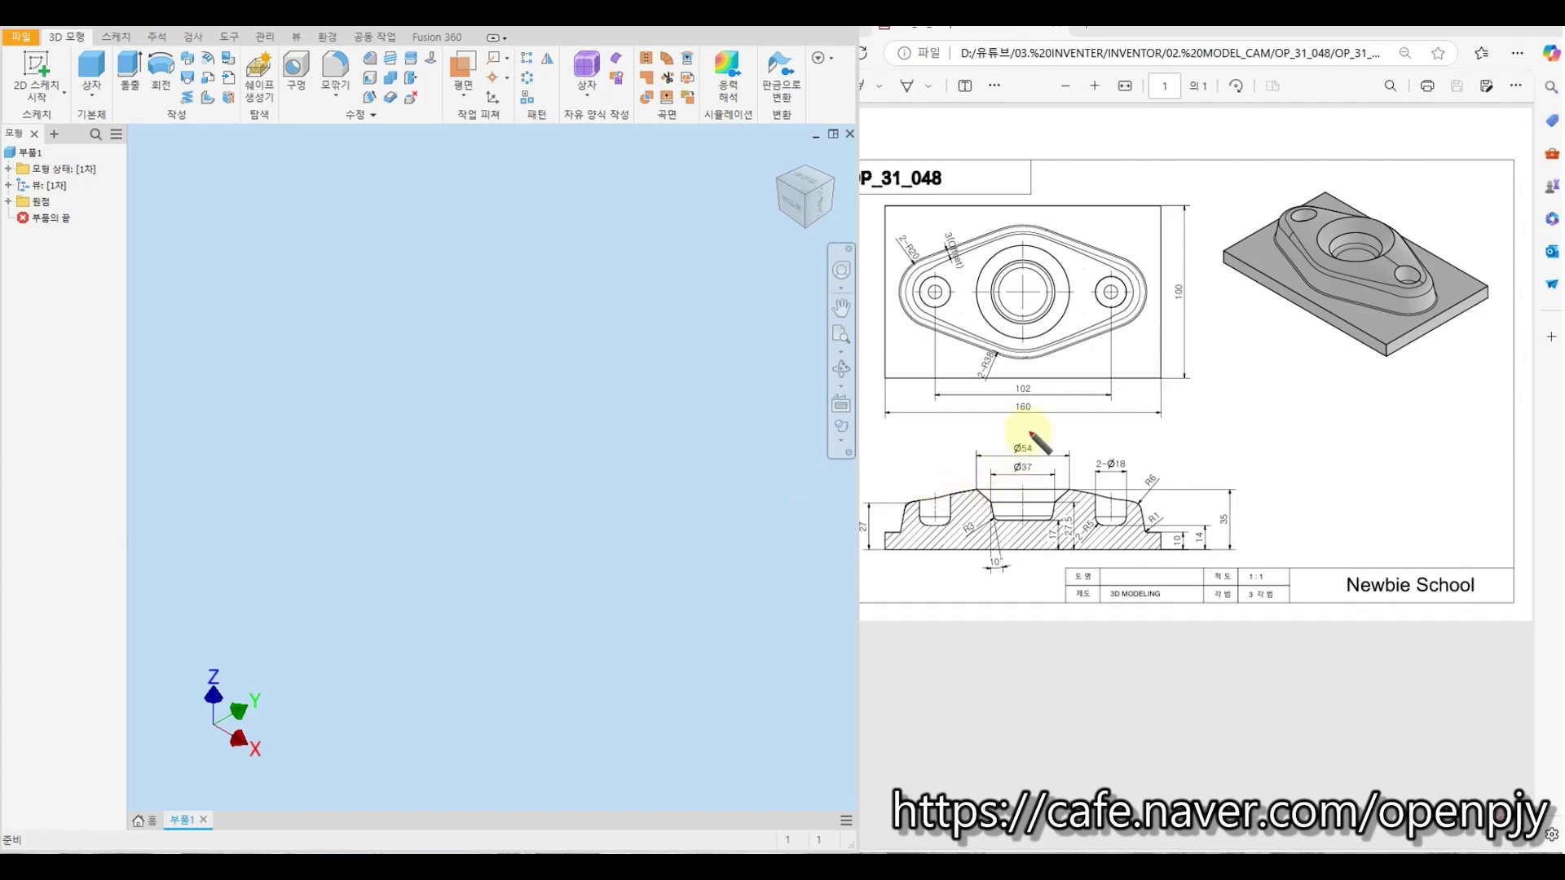
mouse_move(1026, 419)
mouse_down()
mouse_move(1011, 410)
mouse_move(1028, 420)
mouse_up()
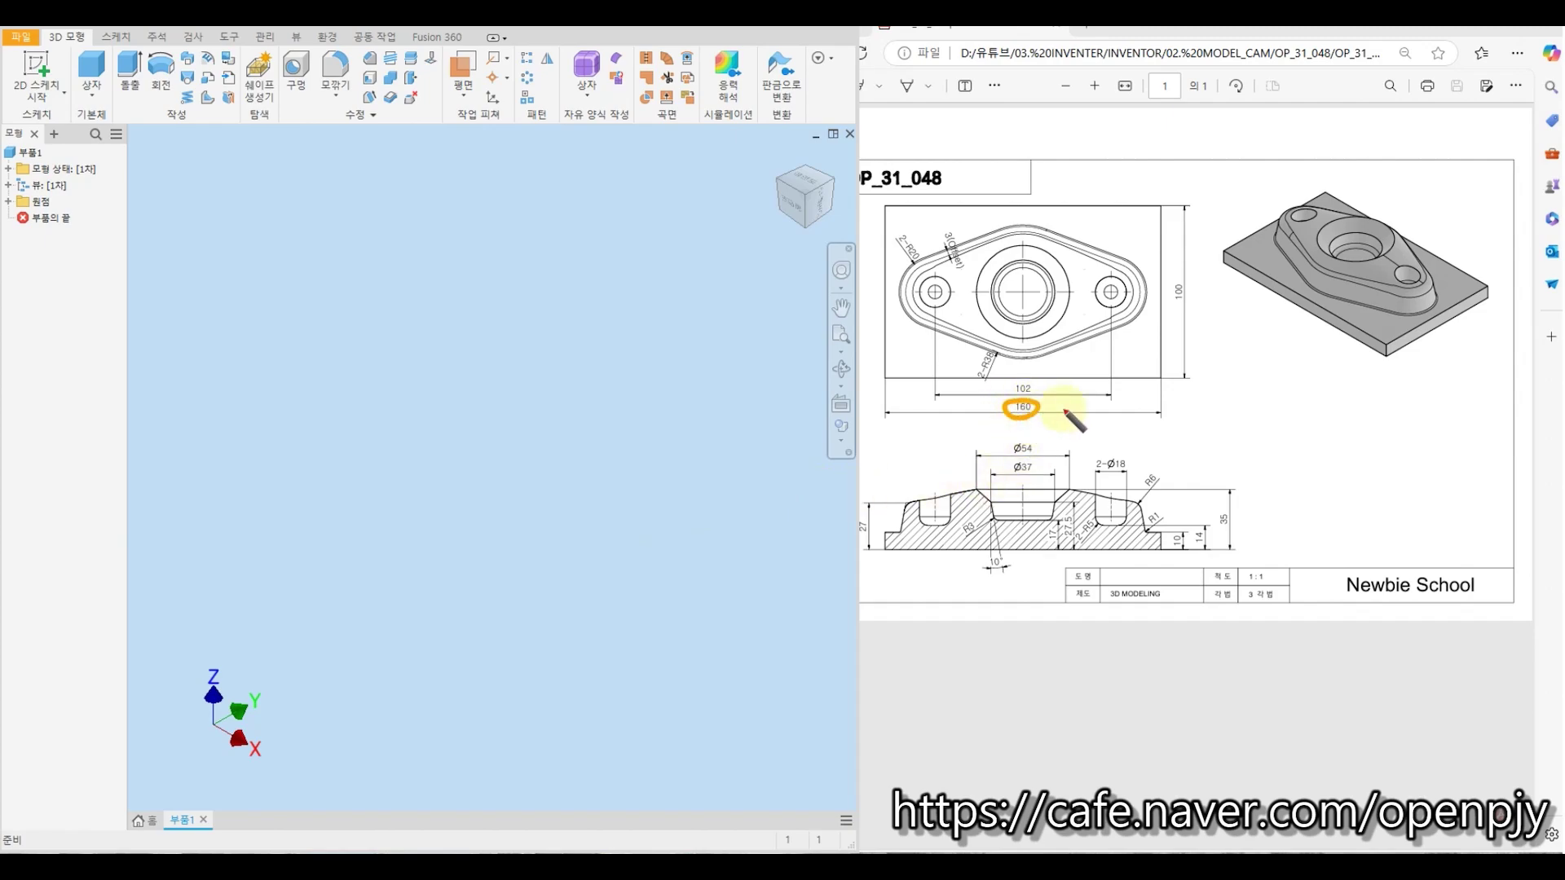
mouse_move(1178, 308)
mouse_down()
mouse_move(1183, 279)
mouse_move(1172, 304)
mouse_up()
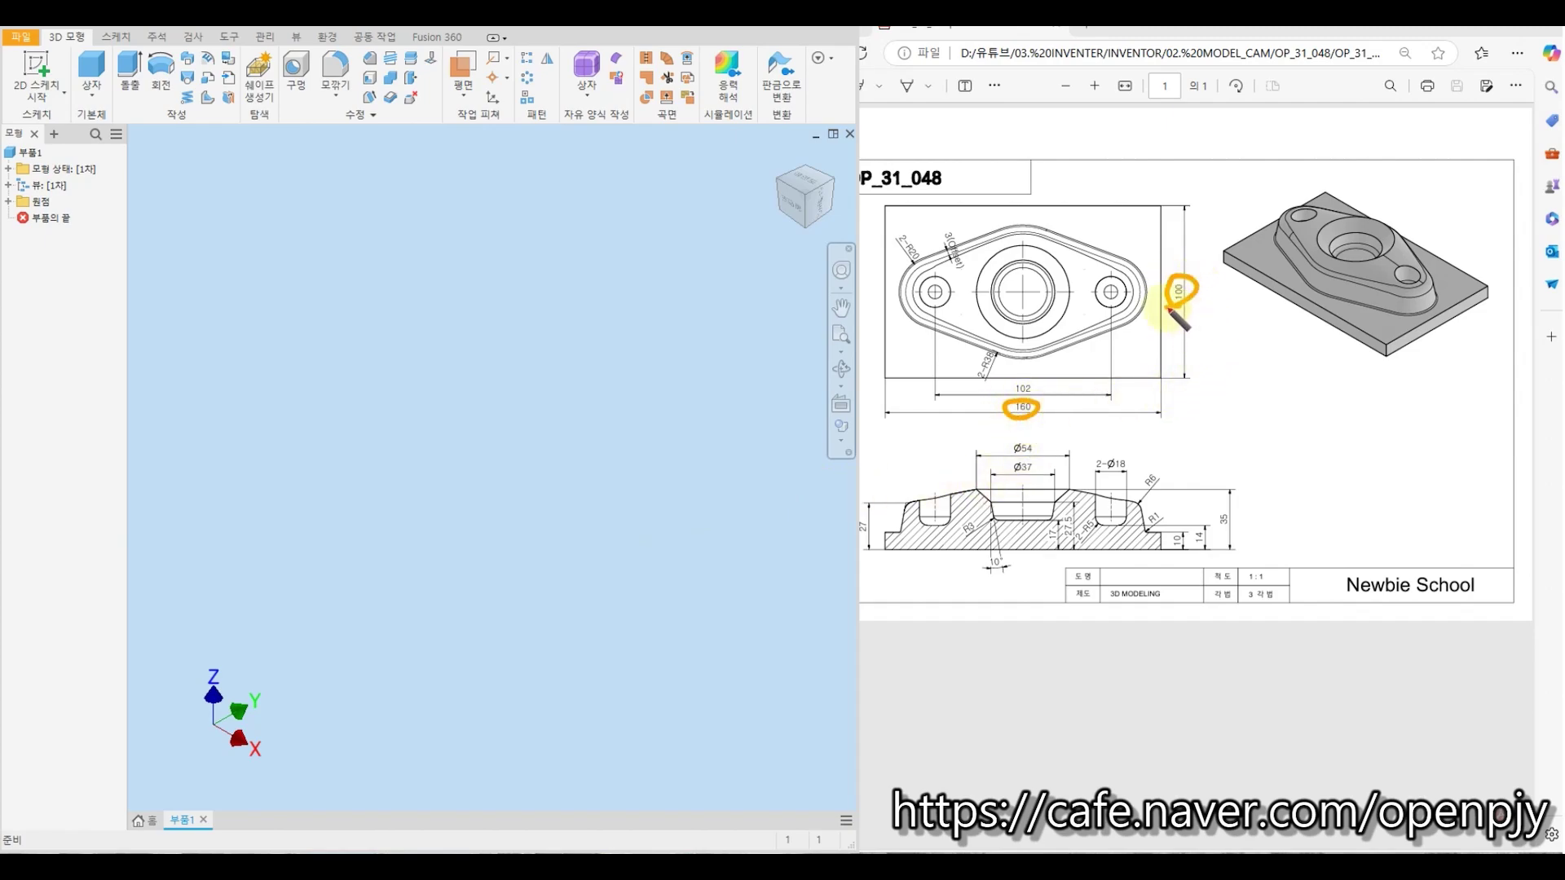
mouse_move(1191, 556)
mouse_down()
mouse_move(1186, 530)
mouse_move(1176, 553)
mouse_up()
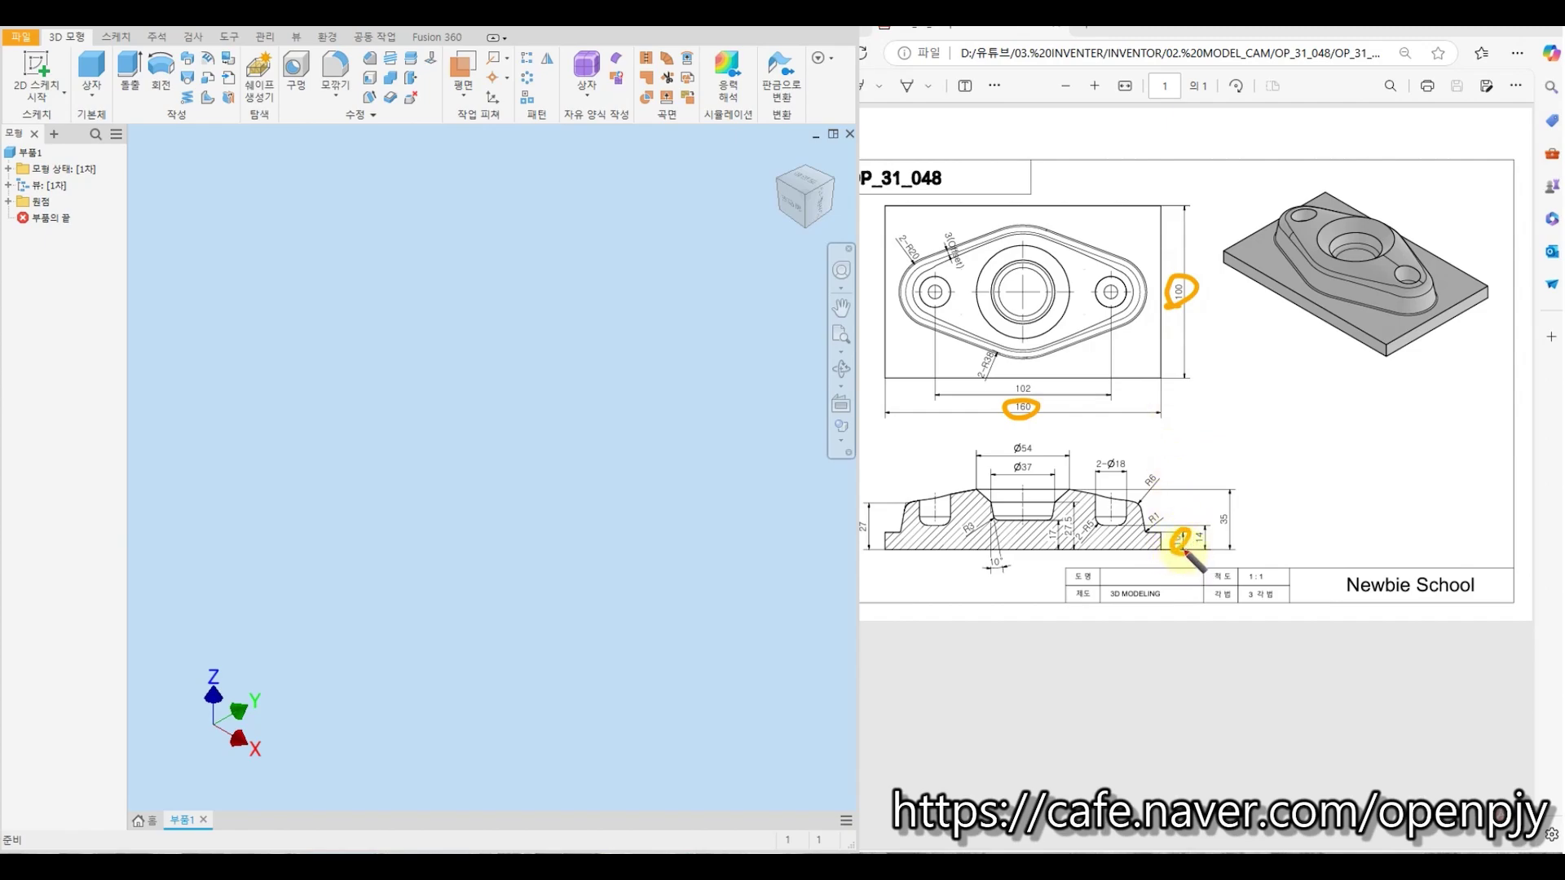
Sketch a 160 × 100 mm center rectangle at the origin of the XY plane and finish the sketch
click(37, 69)
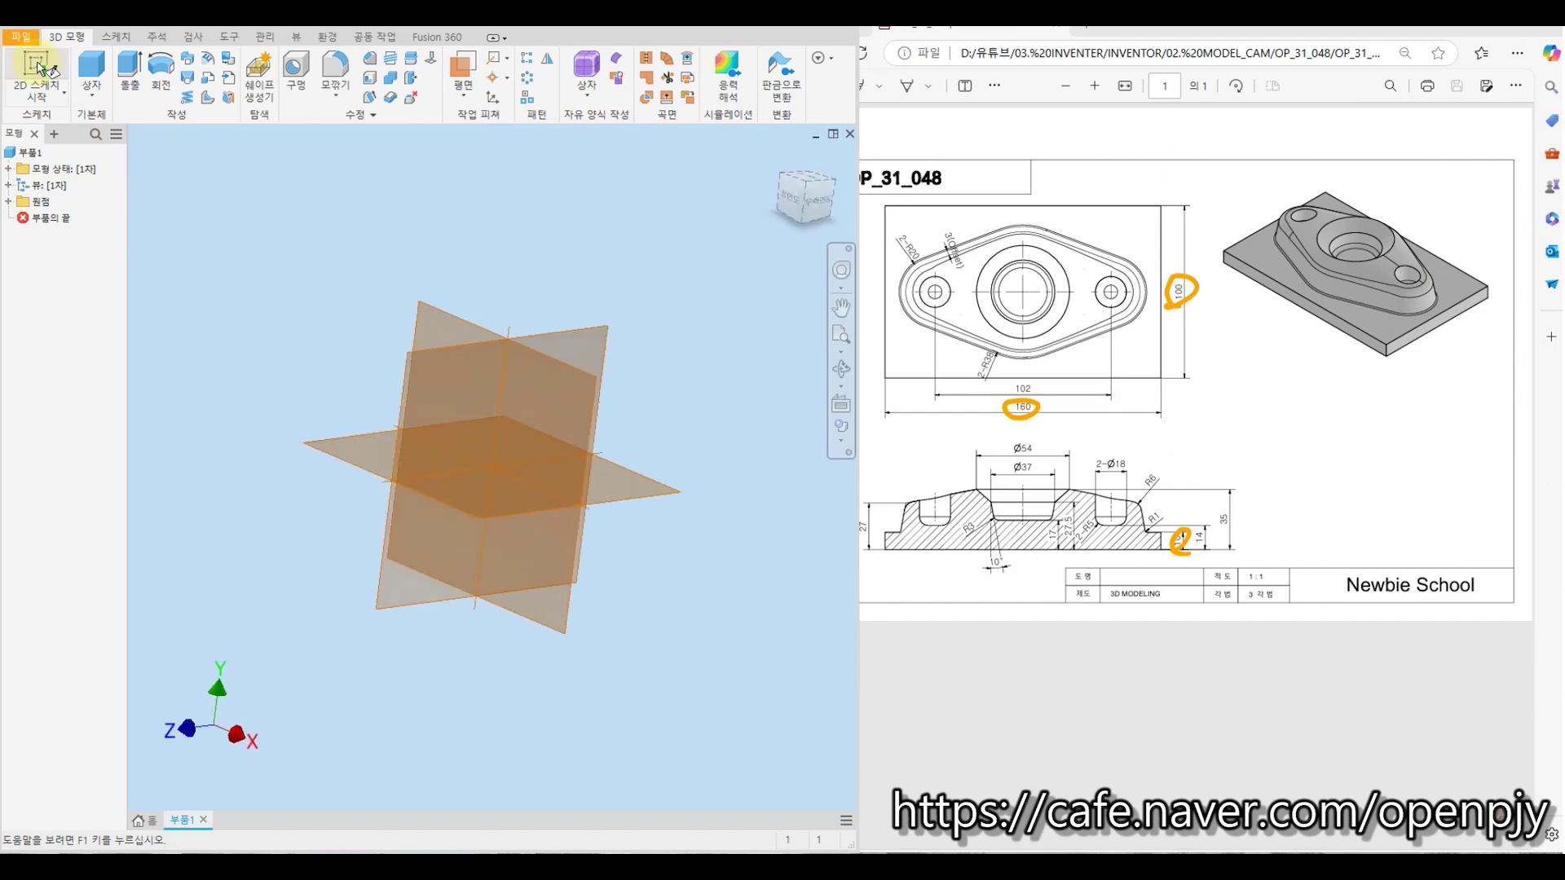
click(427, 256)
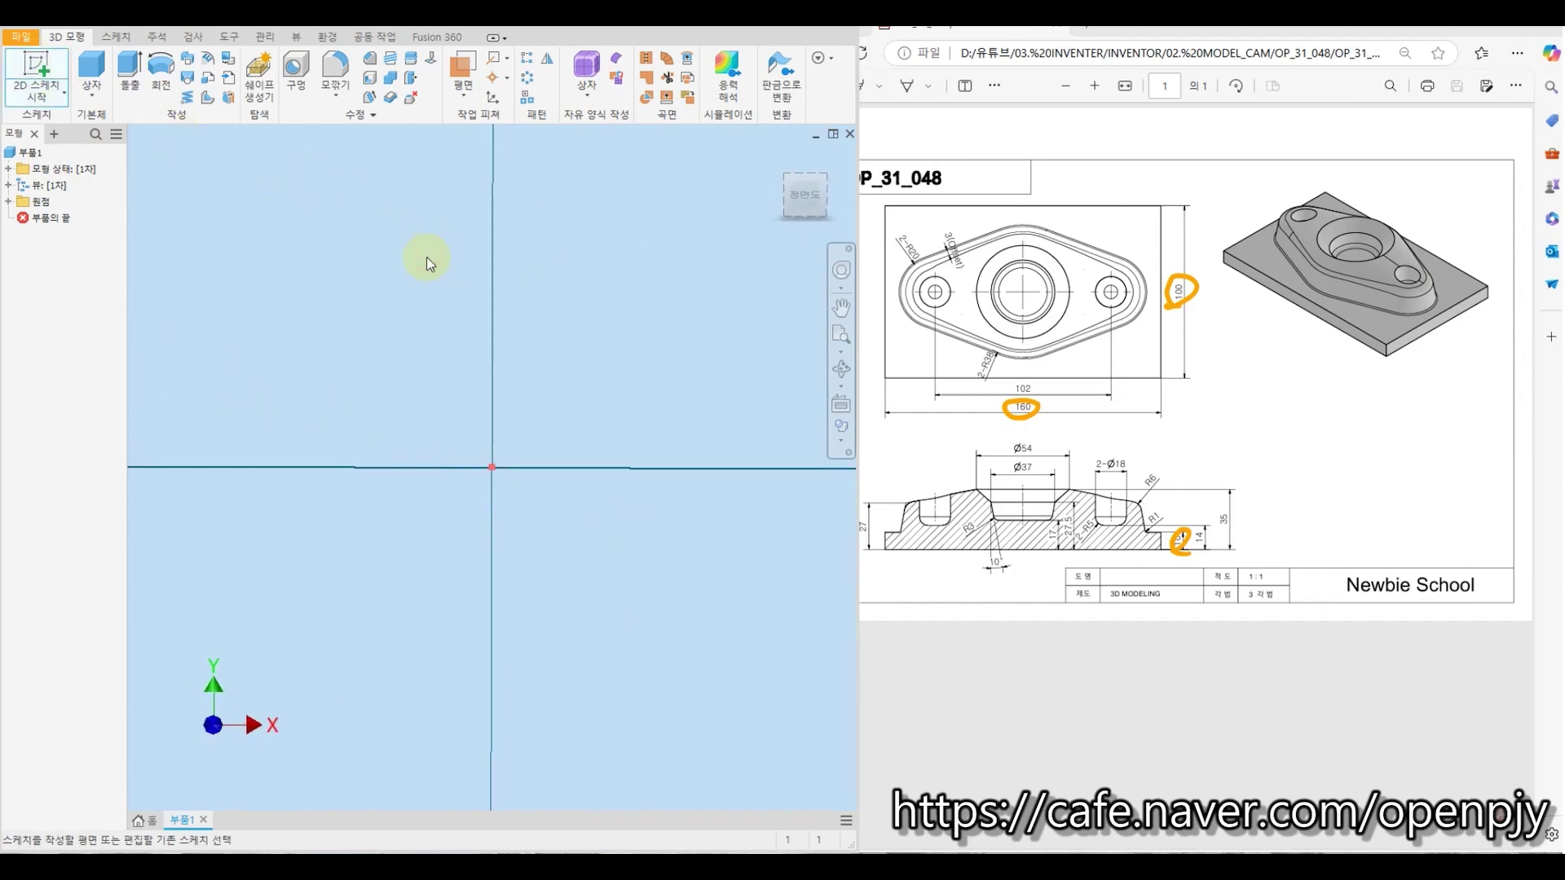
click(195, 89)
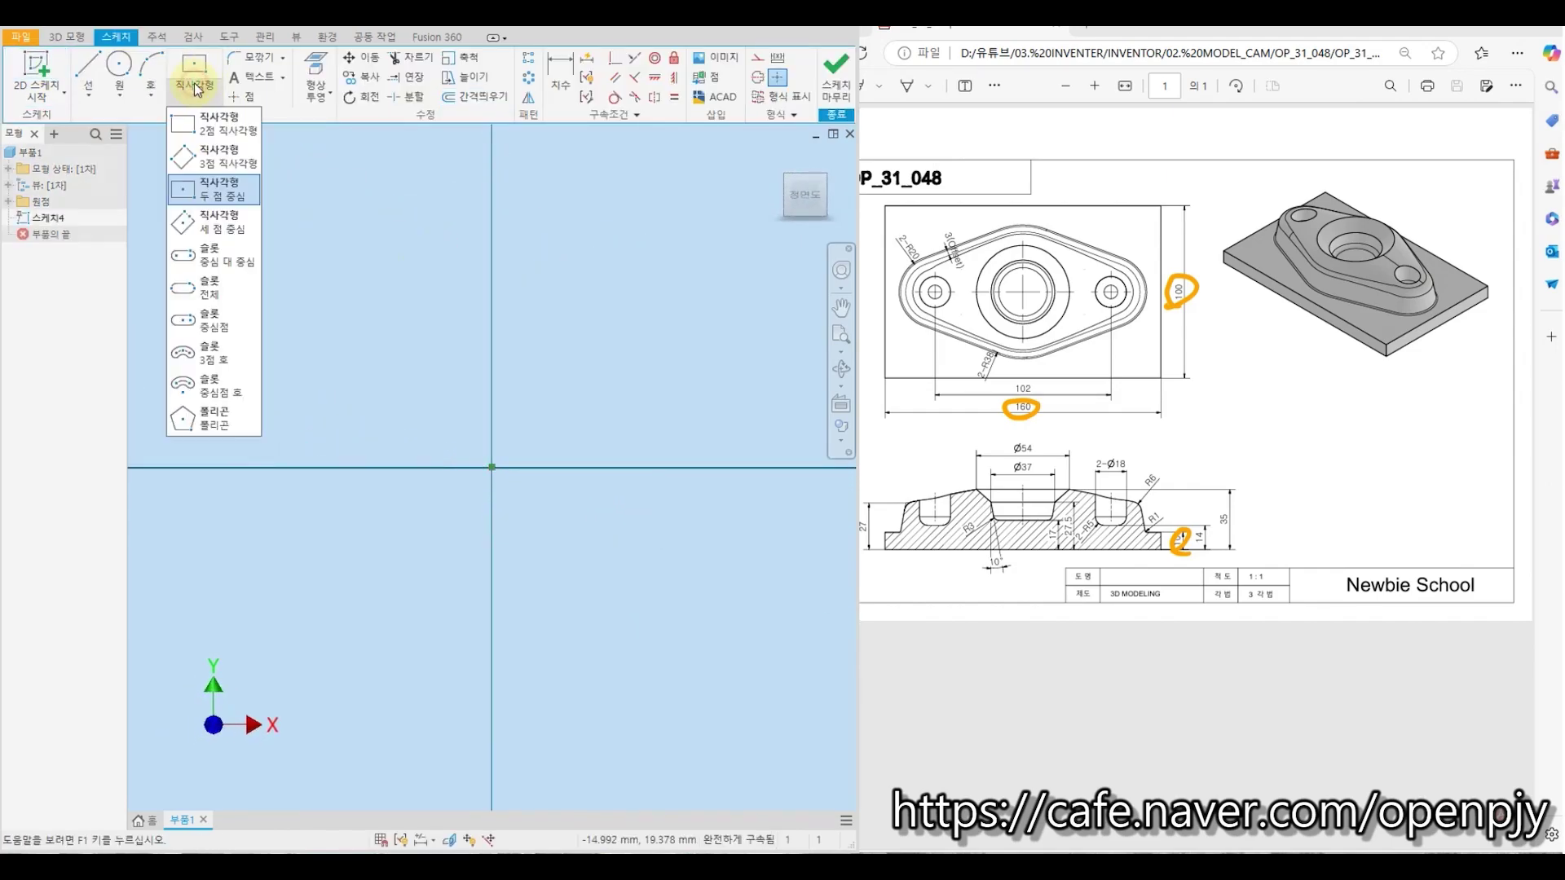
click(226, 203)
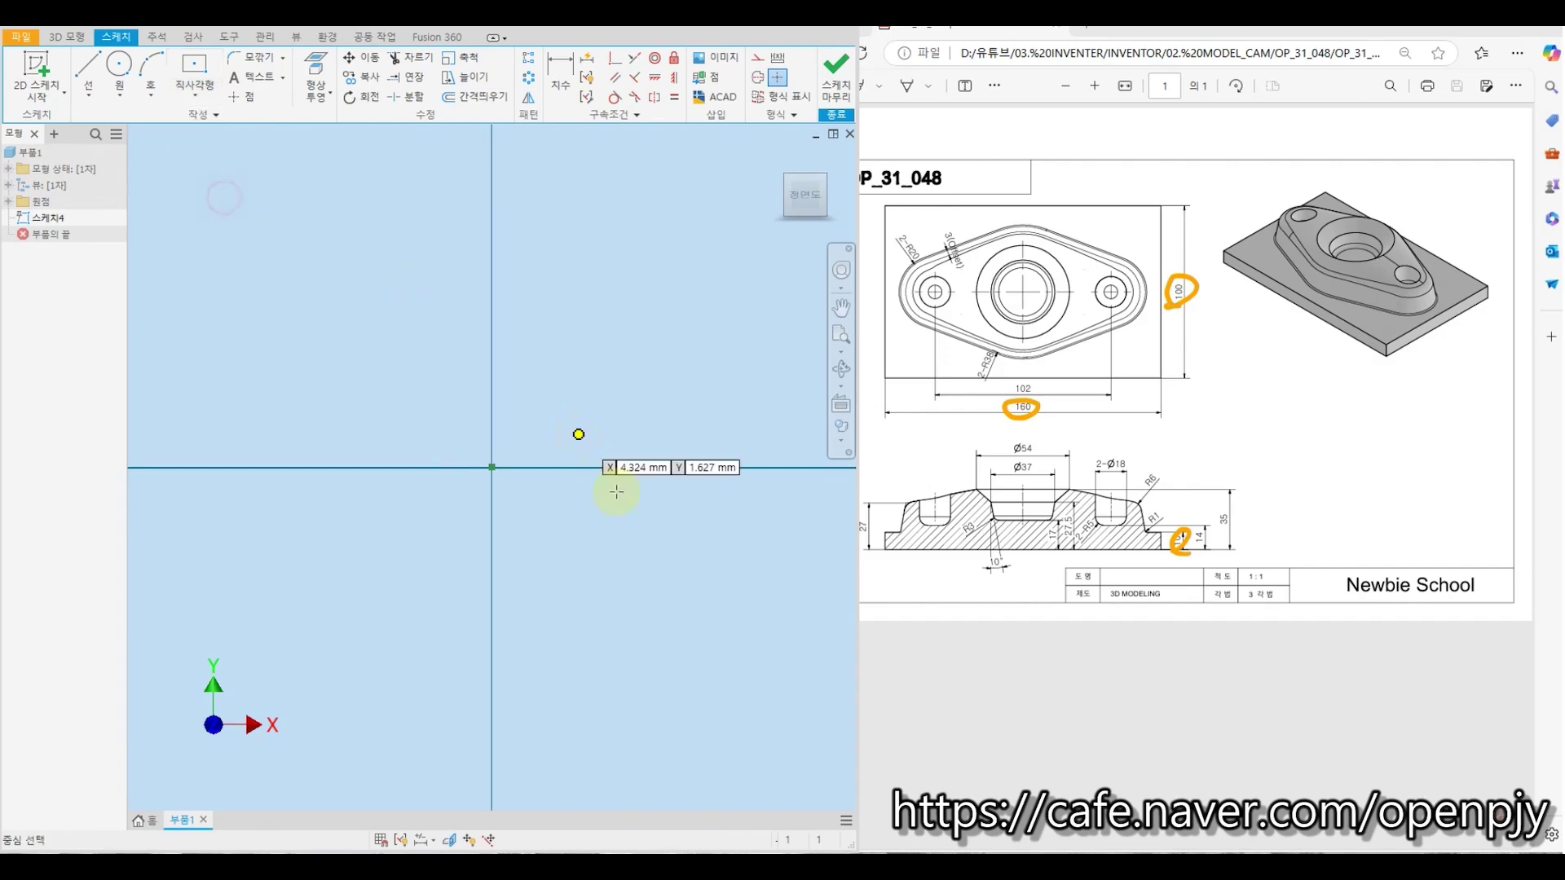
click(492, 467)
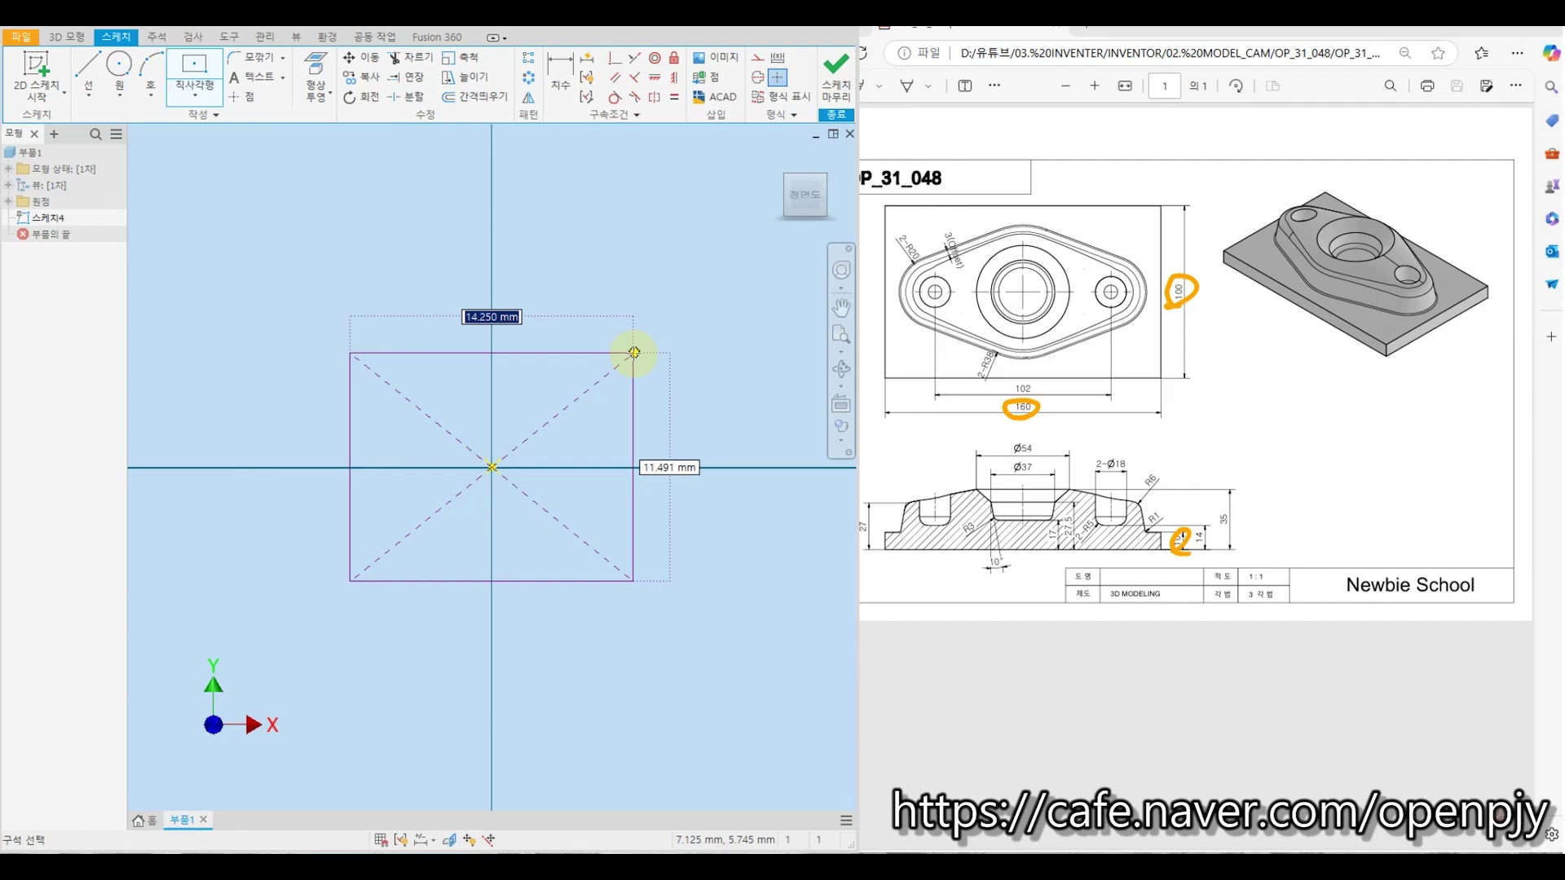
text(1)
key(Tab)
text(1)
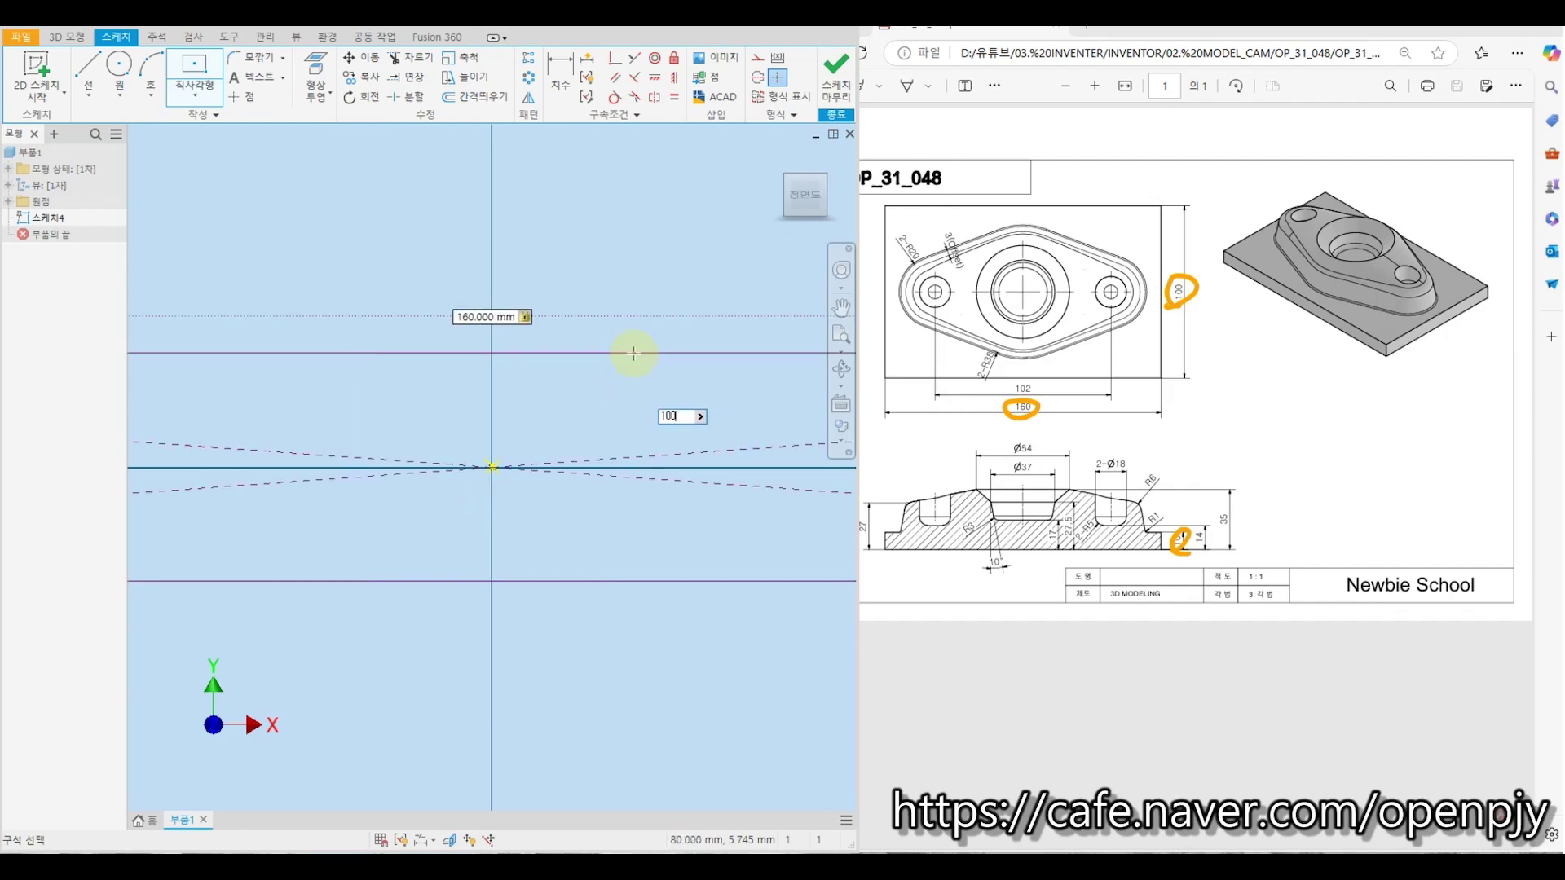
key(Return)
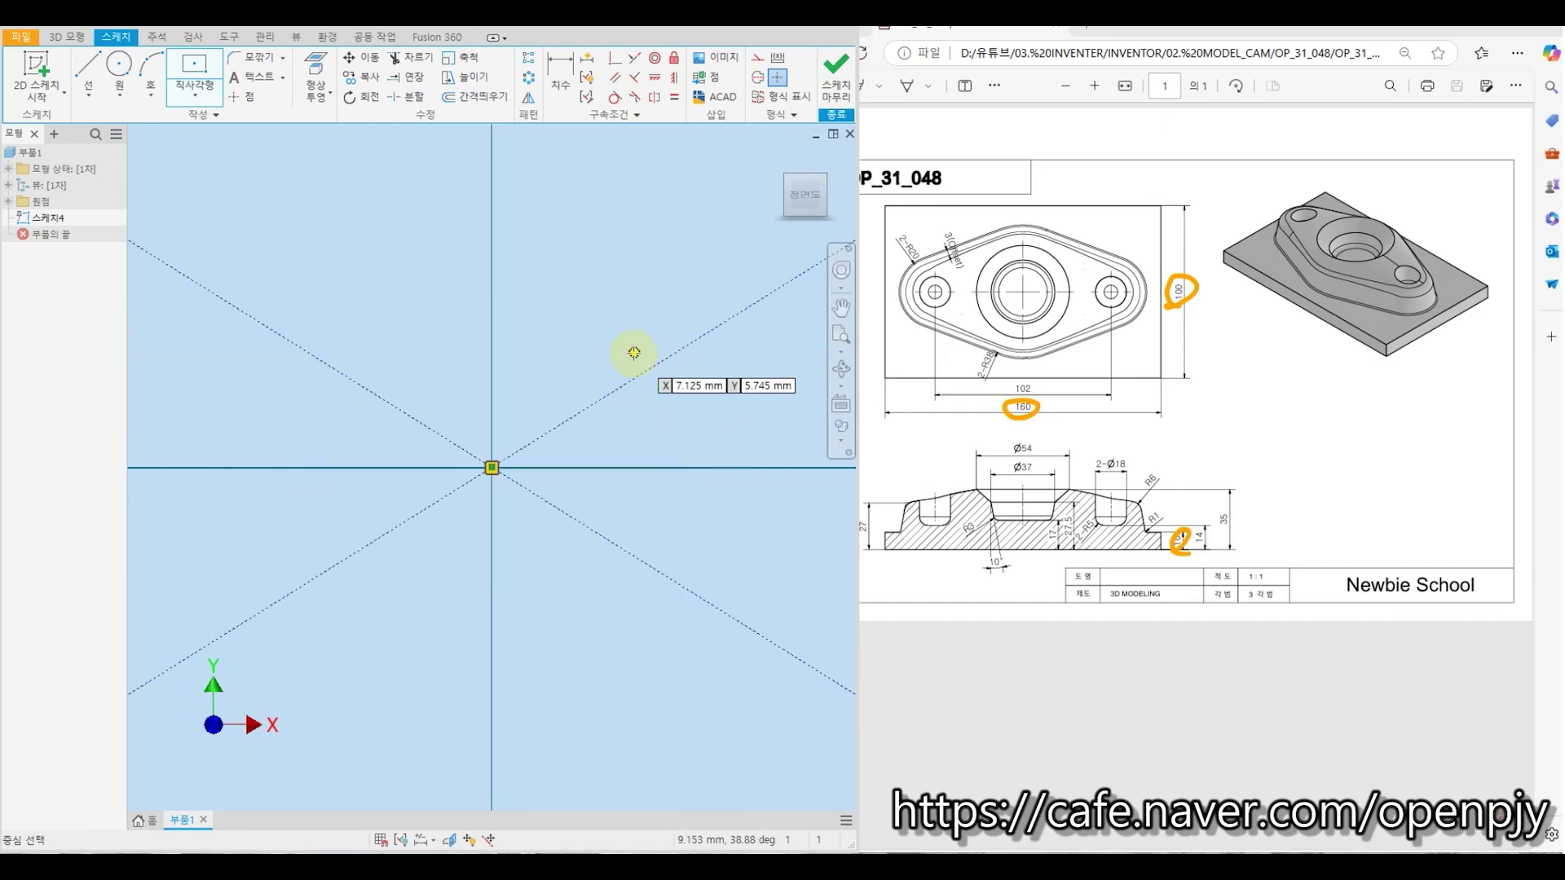
click(847, 81)
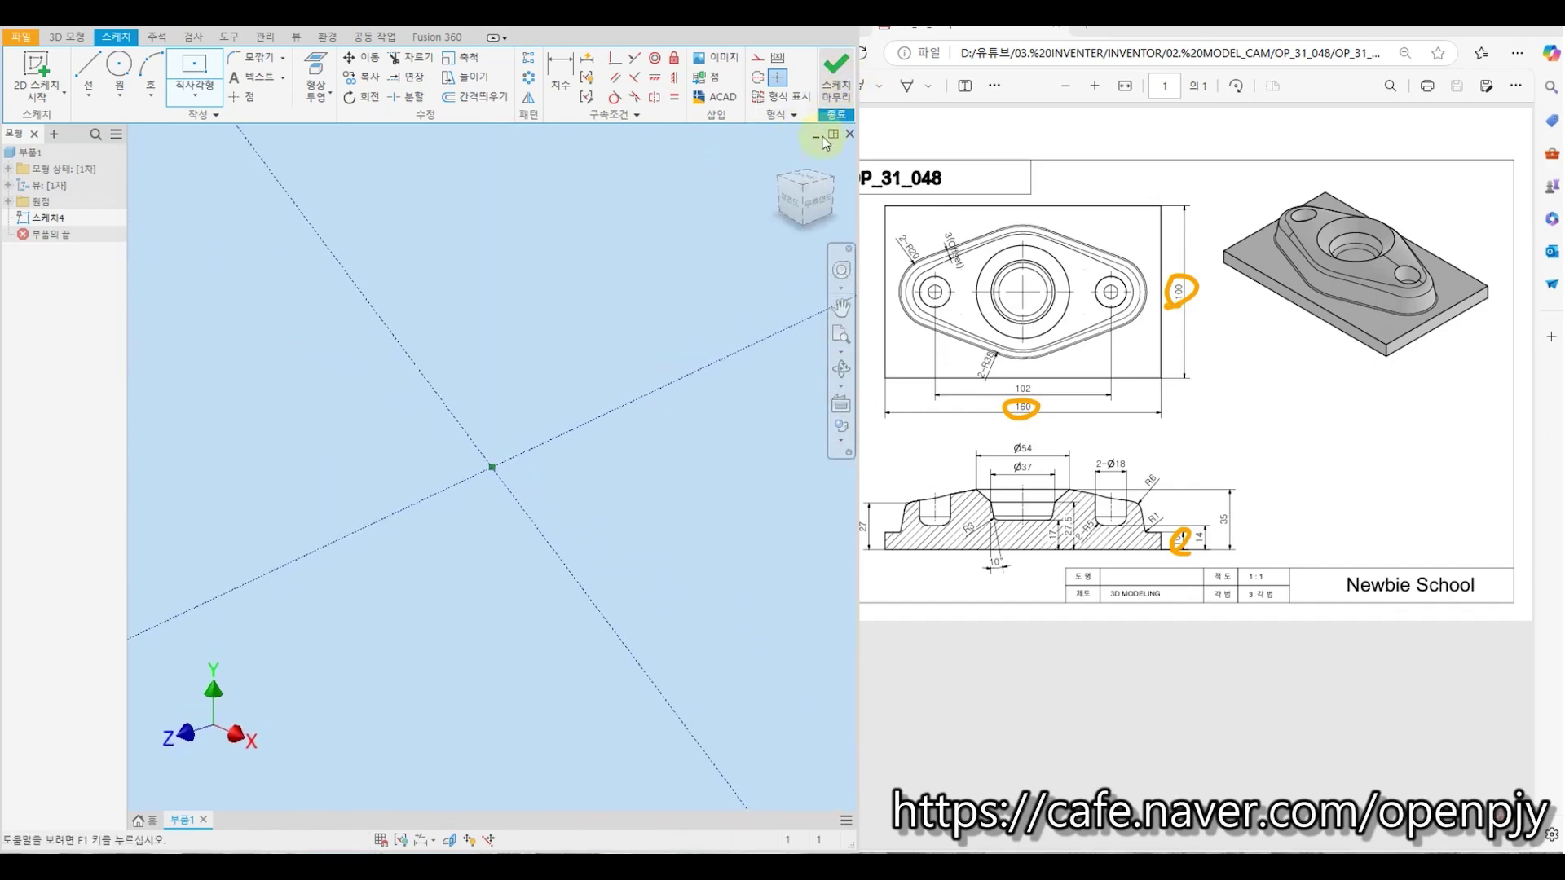
Extrude the rectangle 10 mm downward, in the flipped direction, as the base plate
click(784, 158)
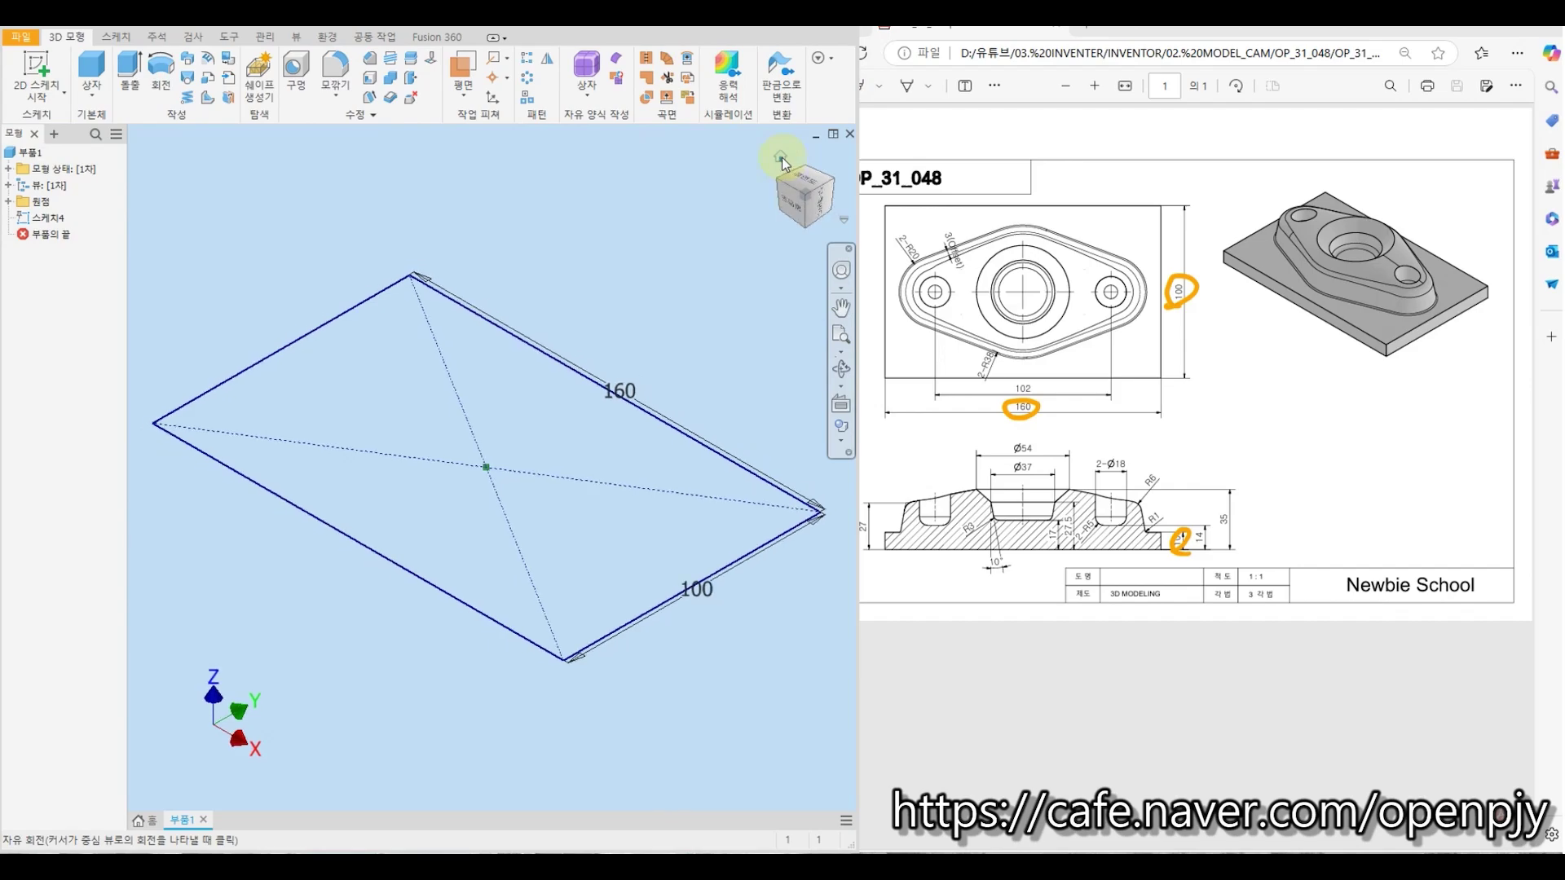
click(131, 65)
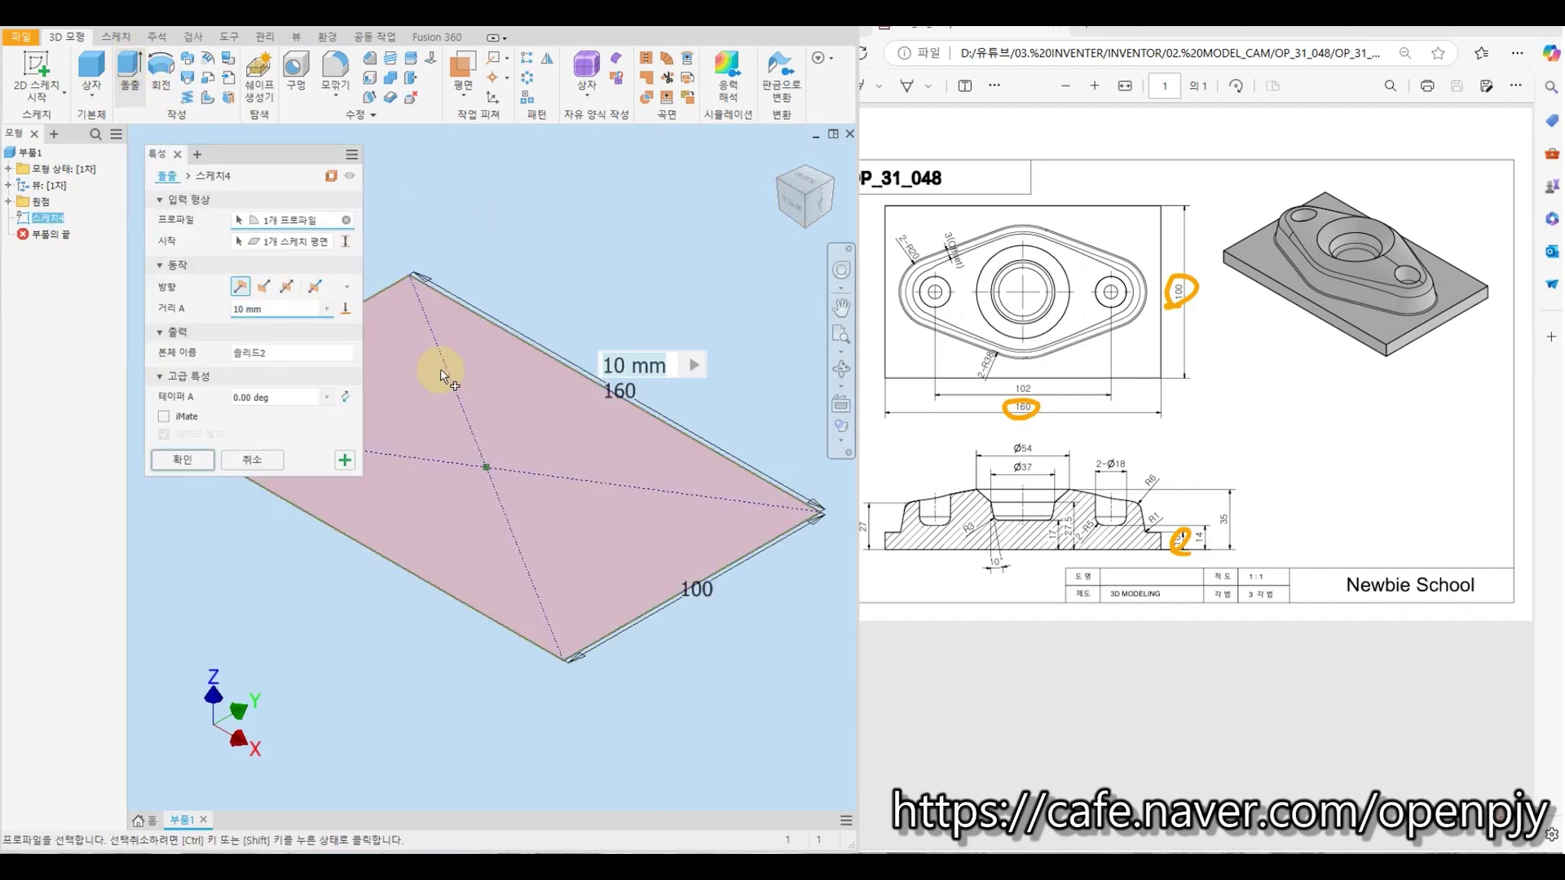
click(263, 287)
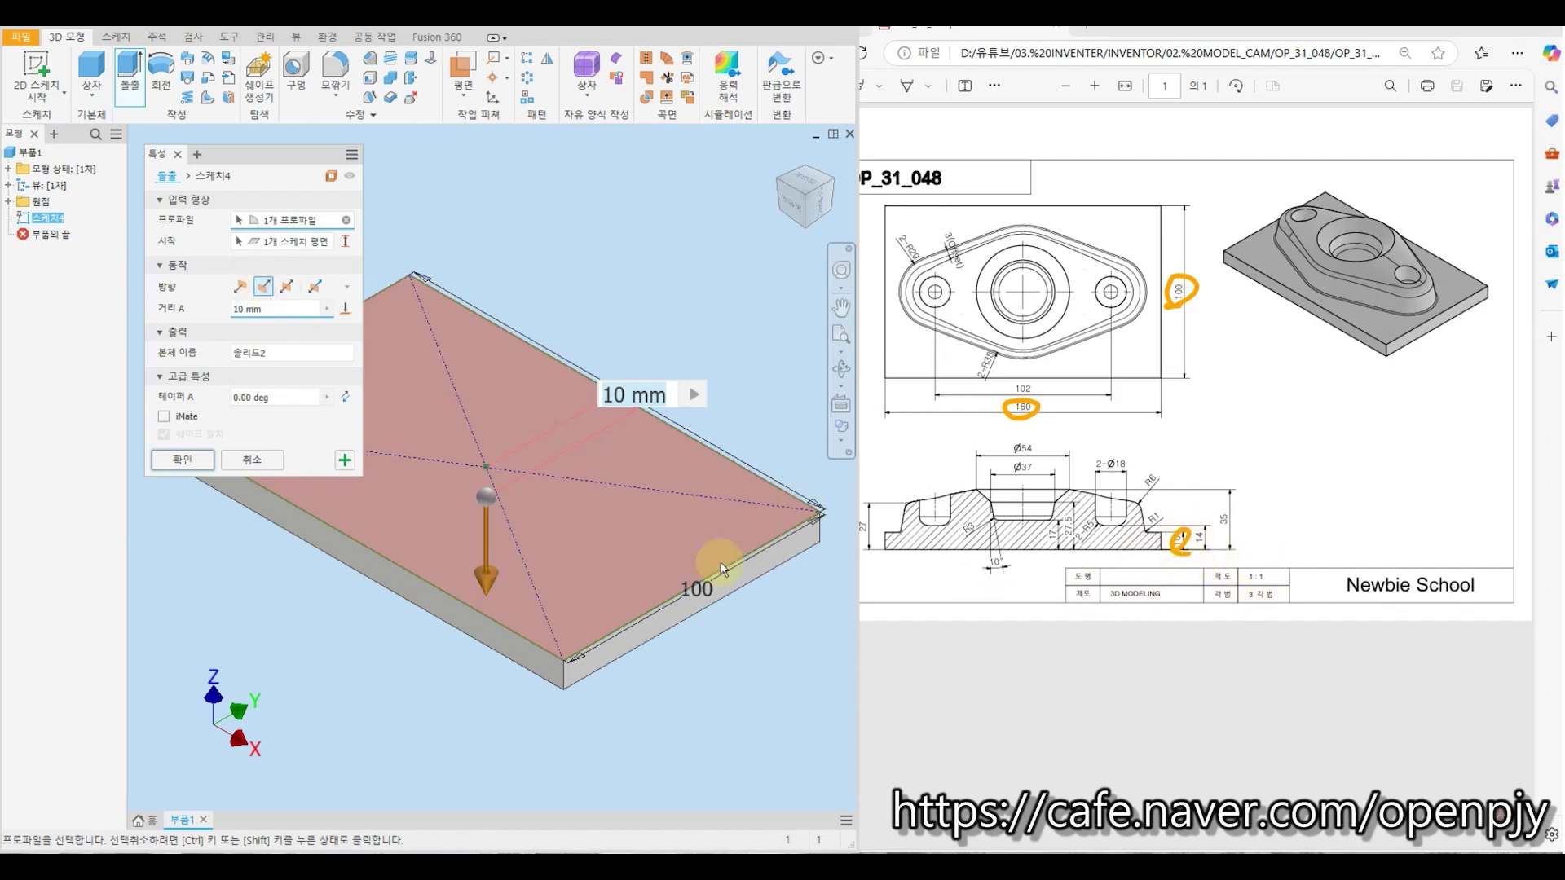
click(184, 460)
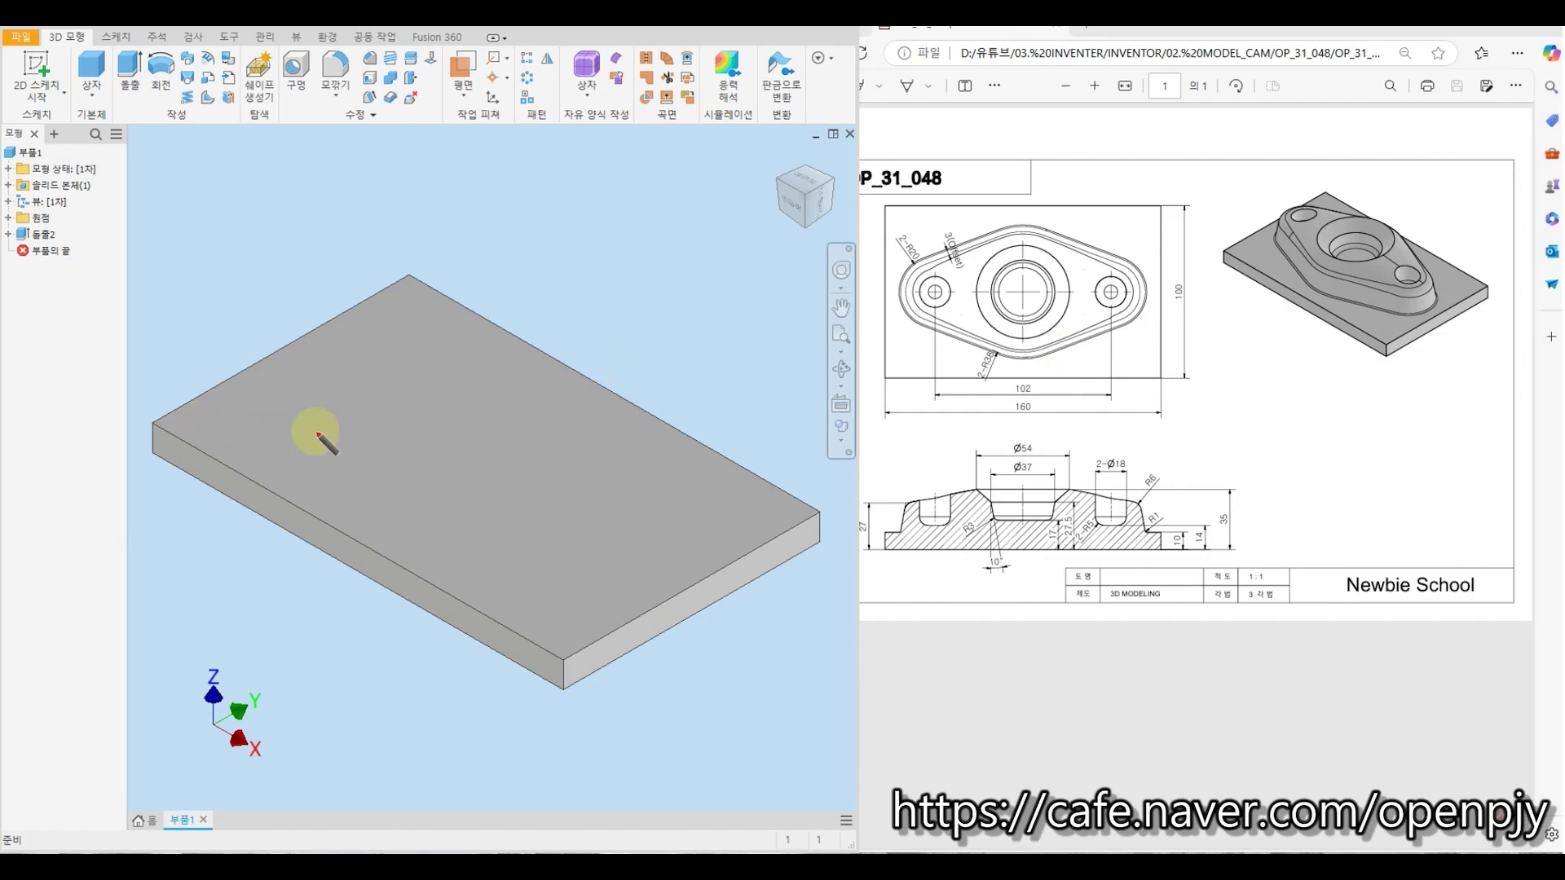
mouse_move(980, 375)
mouse_down()
mouse_move(999, 350)
mouse_move(983, 374)
mouse_up()
mouse_move(916, 276)
mouse_down()
mouse_move(906, 245)
mouse_move(914, 267)
mouse_up()
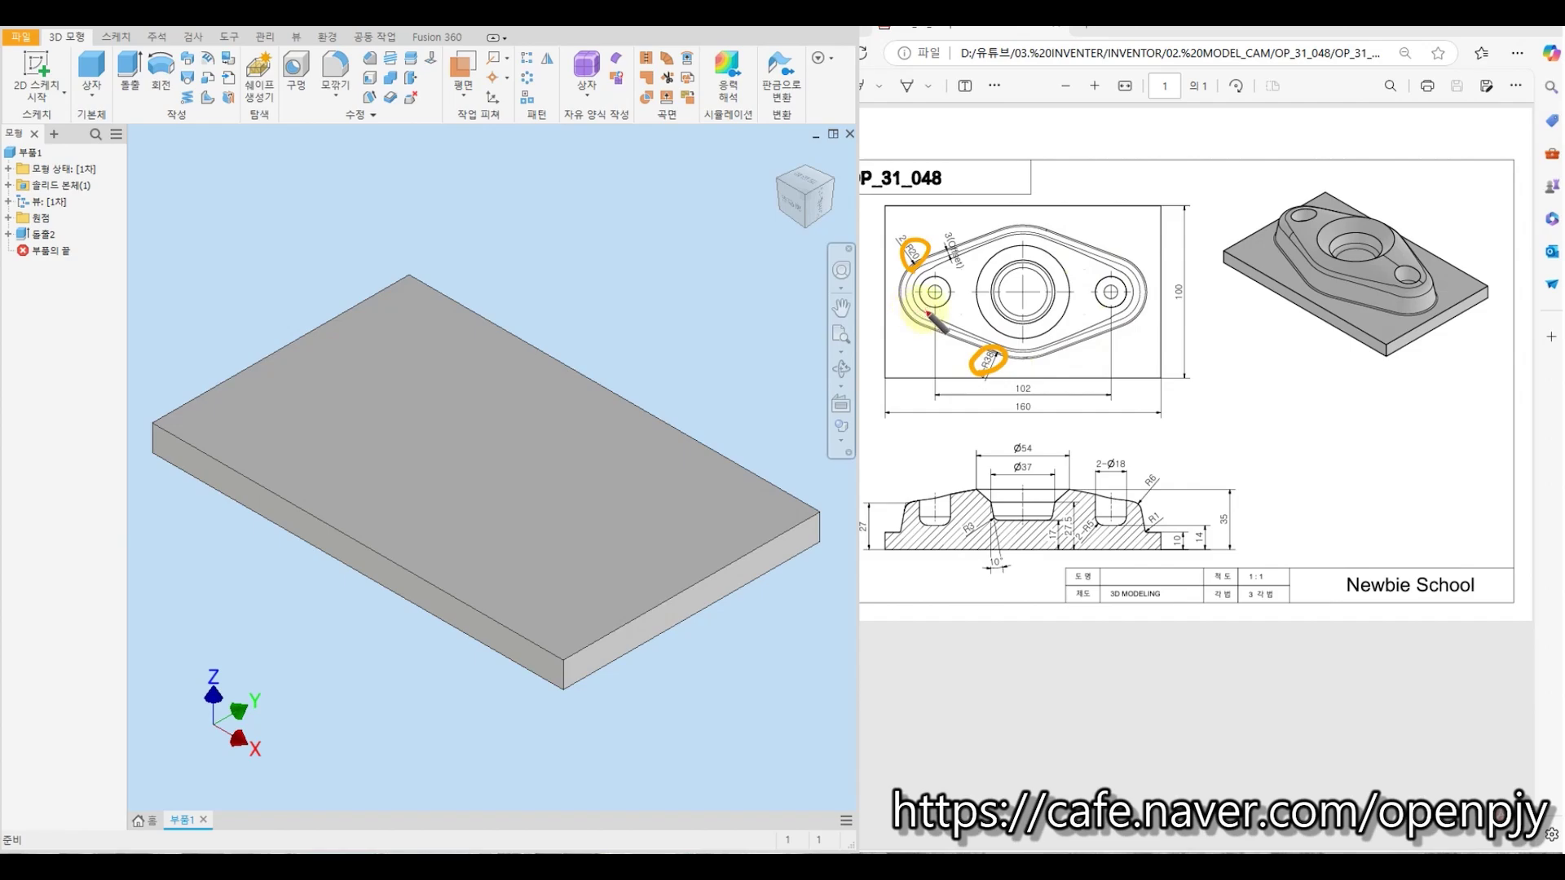
Start a sketch on the plate's top face and draw a circle about 63 mm in diameter centered on the origin
click(35, 72)
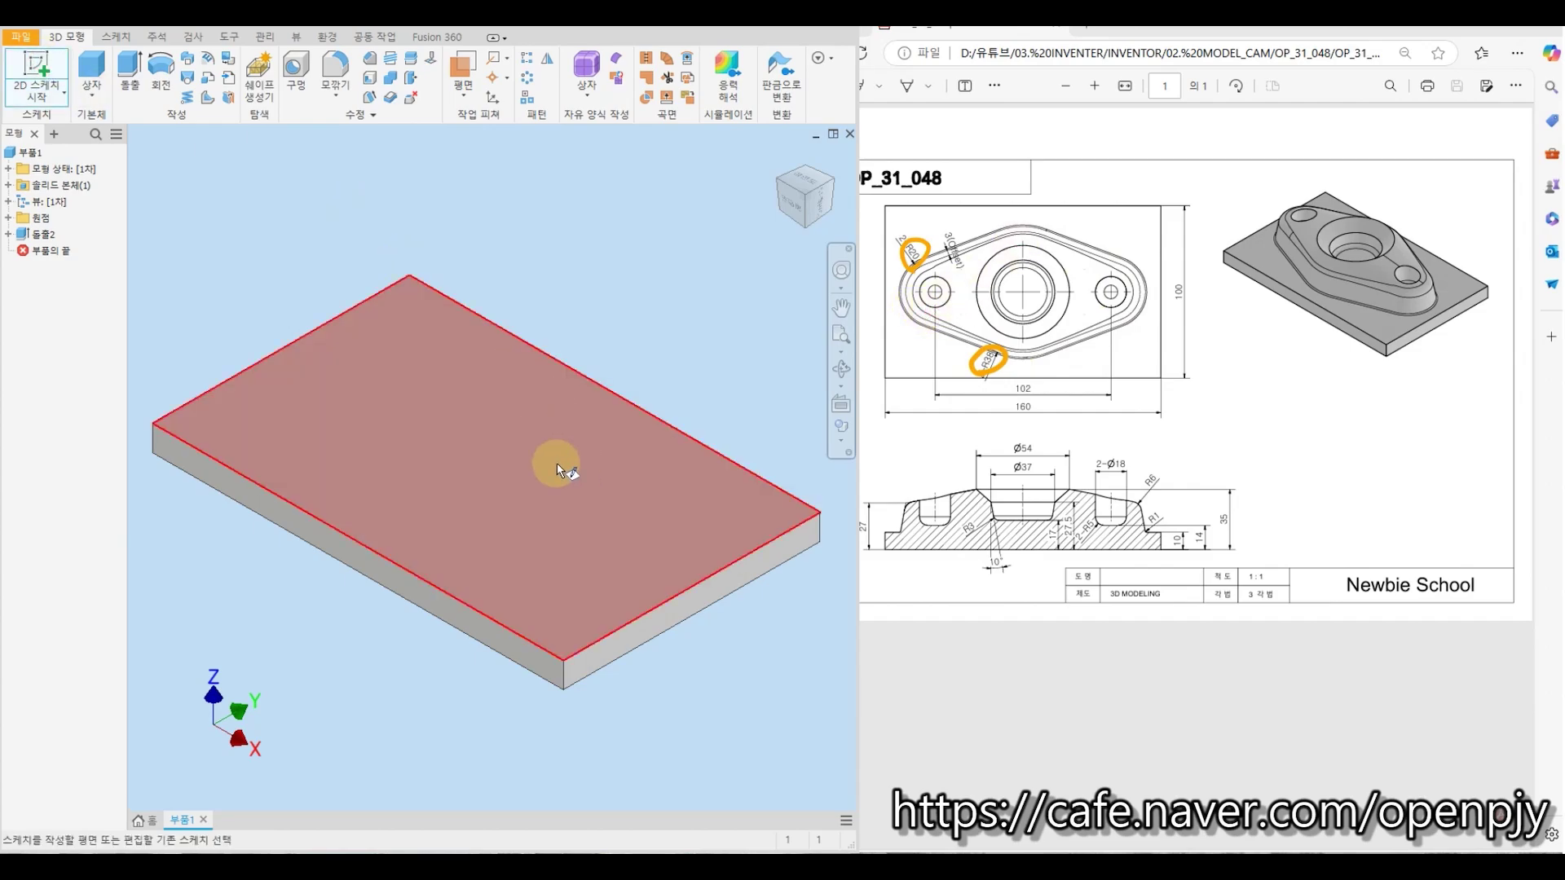
click(524, 472)
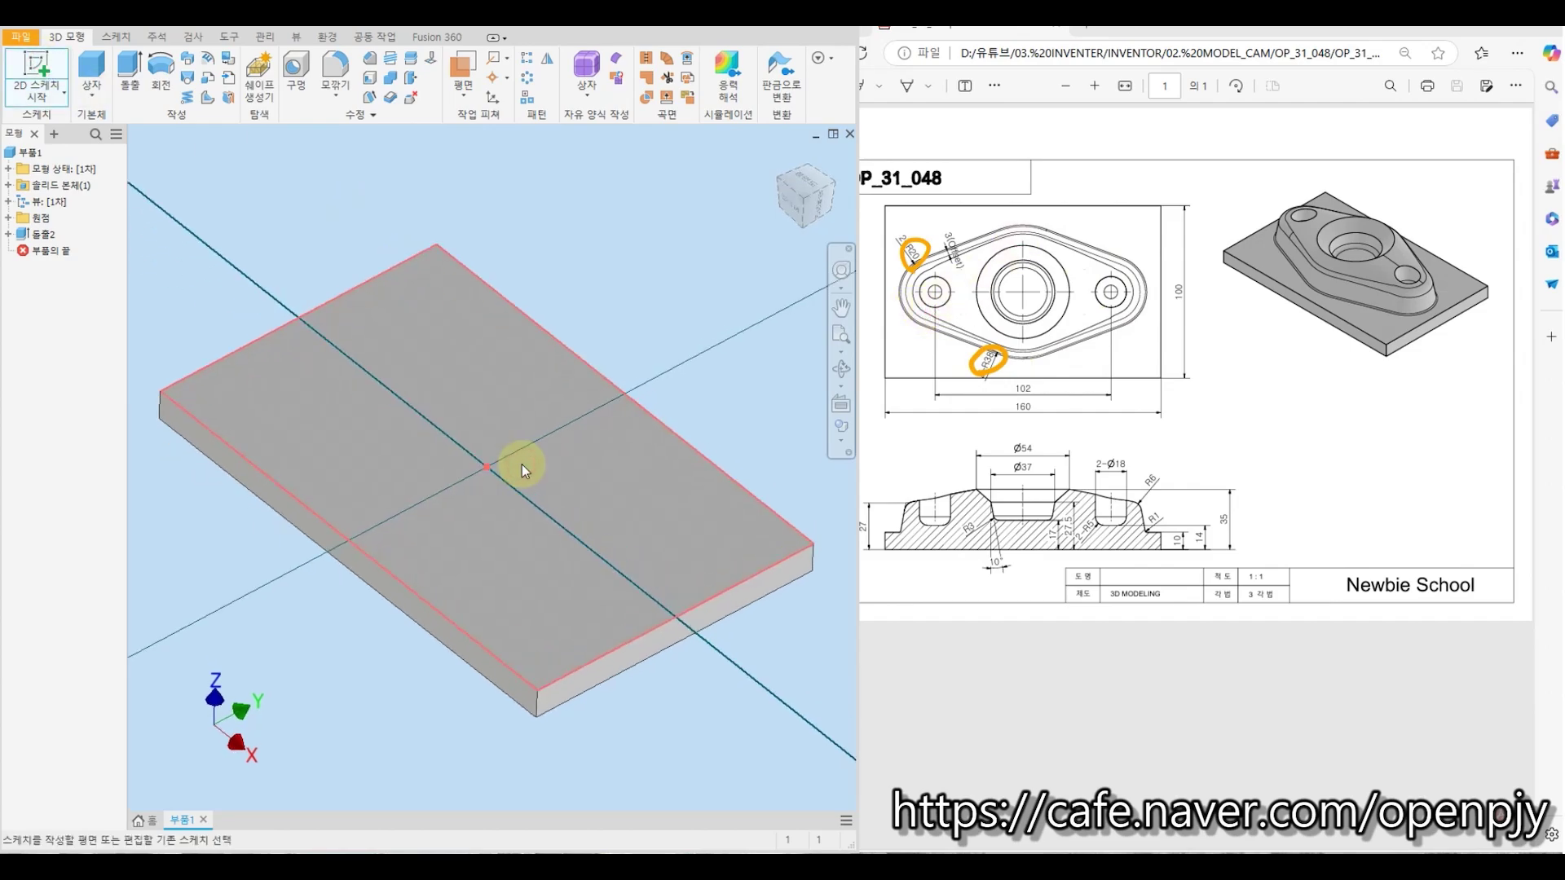
click(830, 155)
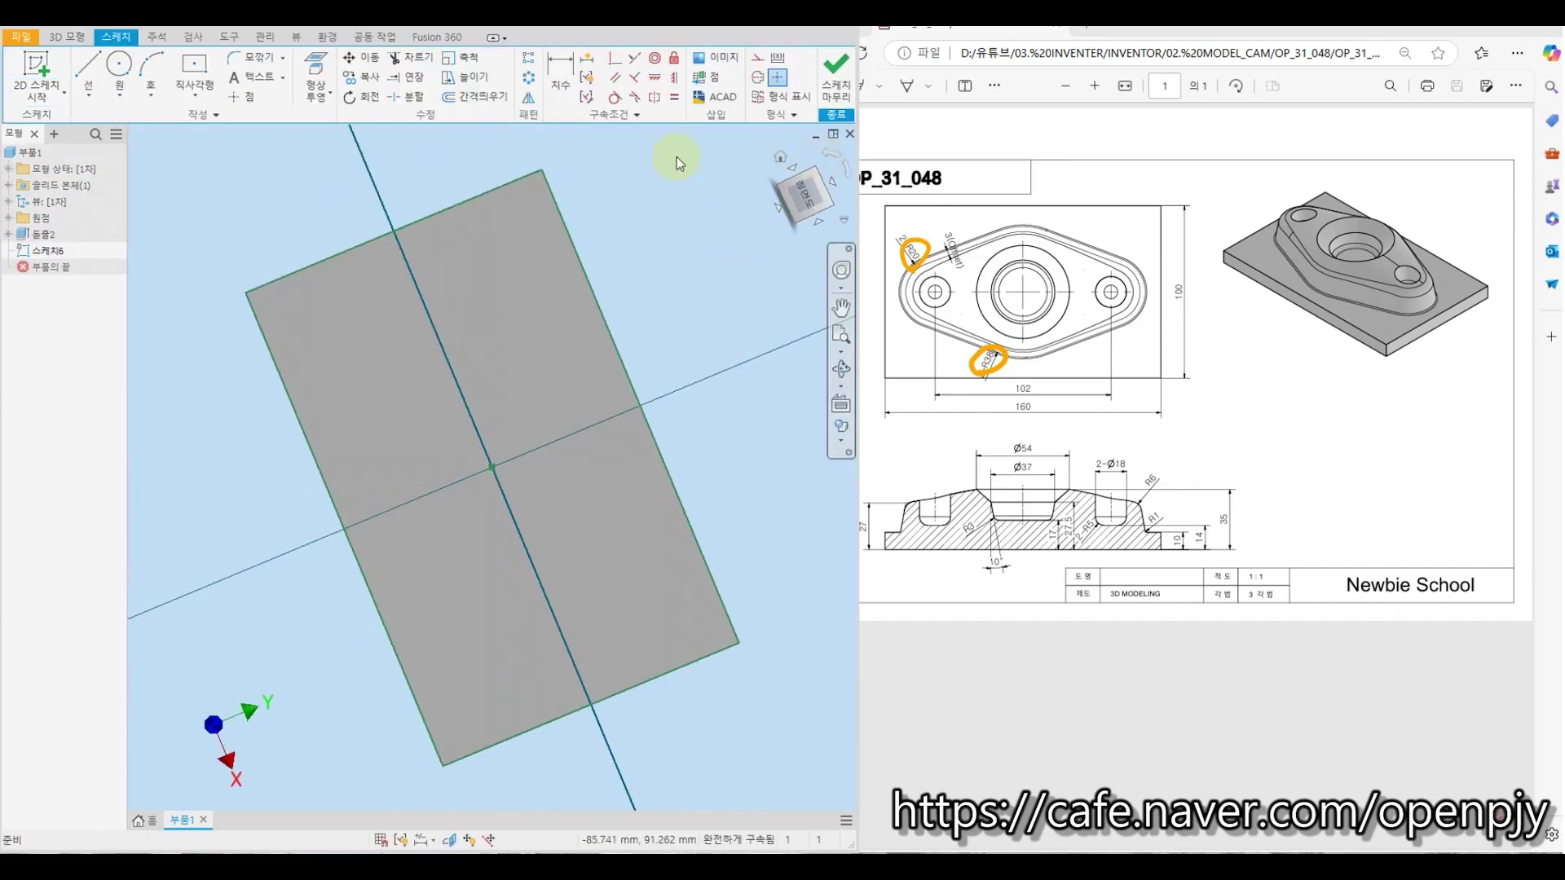
click(118, 65)
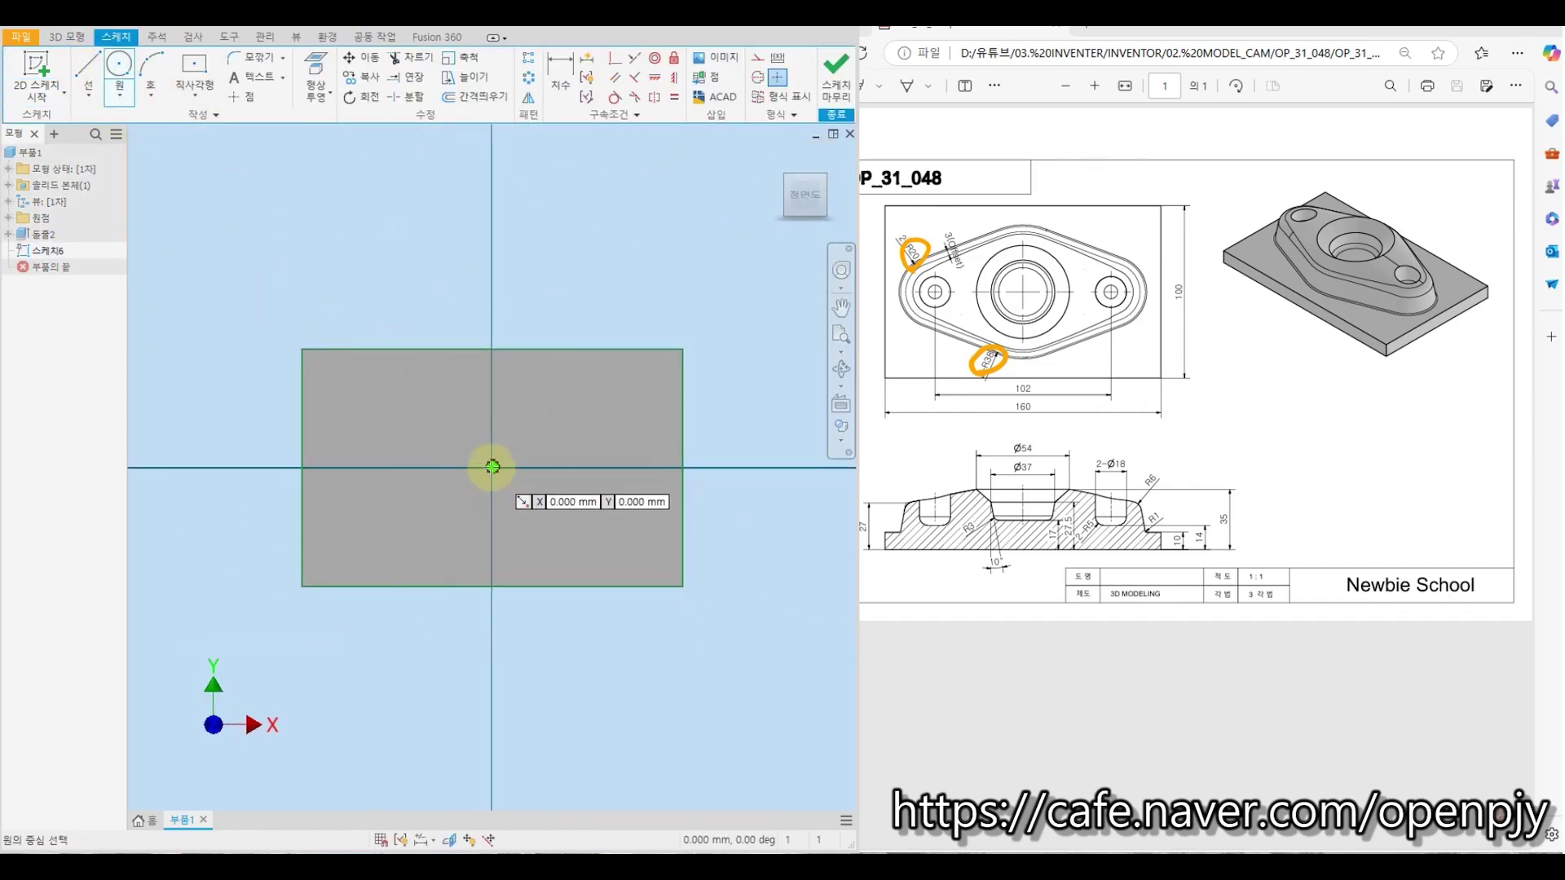
click(493, 466)
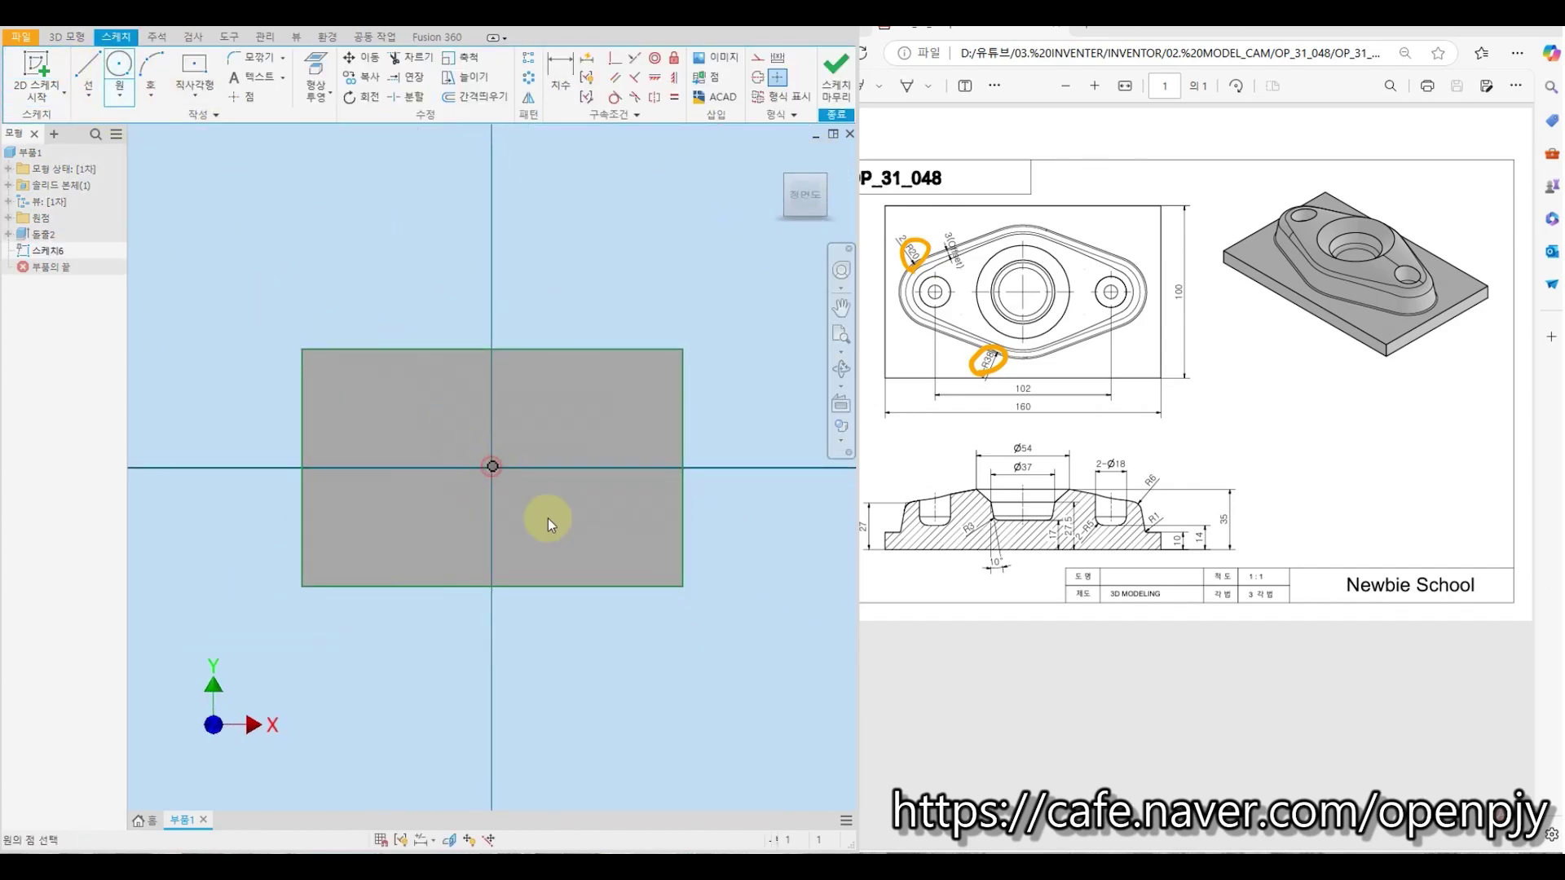
click(550, 419)
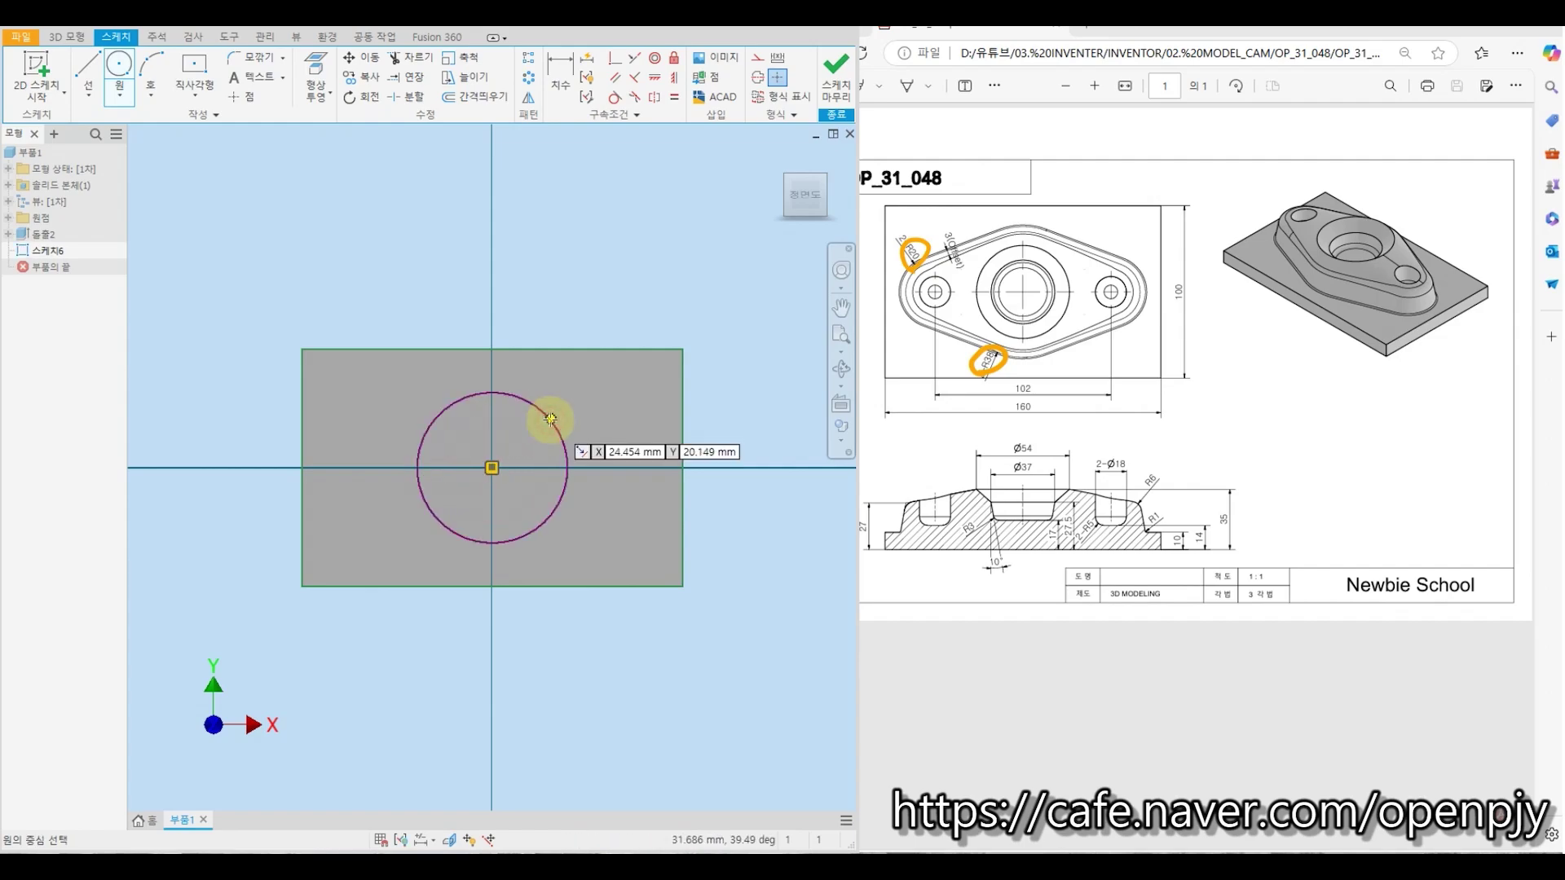
Draw two smaller circles, one on each side of the central circle, near the plate's short edges
click(351, 467)
click(363, 493)
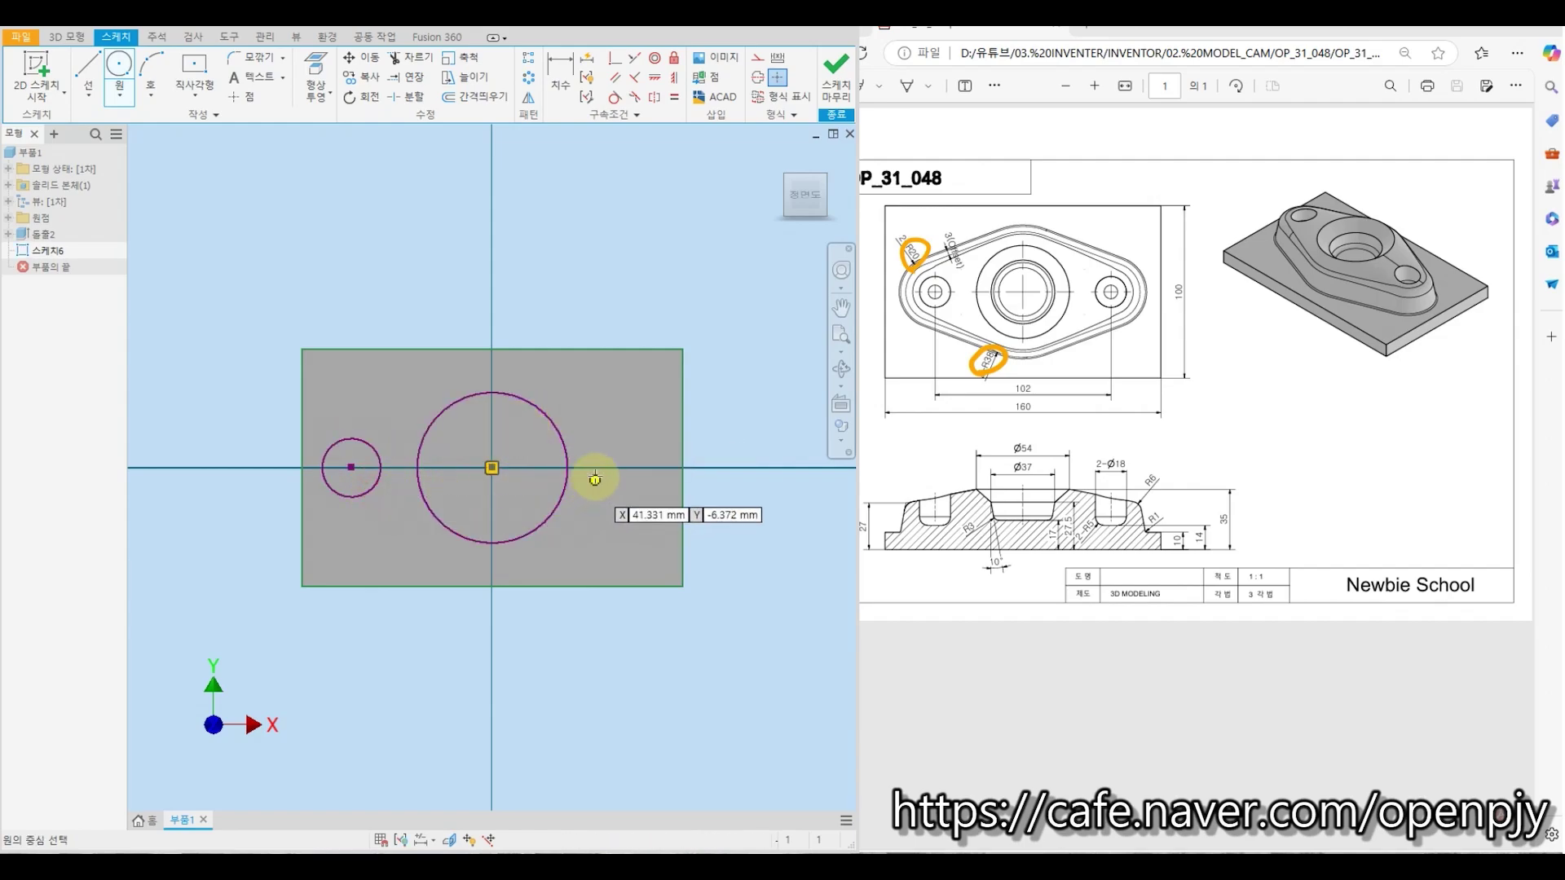
click(621, 467)
click(633, 495)
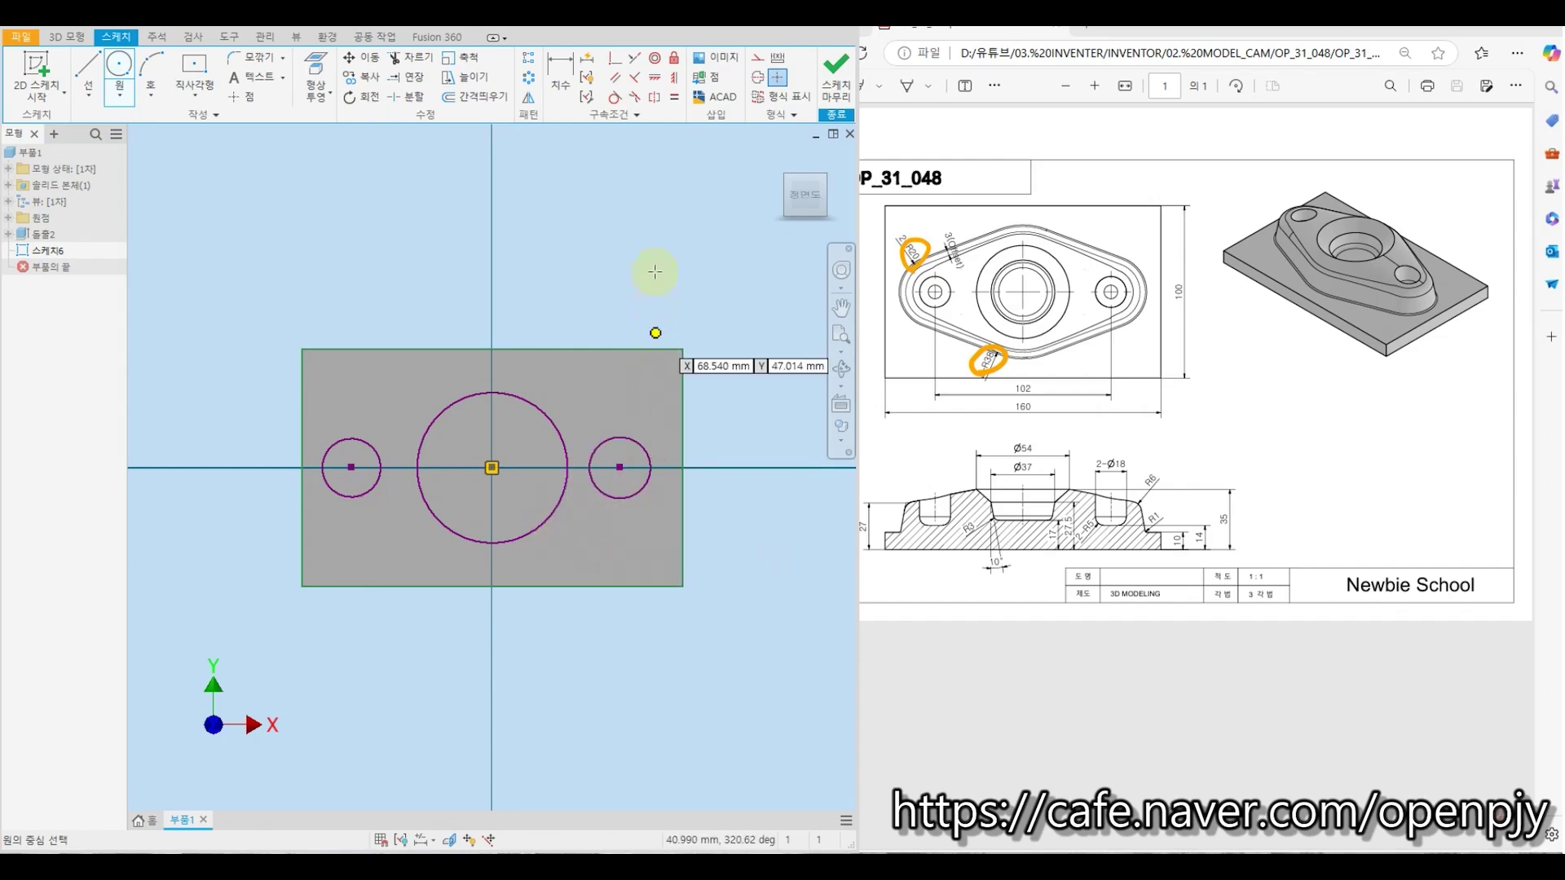
Apply horizontal constraints aligning the centers of both small circles with the origin
click(652, 81)
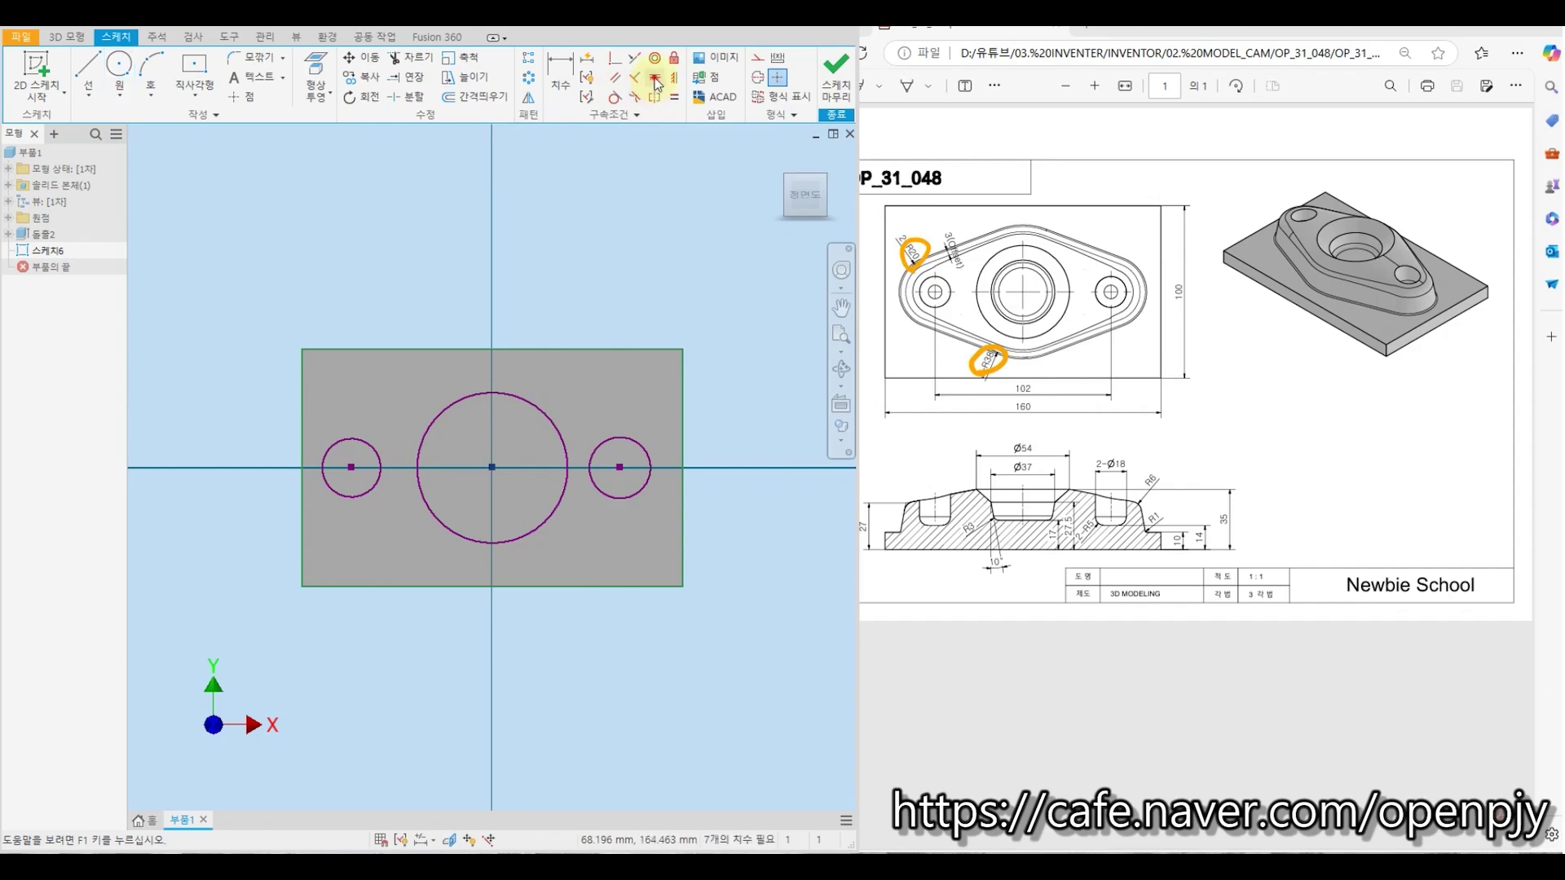
click(493, 468)
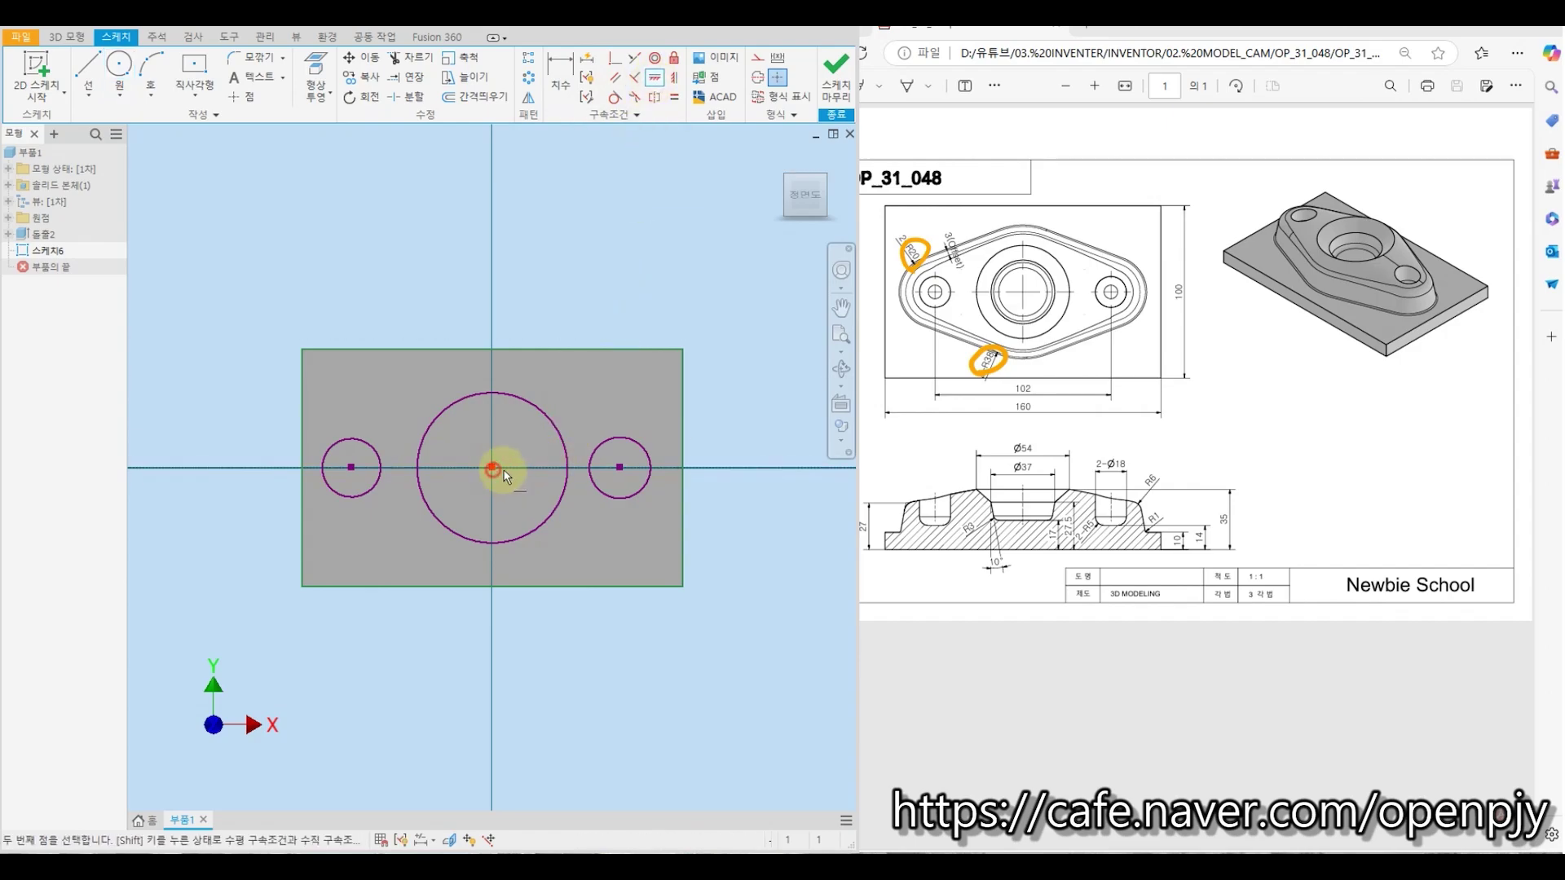
click(619, 467)
click(492, 467)
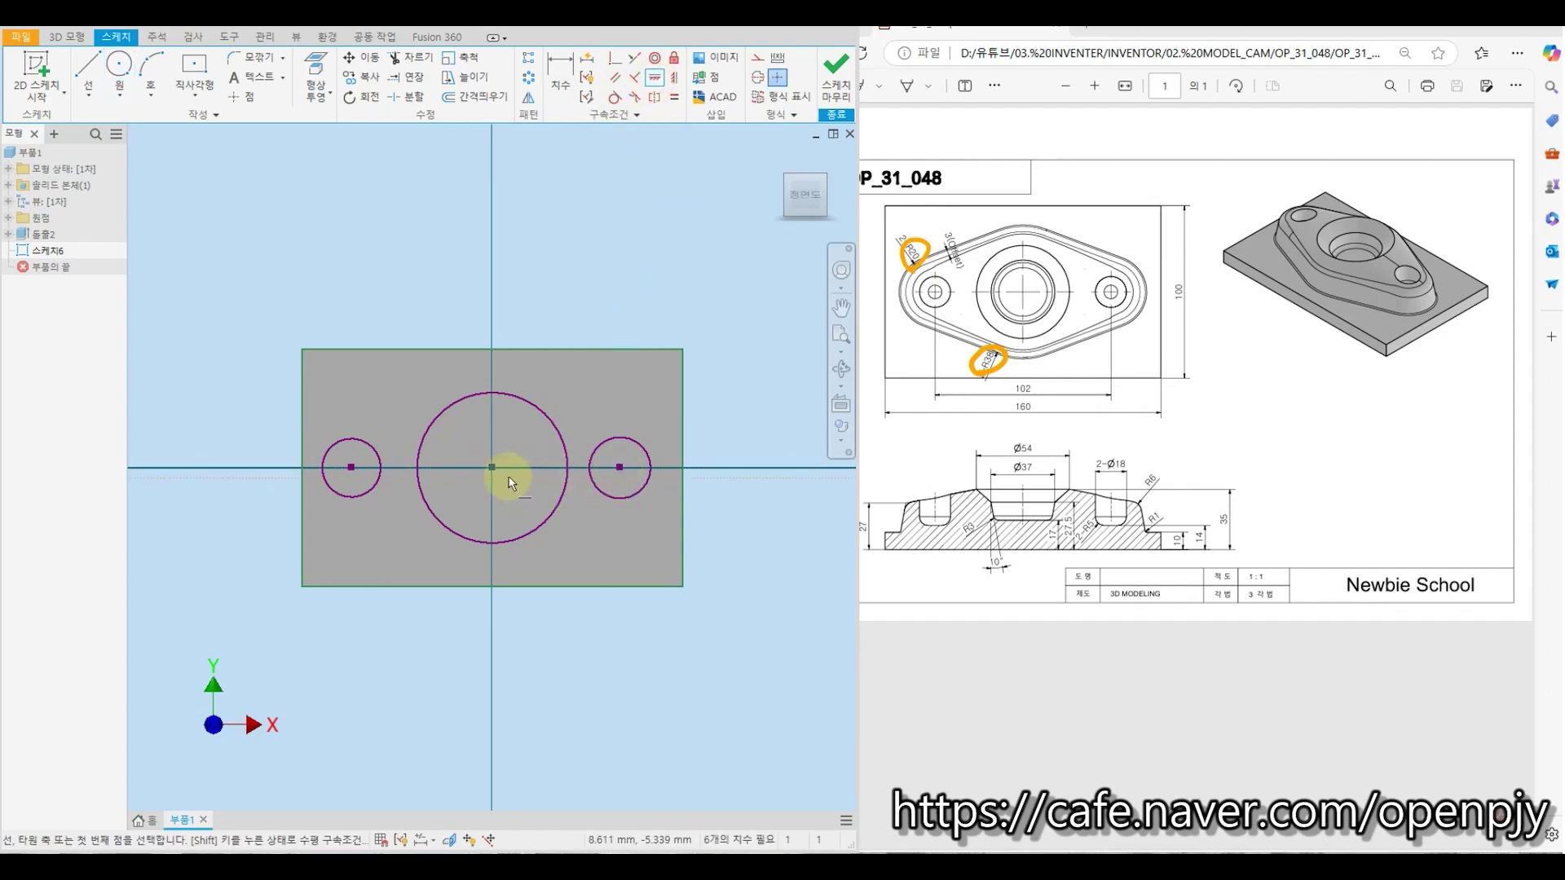
click(351, 467)
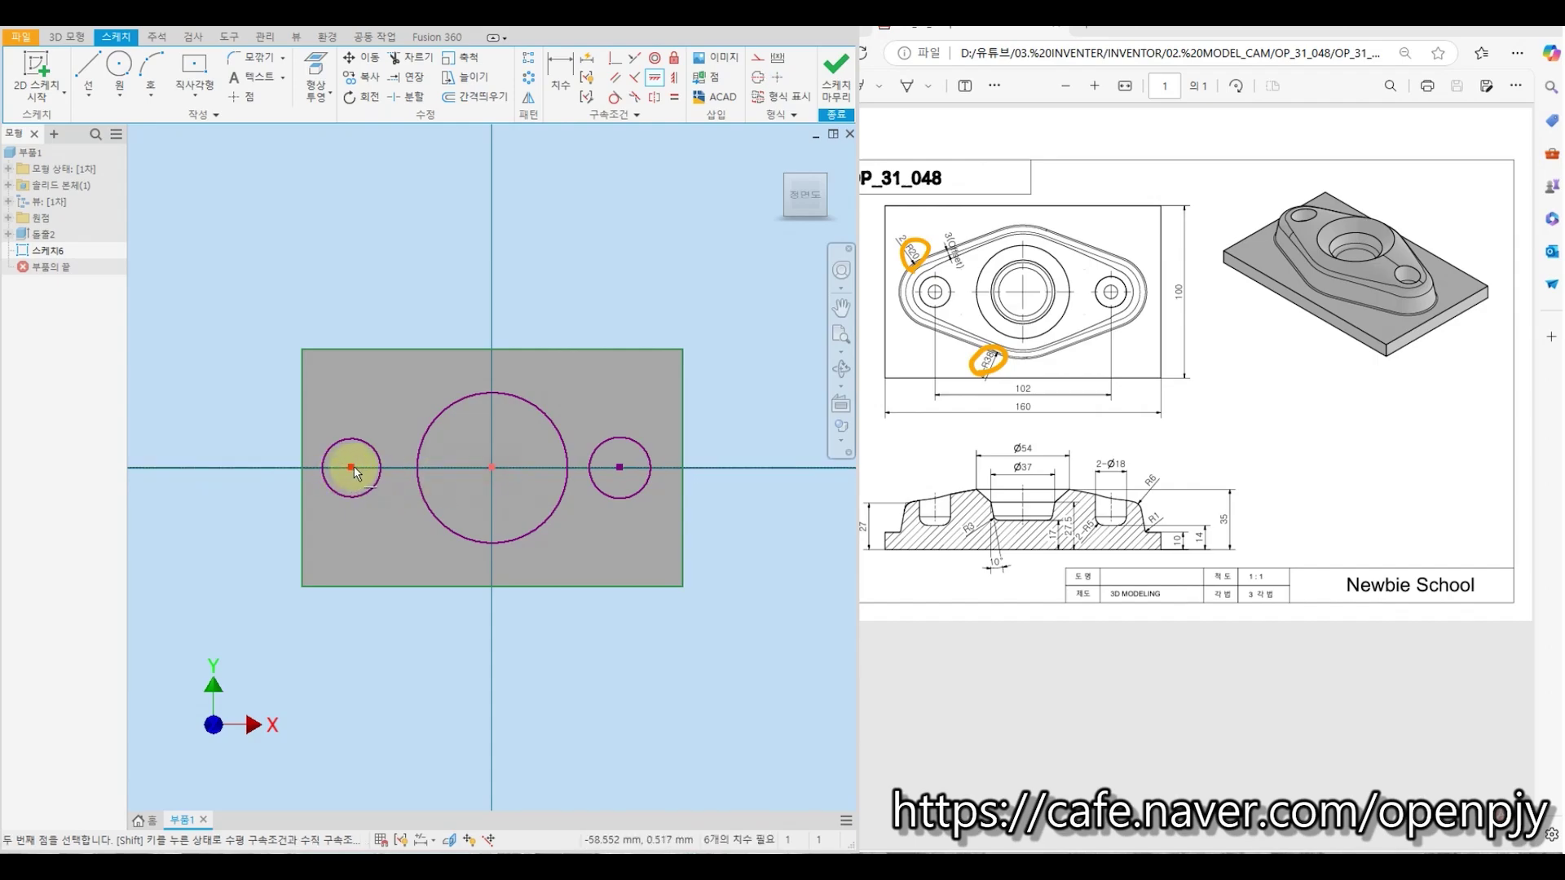
click(352, 467)
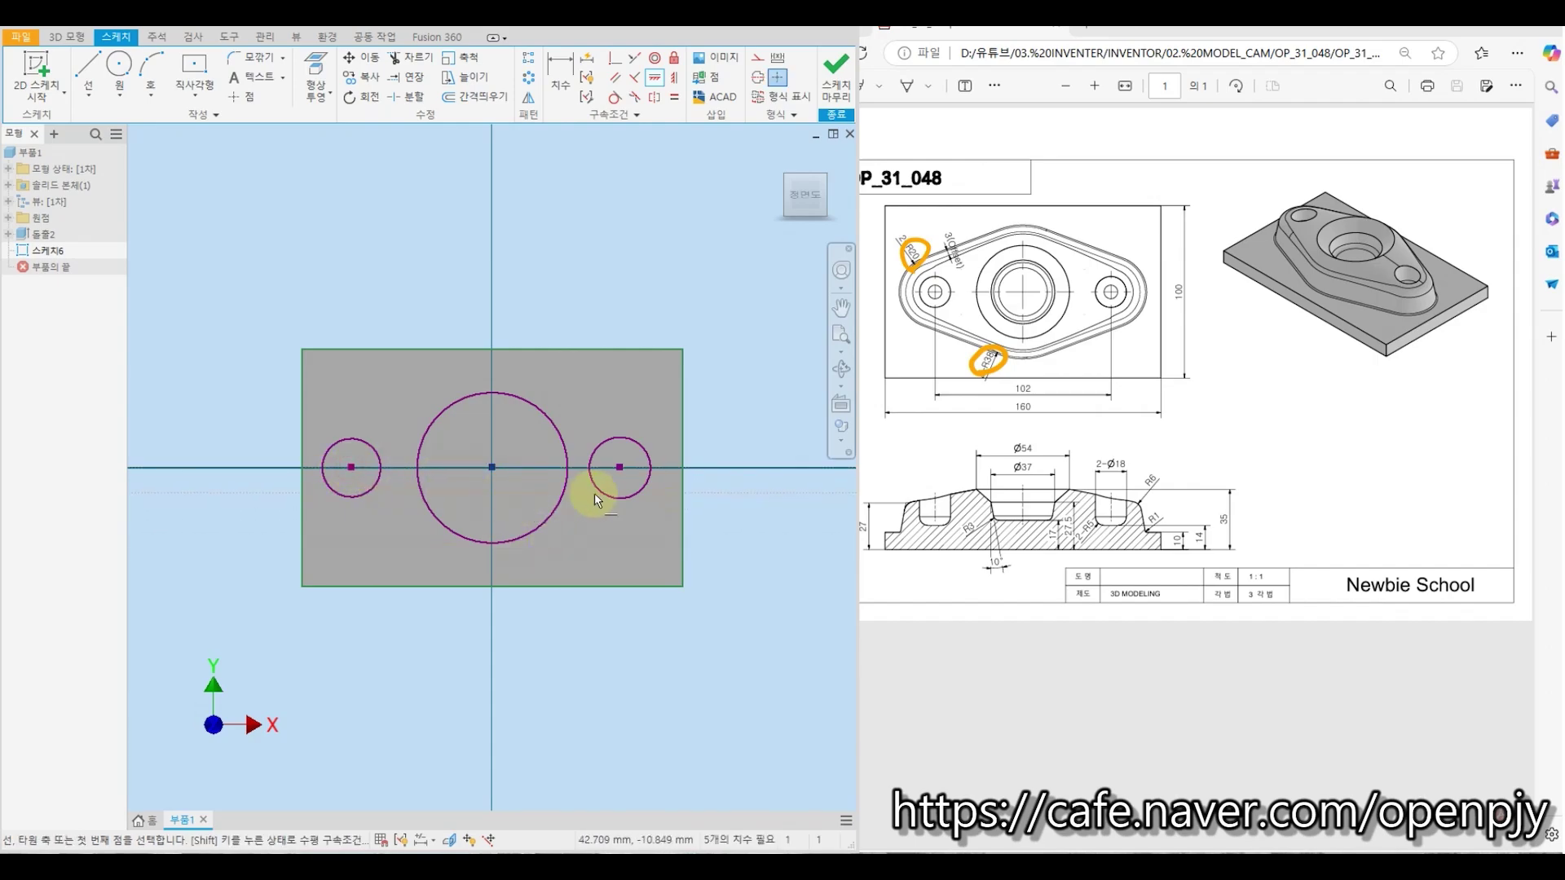
Dimension the central circle by radius and set it to 38 mm
click(561, 73)
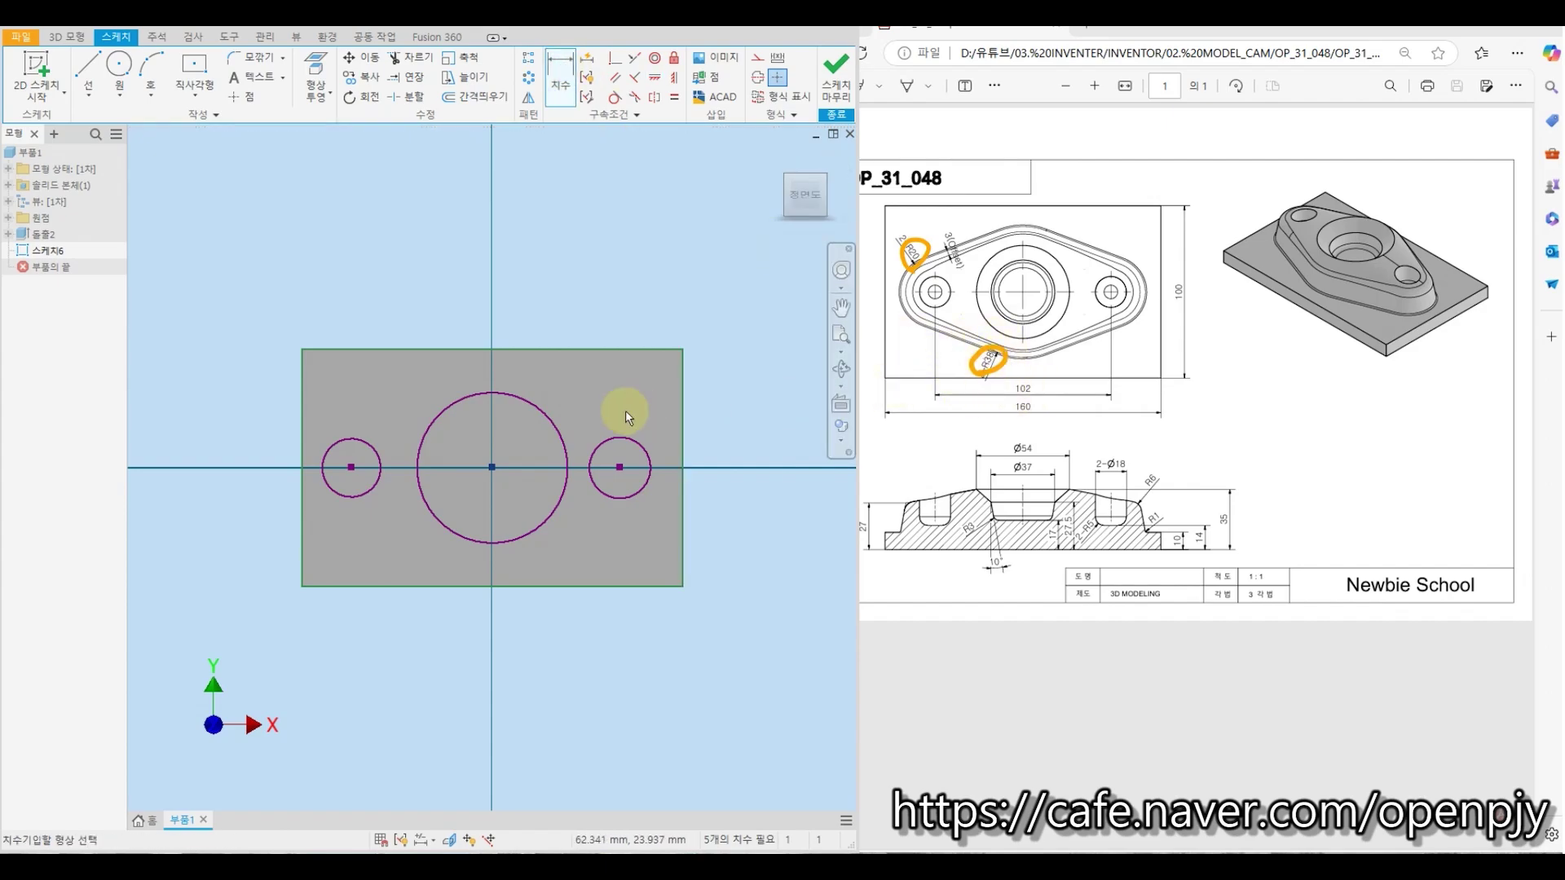
click(526, 402)
right_click(542, 380)
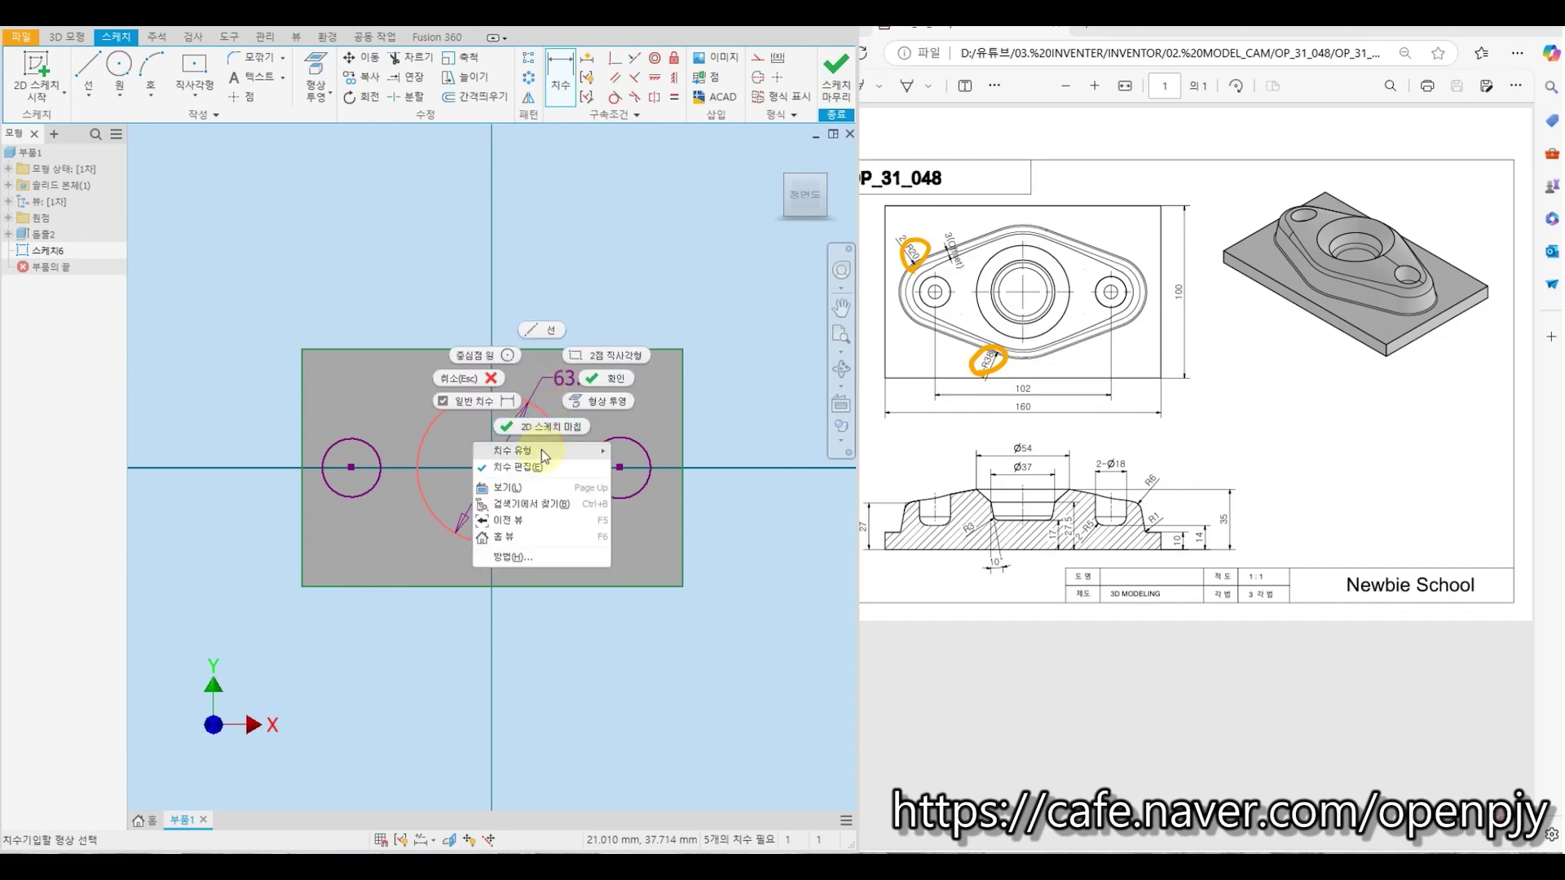
mouse_move(542, 449)
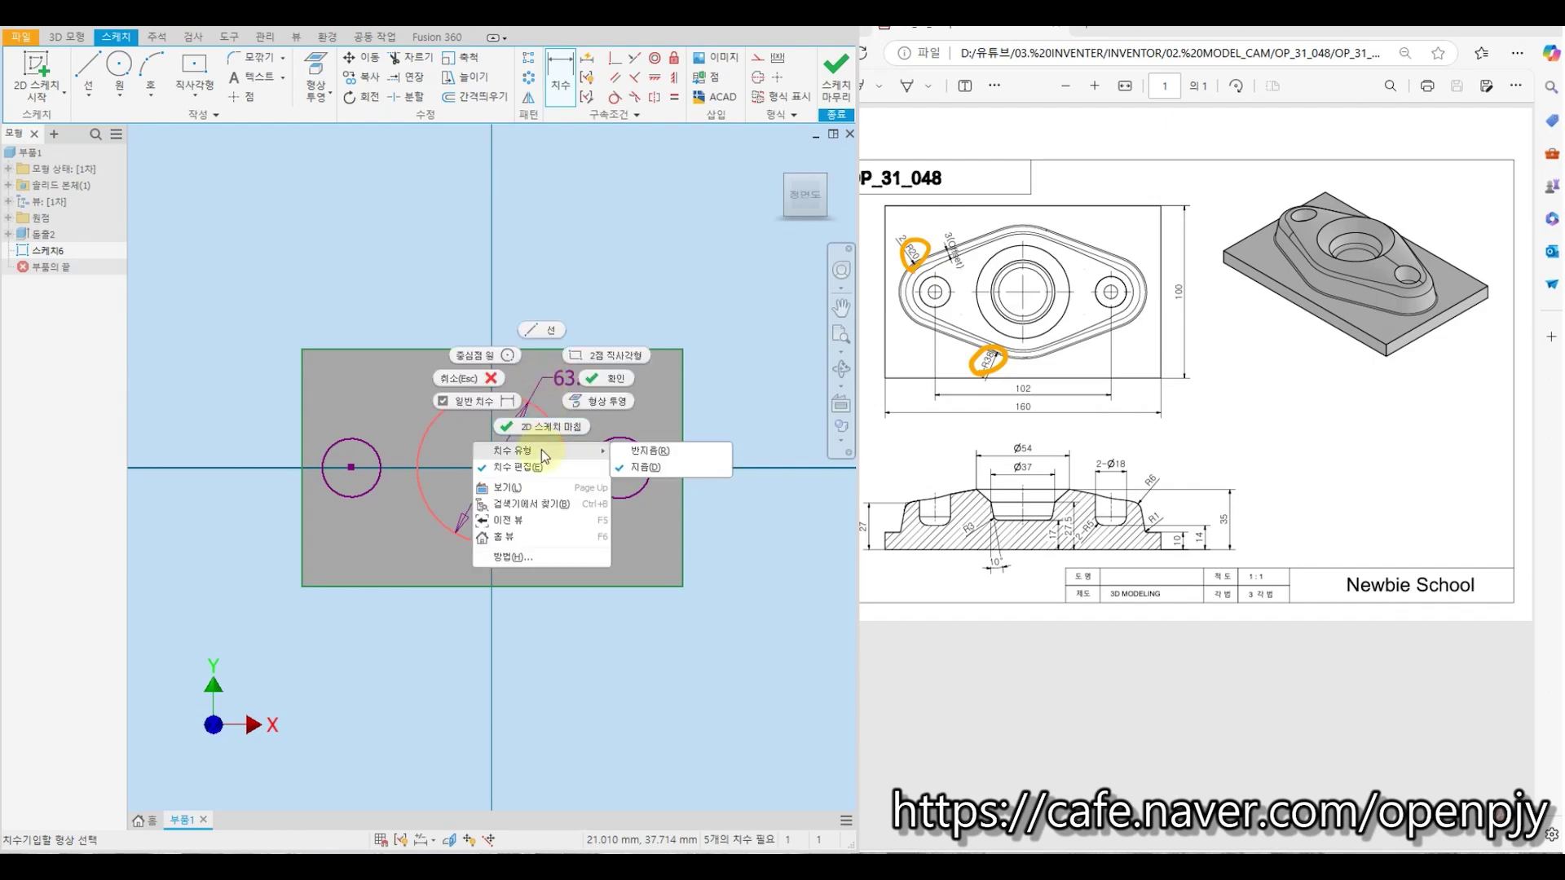
click(642, 450)
click(531, 388)
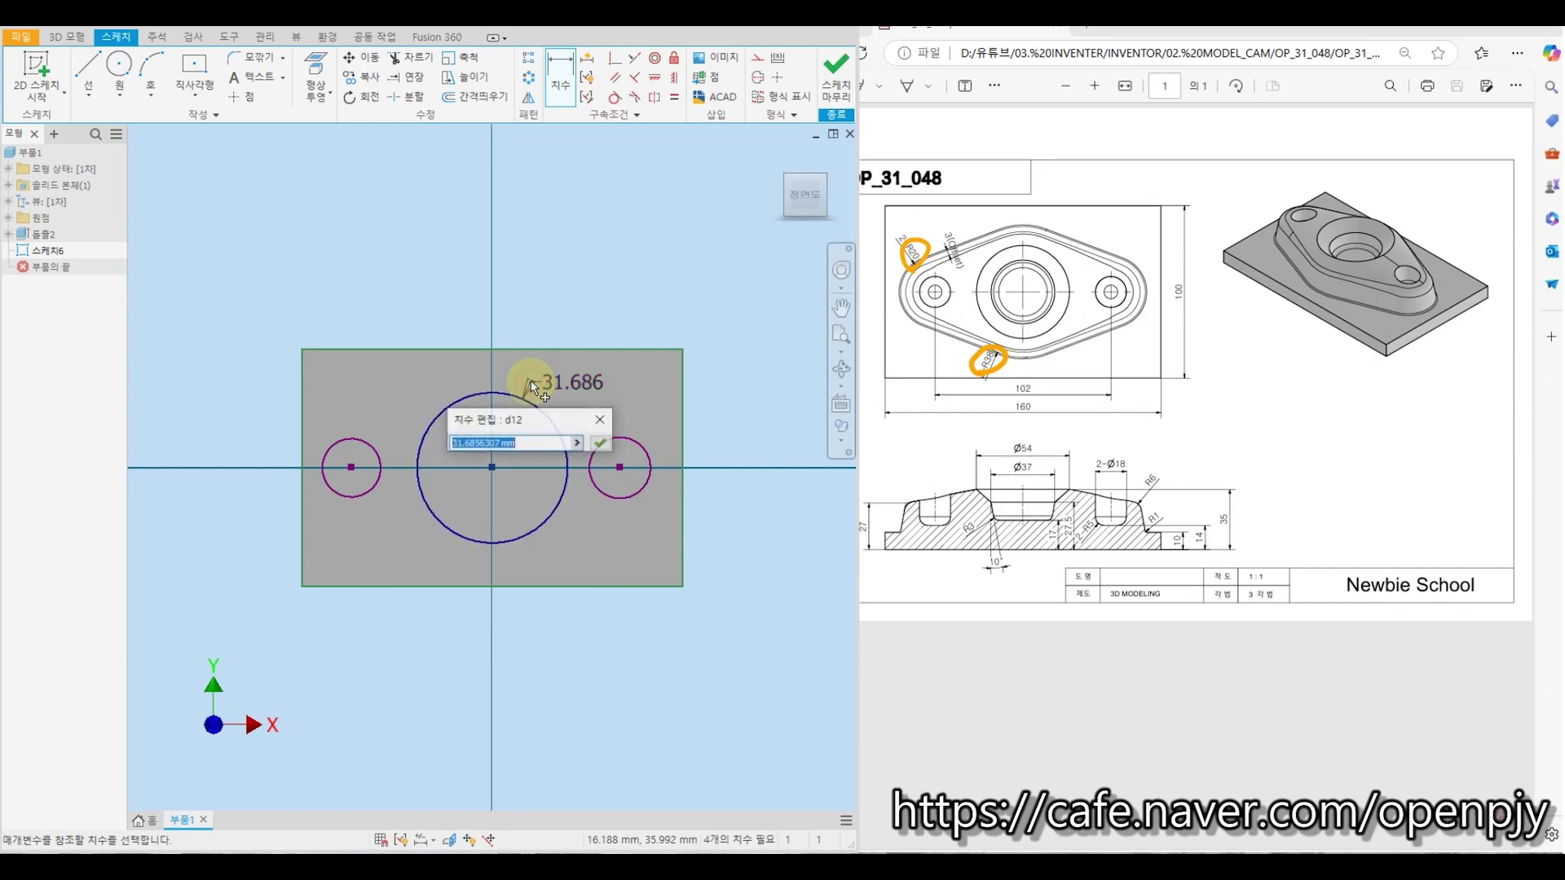
text(38)
key(Return)
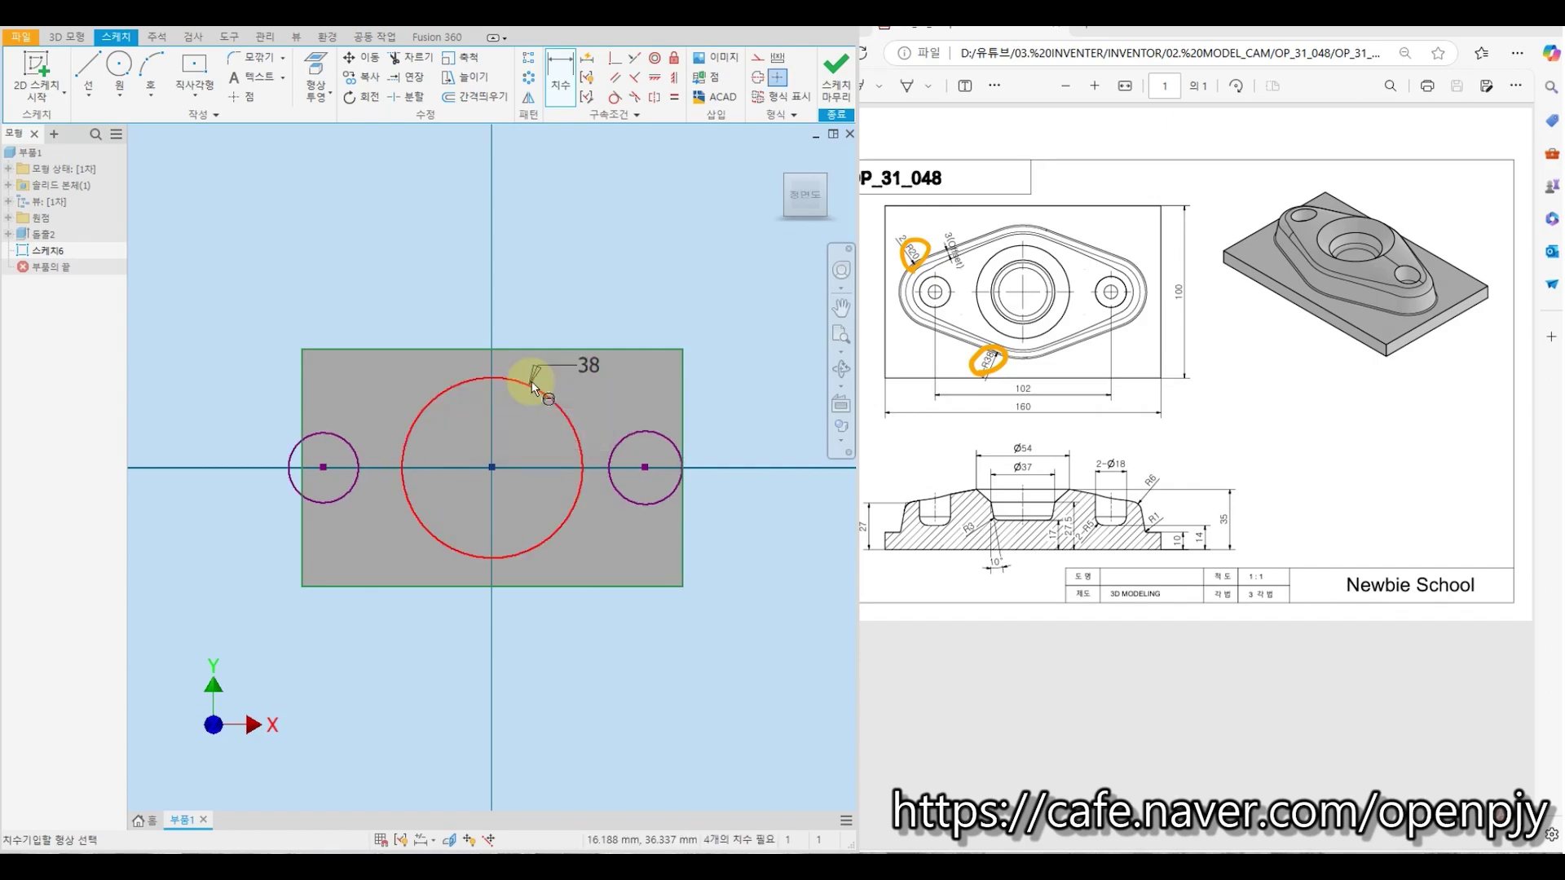
Dimension the right-hand small circle by radius and set it to 20 mm
click(667, 439)
right_click(665, 420)
mouse_move(661, 497)
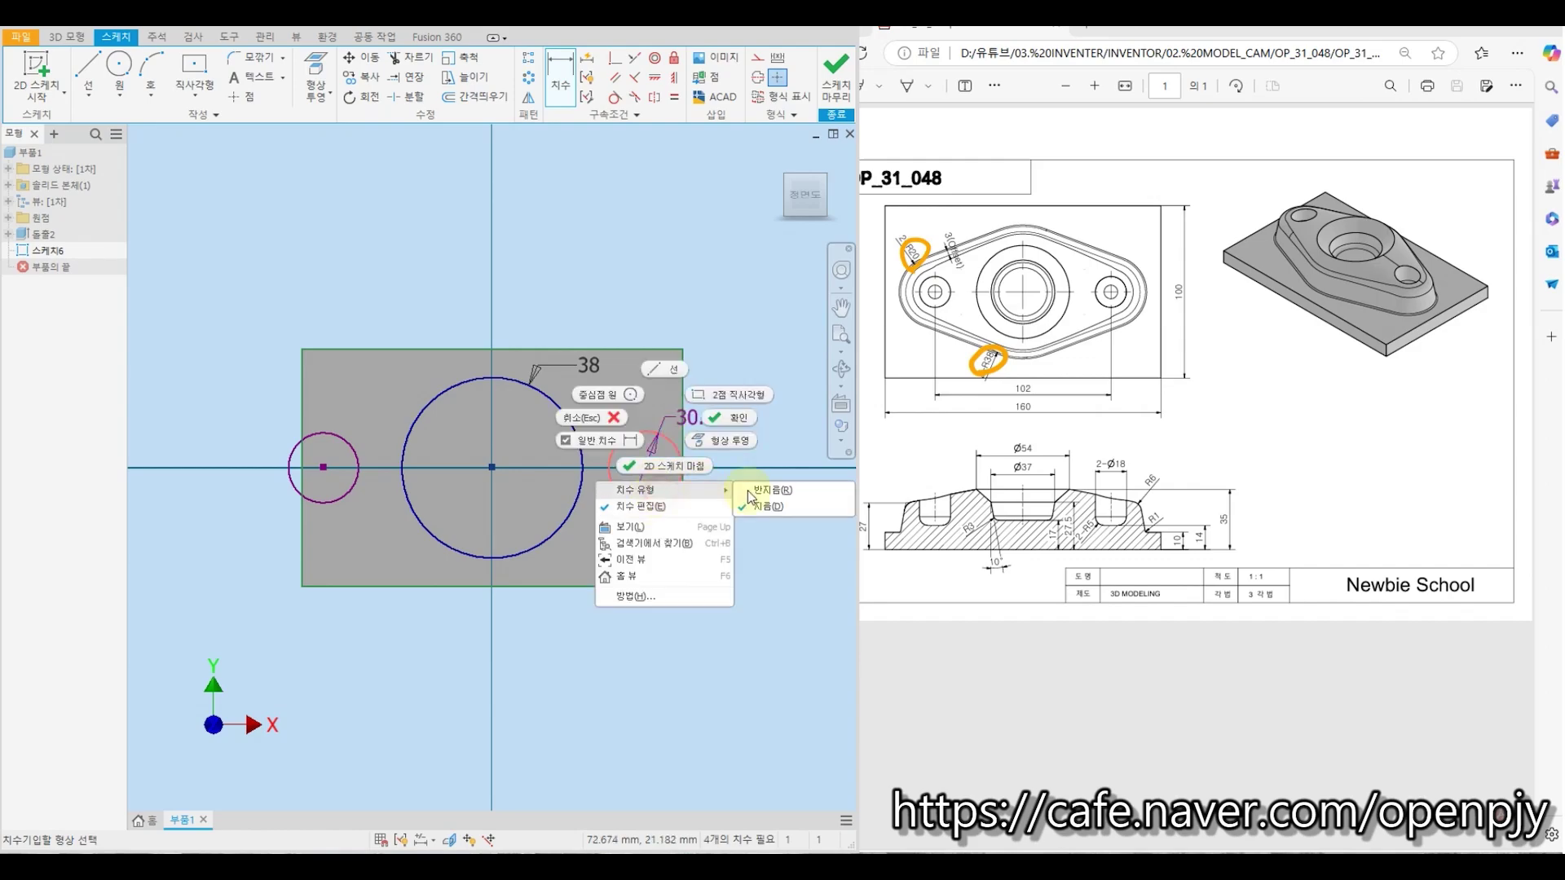
click(797, 490)
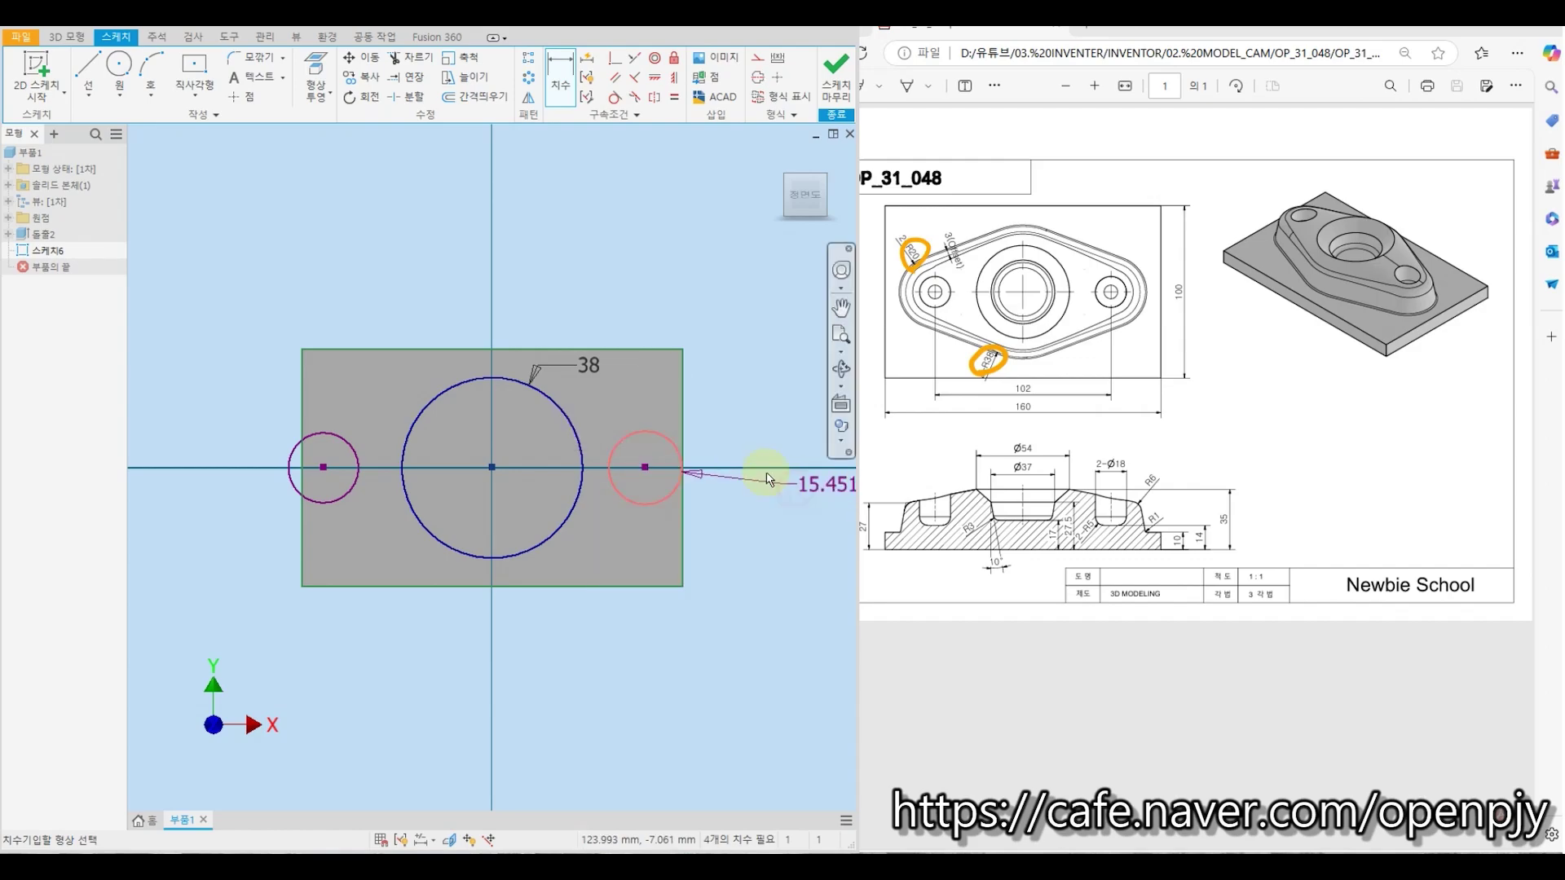
click(703, 415)
text(2)
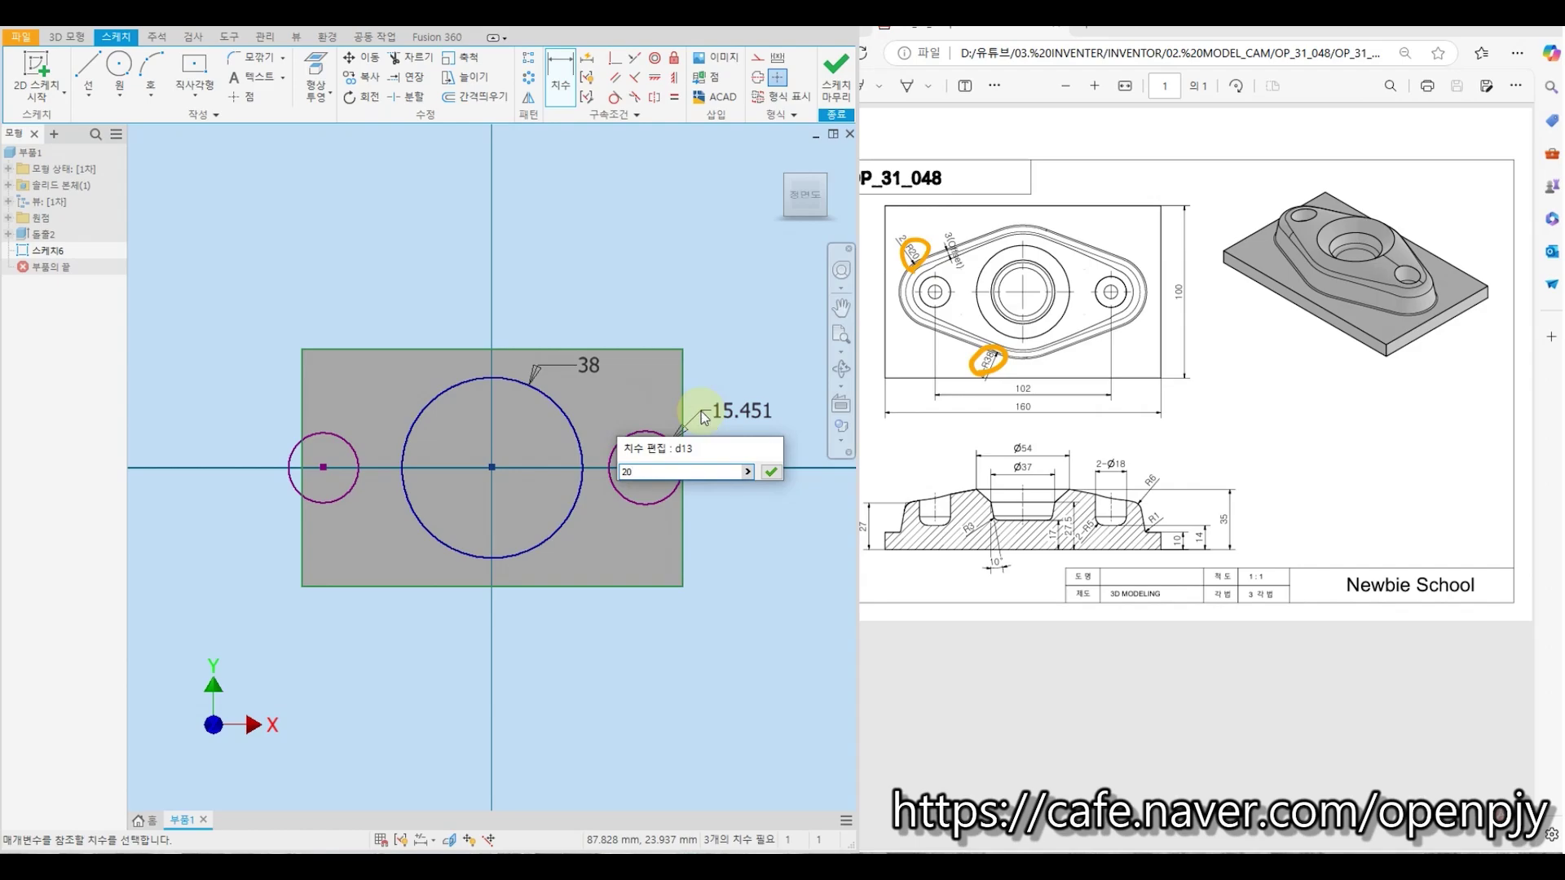
text(0)
key(Return)
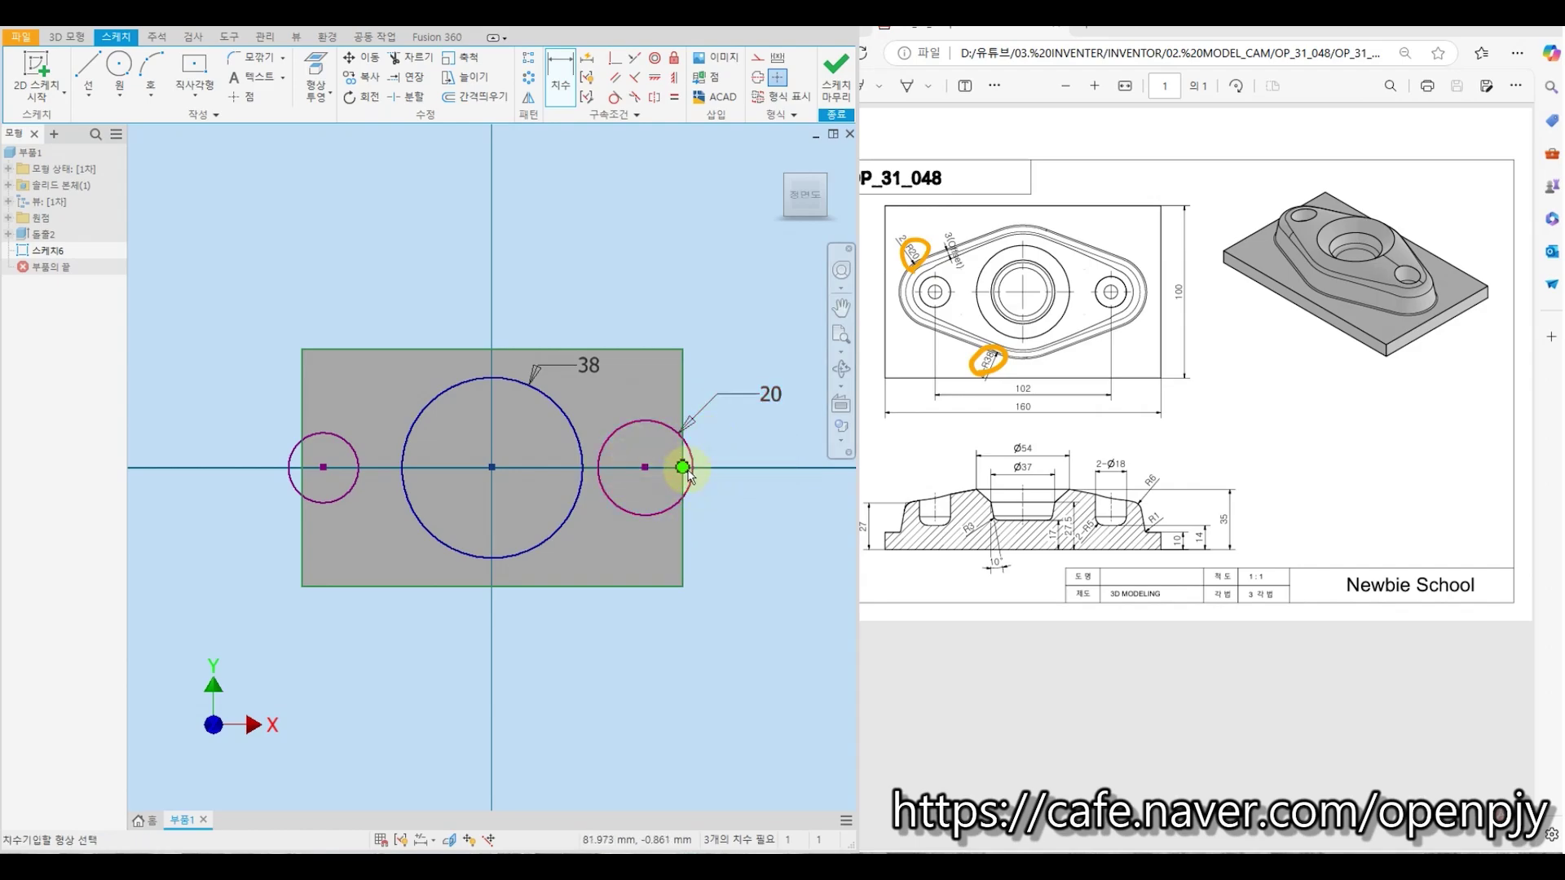
Apply an equal constraint between the right-hand and left-hand small circles
click(675, 99)
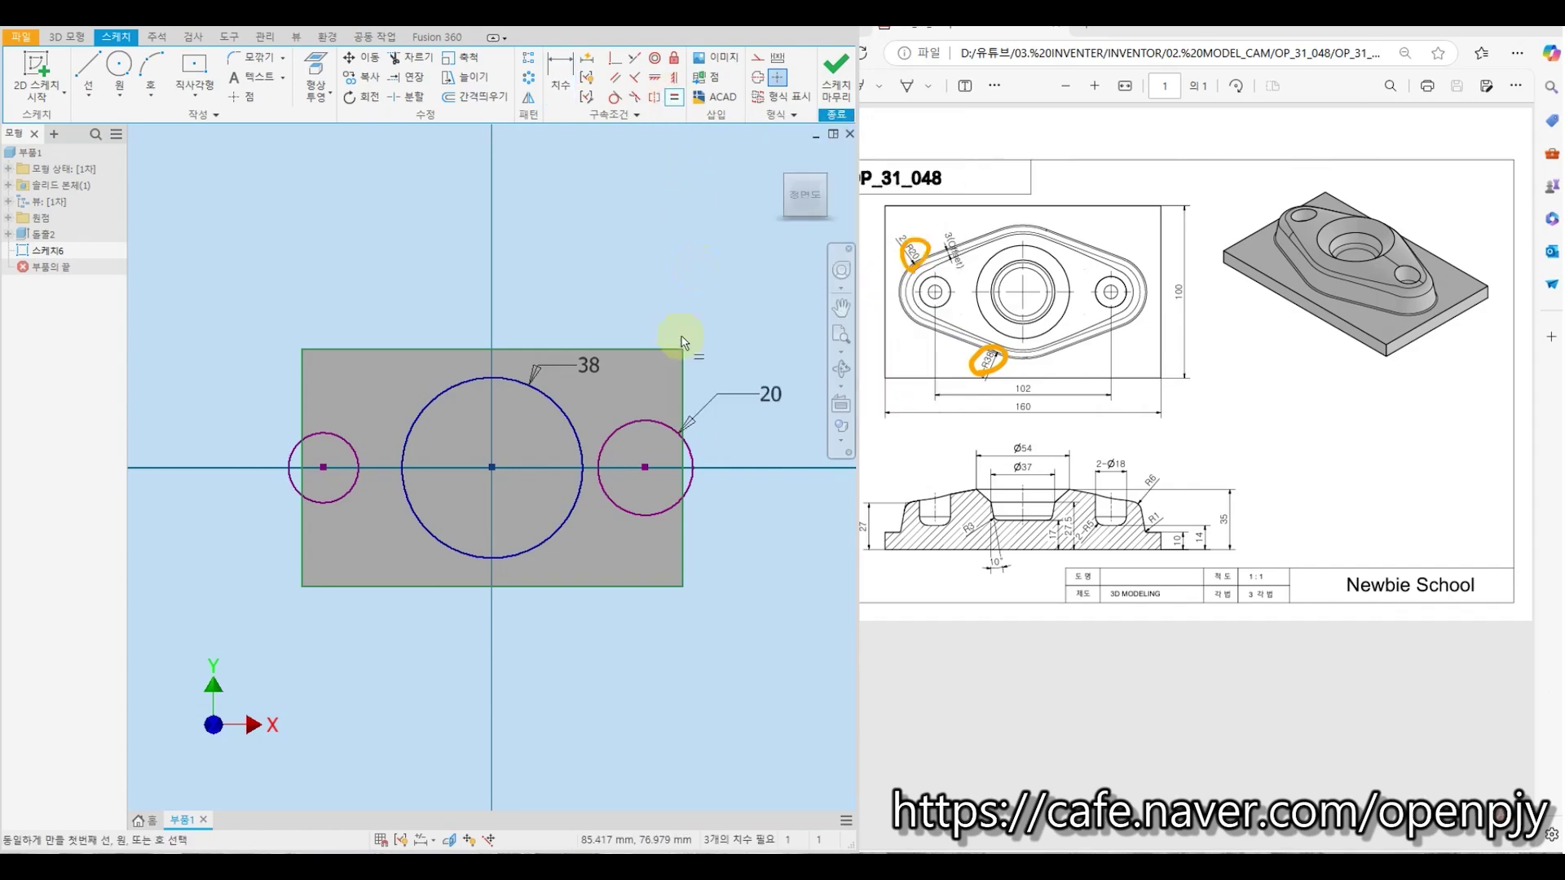
click(635, 424)
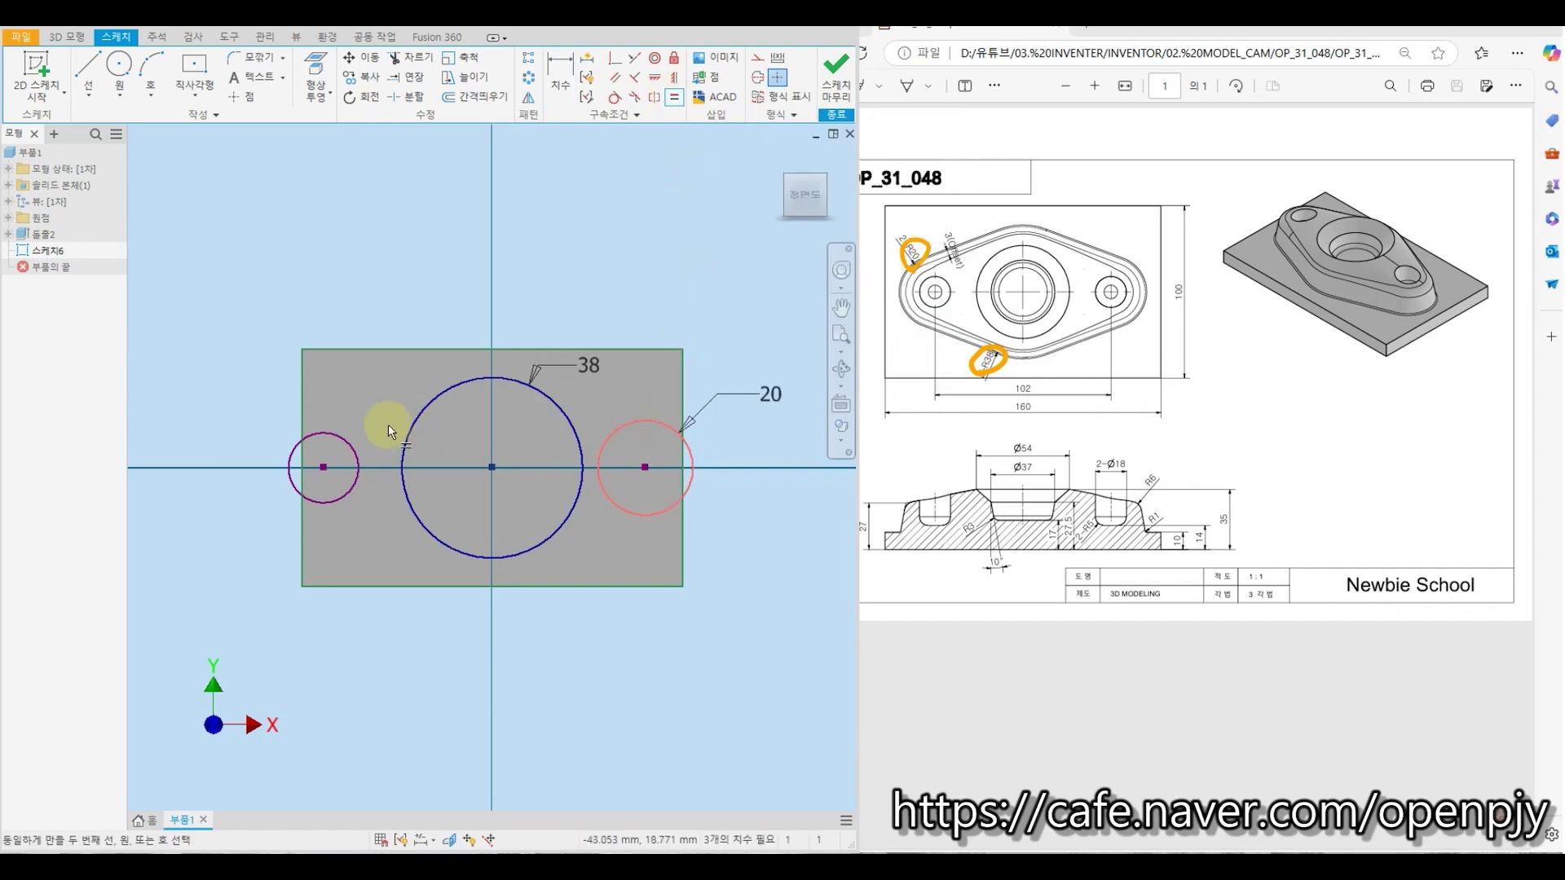
click(345, 441)
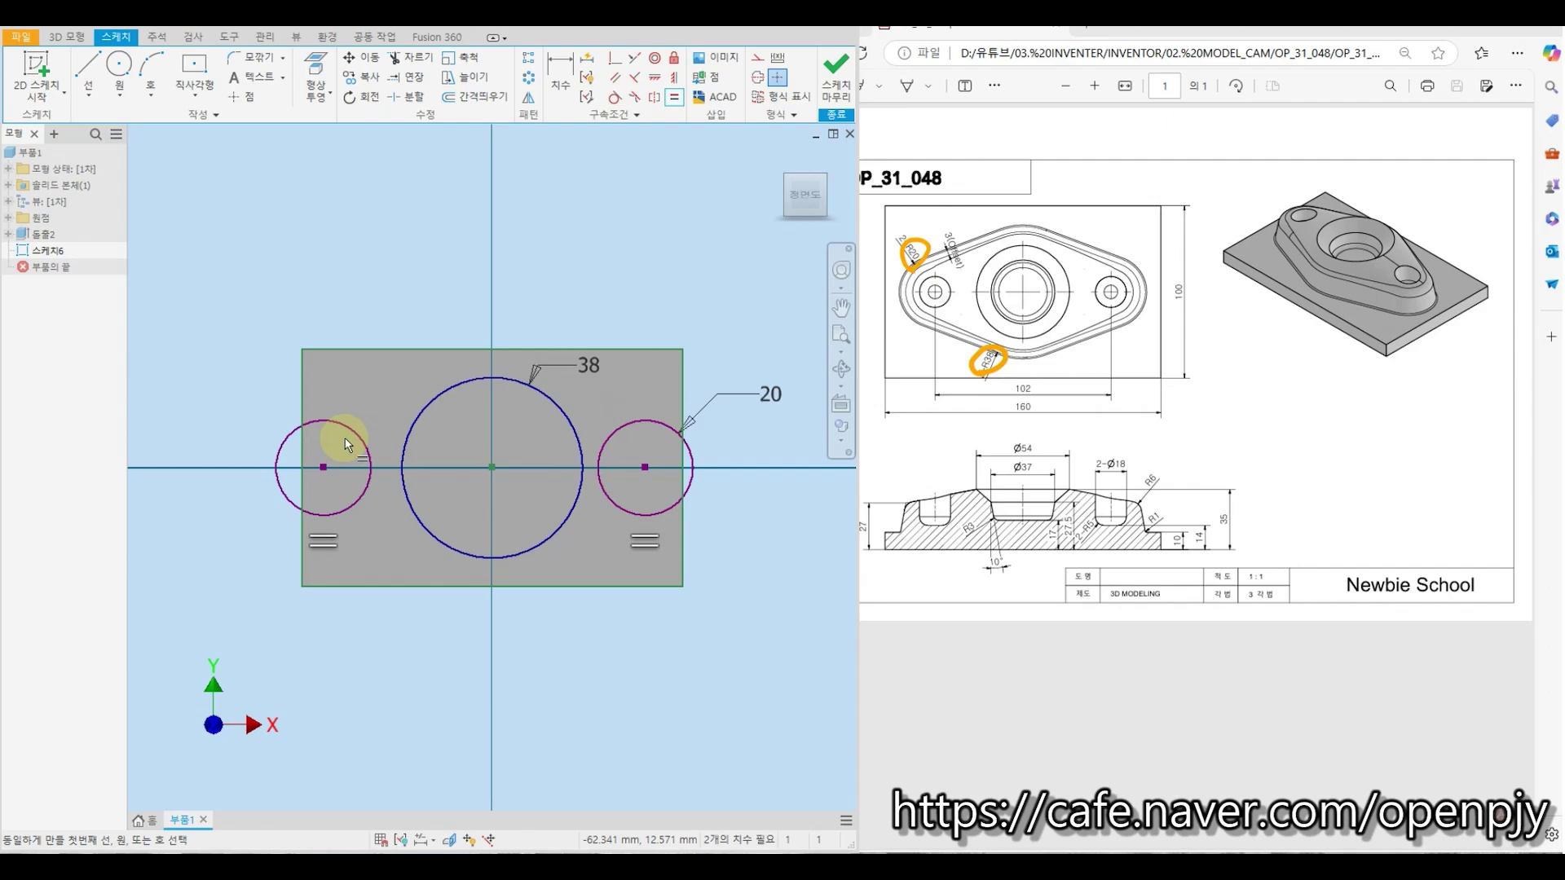
Dimension the horizontal distance from the origin to the left-hand circle's center as 102/2 mm
click(560, 78)
click(491, 467)
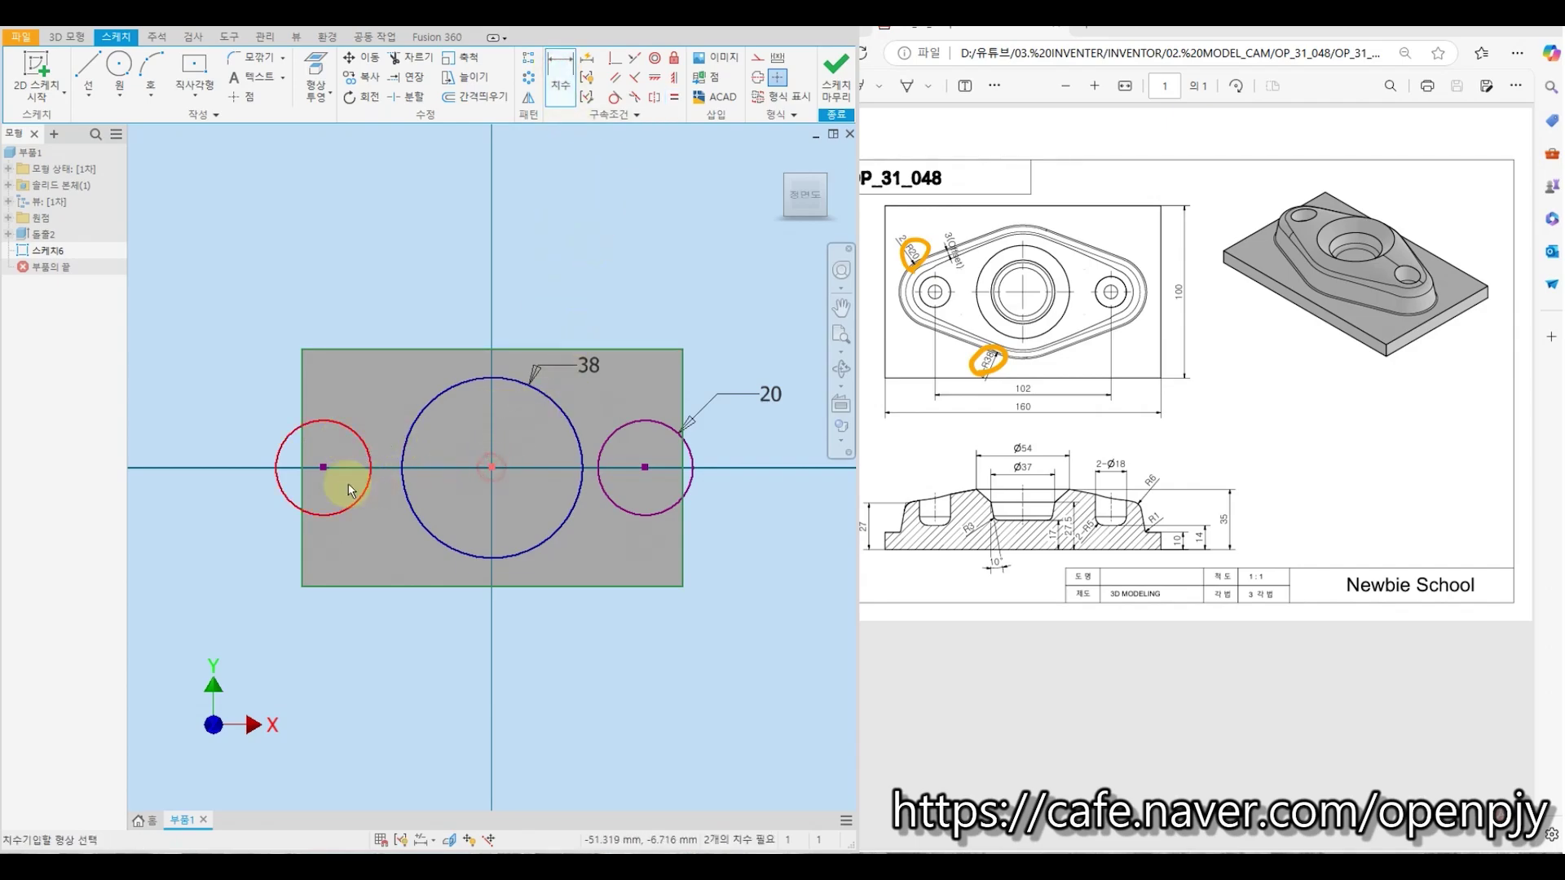
click(324, 467)
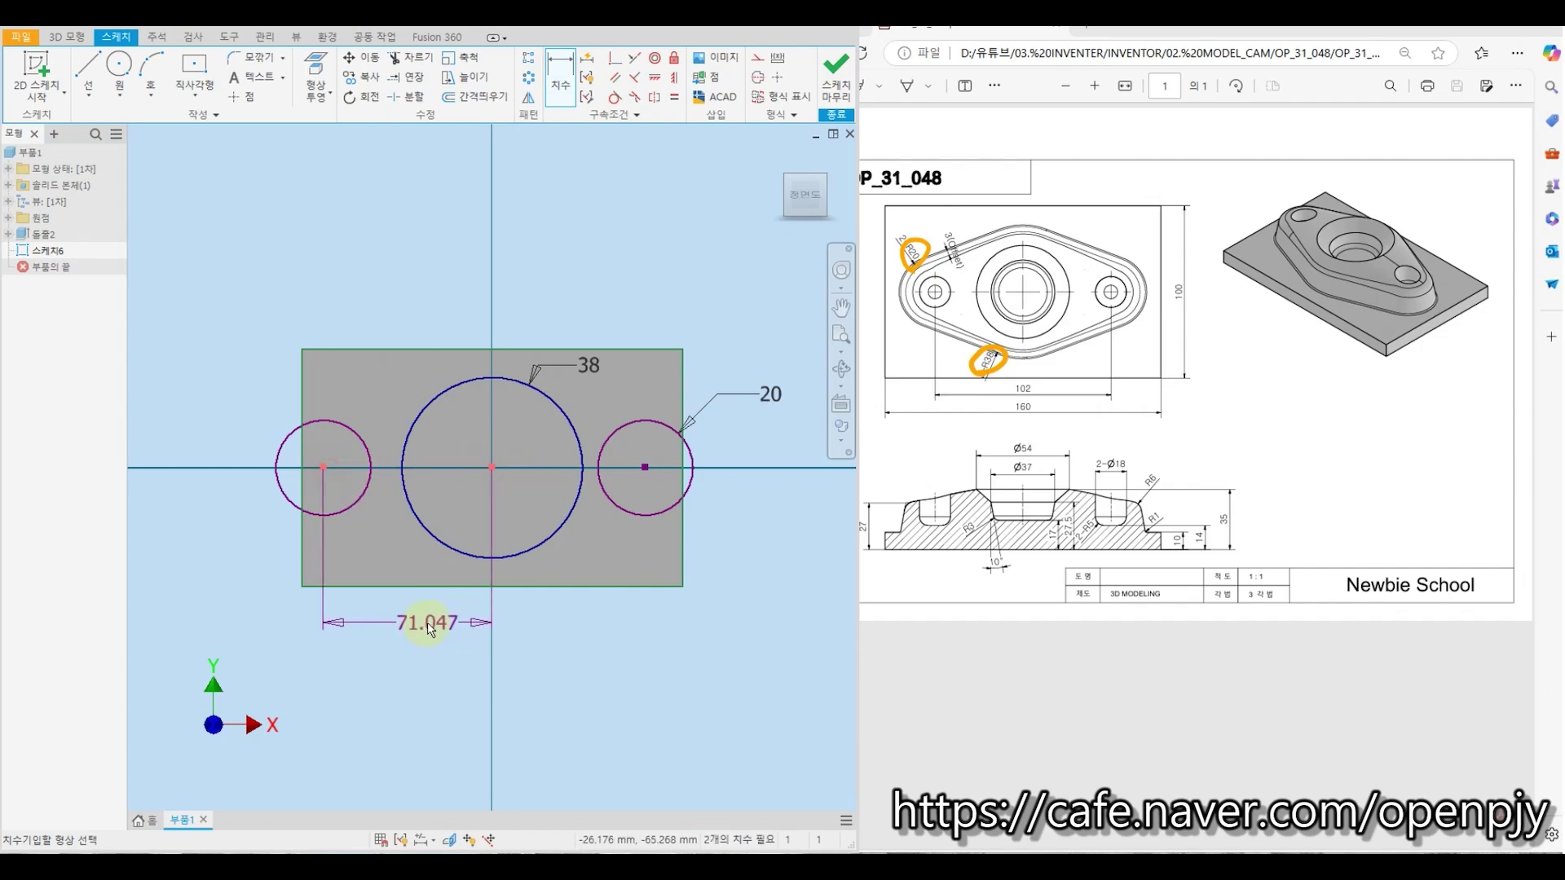
click(428, 624)
text(1)
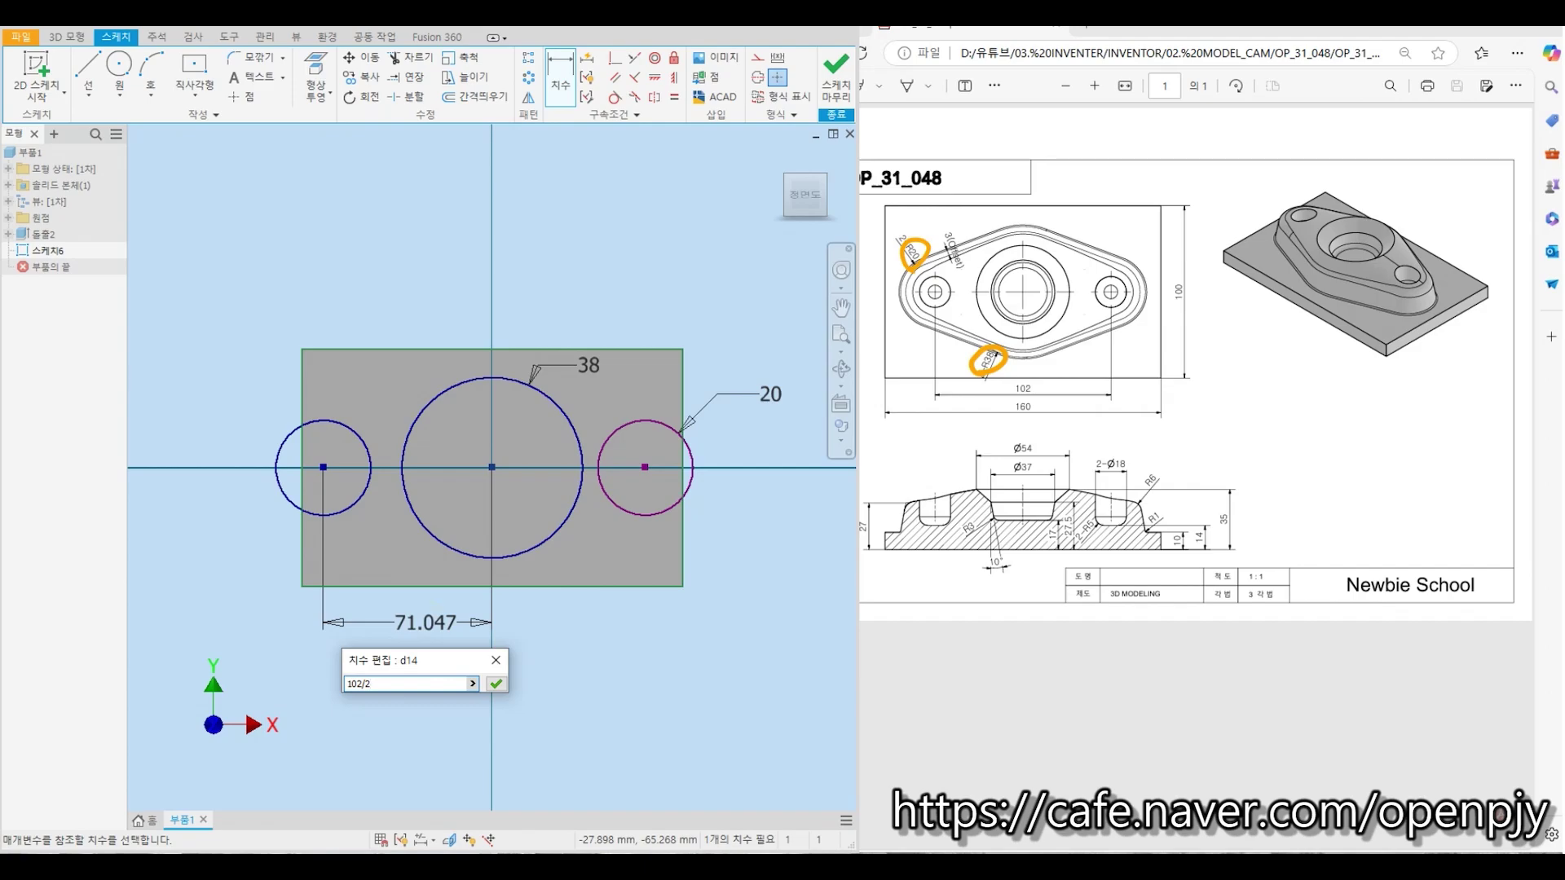
text(02/2)
key(Return)
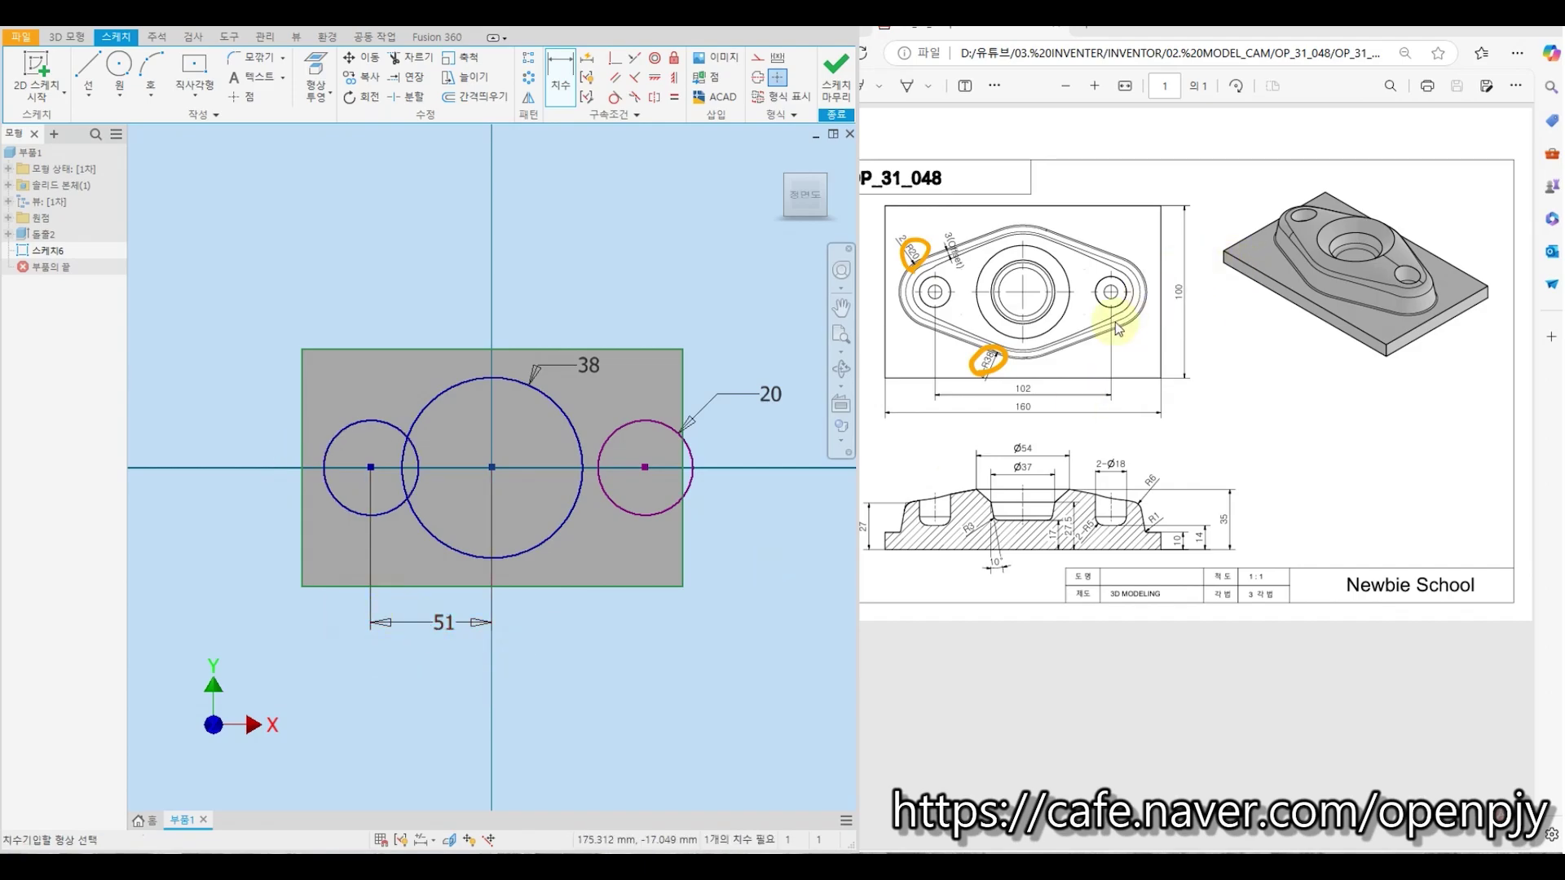
Dimension the center distance between the two small circles and set it to 102 mm
click(647, 467)
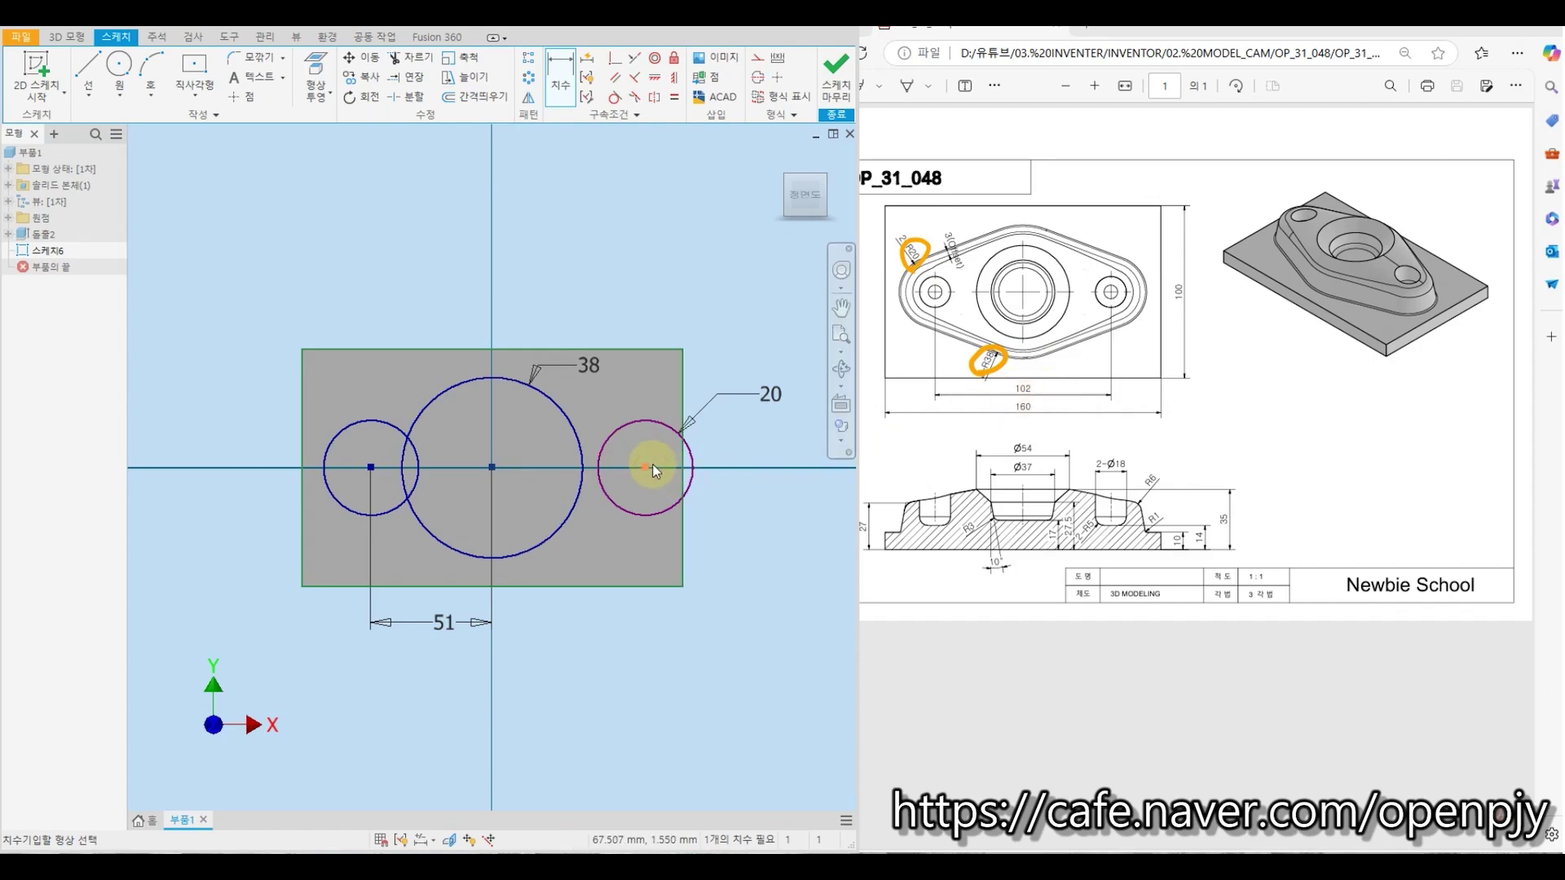
click(371, 467)
click(482, 671)
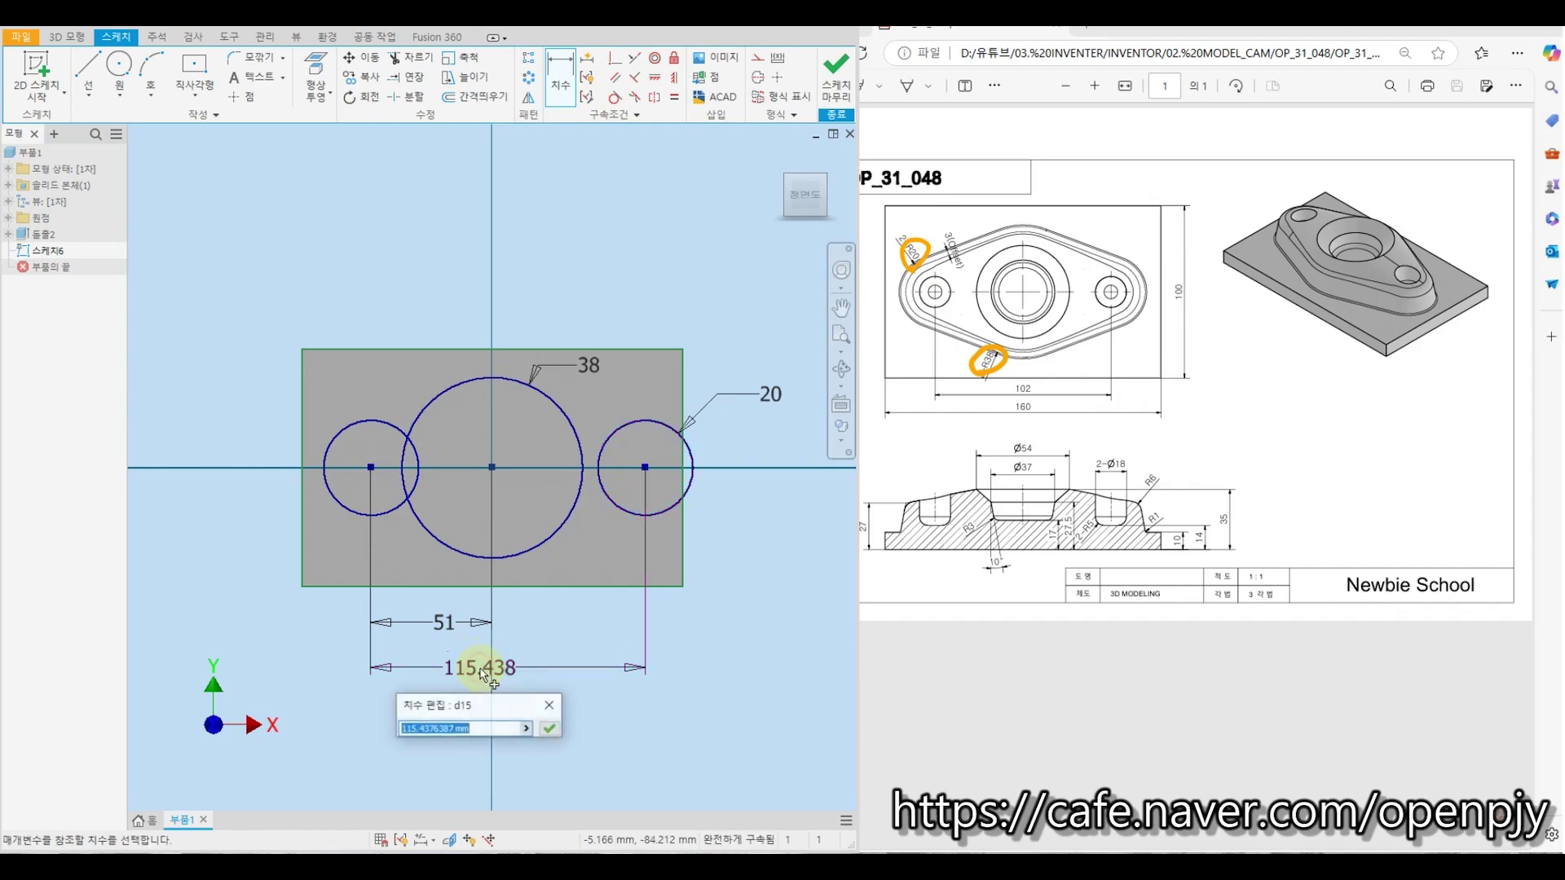
text(102)
key(Return)
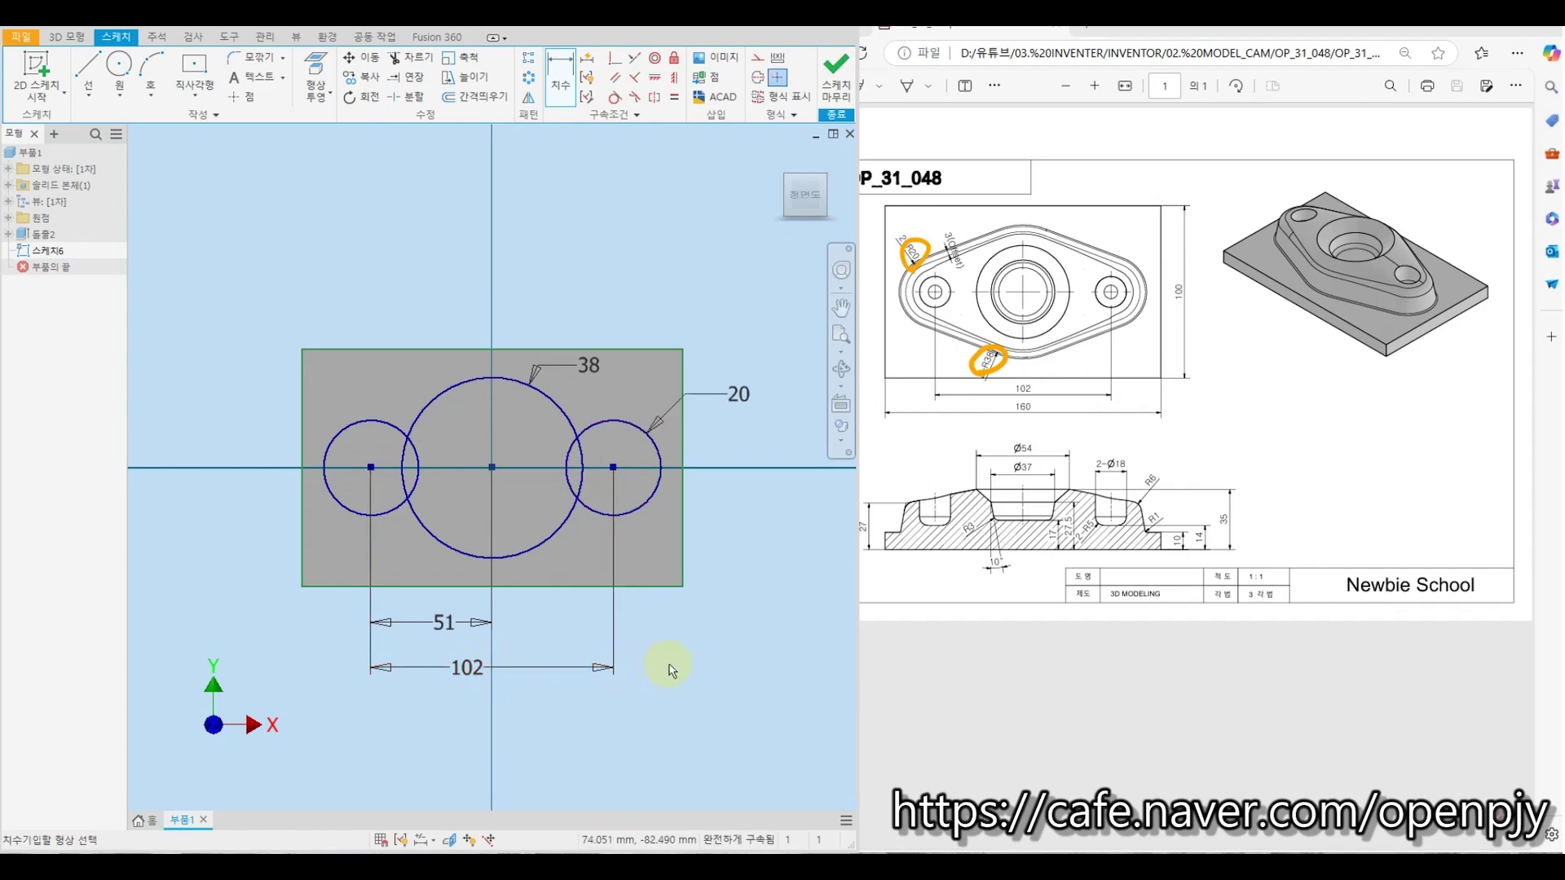
Draw four separate slanted lines, two above and two below, each running from beside a small circle toward the central circle
click(88, 66)
click(313, 433)
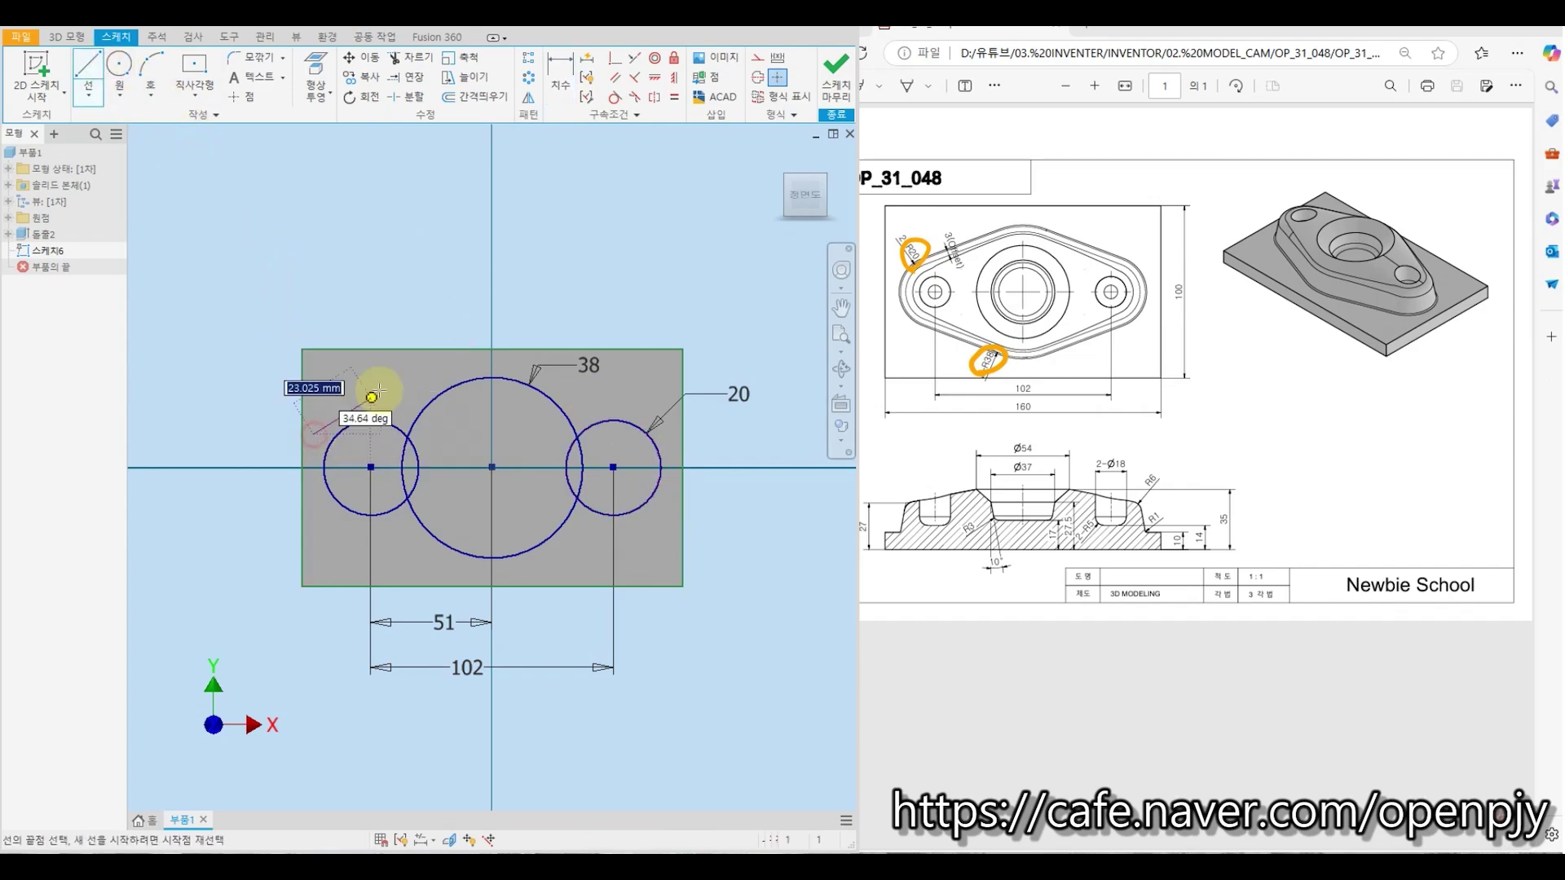
click(492, 364)
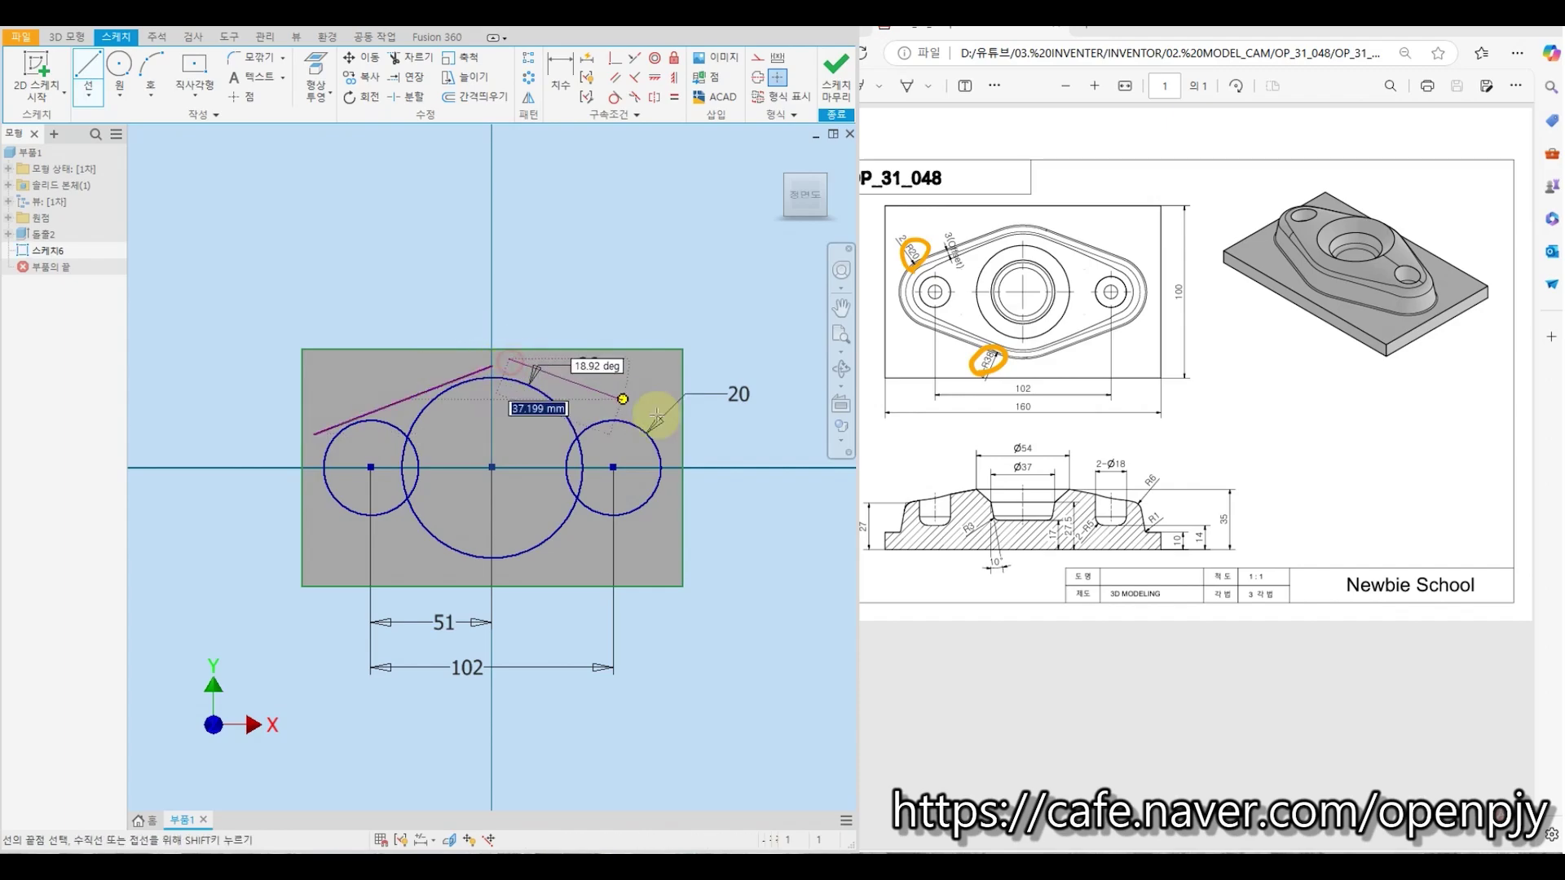
double_click(673, 440)
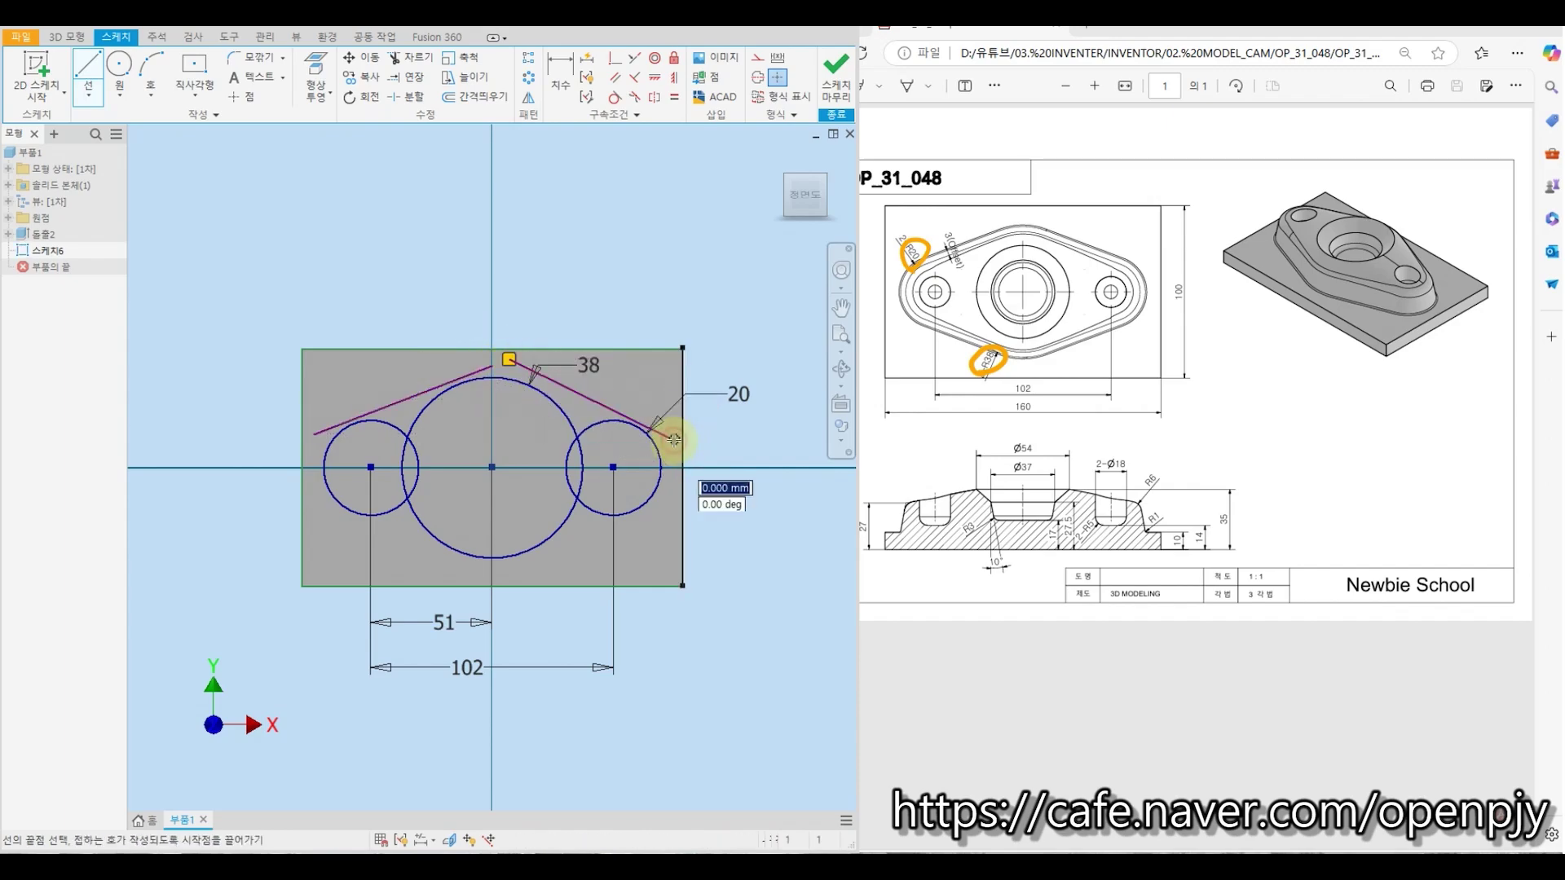
click(673, 492)
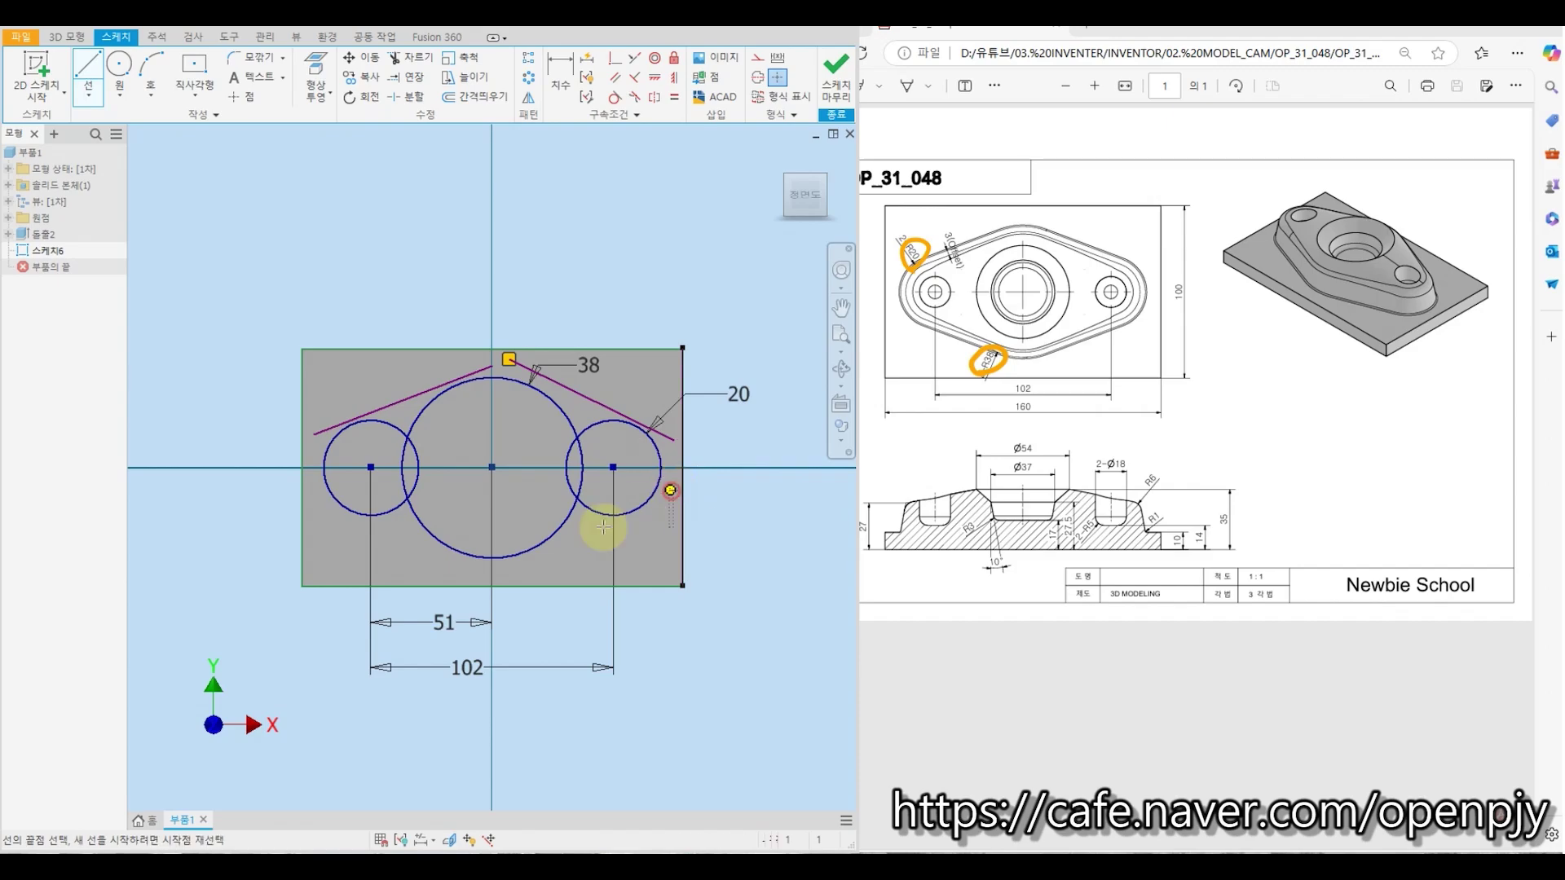
click(511, 566)
click(469, 572)
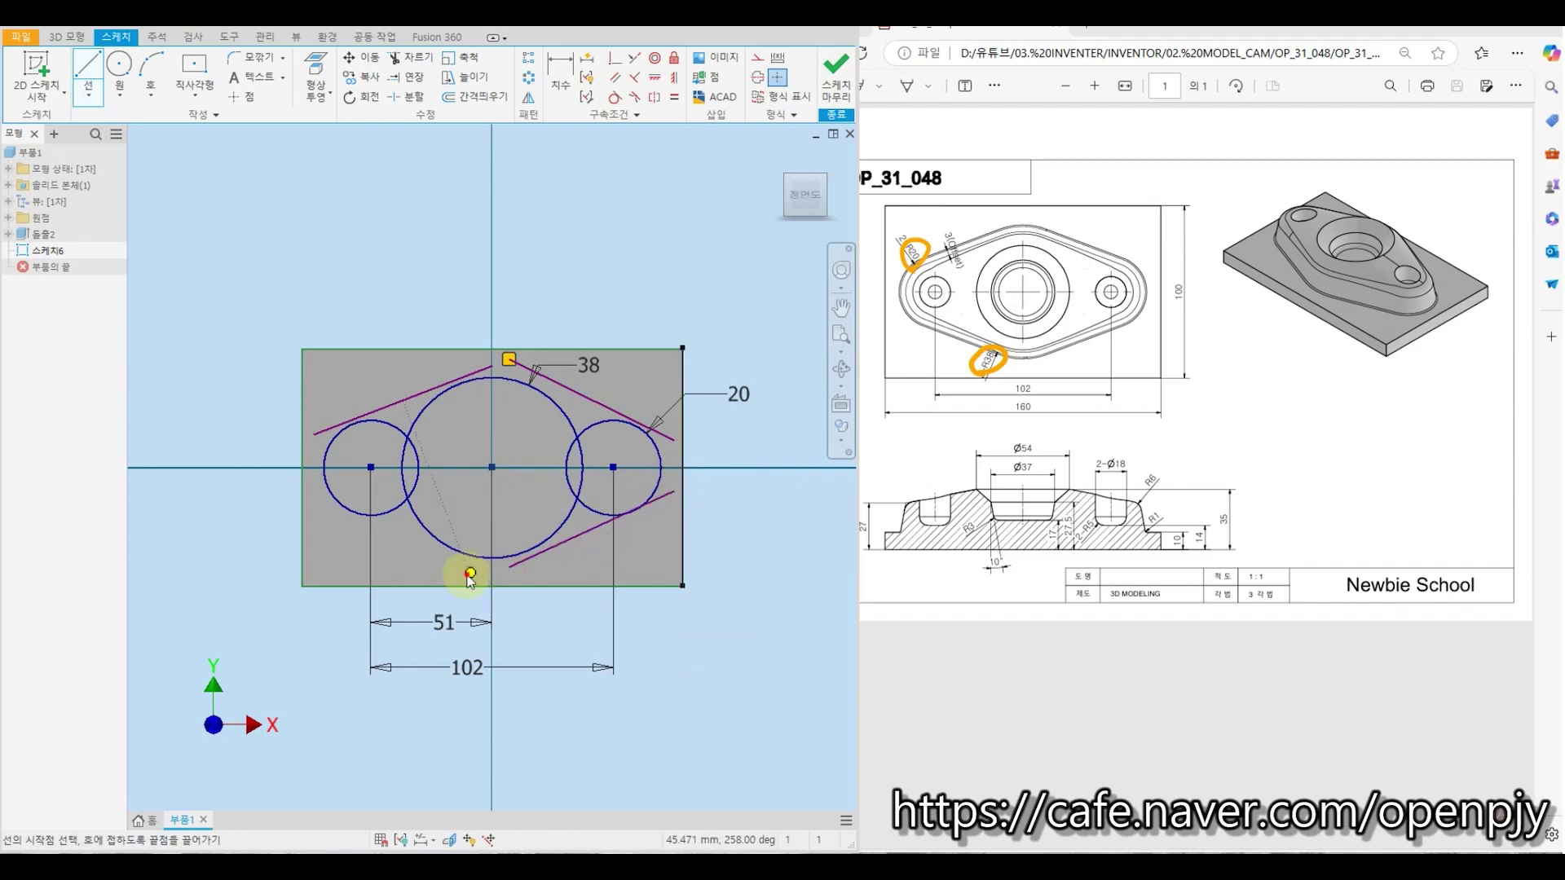
click(314, 502)
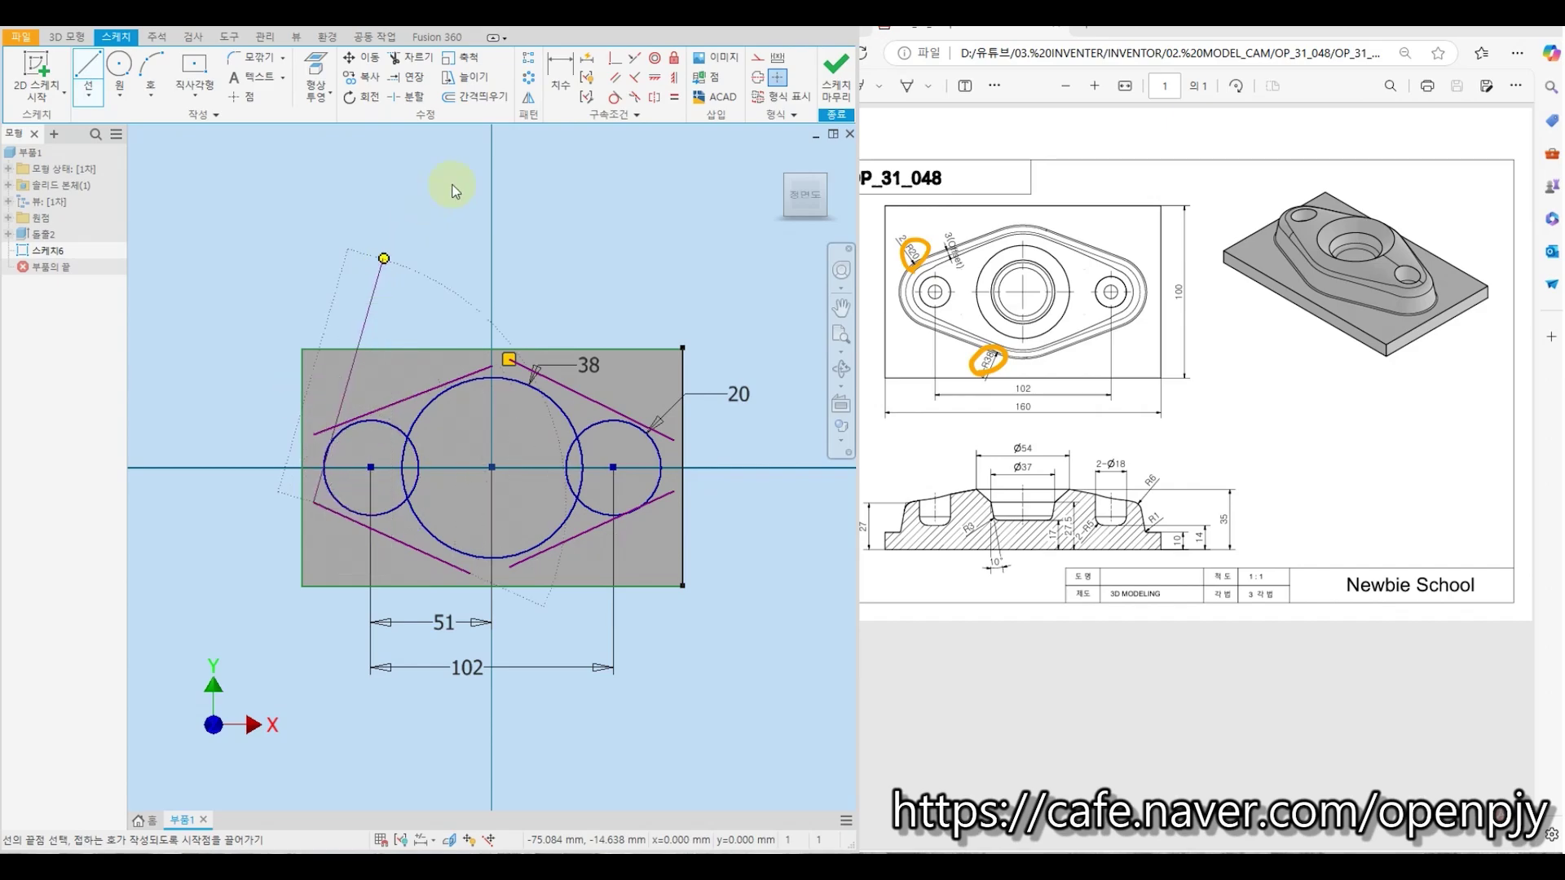
key(Escape)
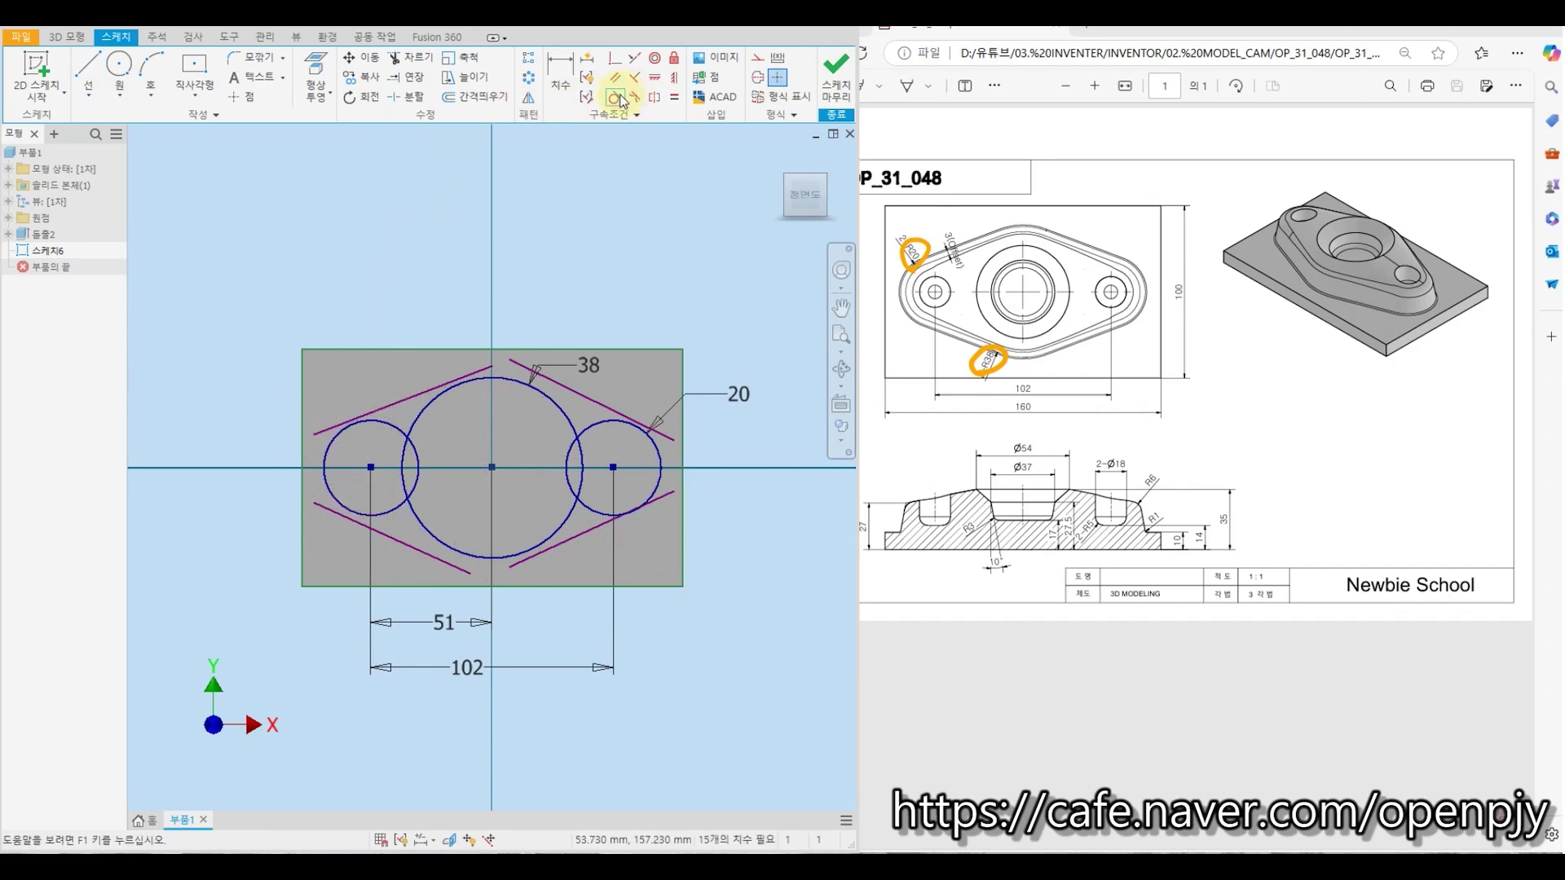
Make both left-hand slanted lines tangent to the left small circle, and the lower one also tangent to the central circle
click(617, 99)
scroll(383, 414, up, 3)
click(346, 426)
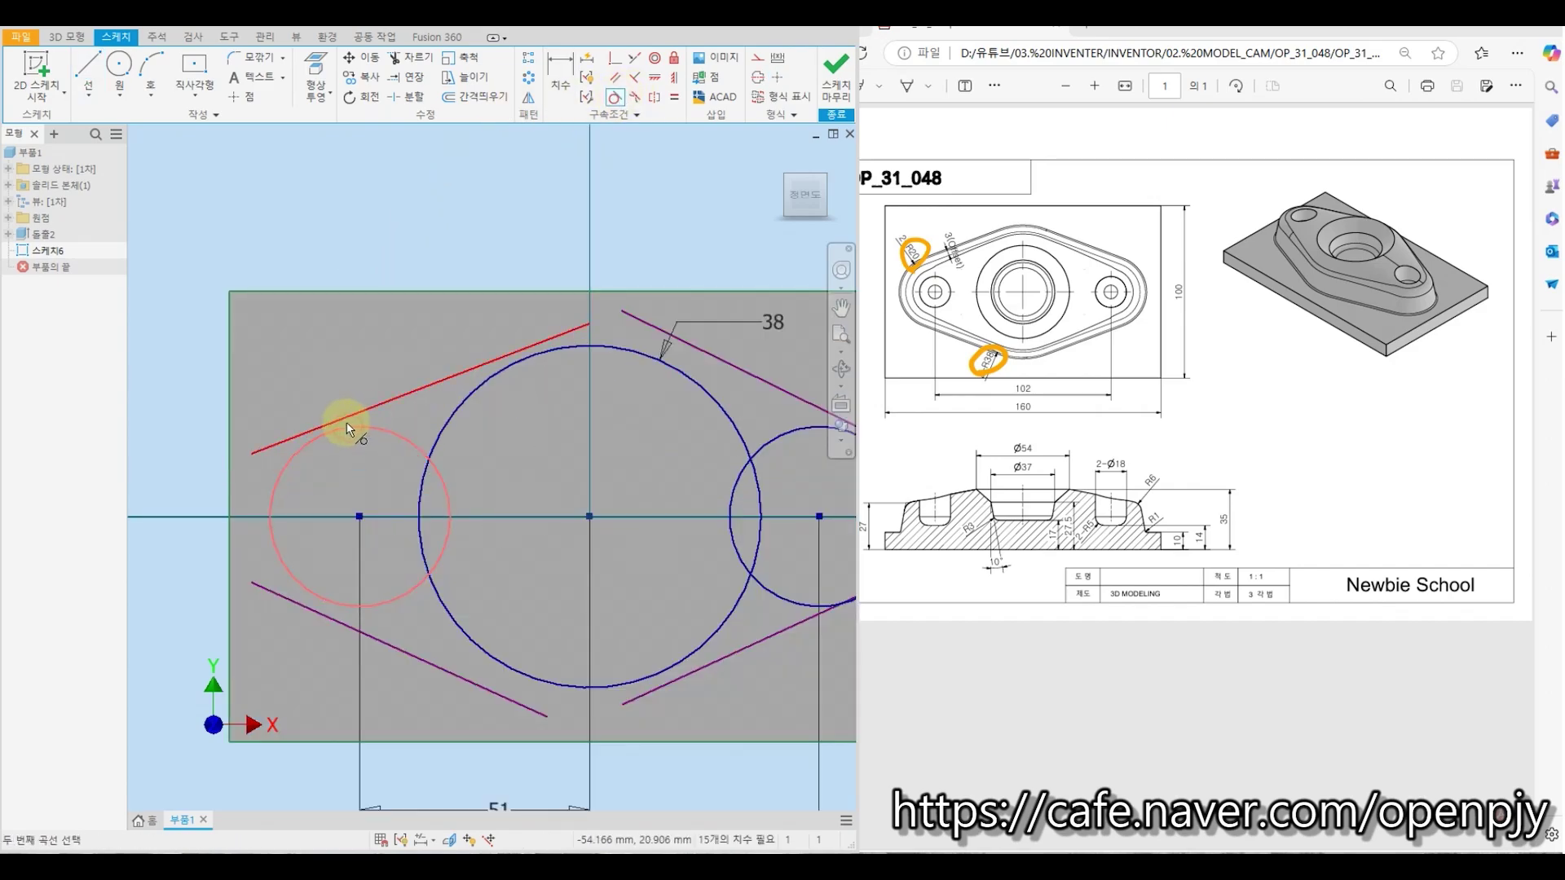
click(346, 426)
click(308, 610)
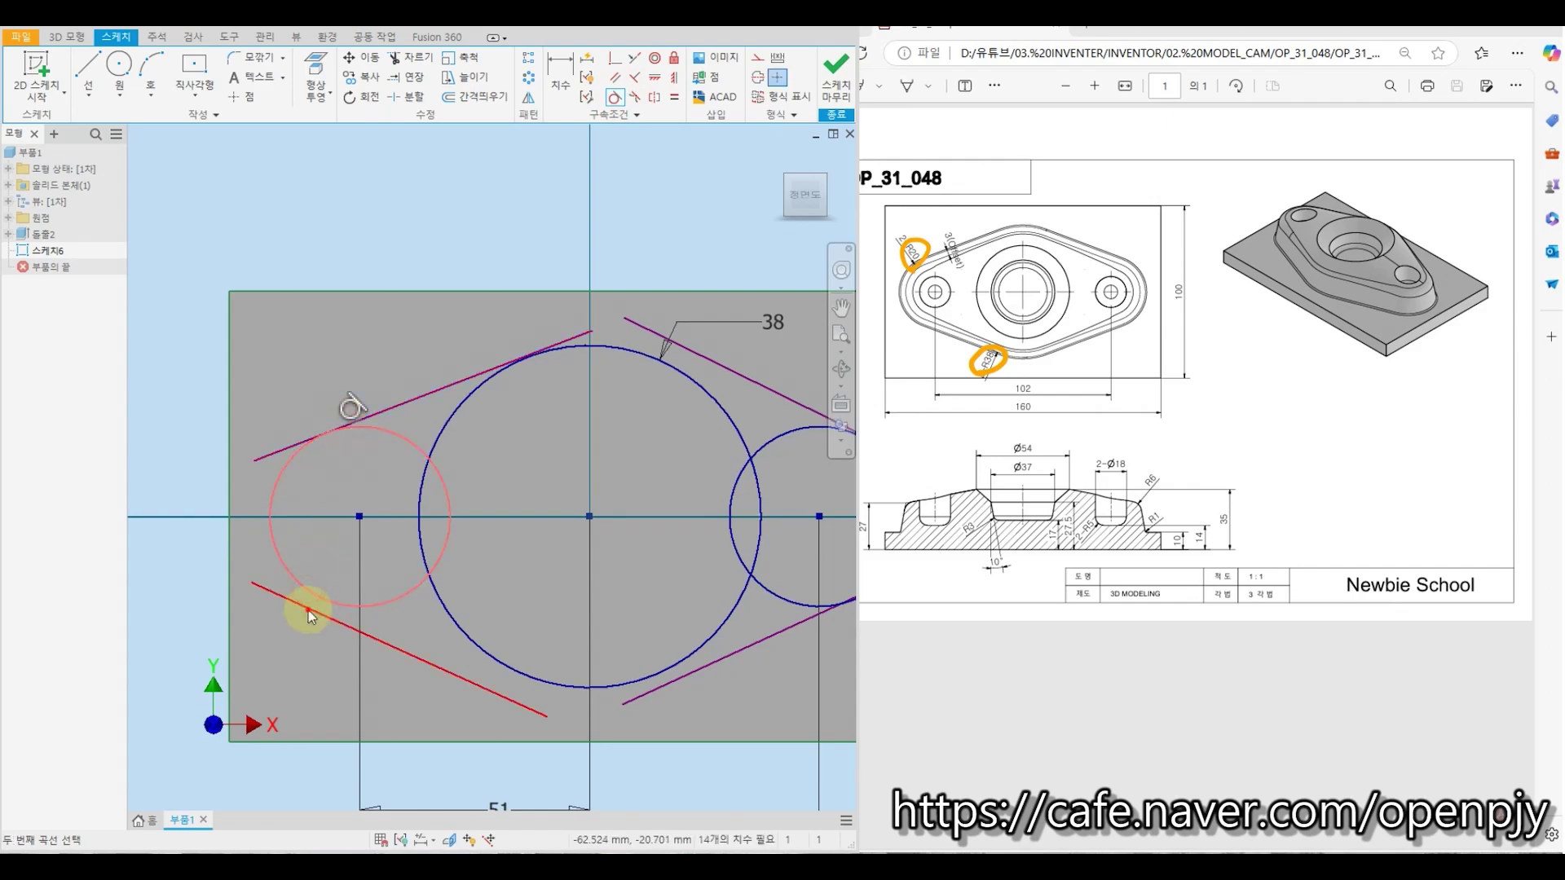
click(310, 608)
click(524, 681)
click(577, 689)
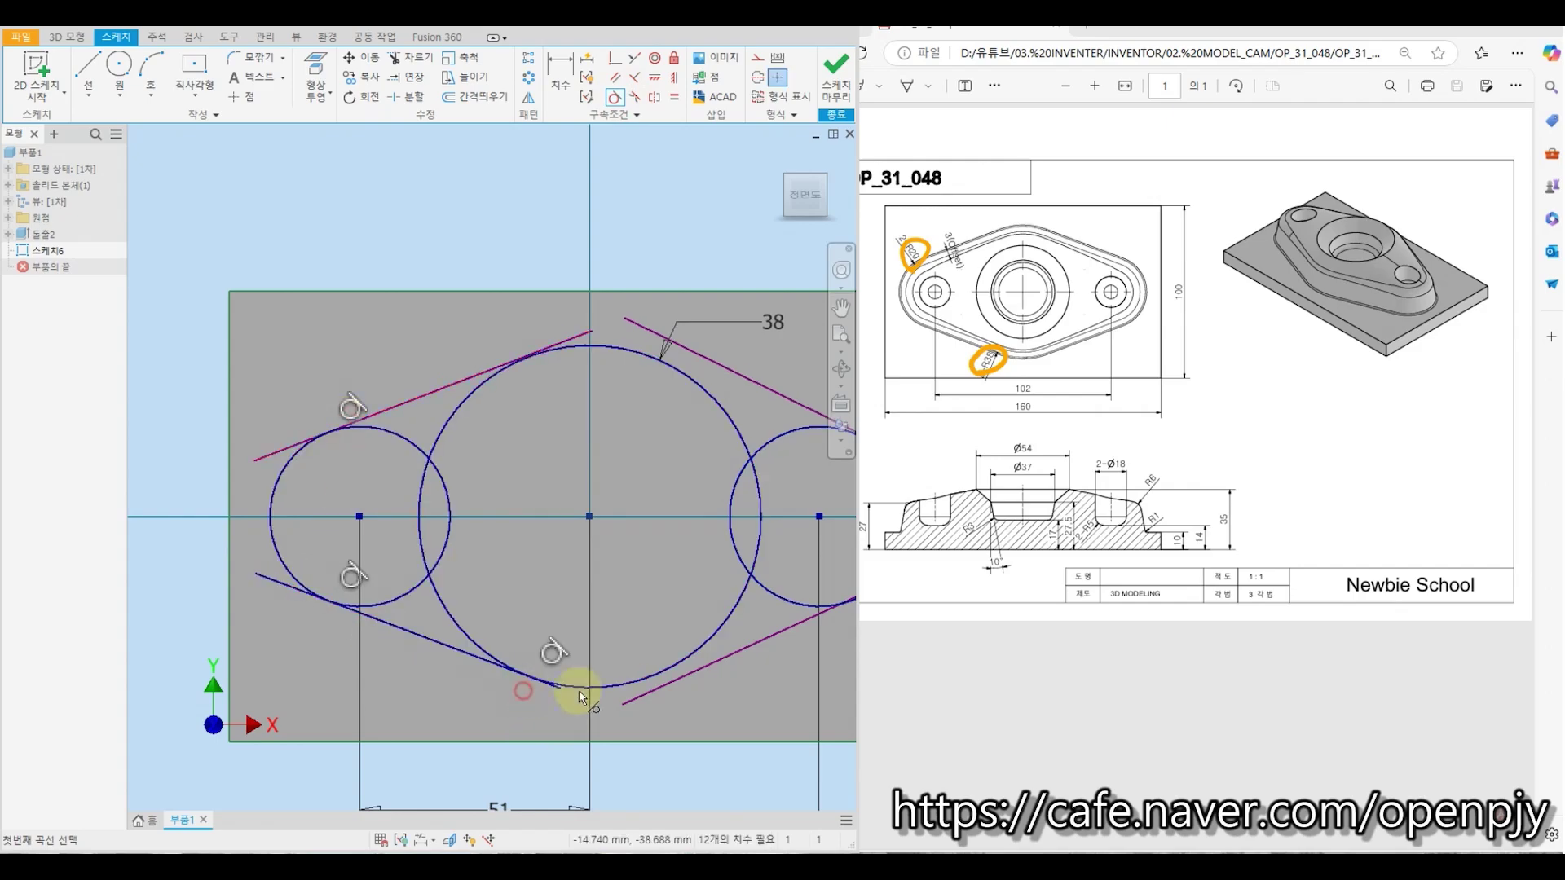
Make the lower-right slanted line tangent to the central circle and the right-hand small circle
click(656, 674)
click(672, 682)
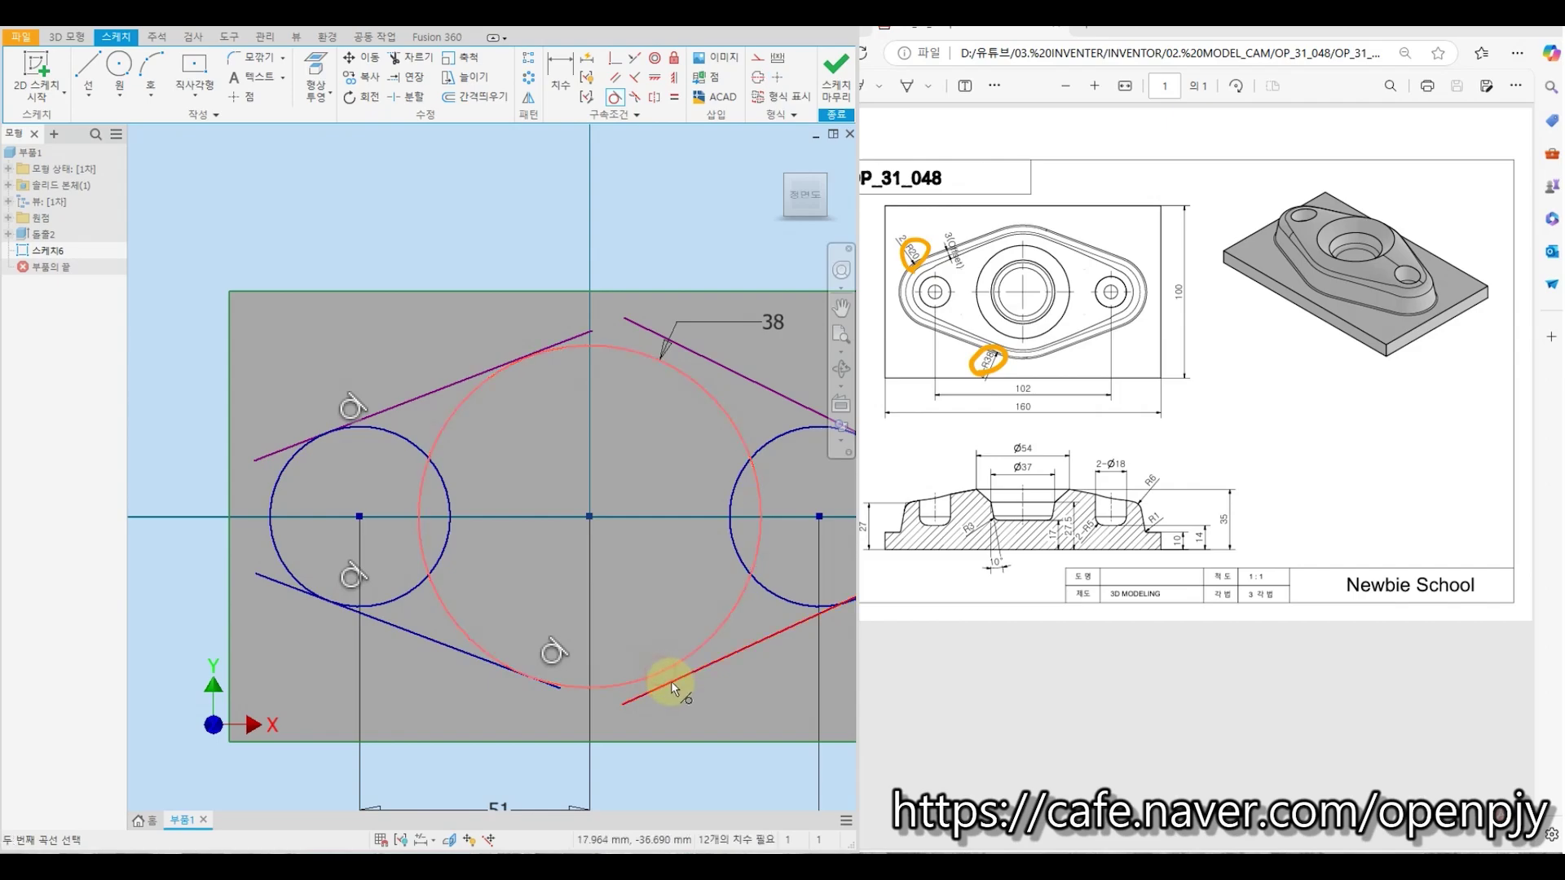
middle_drag(755, 677, 574, 702)
click(676, 625)
click(668, 608)
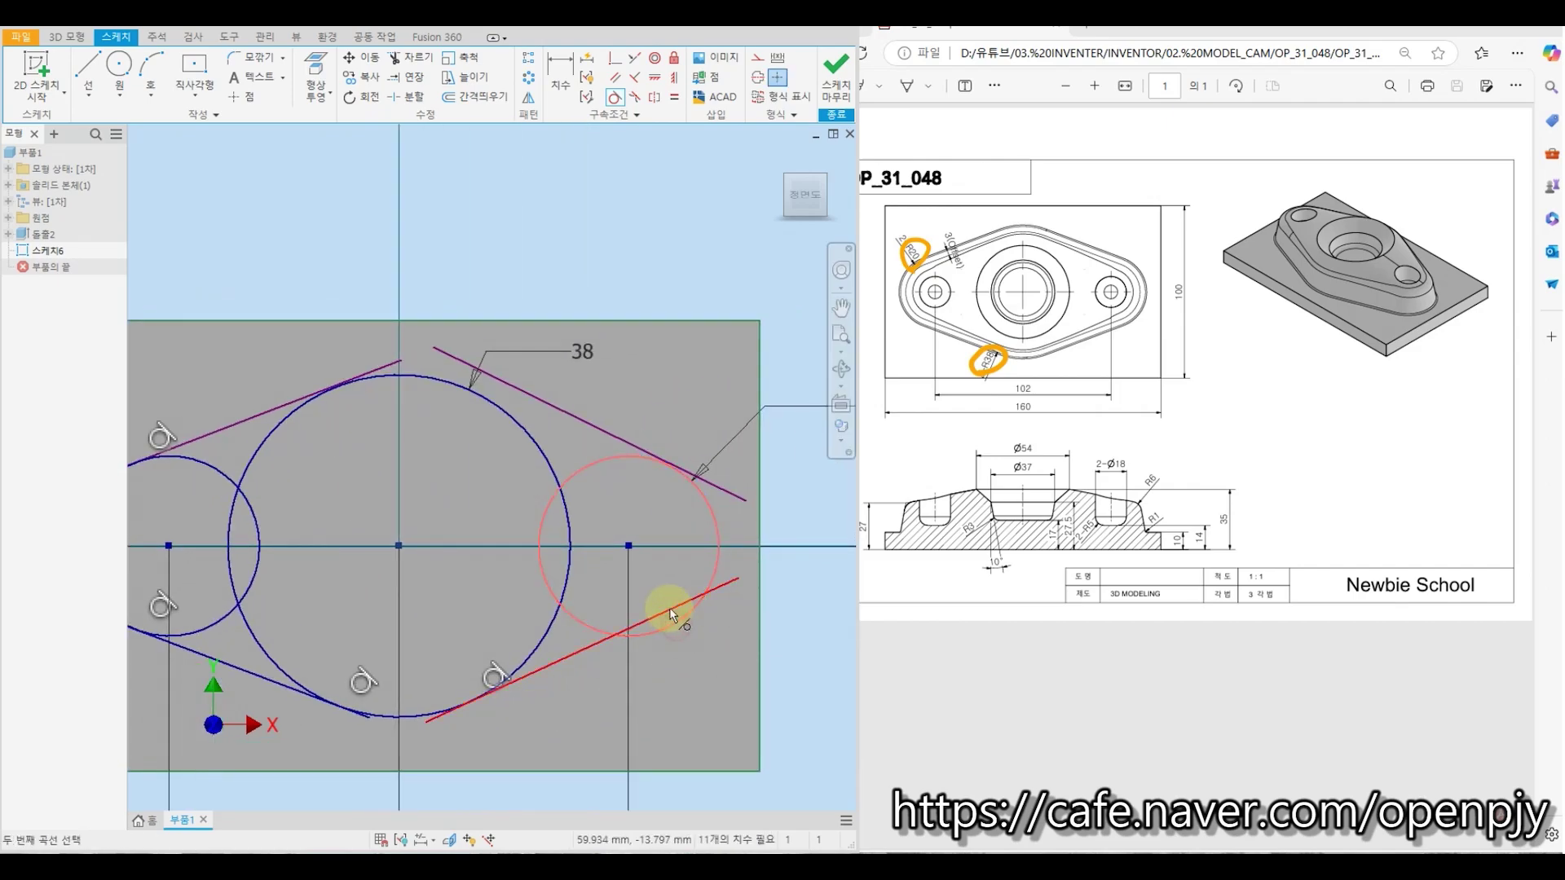
Make the upper-right line tangent to the right-hand and central circles, and the upper-left line tangent to the central circle
click(702, 502)
click(698, 483)
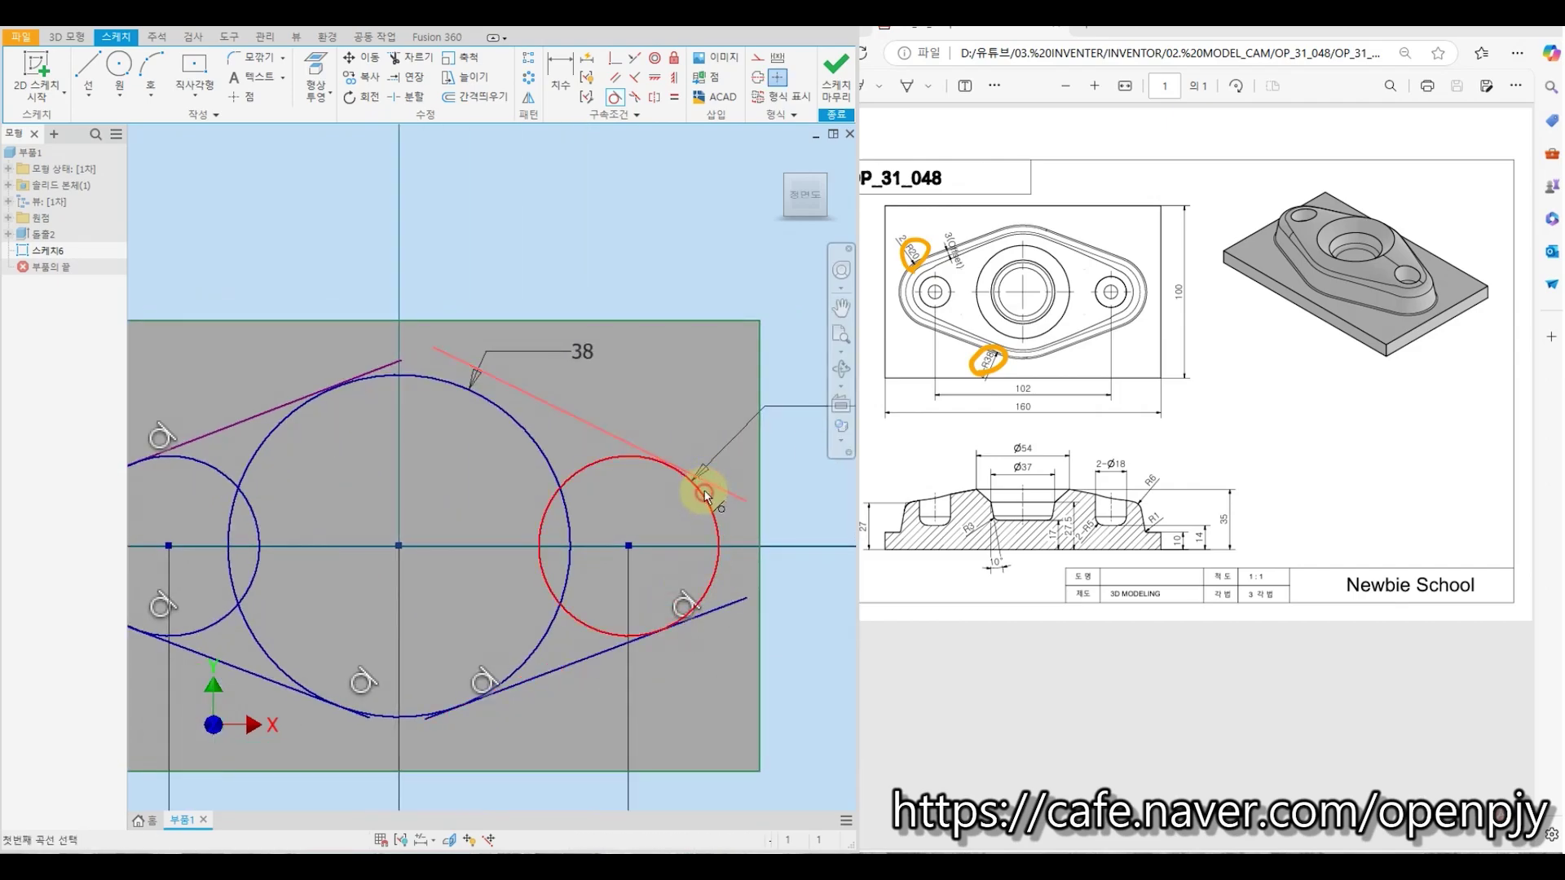
click(461, 365)
click(461, 384)
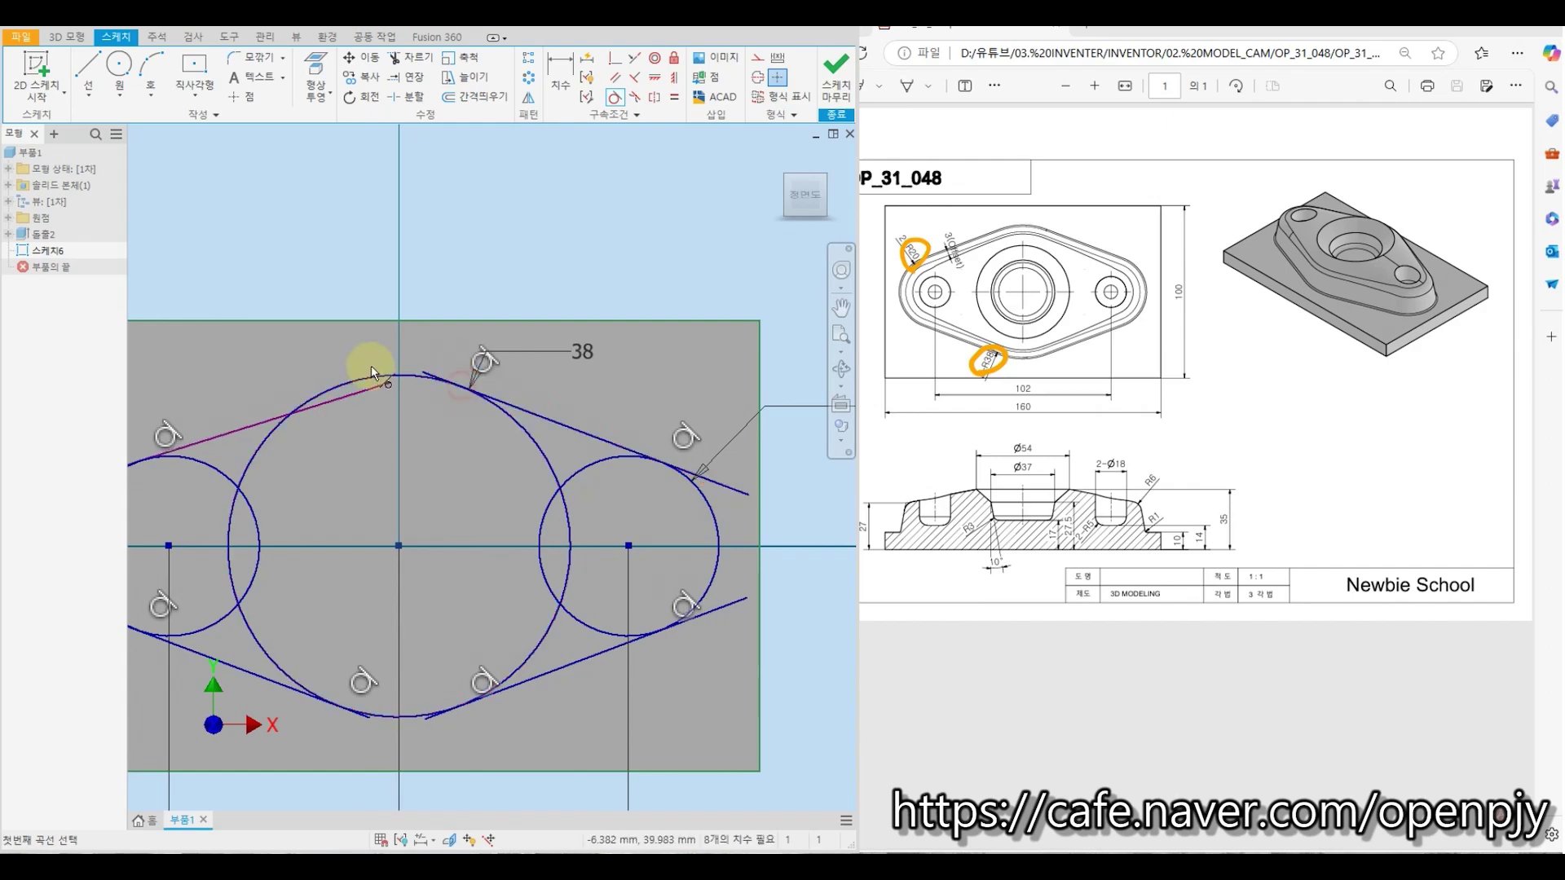
click(370, 368)
click(346, 401)
click(342, 384)
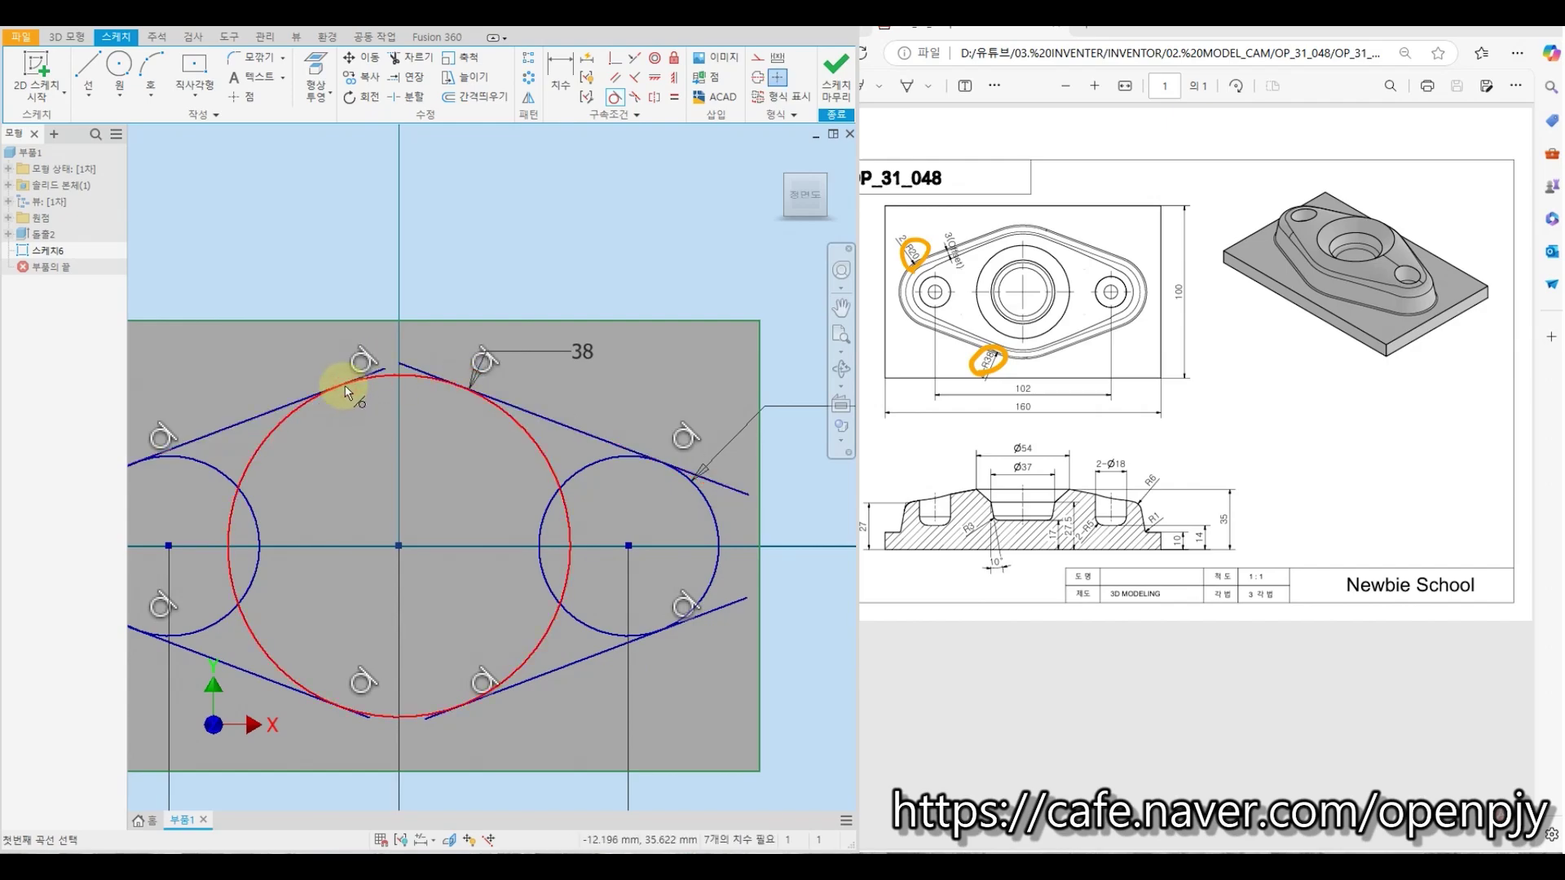
Trim the ends of the four tangent lines that extend past their tangent points on the circles
scroll(448, 393, down, 3)
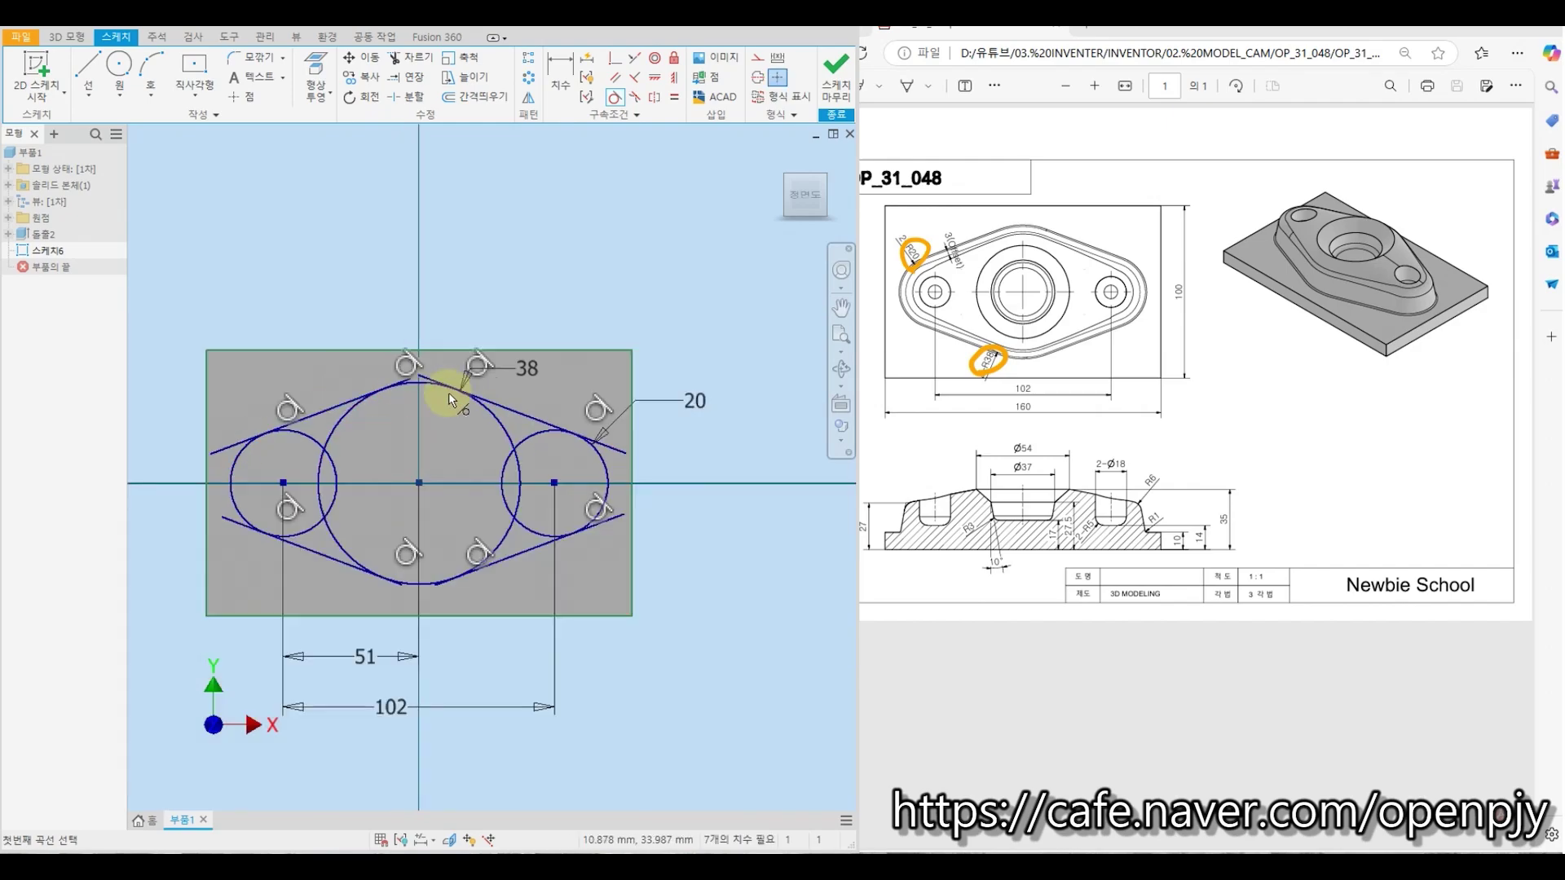
click(411, 57)
click(407, 379)
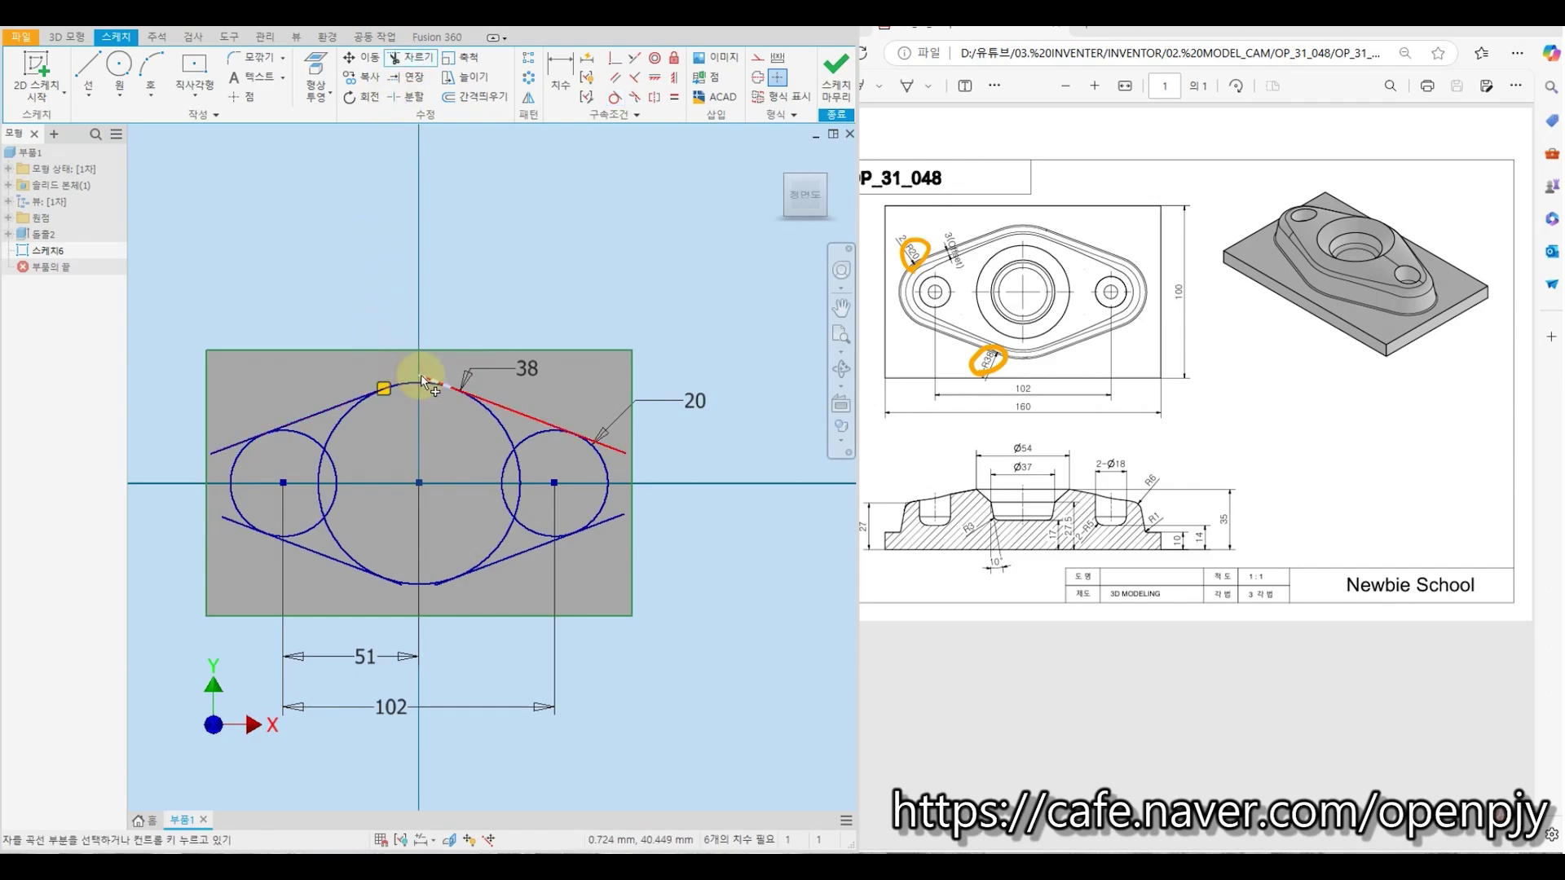
click(421, 379)
click(234, 448)
click(232, 517)
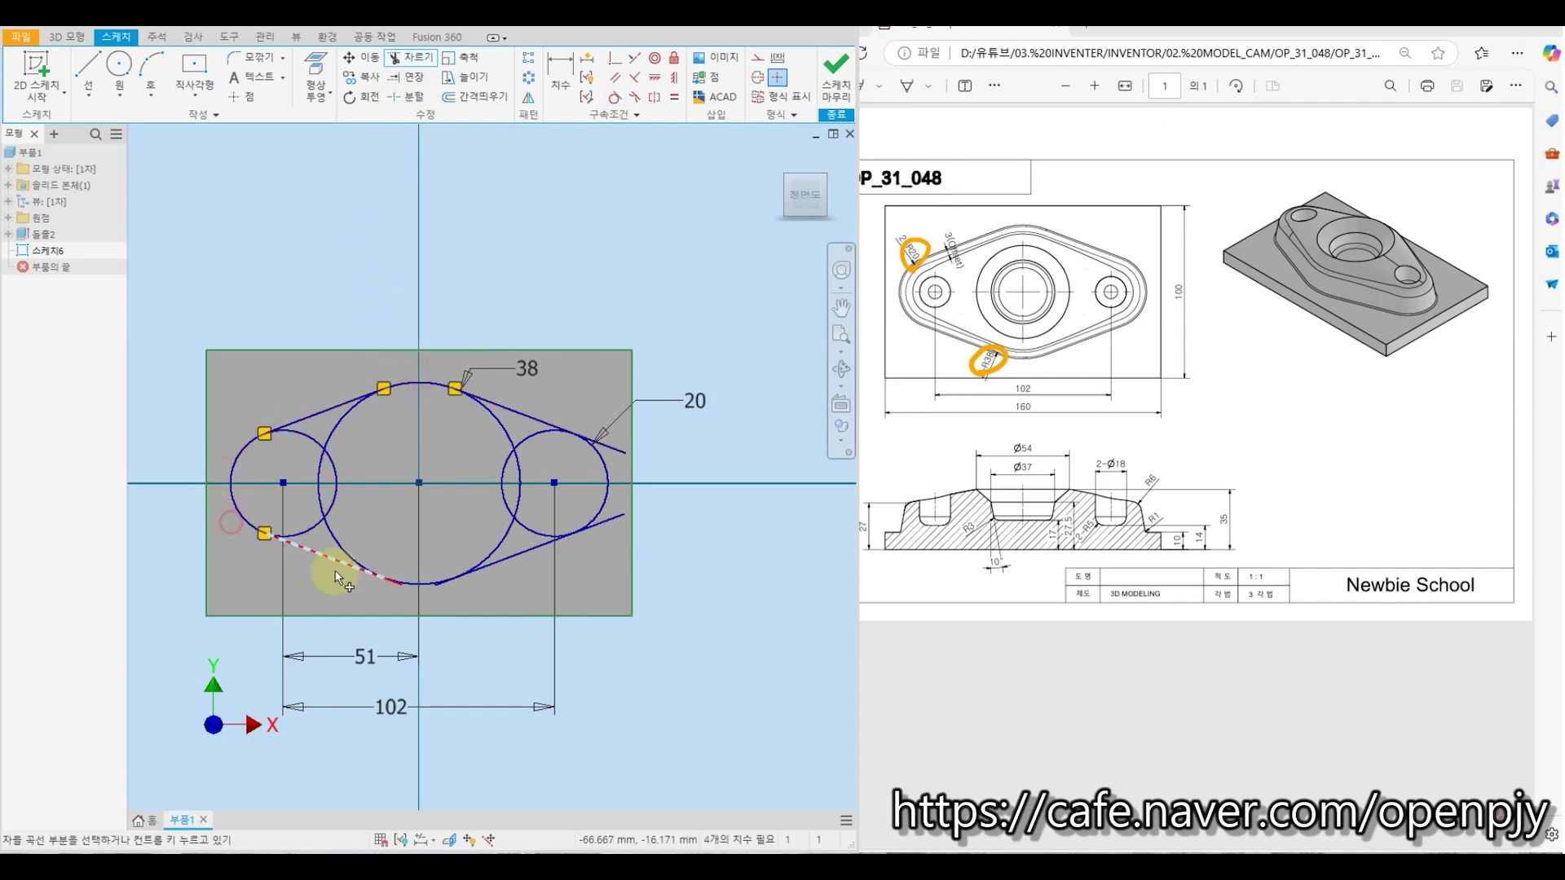
click(400, 589)
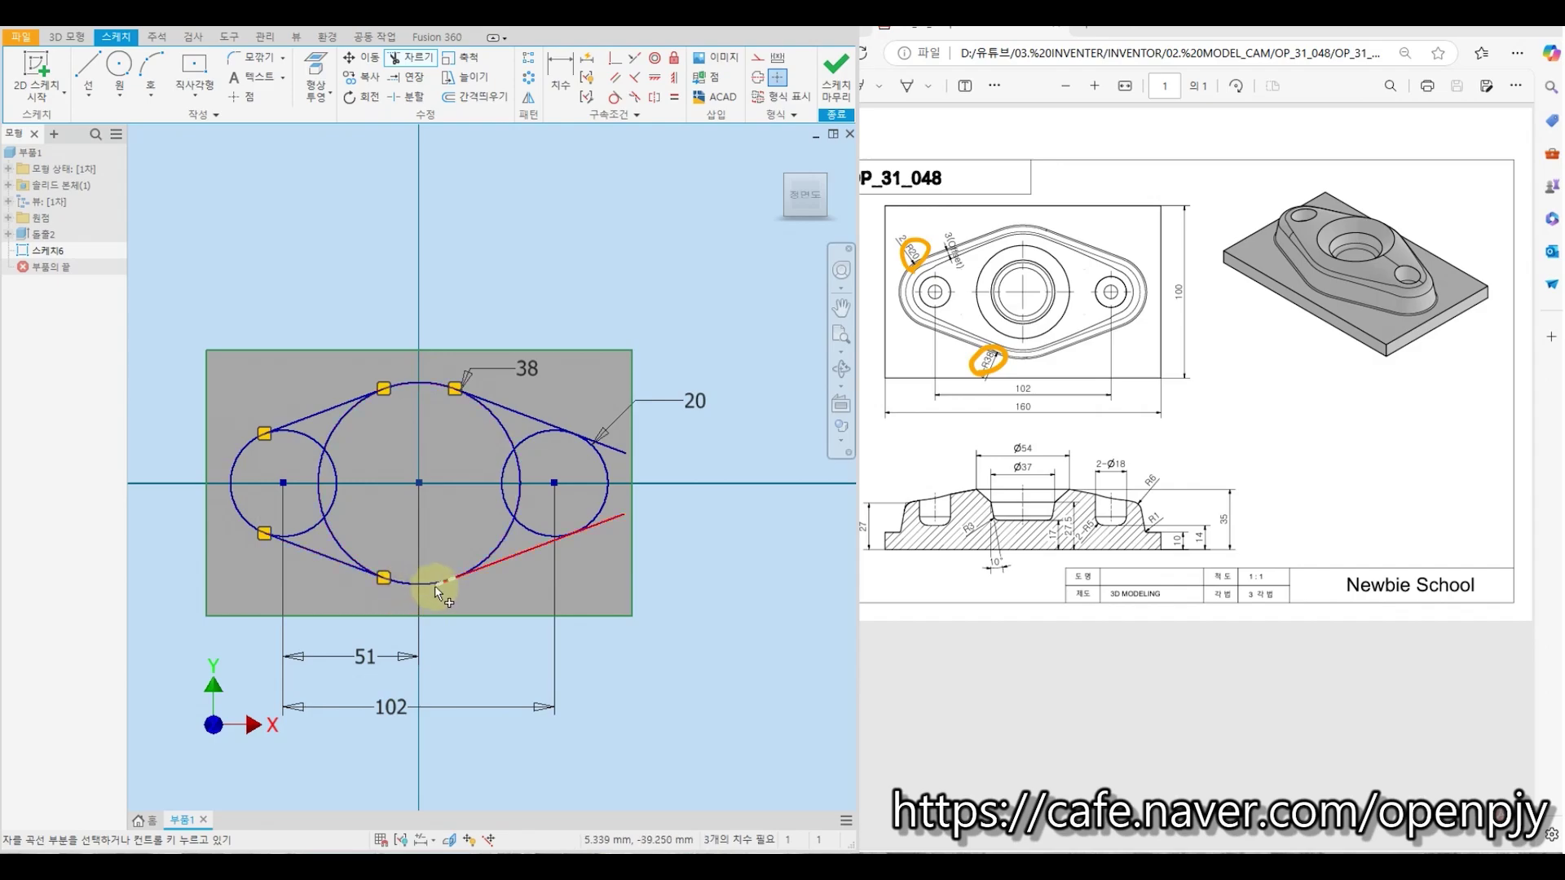
click(433, 585)
click(623, 452)
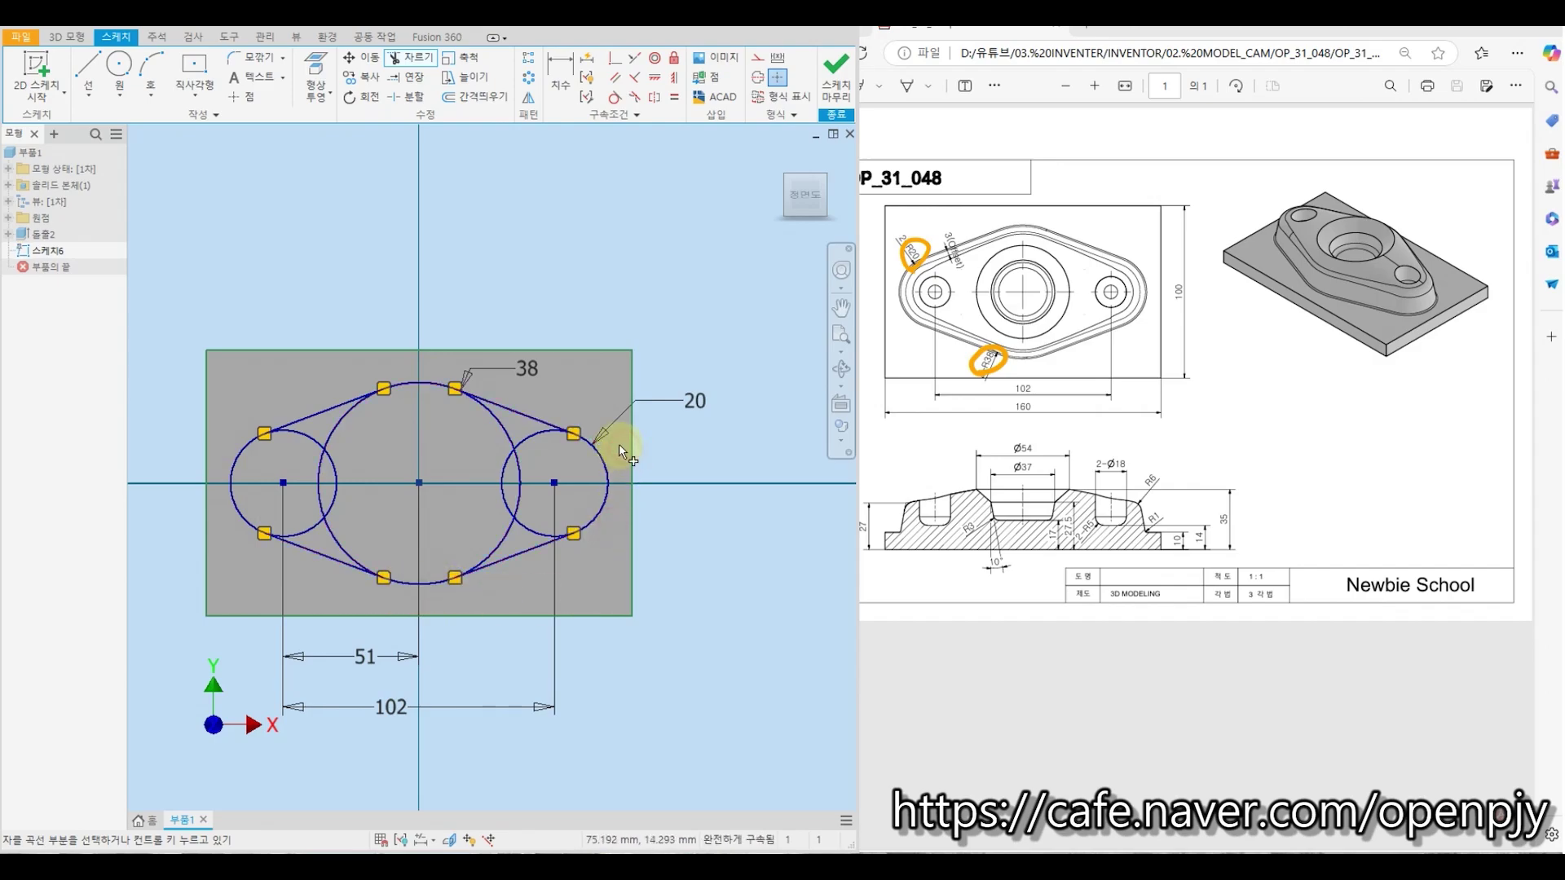
key(Escape)
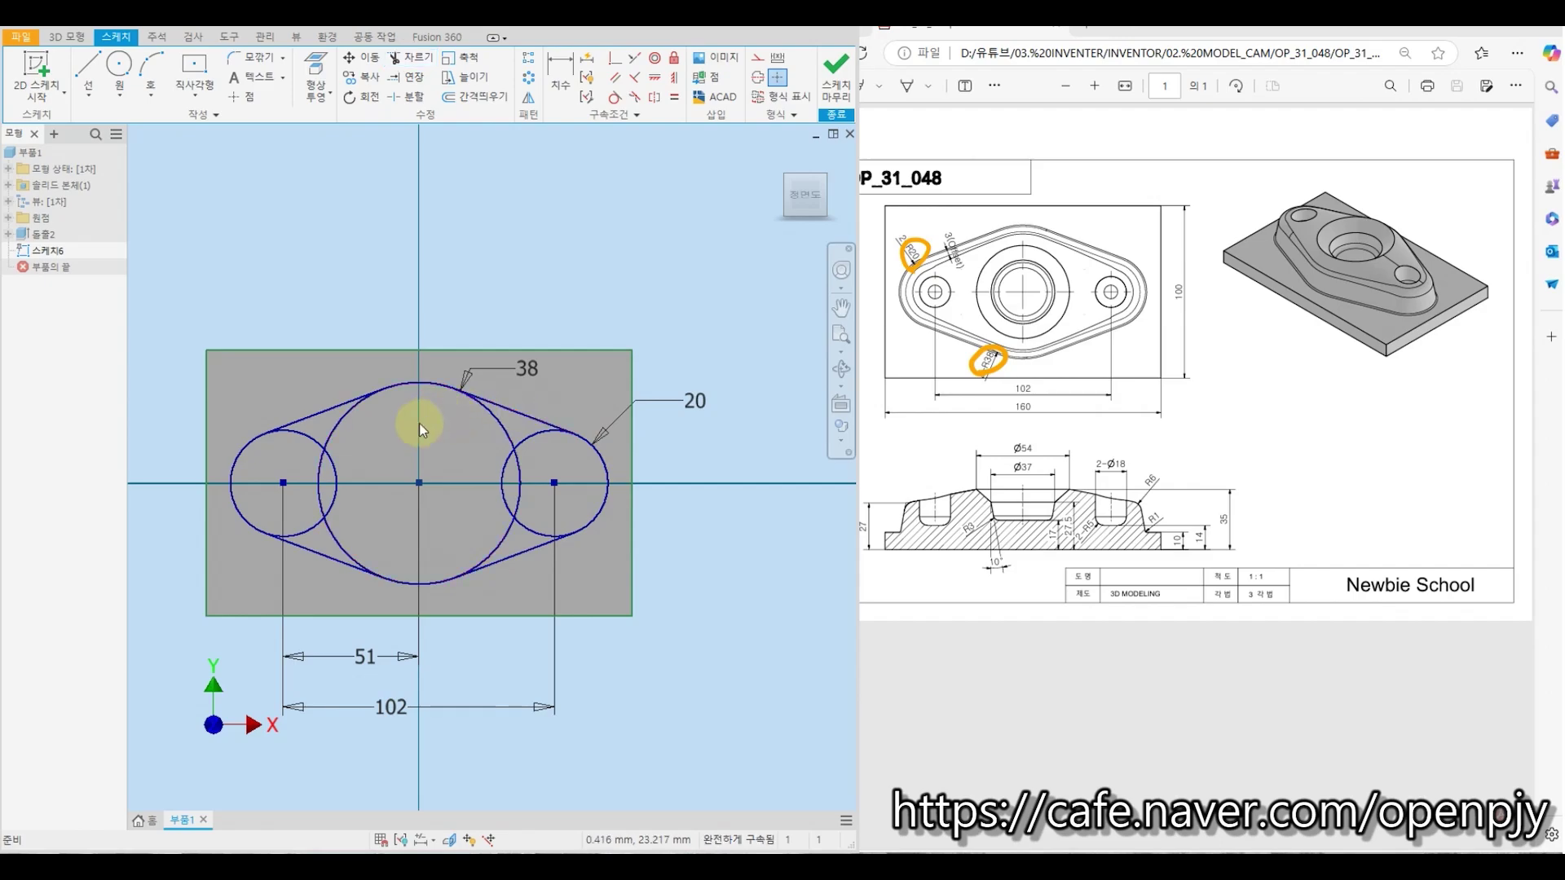
Split the left small circle at its upper and lower tangent points with the slanted lines
click(403, 99)
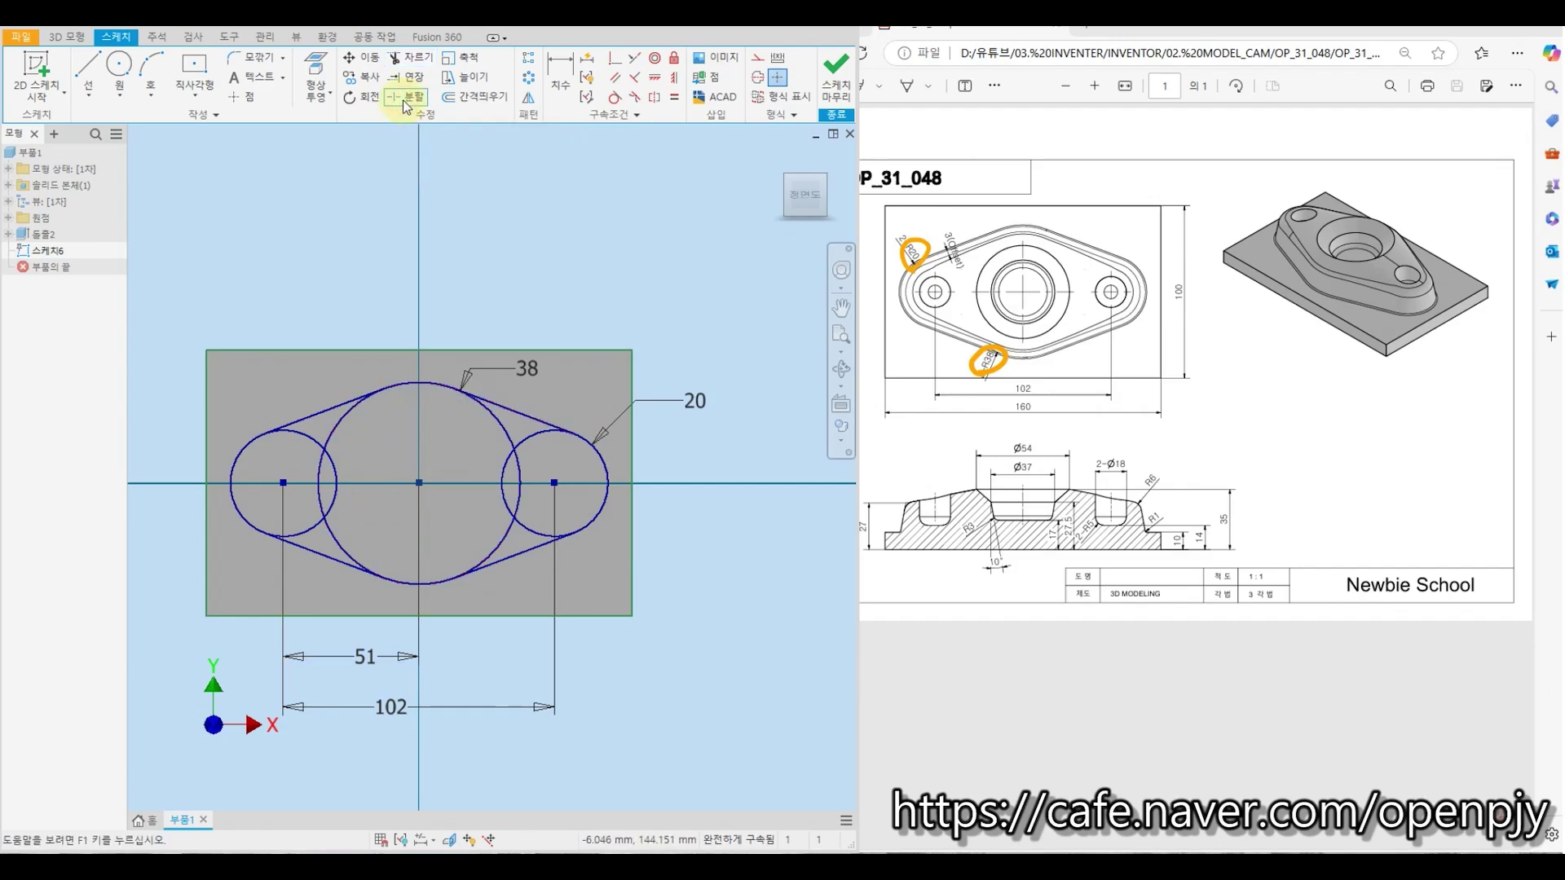
scroll(295, 489, down, 5)
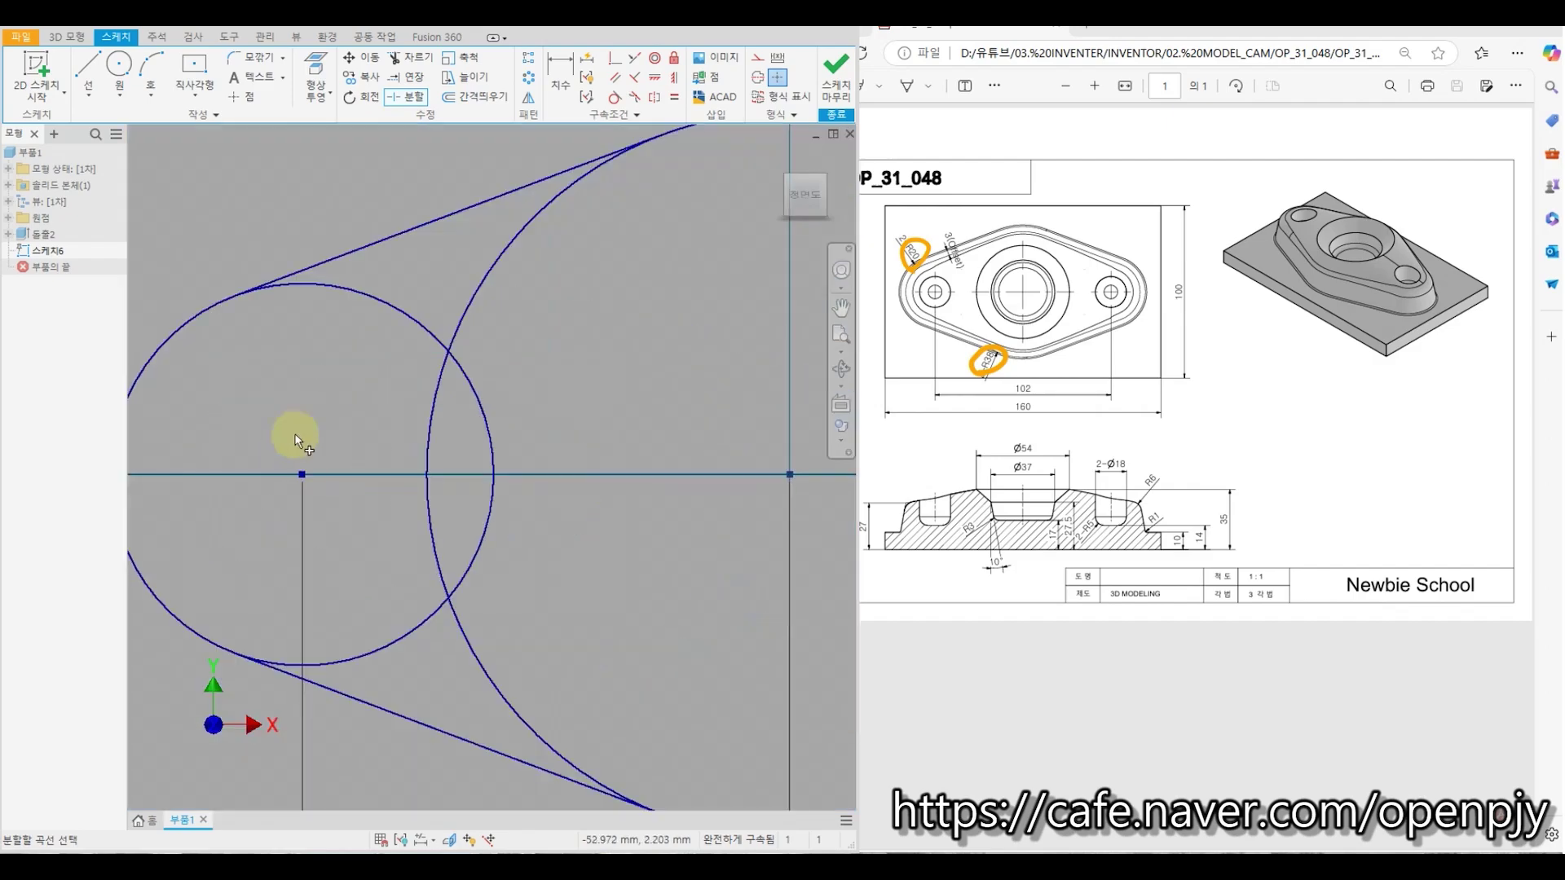
click(302, 291)
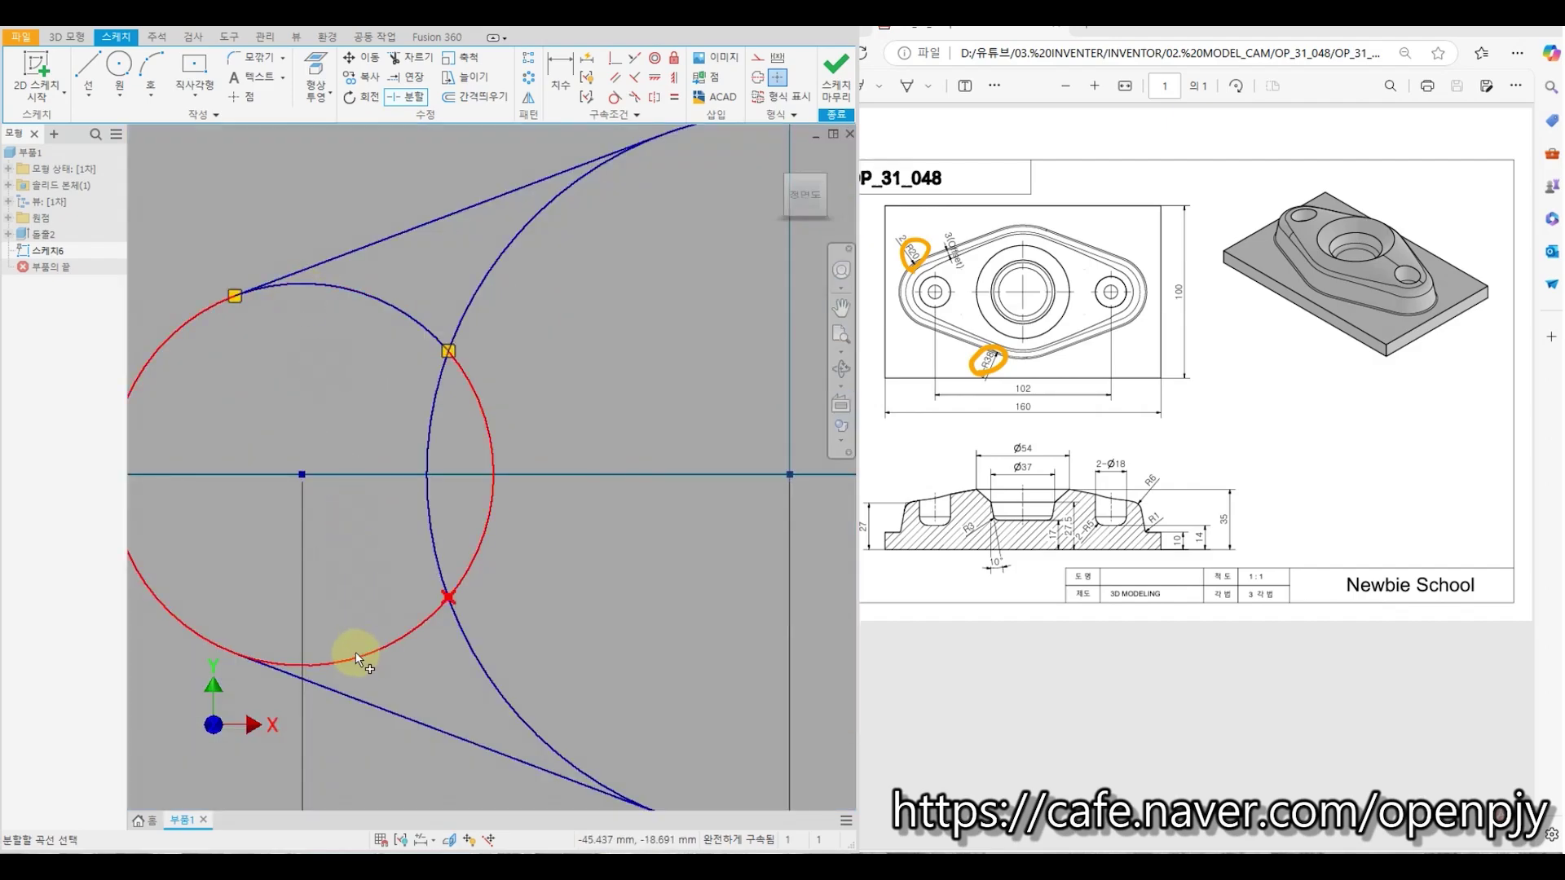
click(323, 670)
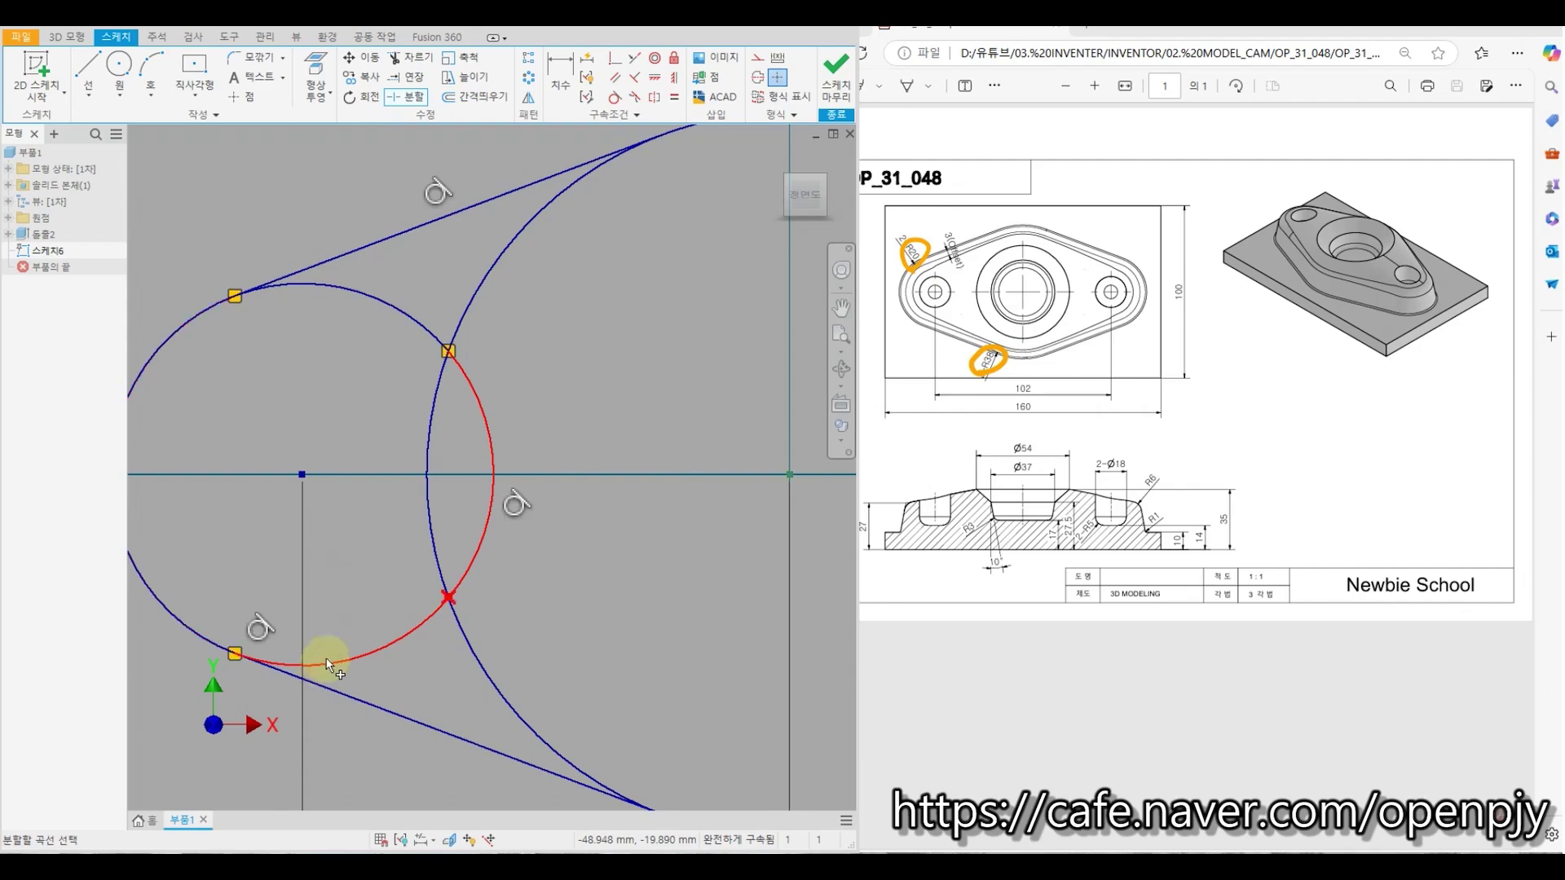
right_drag(541, 539, 486, 493)
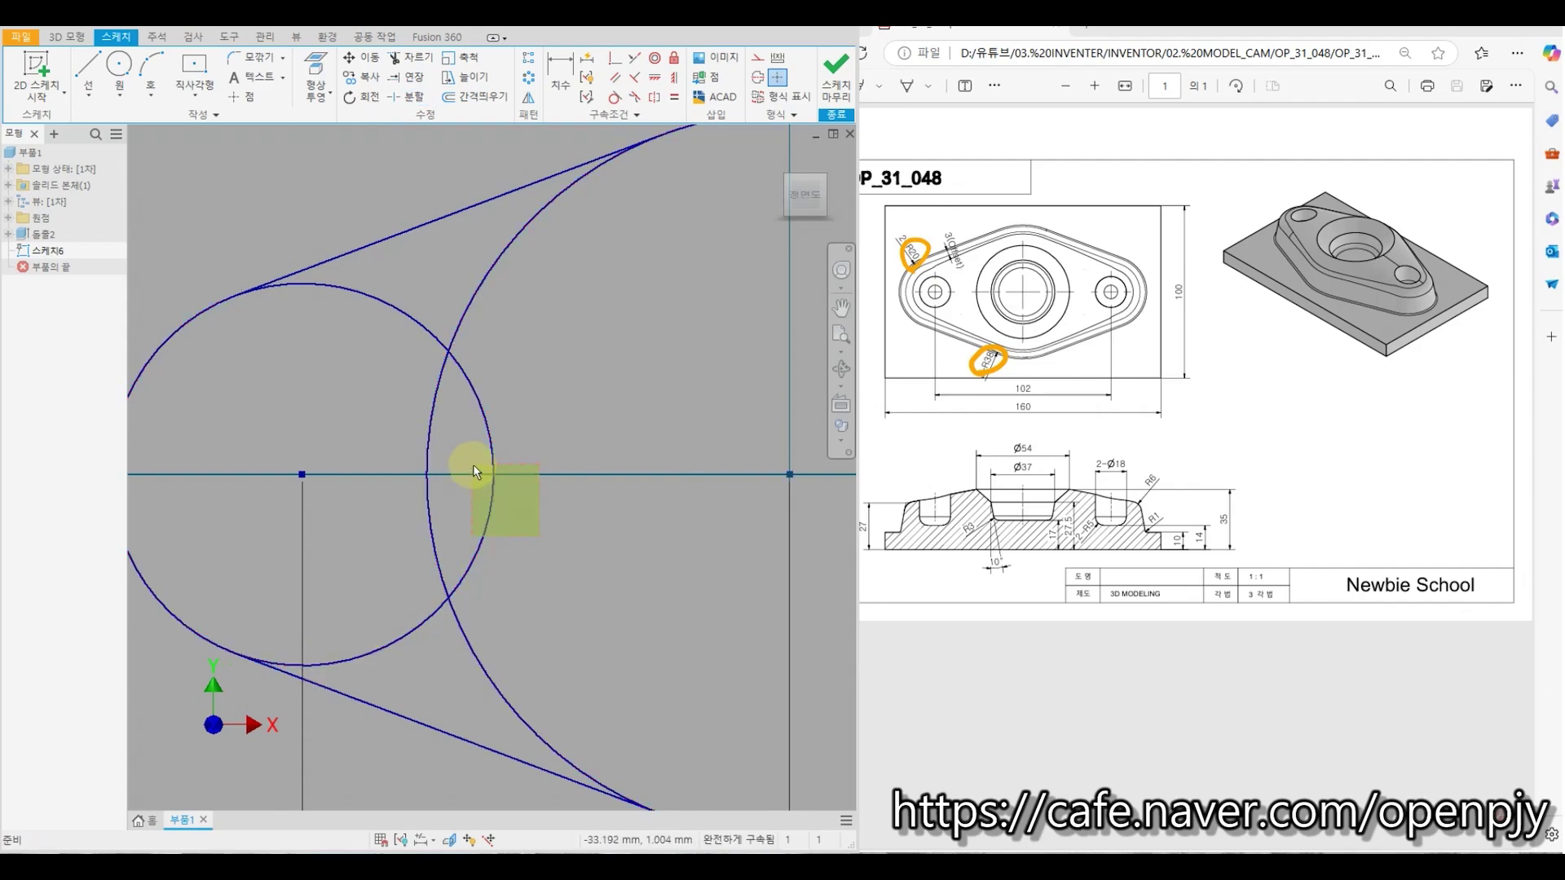
Convert the left small circle's inner arcs, inside the boss outline, to construction geometry
click(471, 570)
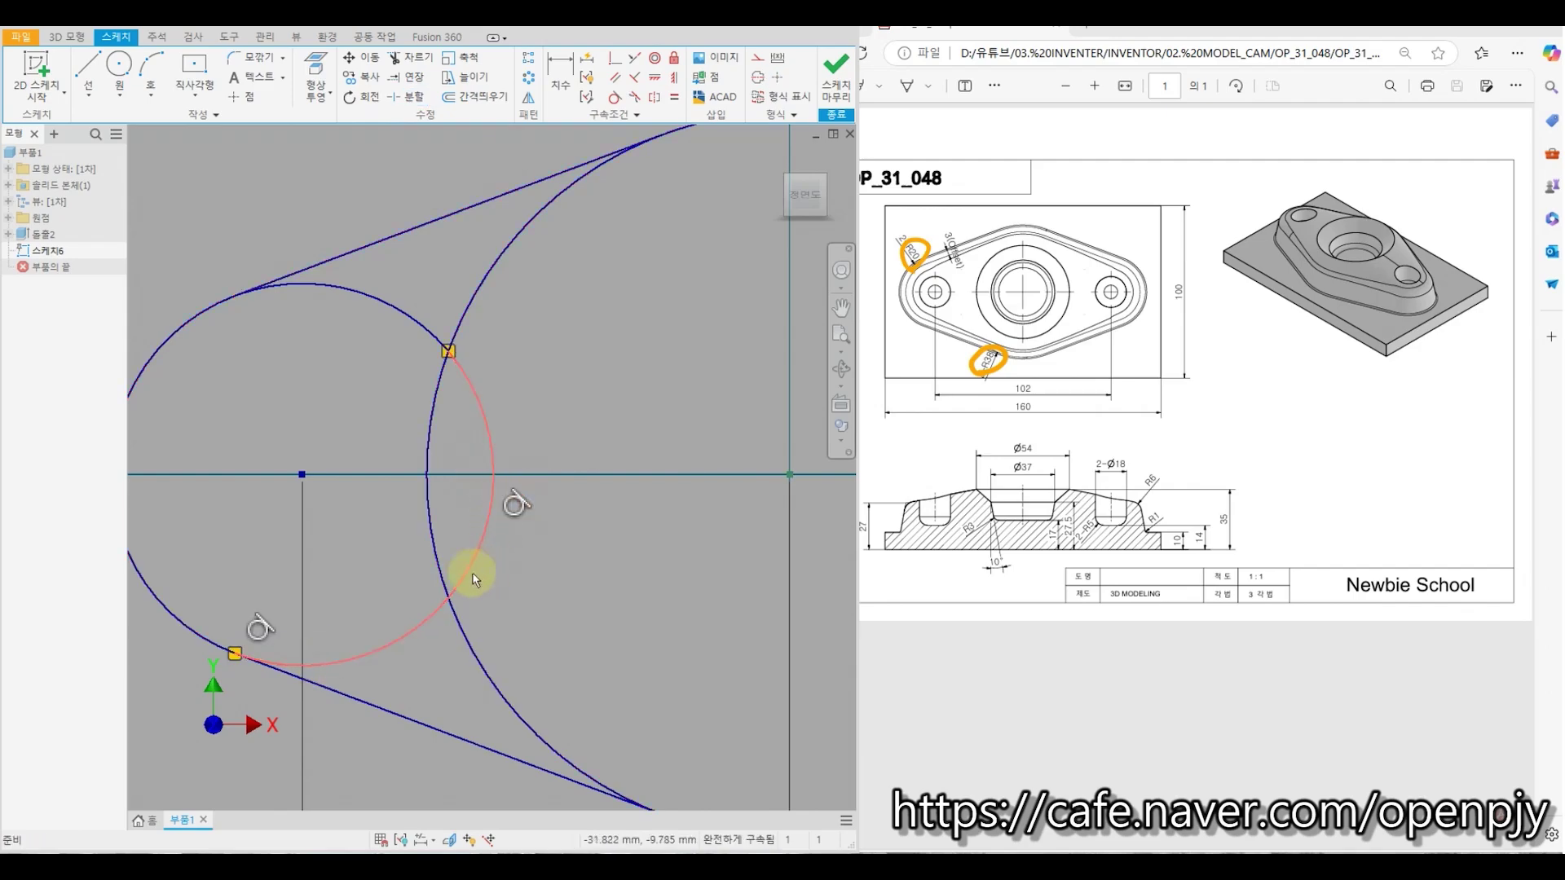
ctrl+click(352, 287)
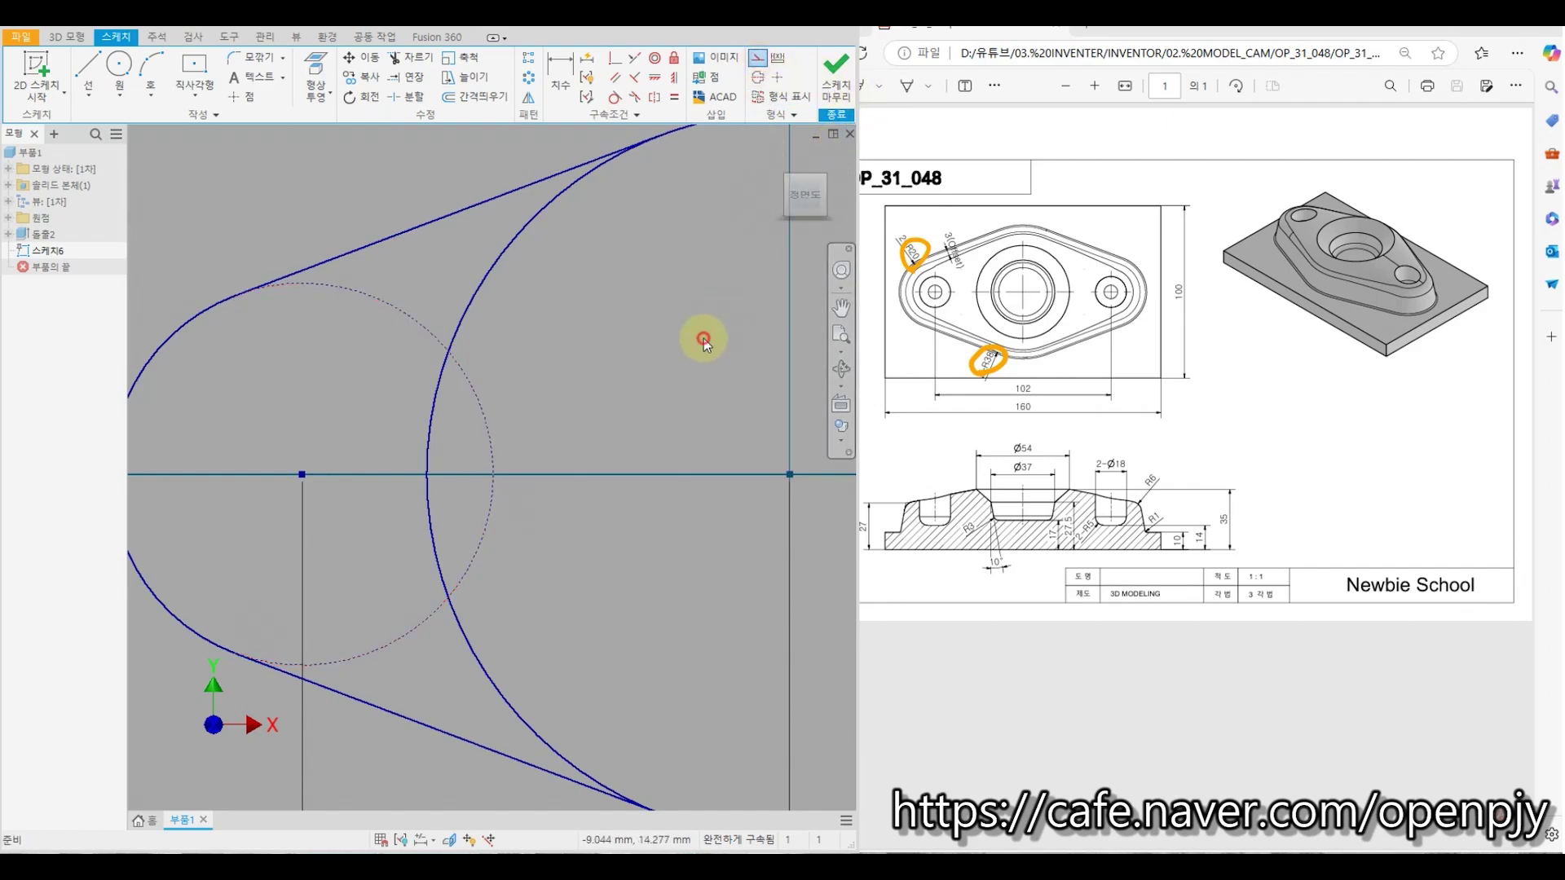
scroll(533, 359, down, 3)
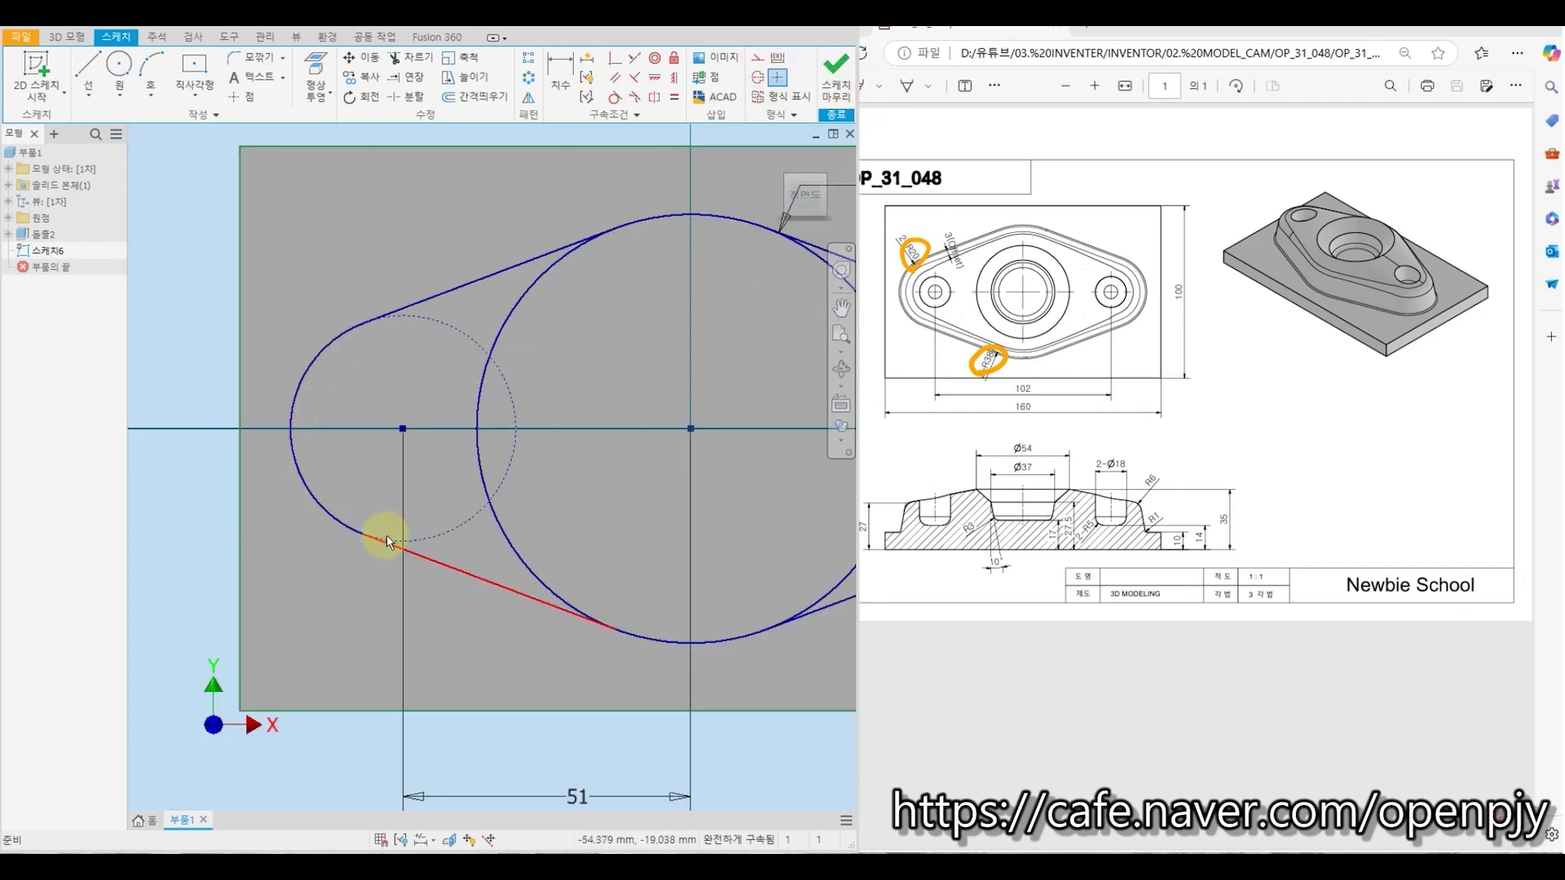
Split the central R38 circle at its tangent points with the four slanted lines
middle_drag(623, 492, 477, 476)
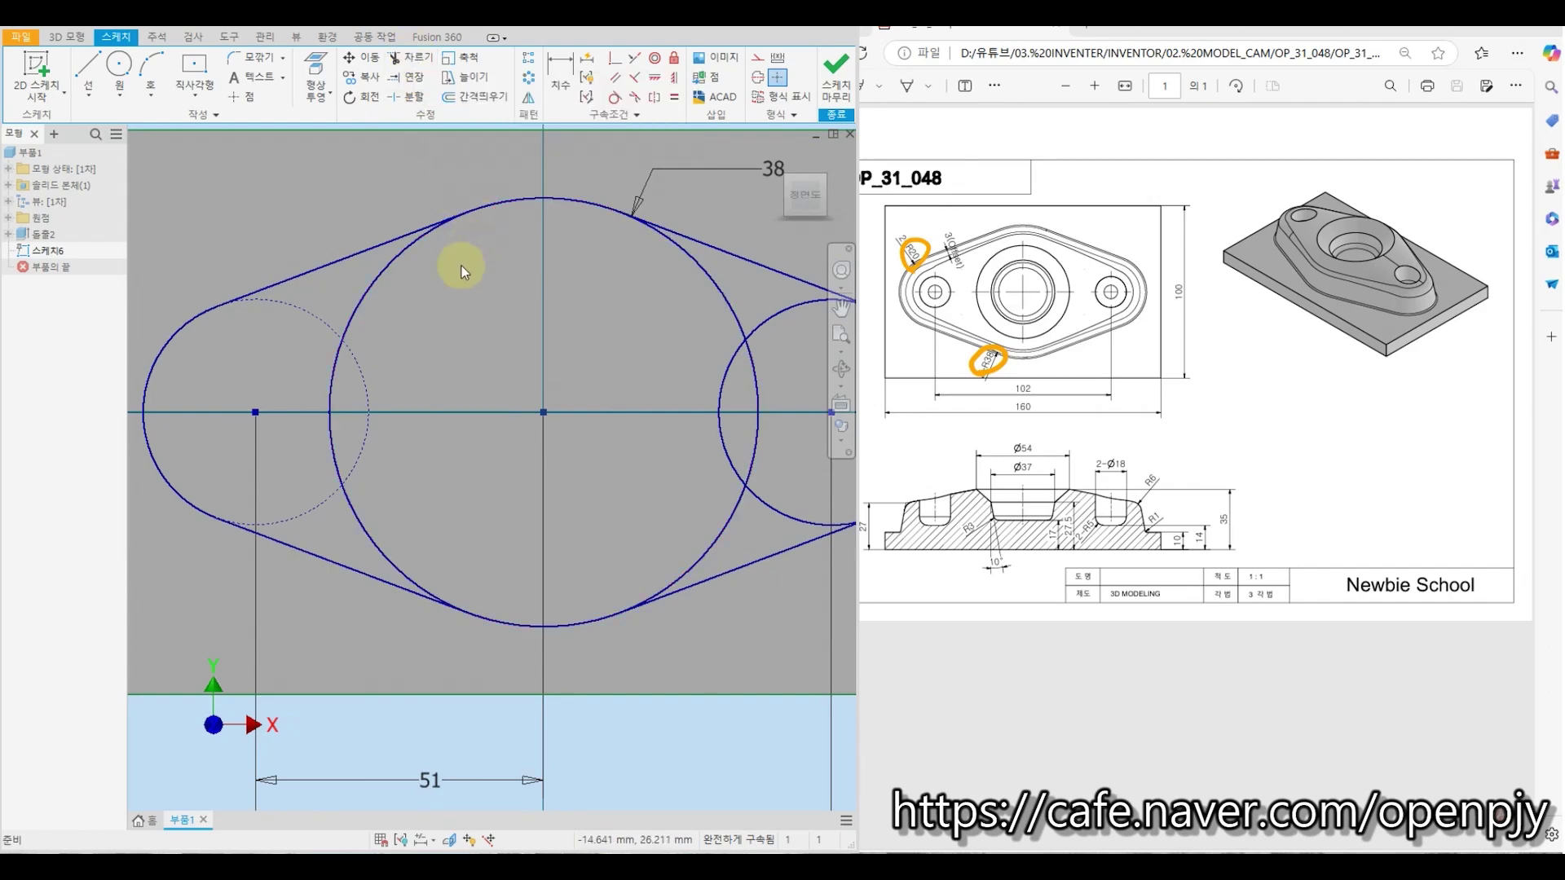
click(400, 95)
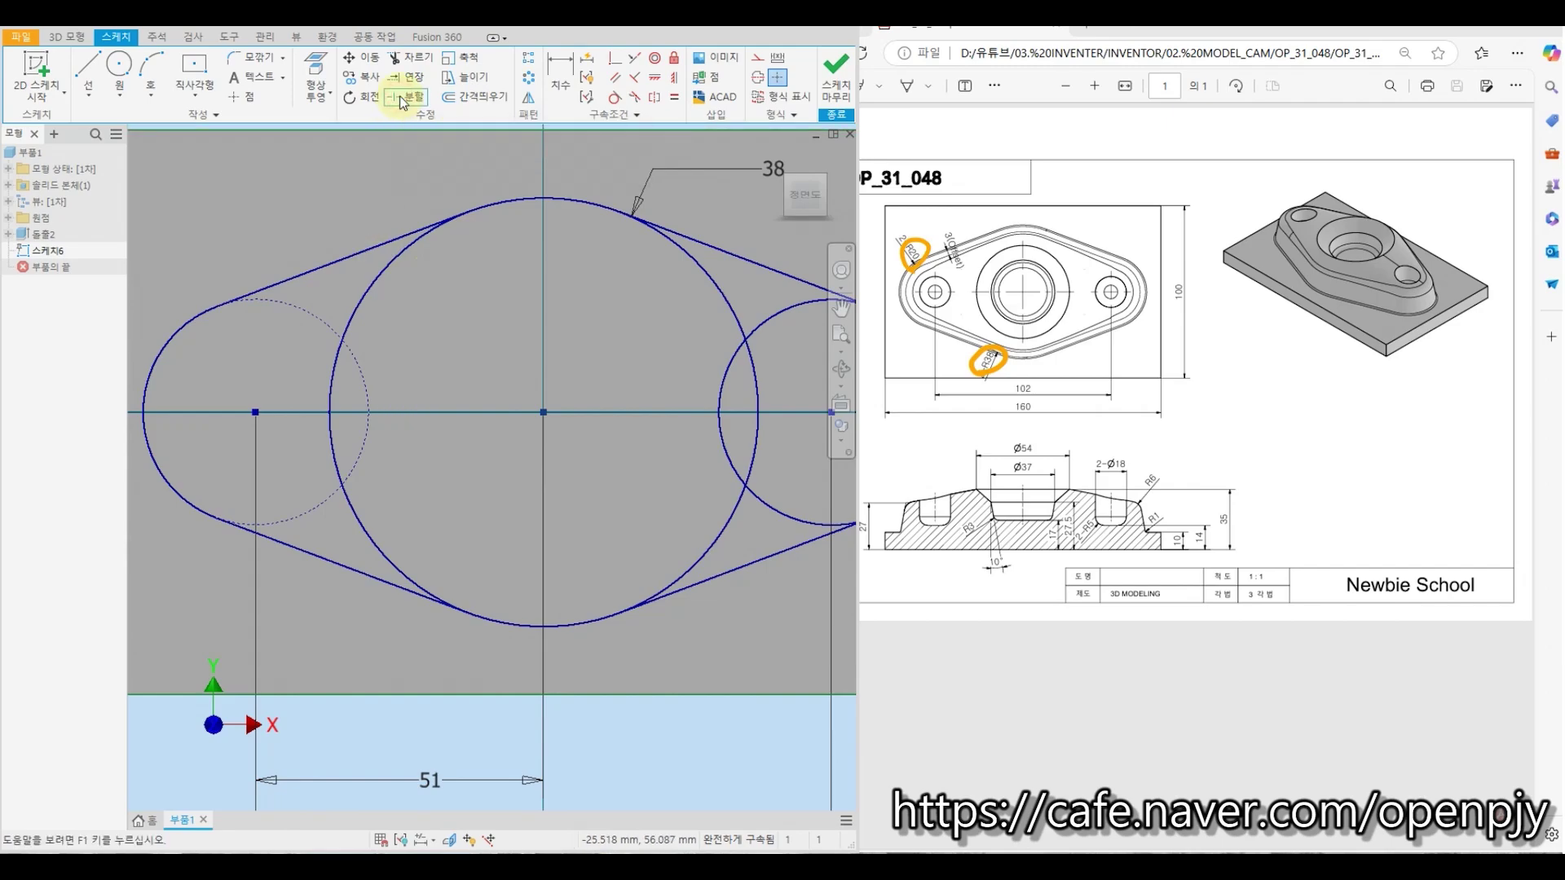
click(418, 243)
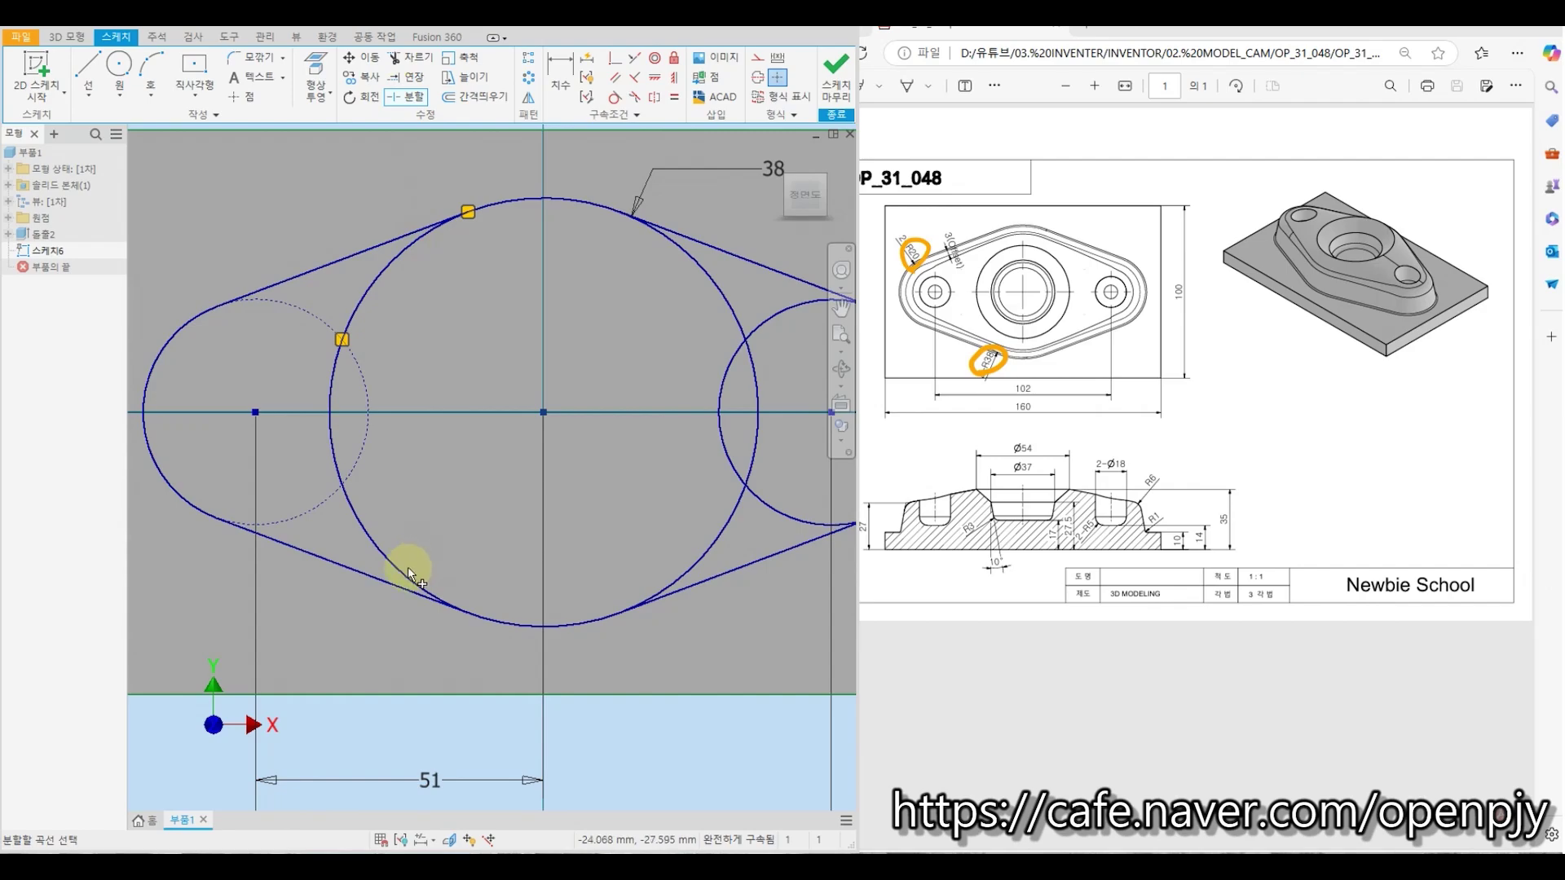
click(408, 572)
click(684, 570)
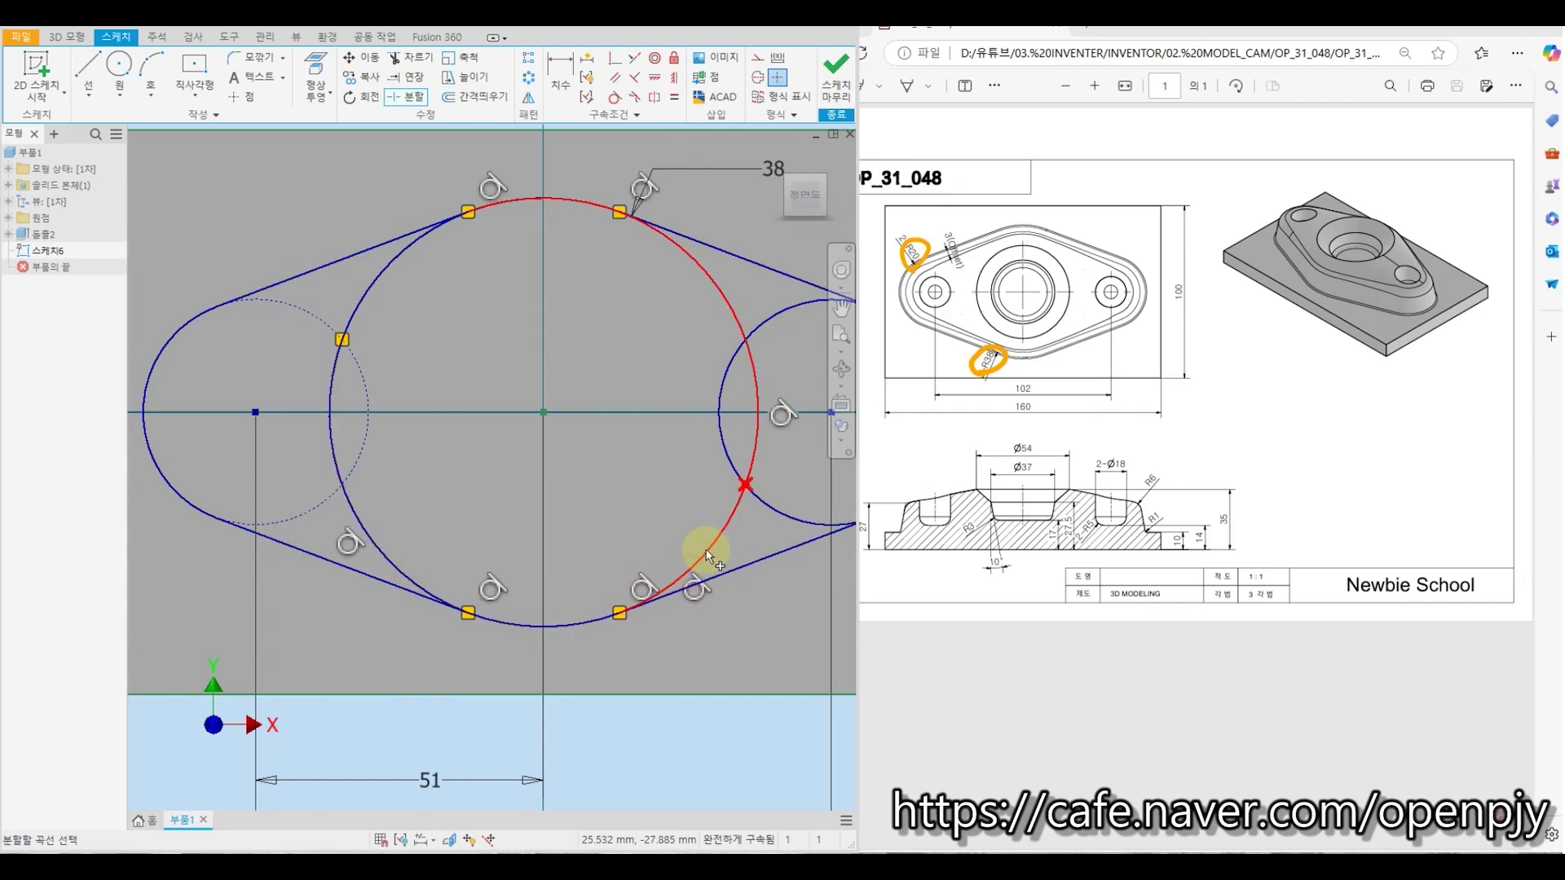
click(699, 549)
click(681, 255)
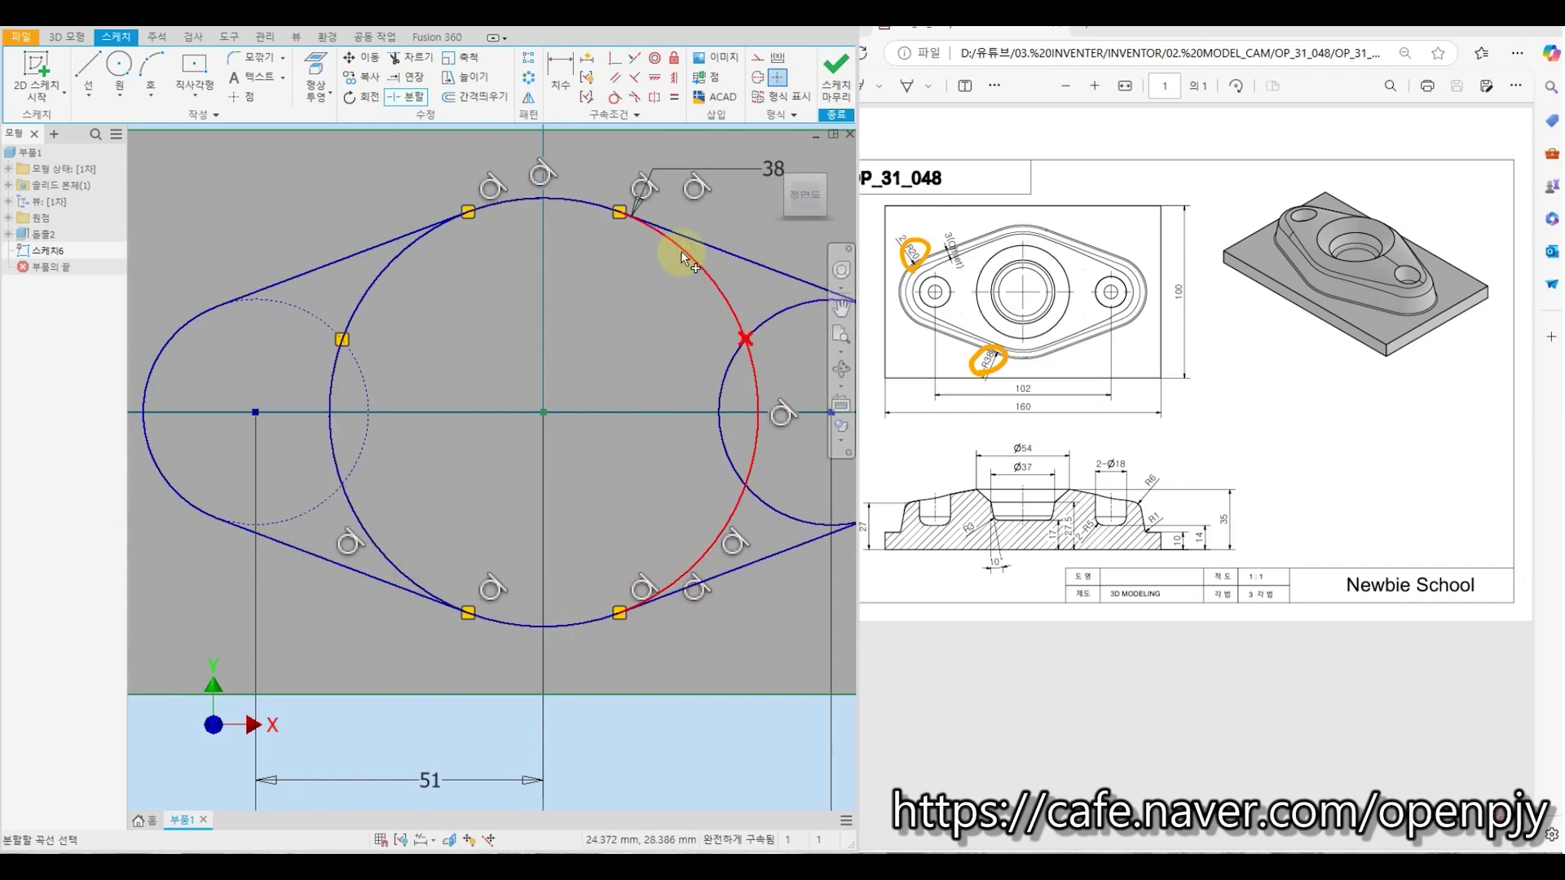
key(Escape)
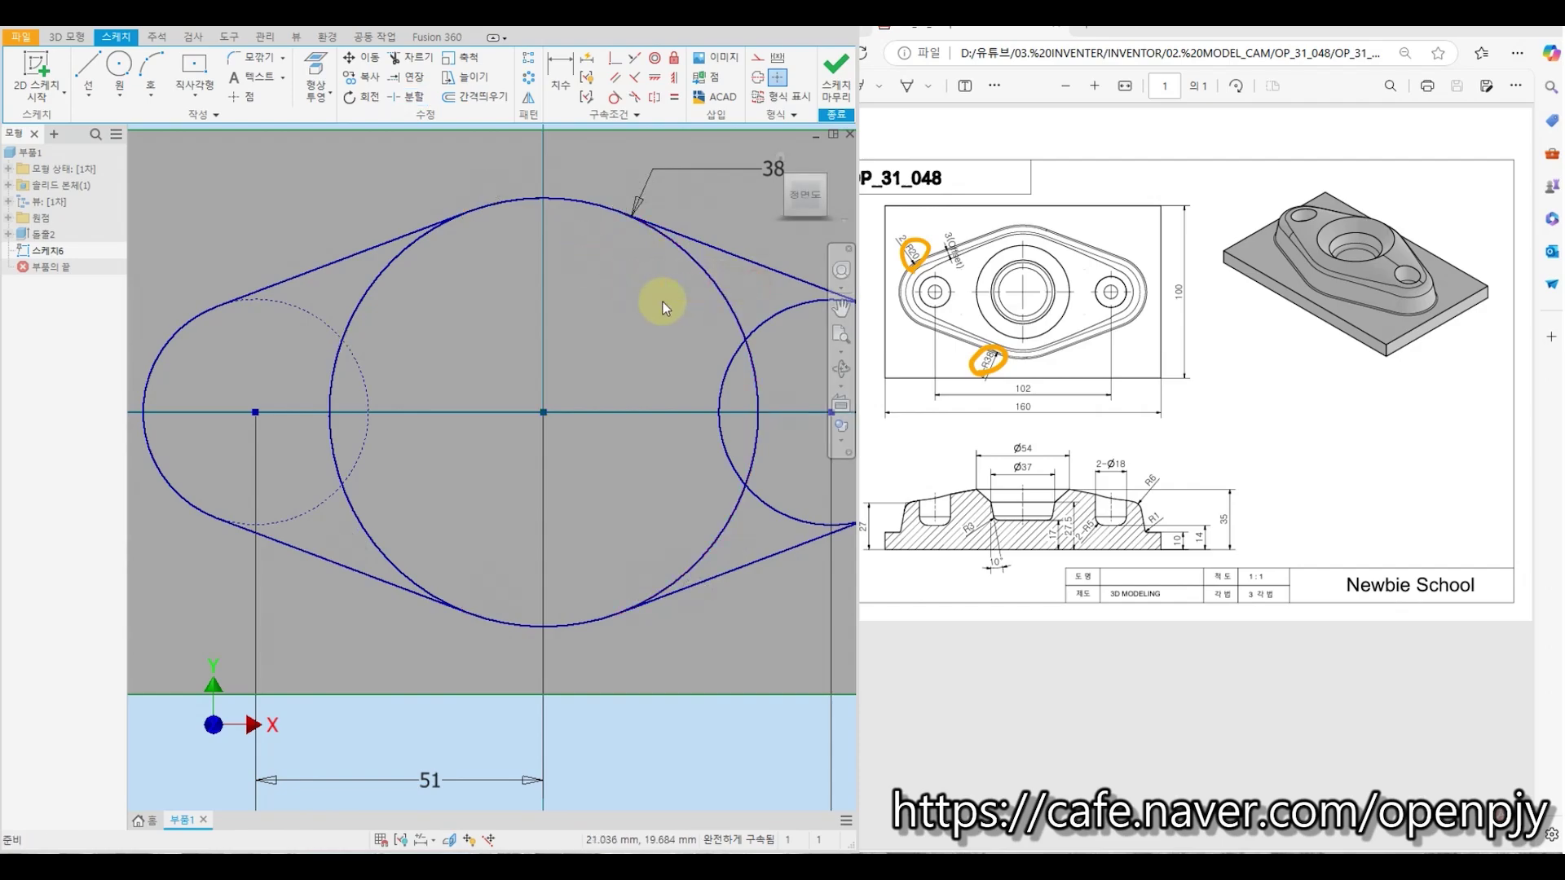
Convert the central circle's left and right side arcs, inside the boss outline, to construction geometry
drag(570, 313, 360, 288)
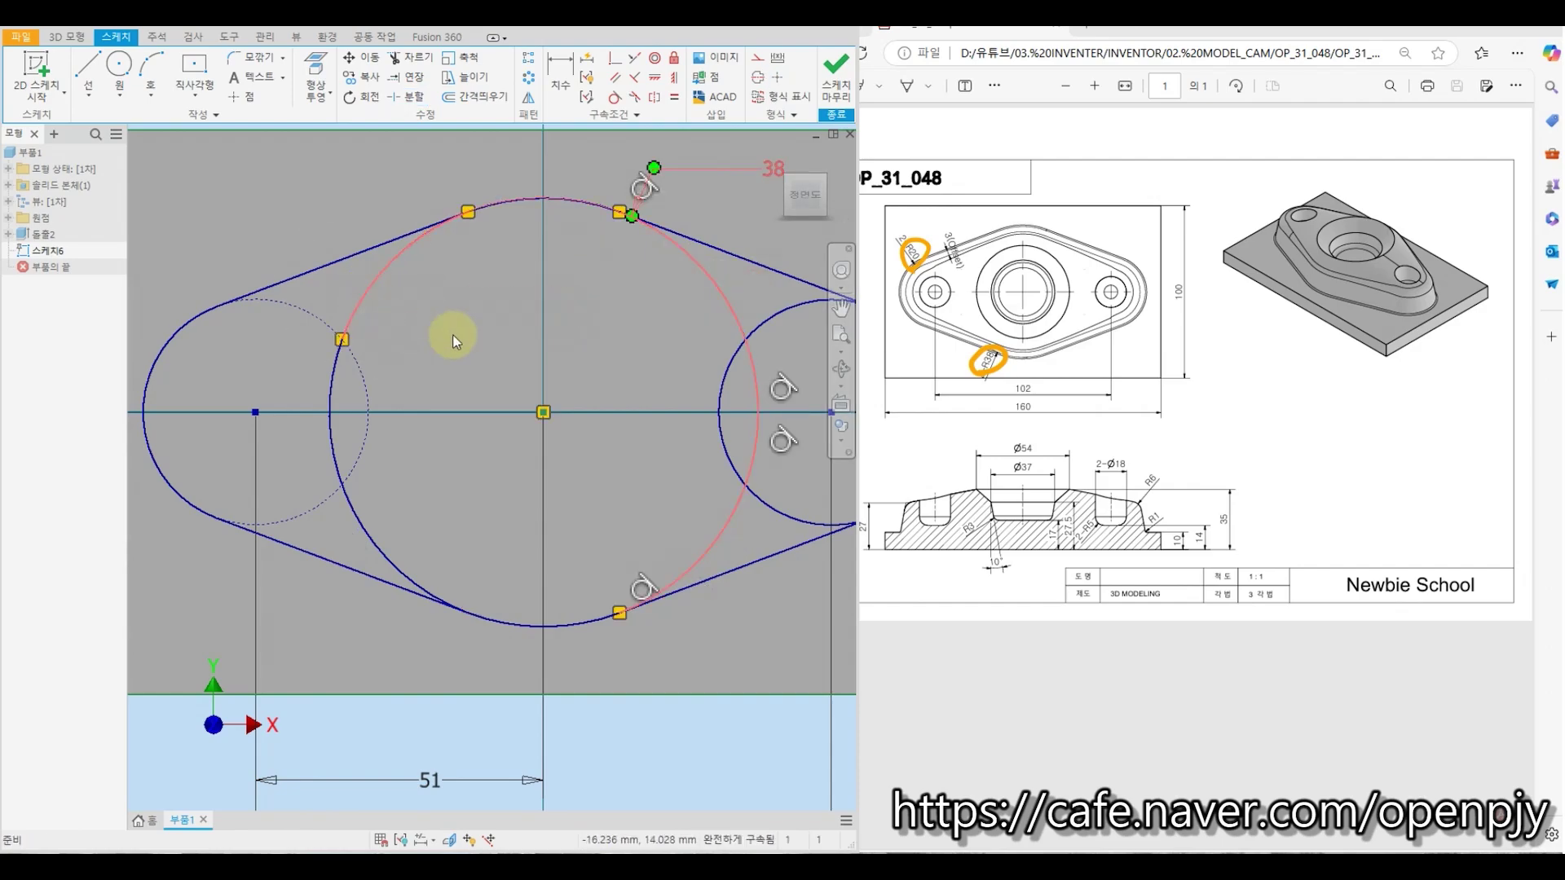
ctrl+click(331, 408)
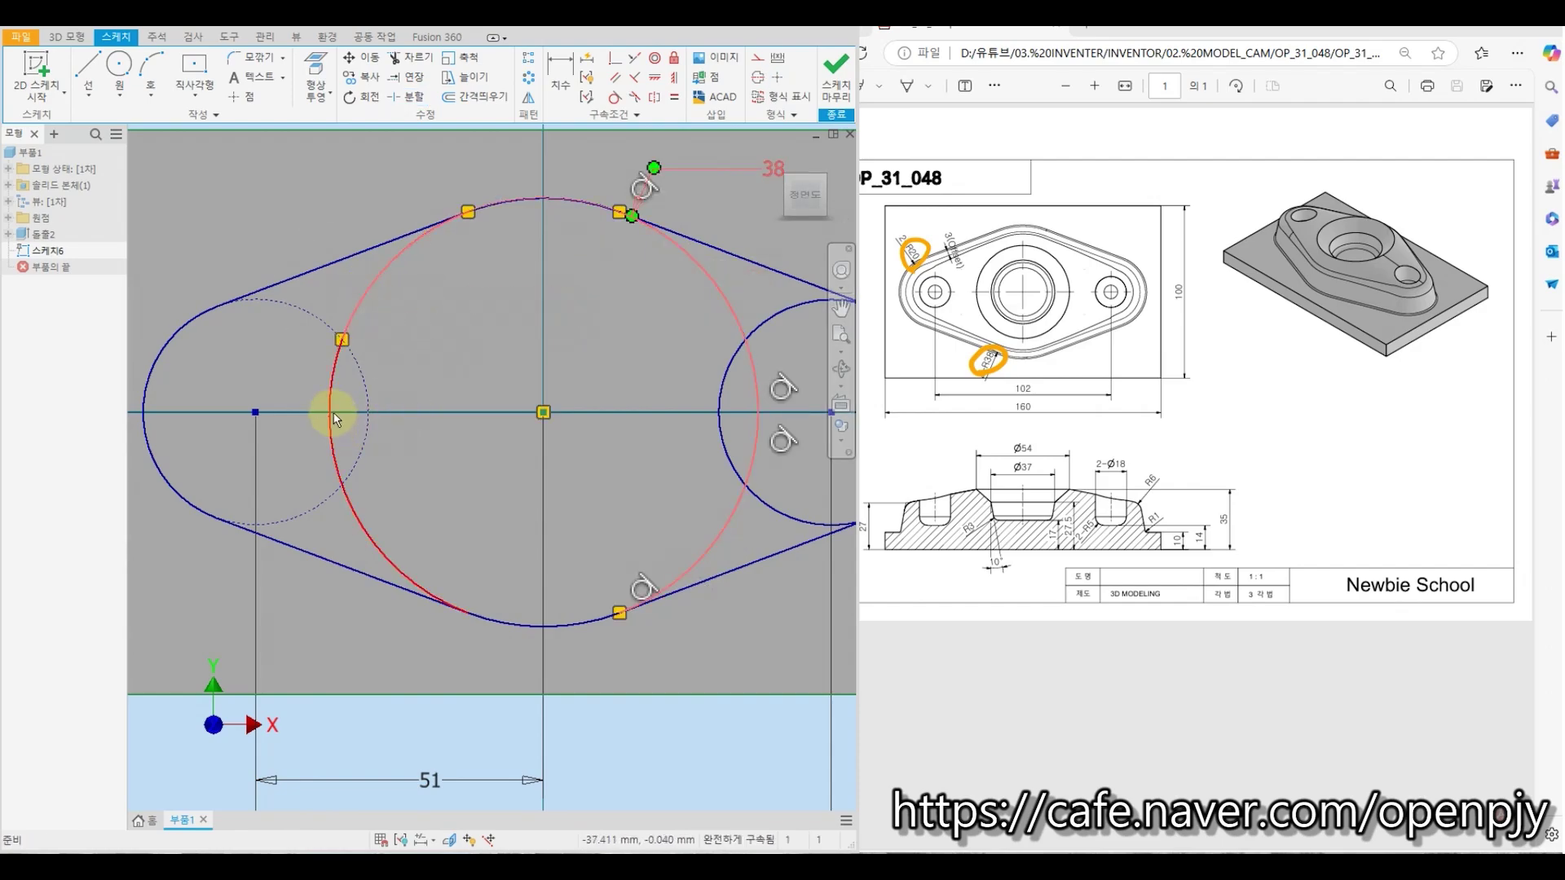
click(757, 58)
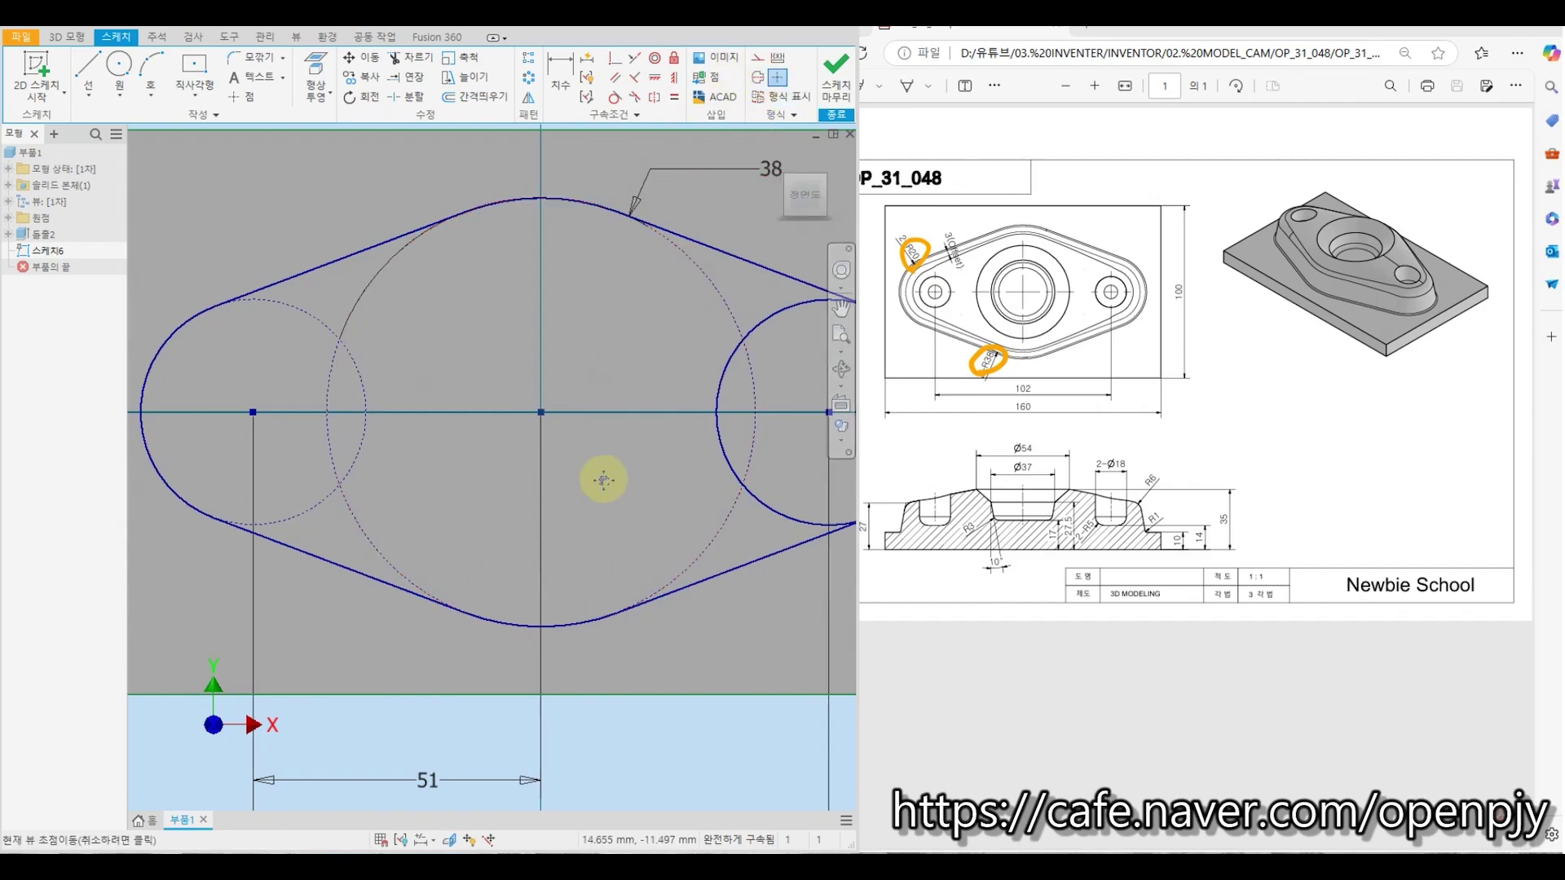
Split the right-hand small circle at its upper and lower tangent points with the slanted lines
middle_drag(601, 475, 496, 488)
scroll(517, 277, down, 3)
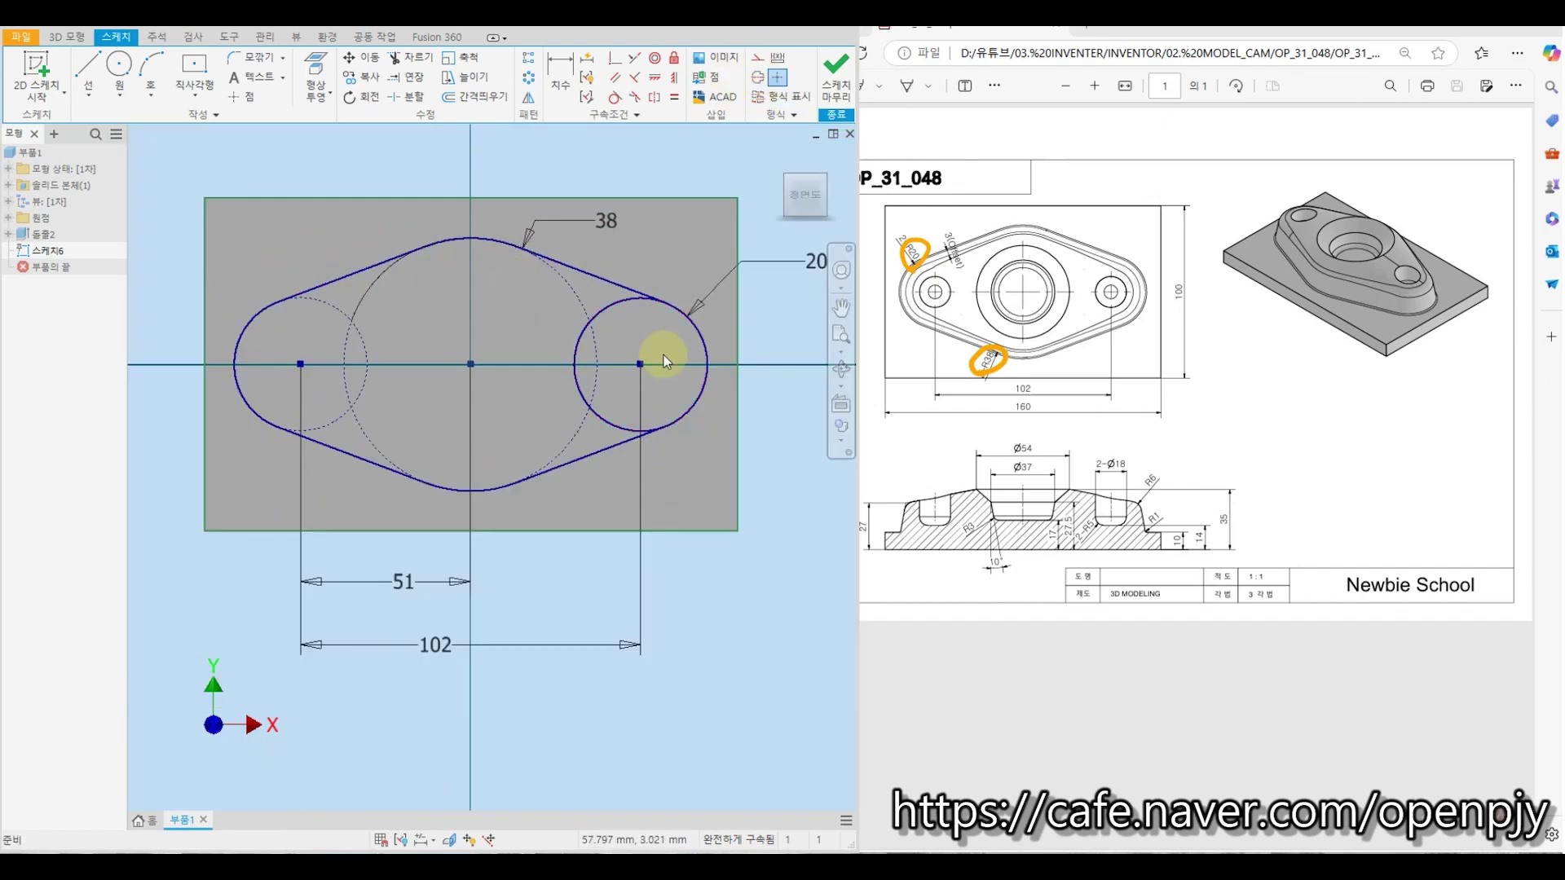
scroll(671, 332, up, 3)
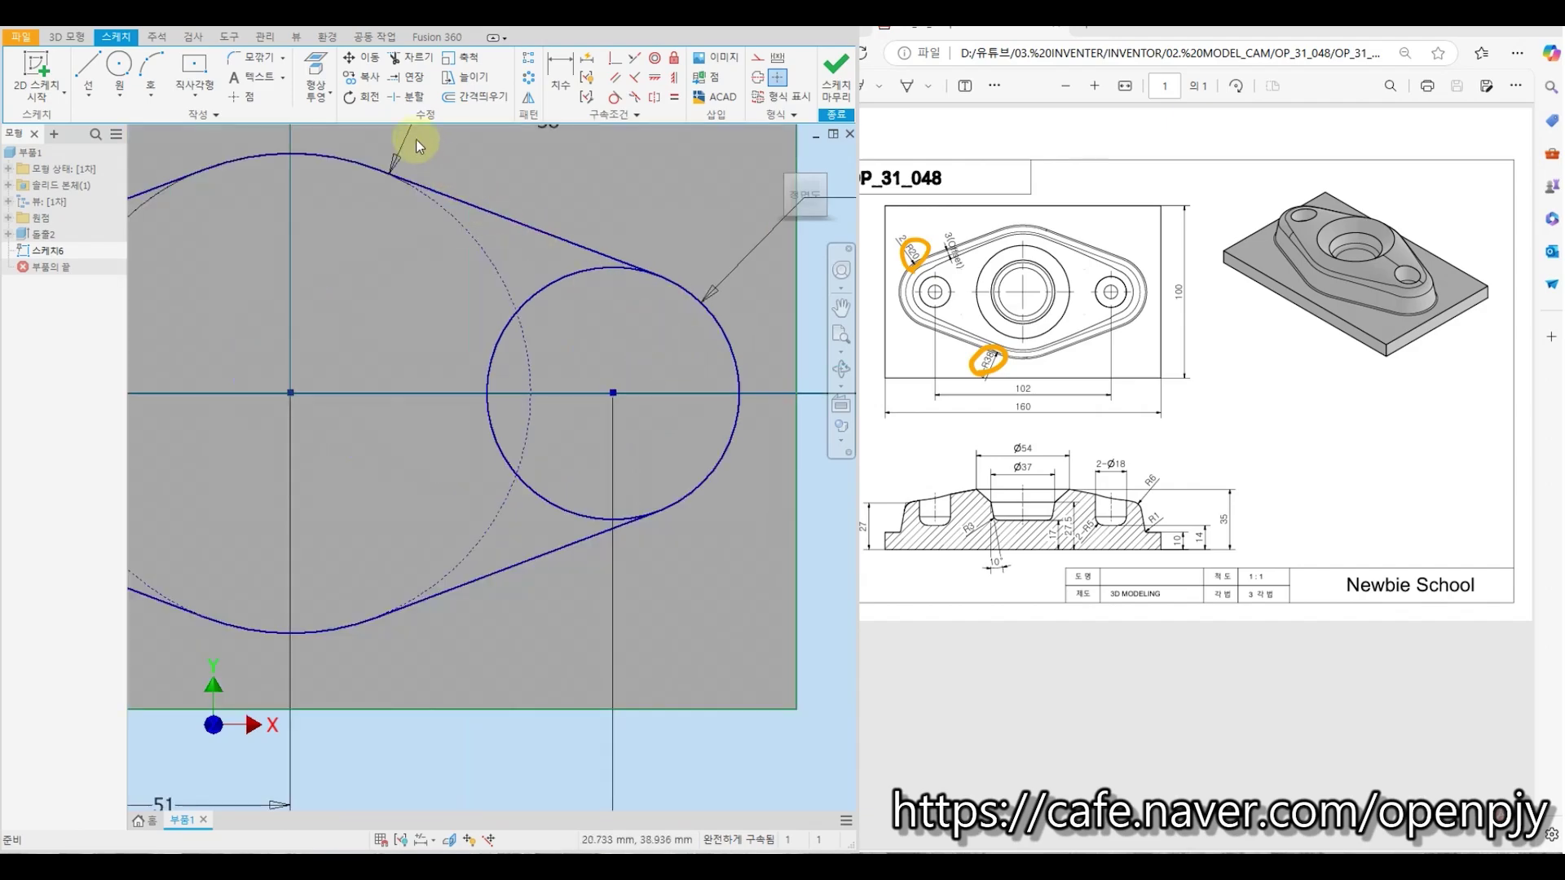
click(407, 98)
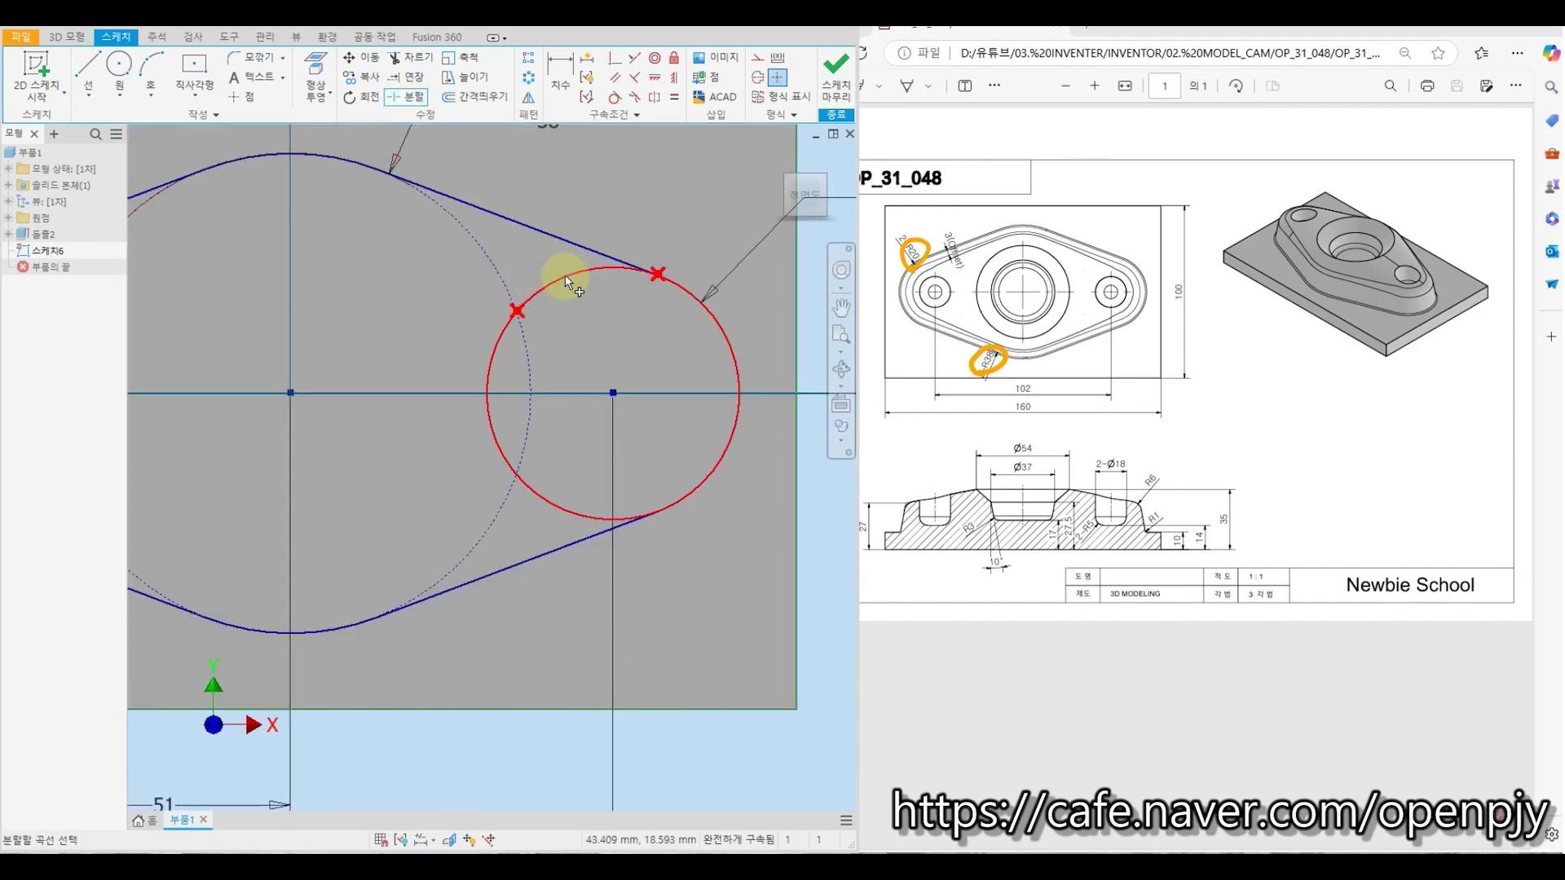
click(564, 275)
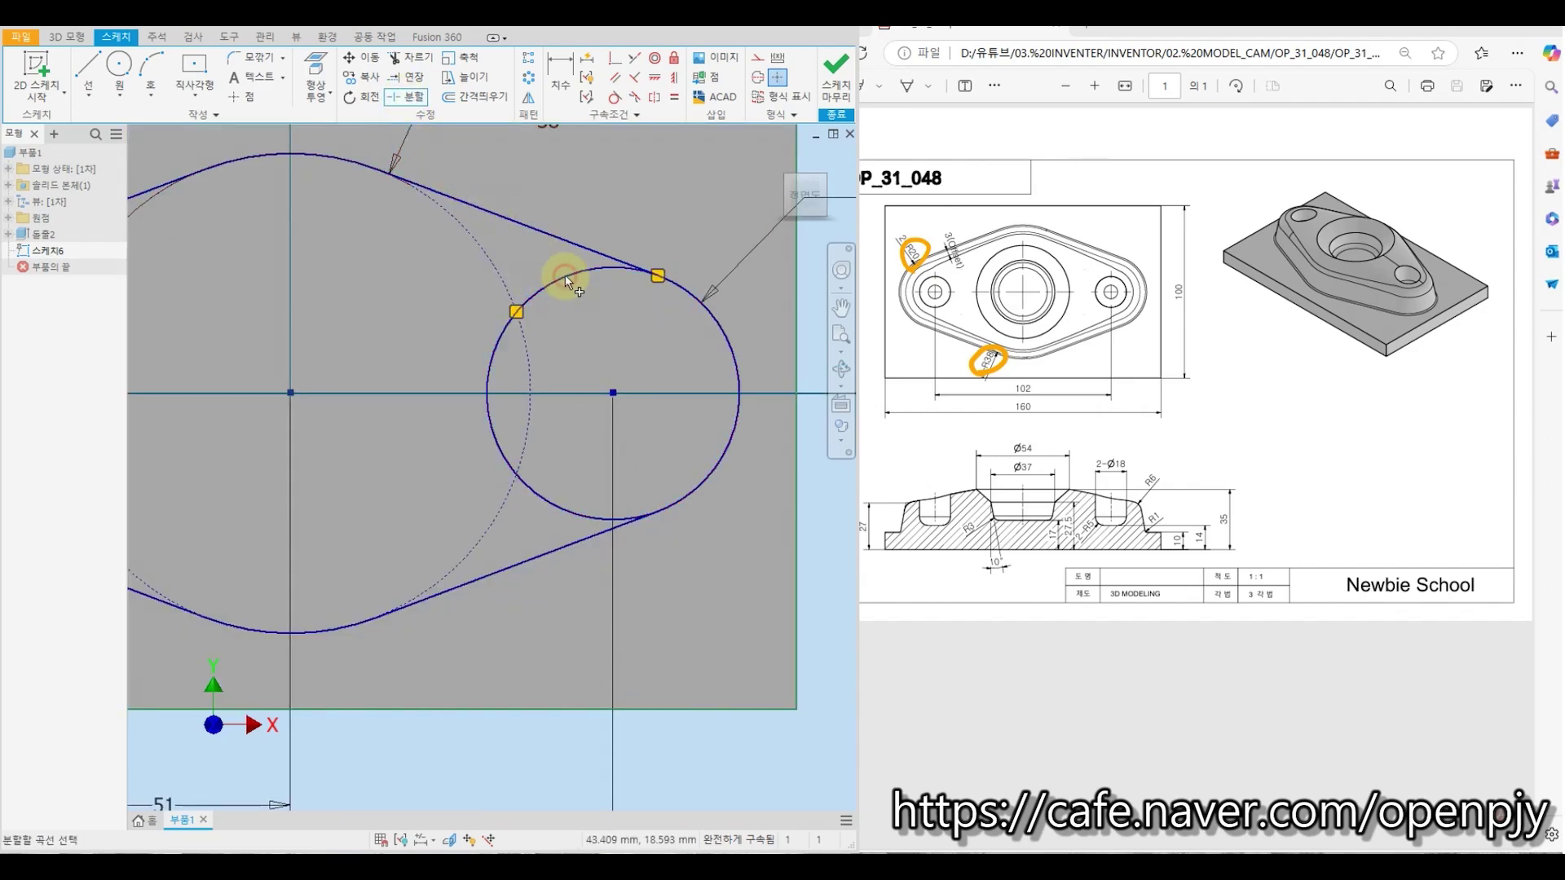
click(587, 511)
key(Escape)
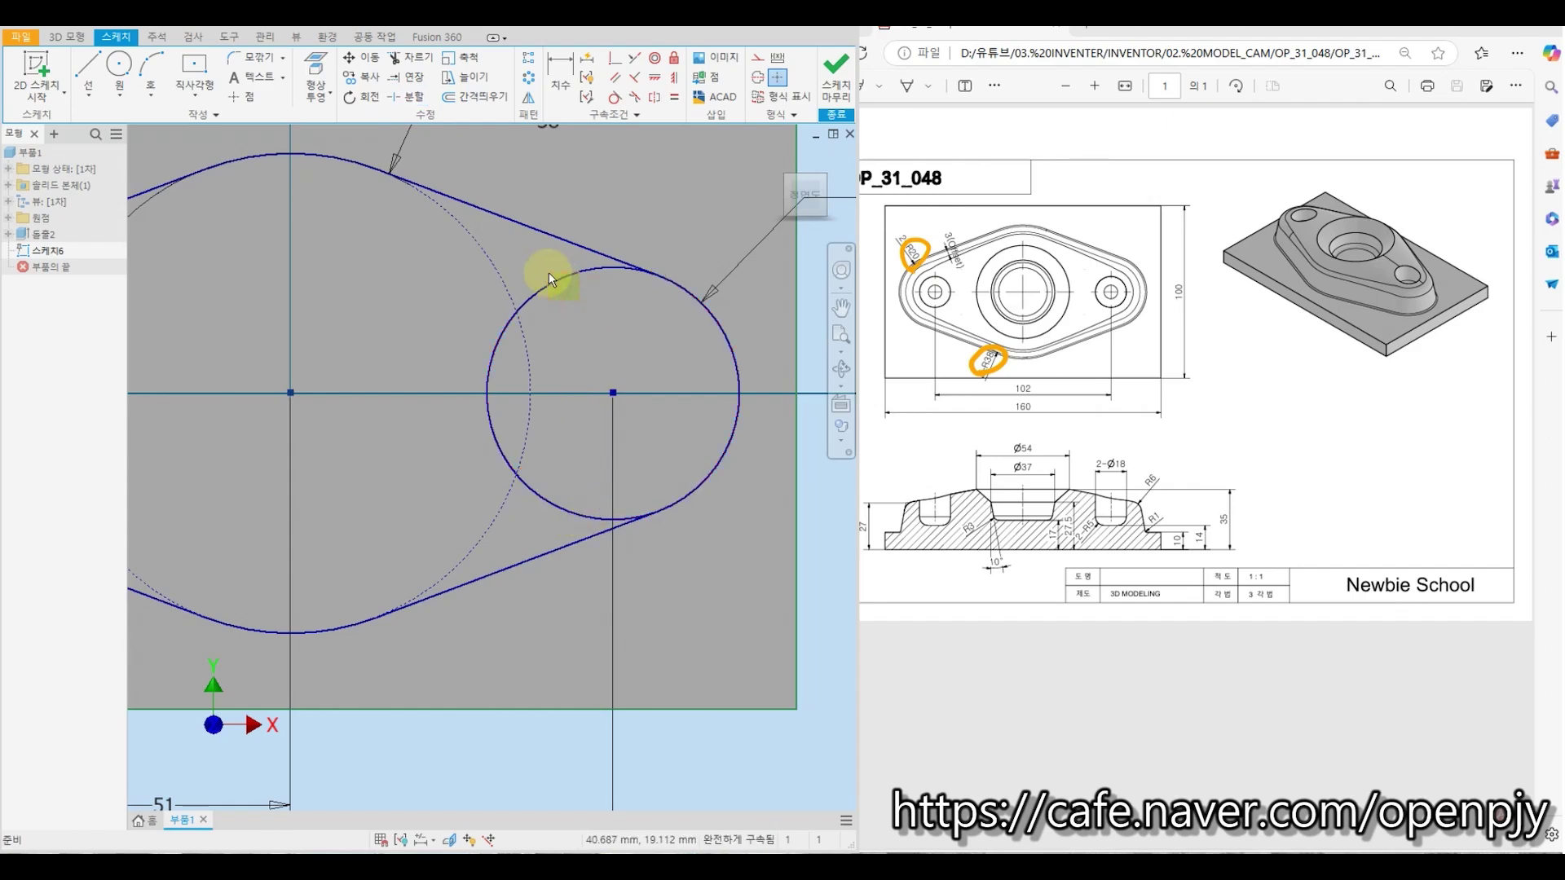
Convert the right-hand small circle's inner arc to construction geometry and finish the boss profile sketch
click(494, 369)
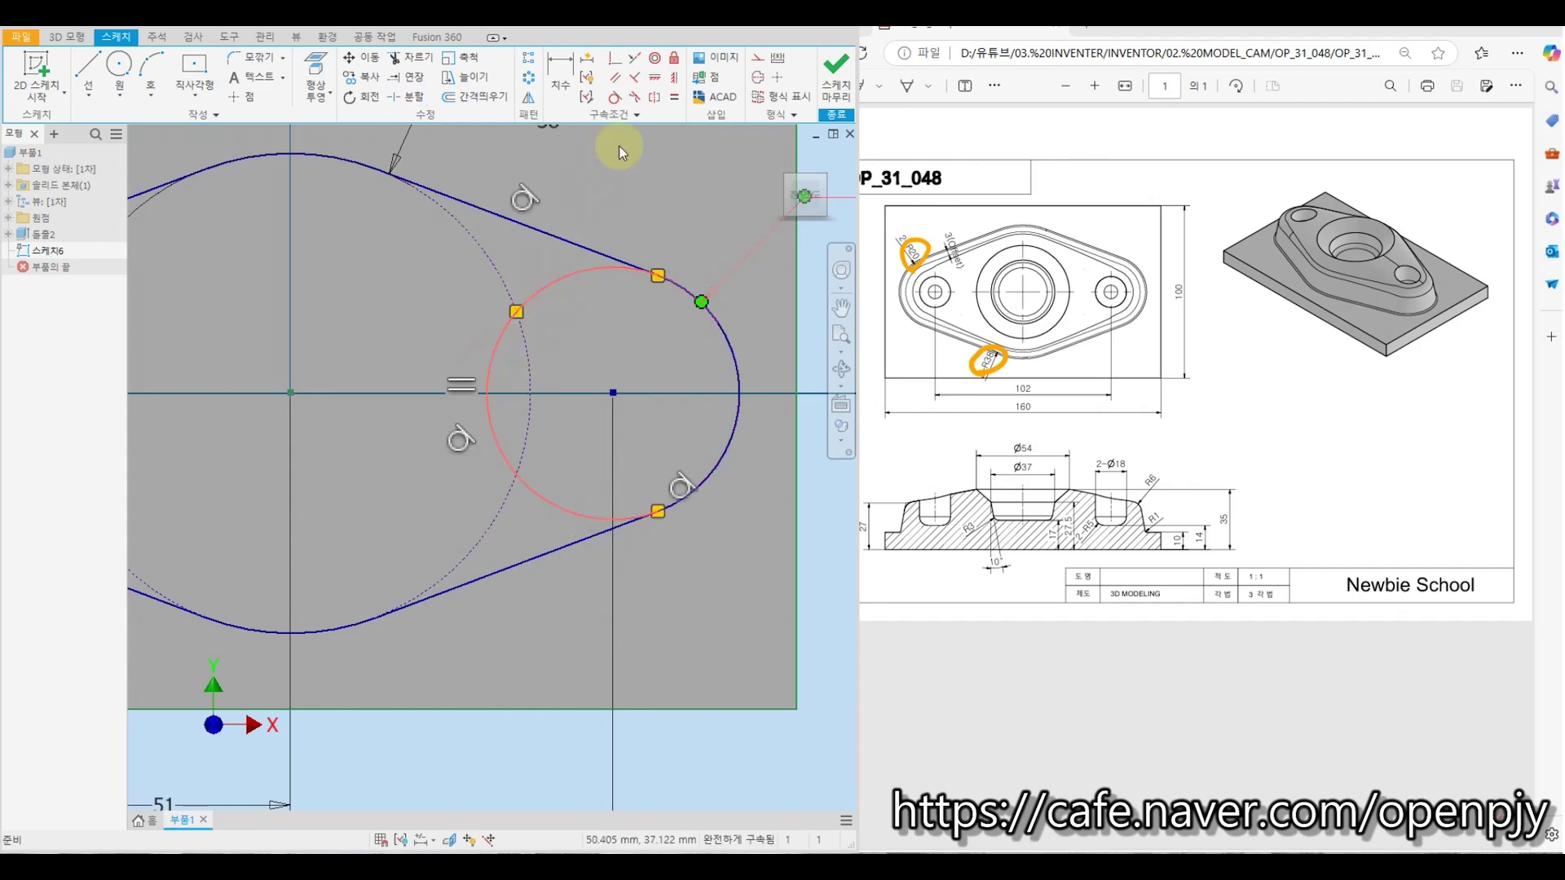
click(758, 59)
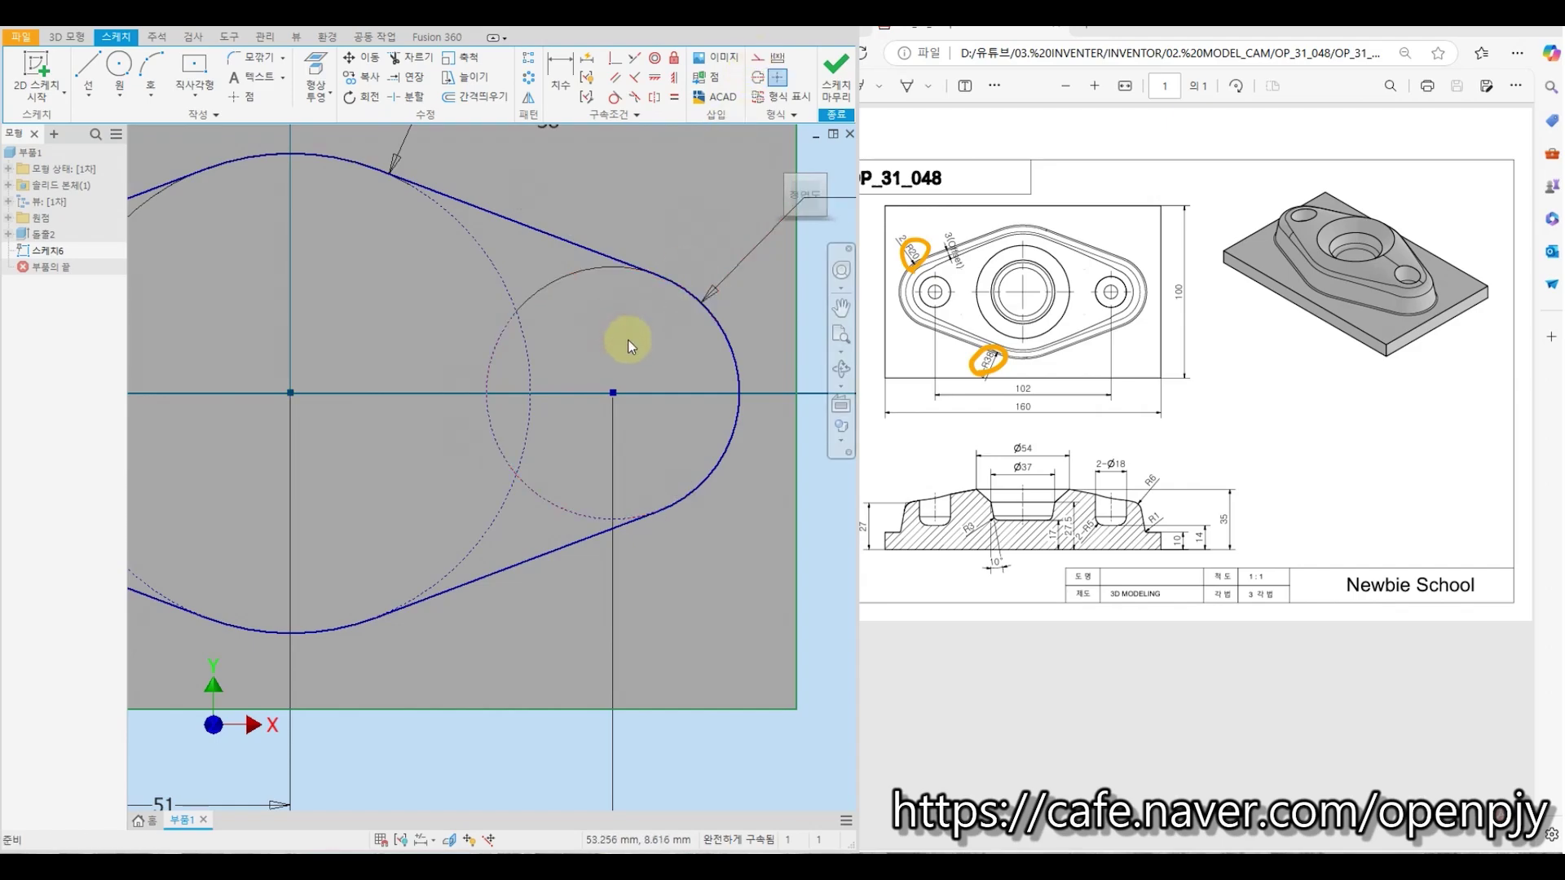
scroll(628, 341, up, 2)
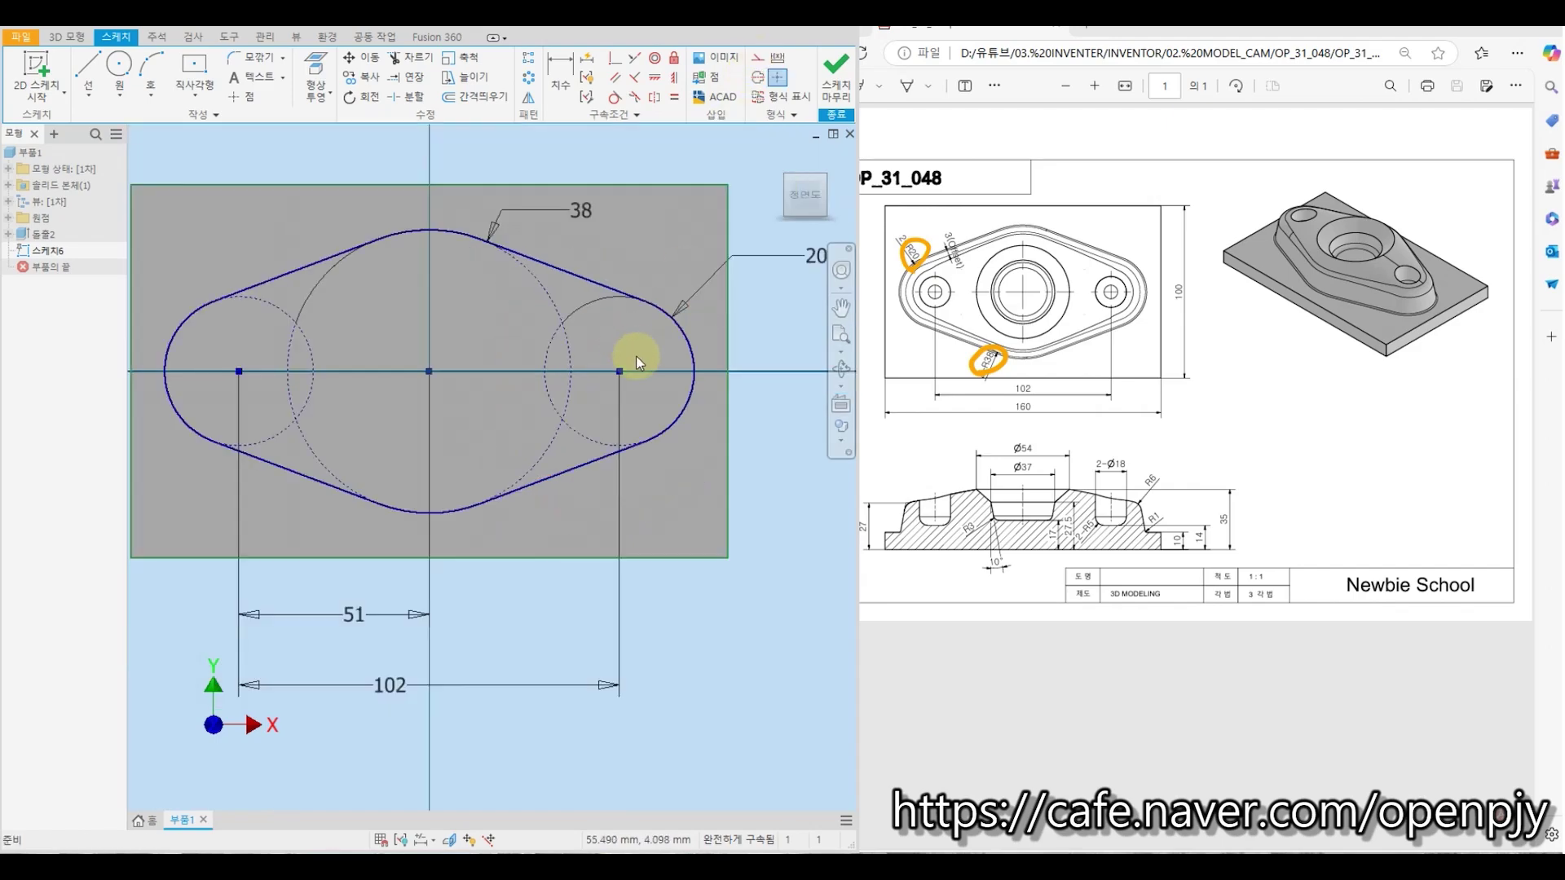
click(836, 75)
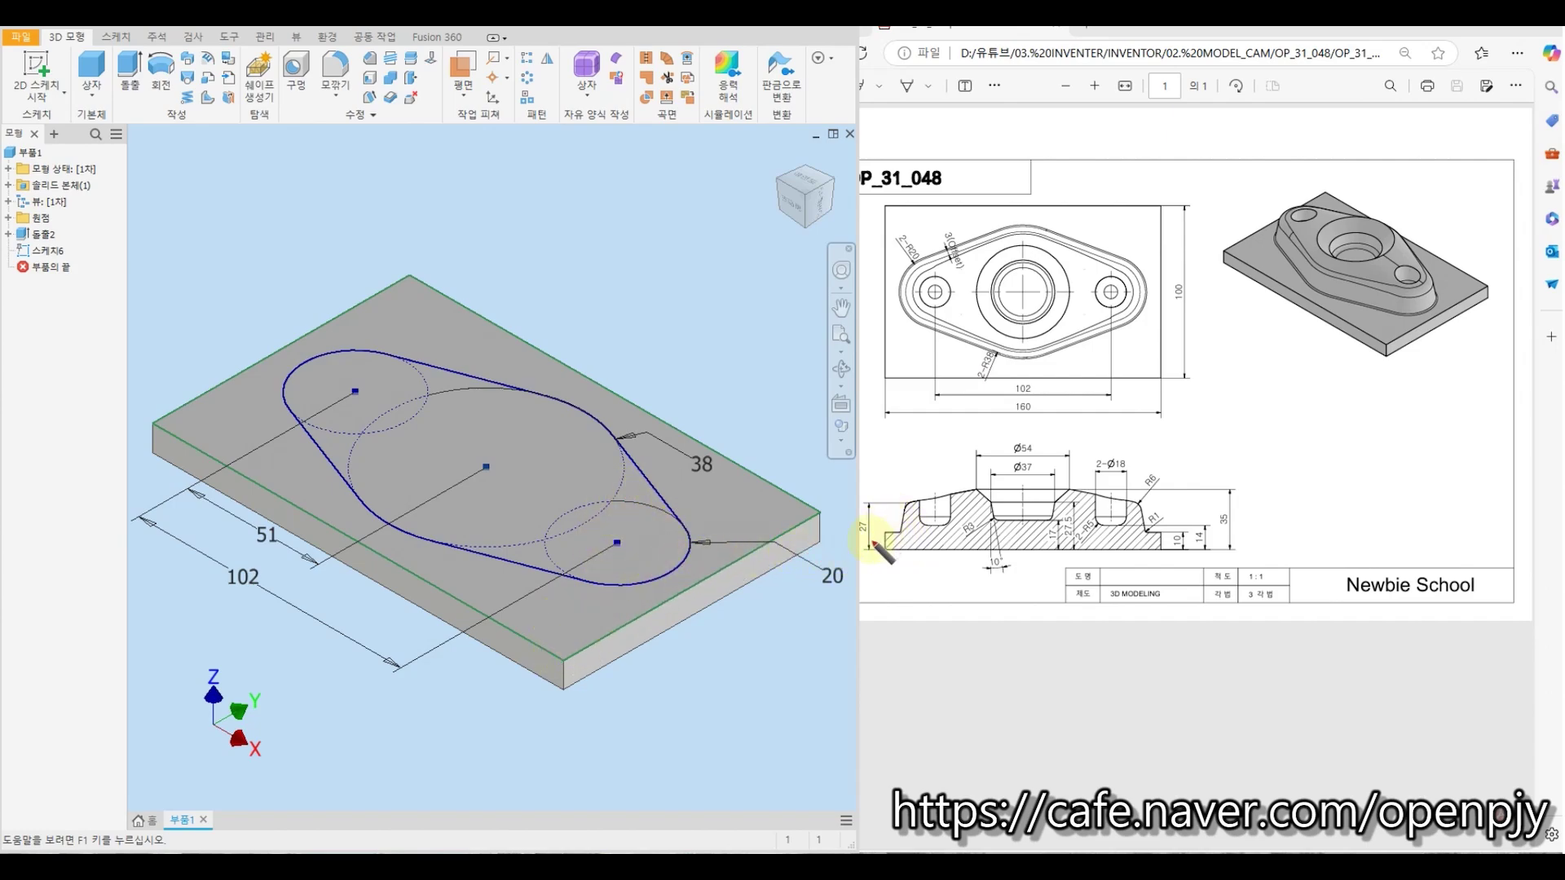
Create a work plane offset 17 mm above the base plate's top face
drag(856, 529, 883, 518)
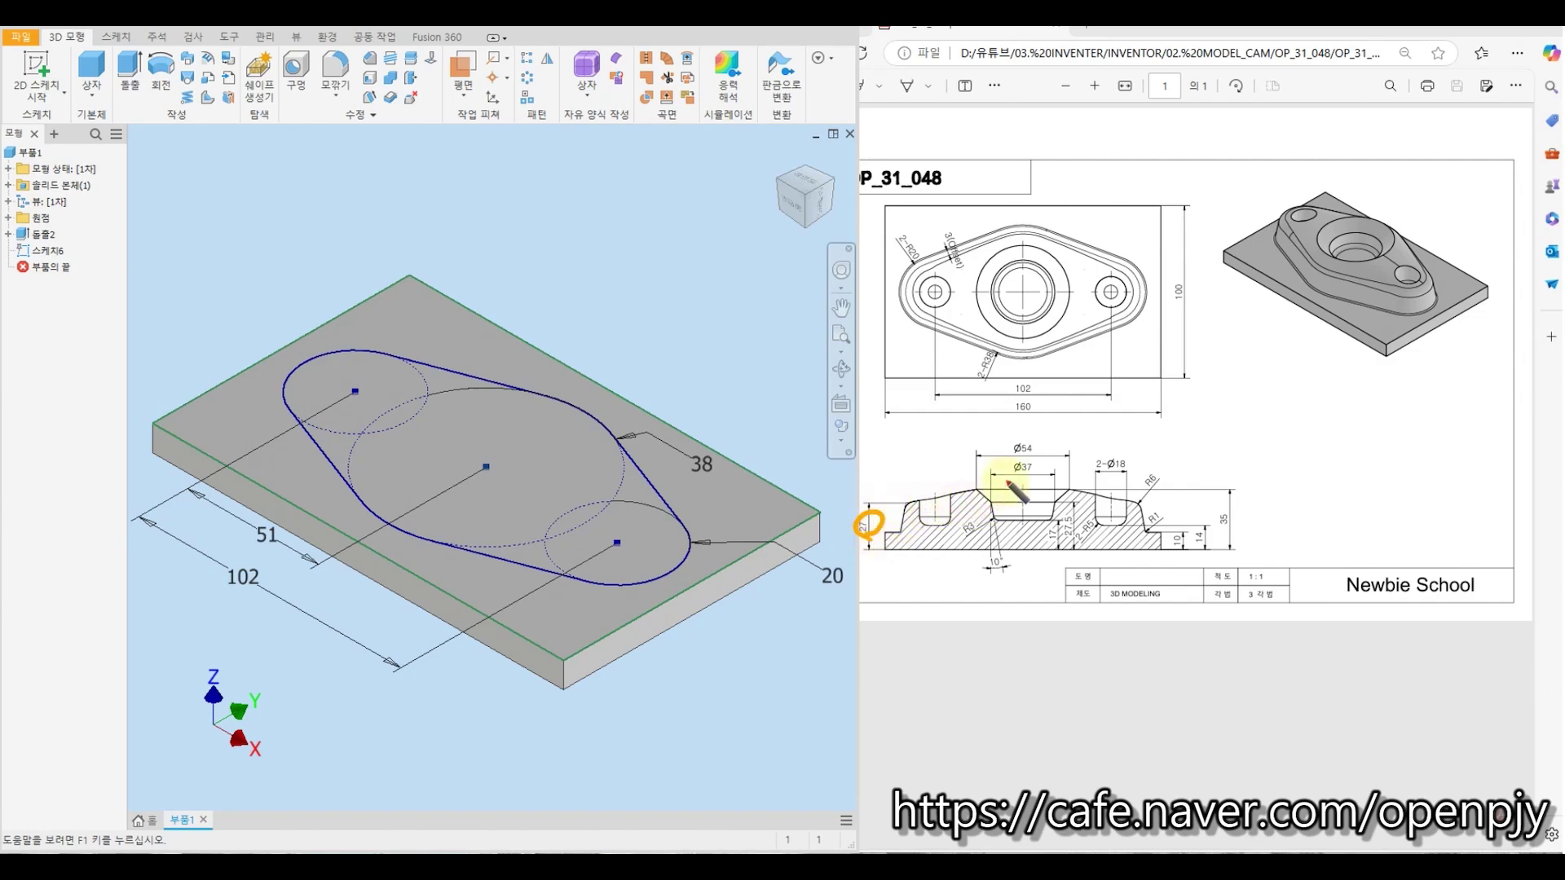
mouse_move(950, 269)
mouse_down()
mouse_move(947, 218)
mouse_move(959, 279)
mouse_up()
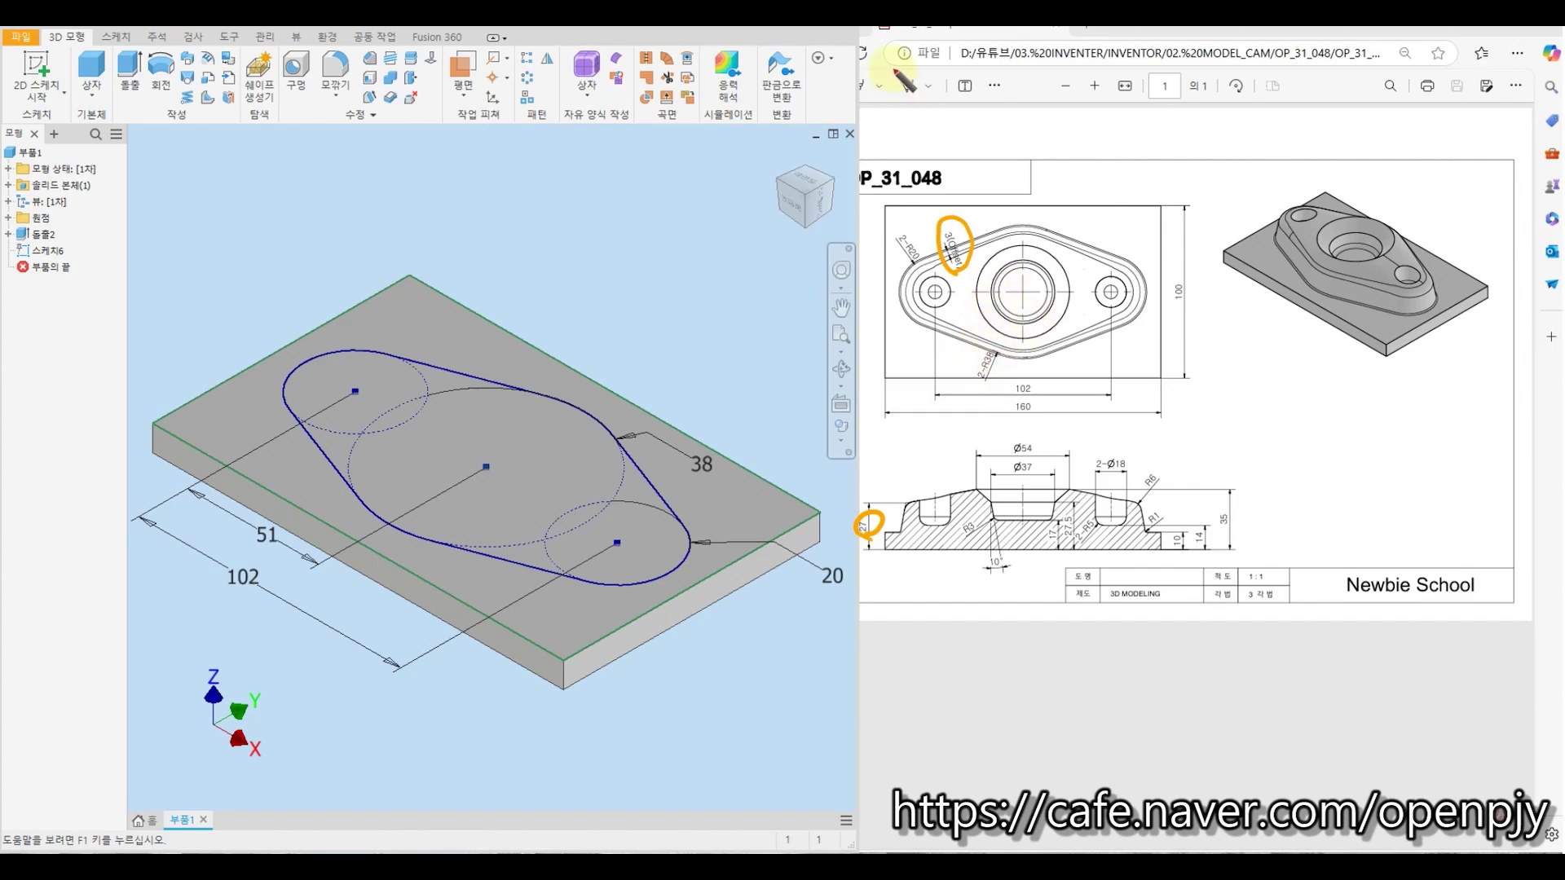
click(462, 65)
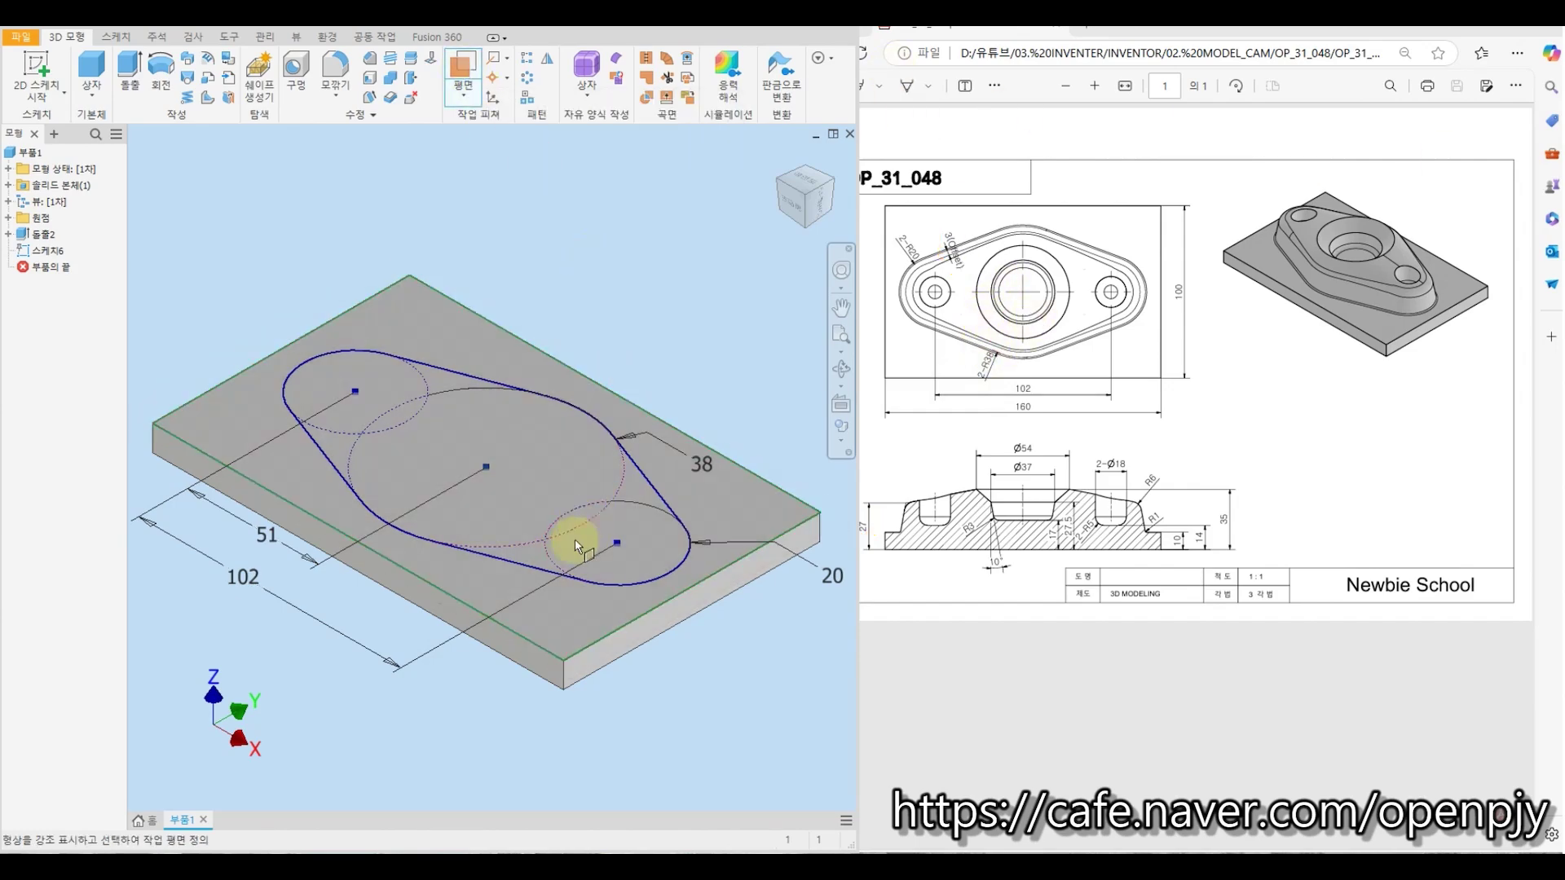
drag(565, 631, 570, 585)
shift+middle_drag(570, 585, 591, 562)
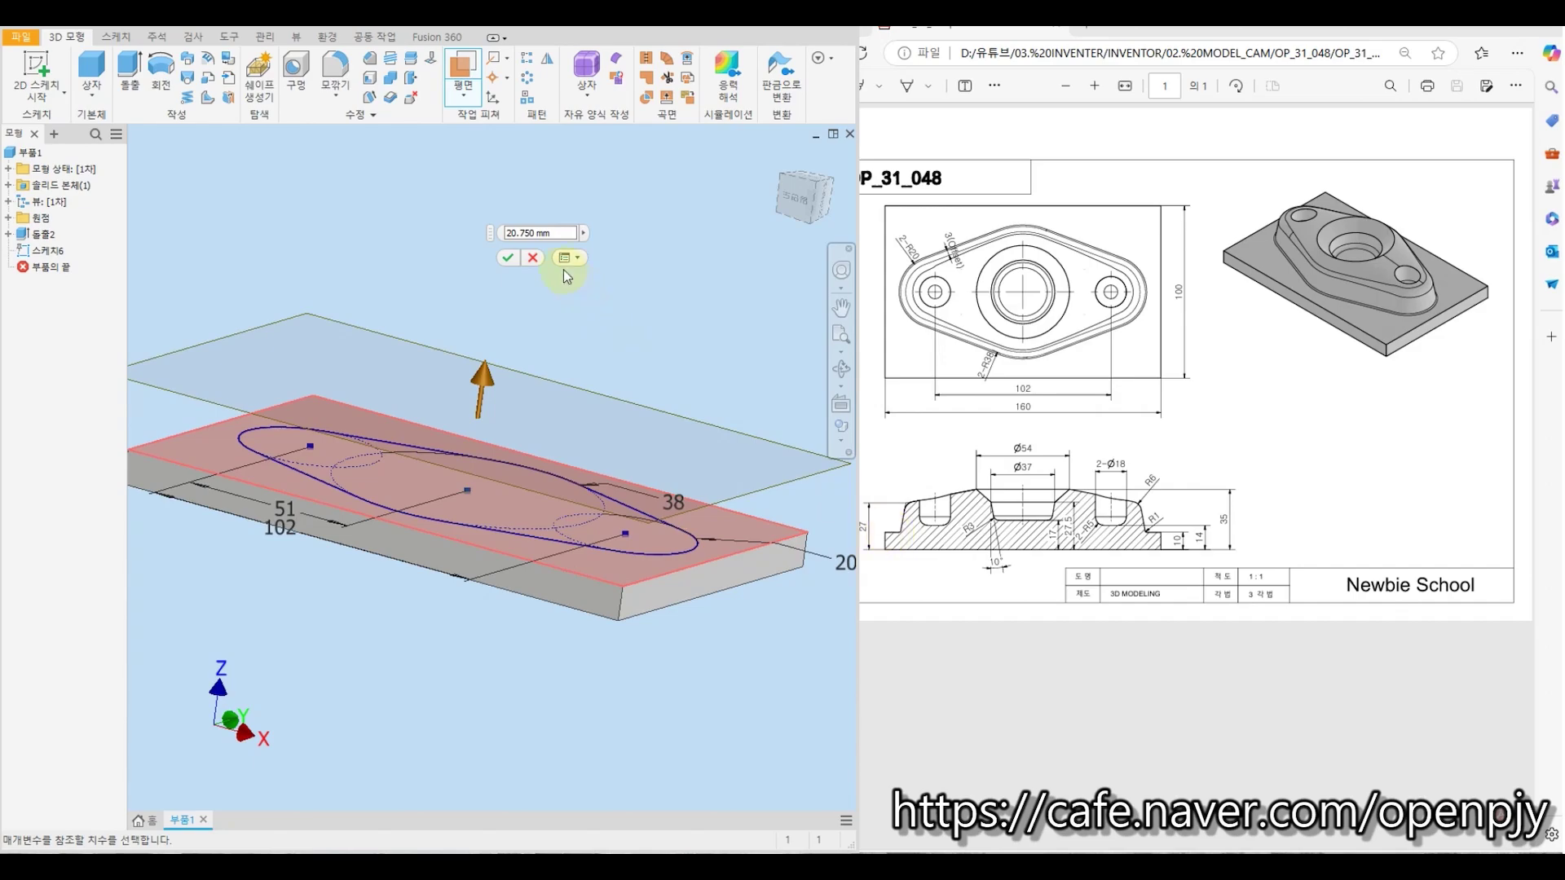
text(17)
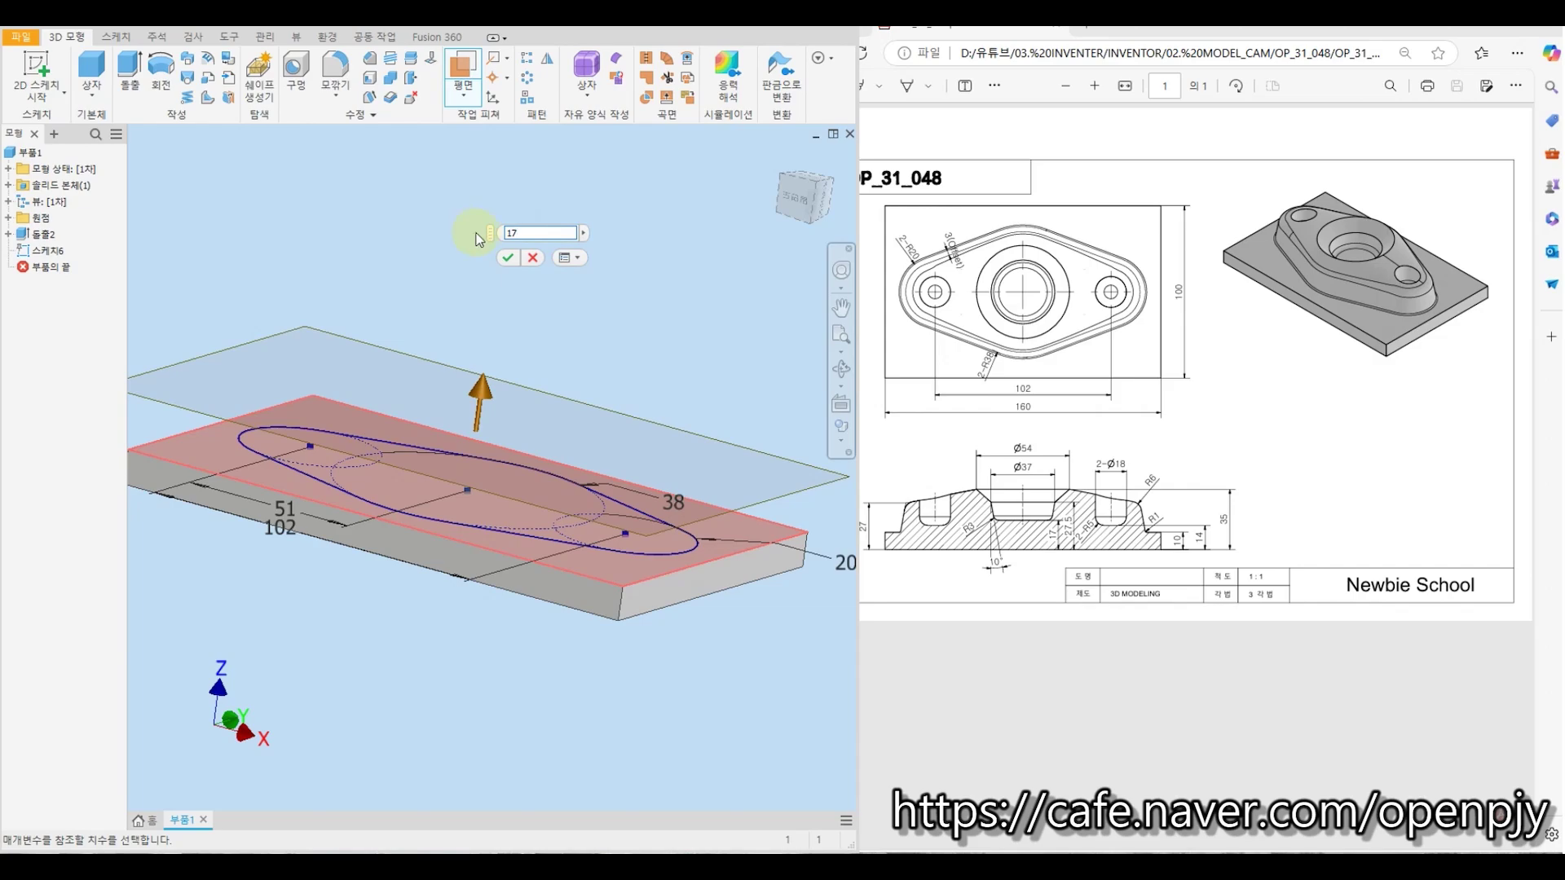
click(510, 259)
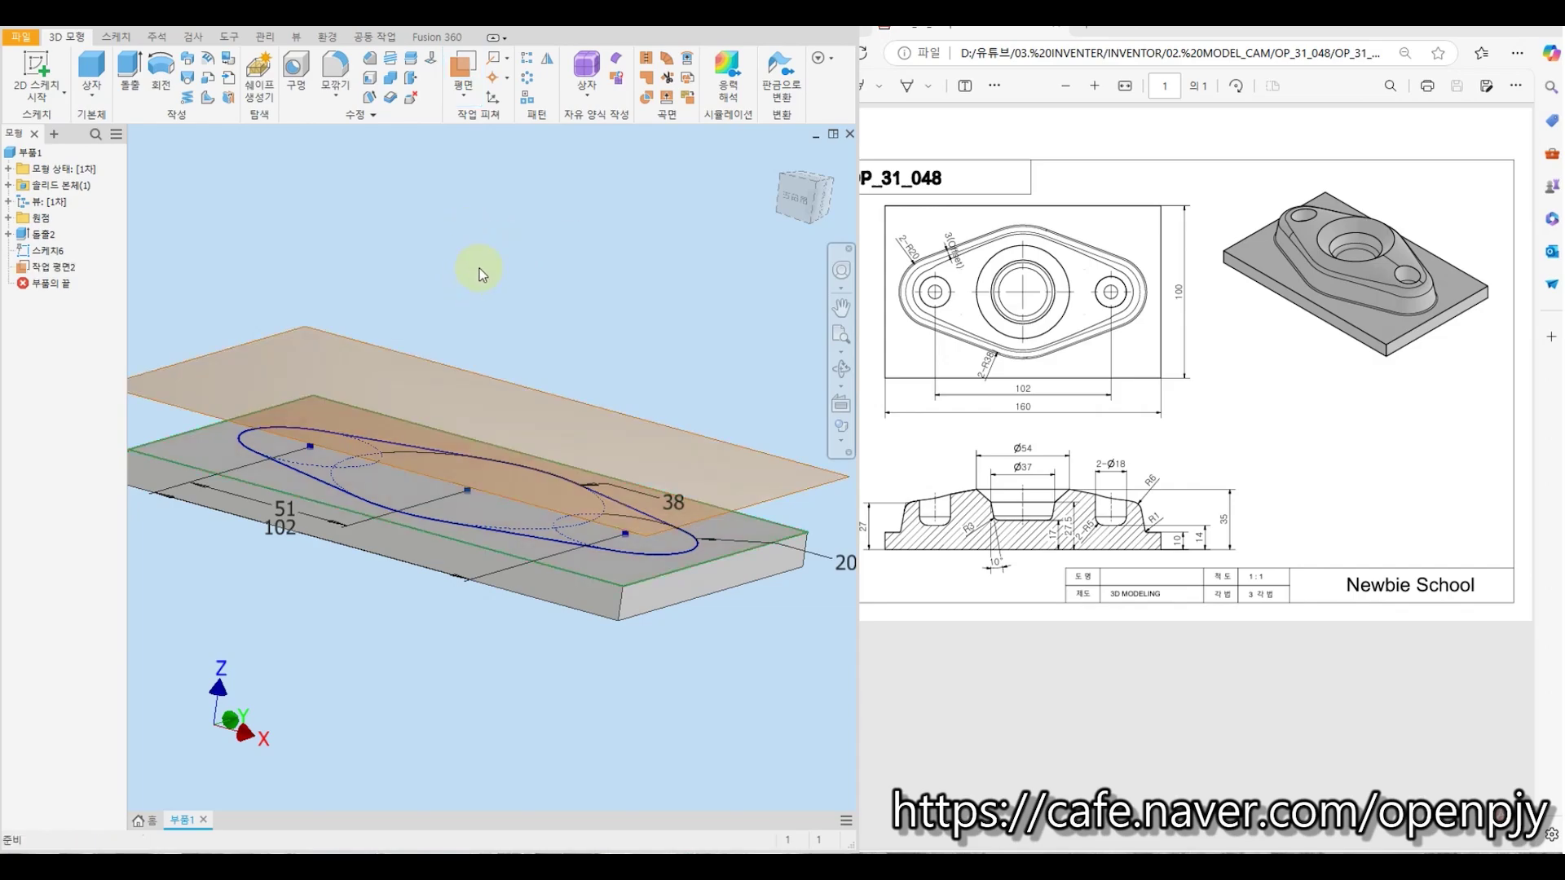
Start a sketch on the offset work plane and project the base plate's boss outline onto it
click(45, 66)
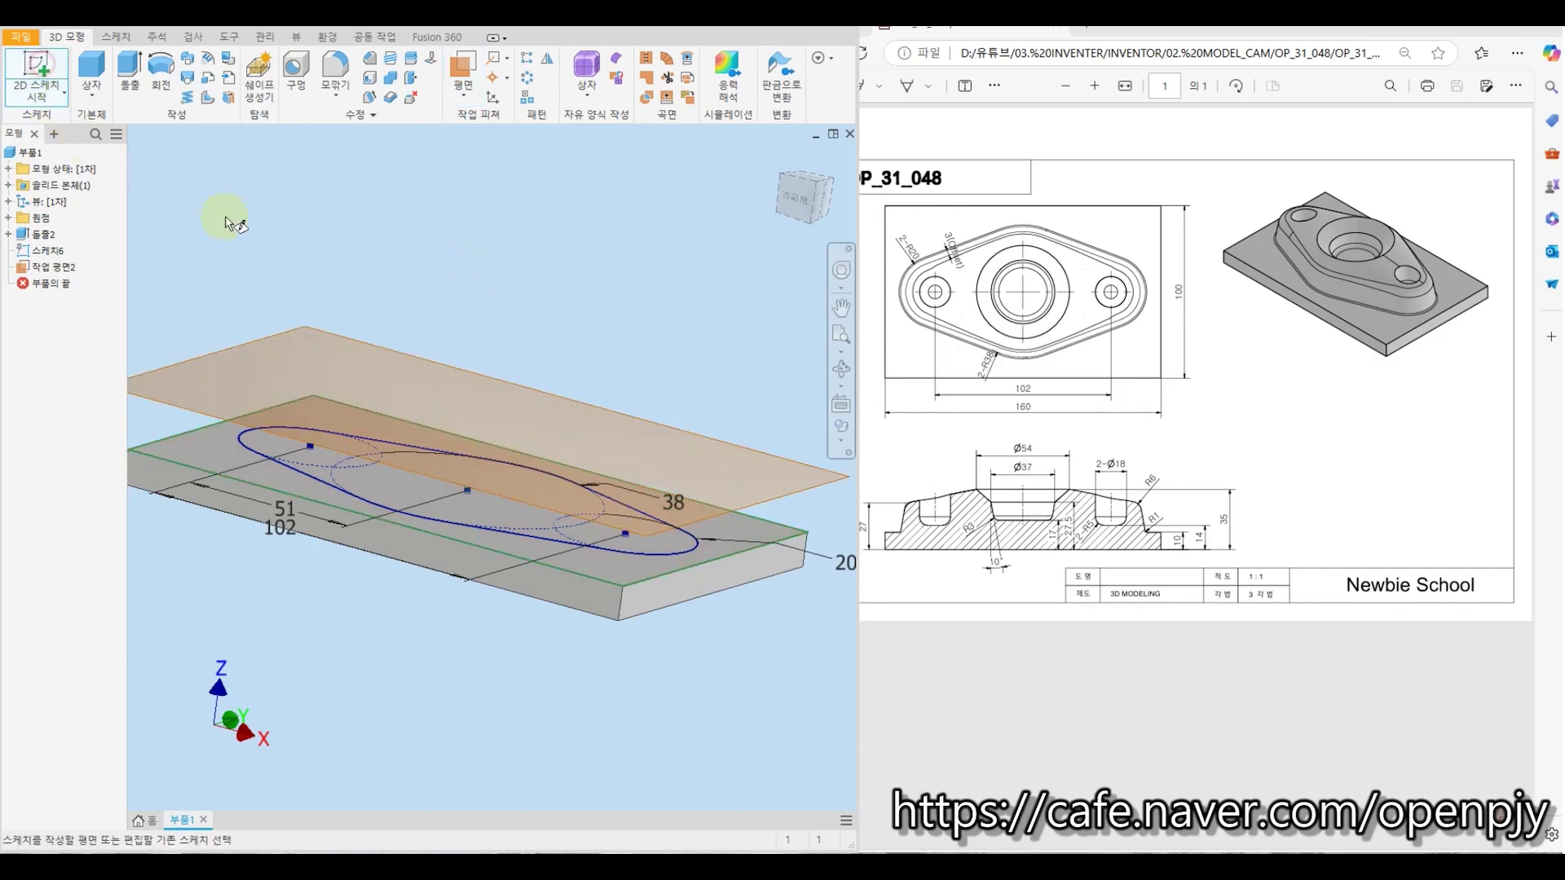
click(389, 350)
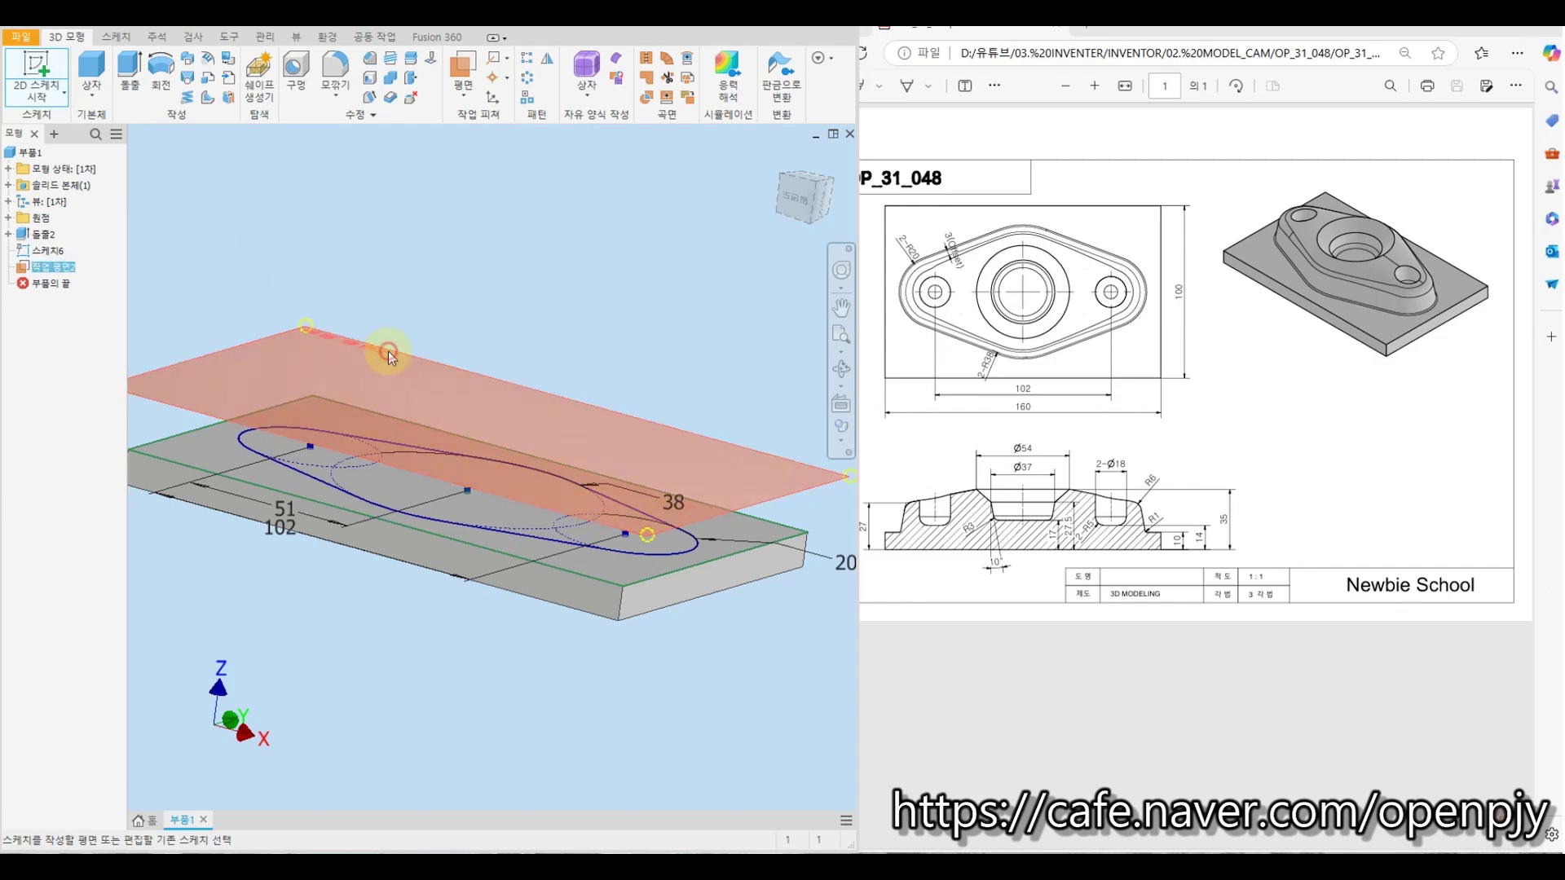
click(320, 63)
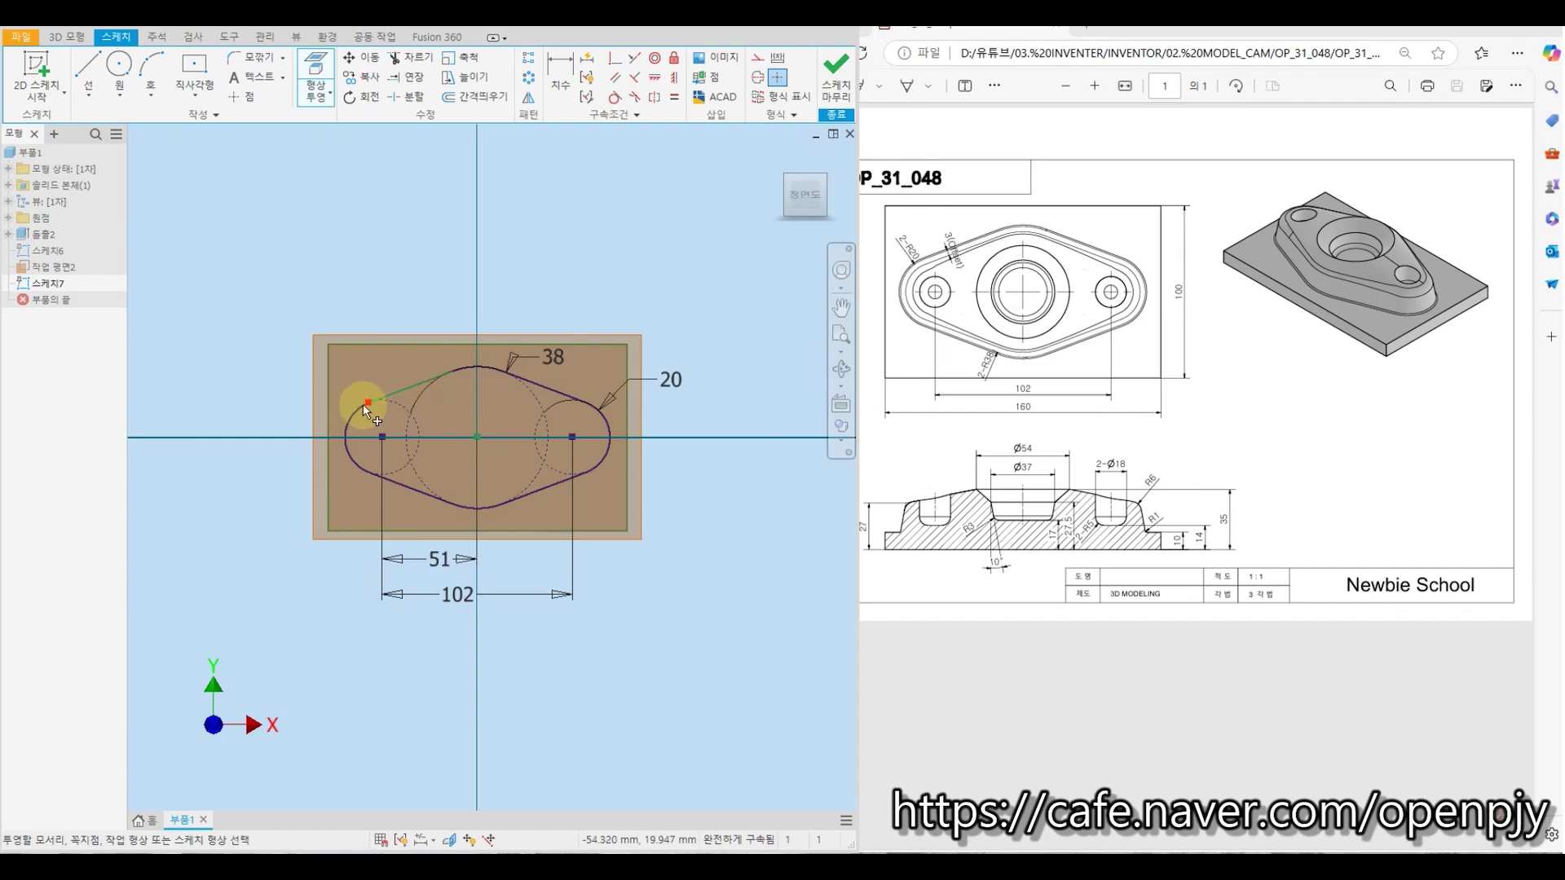
click(462, 507)
mouse_move(523, 496)
shift+middle_down()
mouse_move(643, 388)
mouse_move(644, 330)
mouse_move(563, 368)
shift+middle_up()
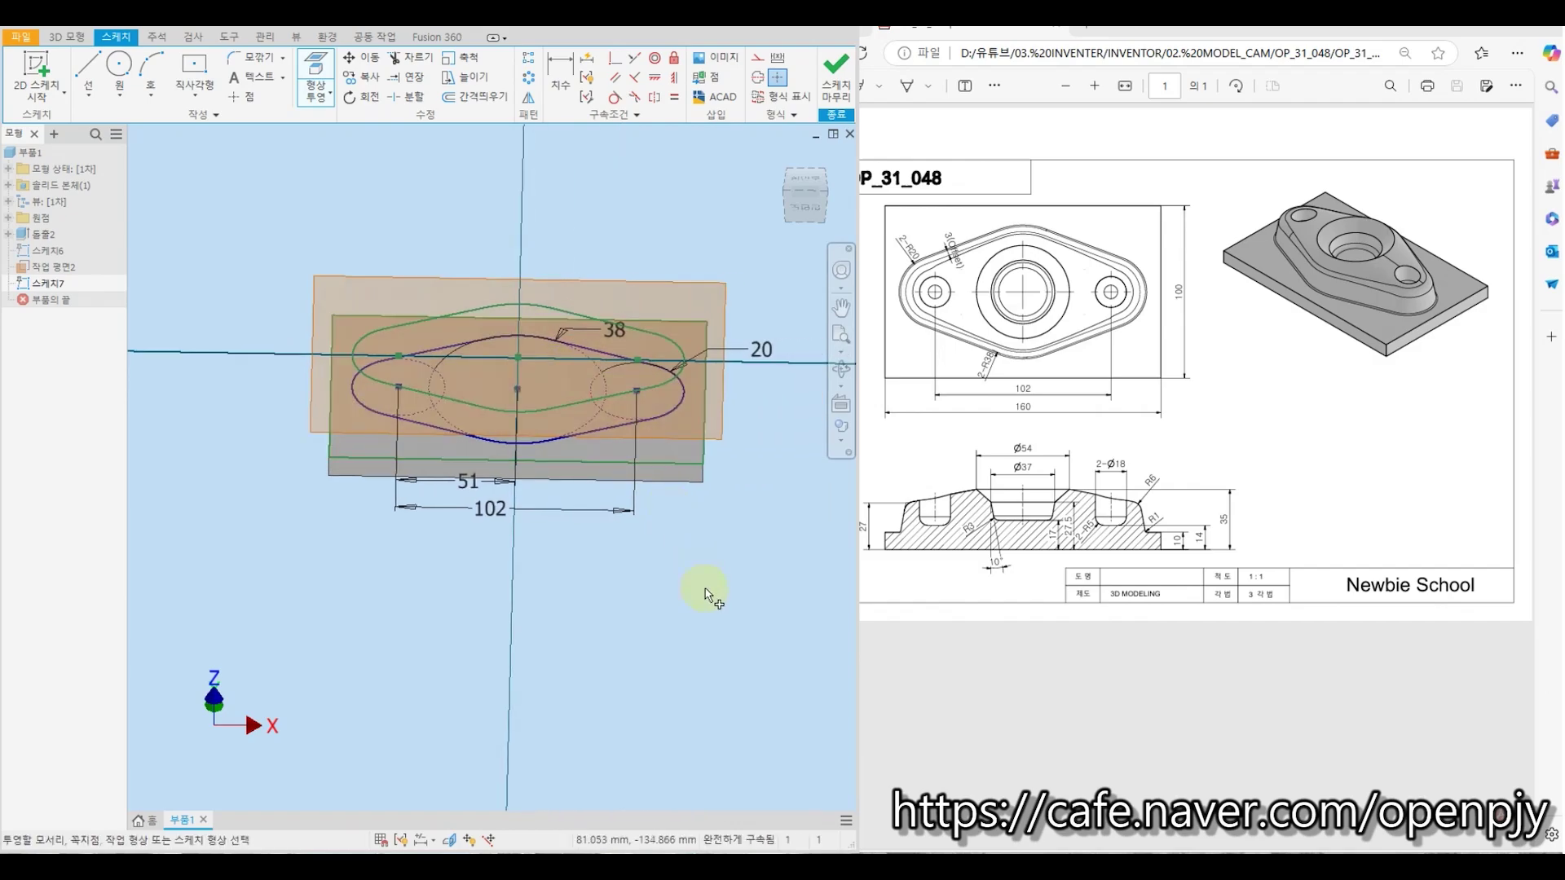
key(Escape)
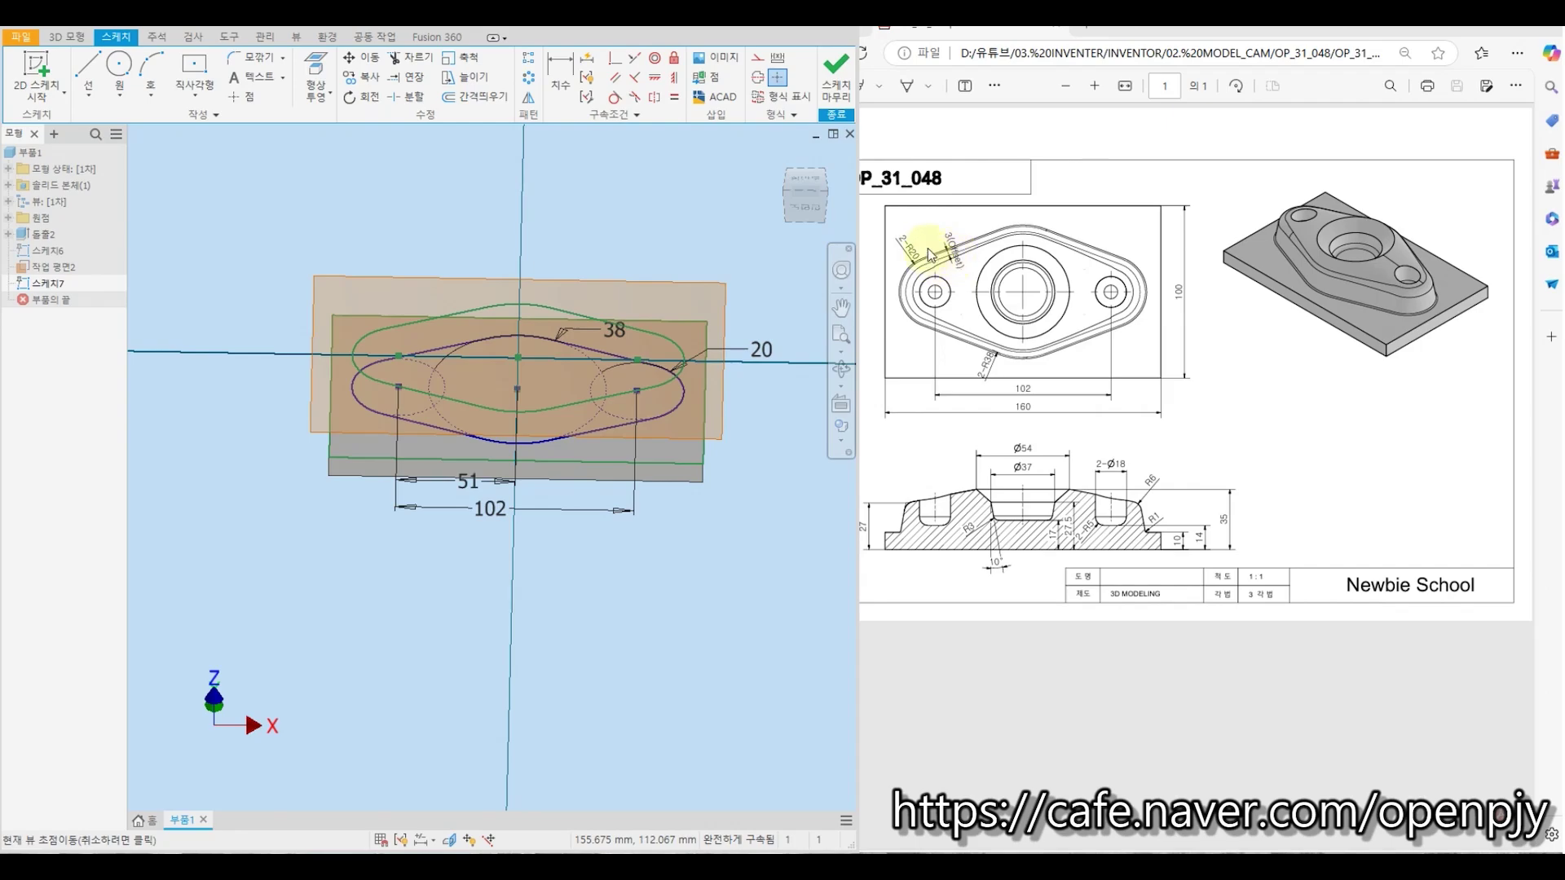
Offset the projected boss outline inward by 3 mm
click(461, 101)
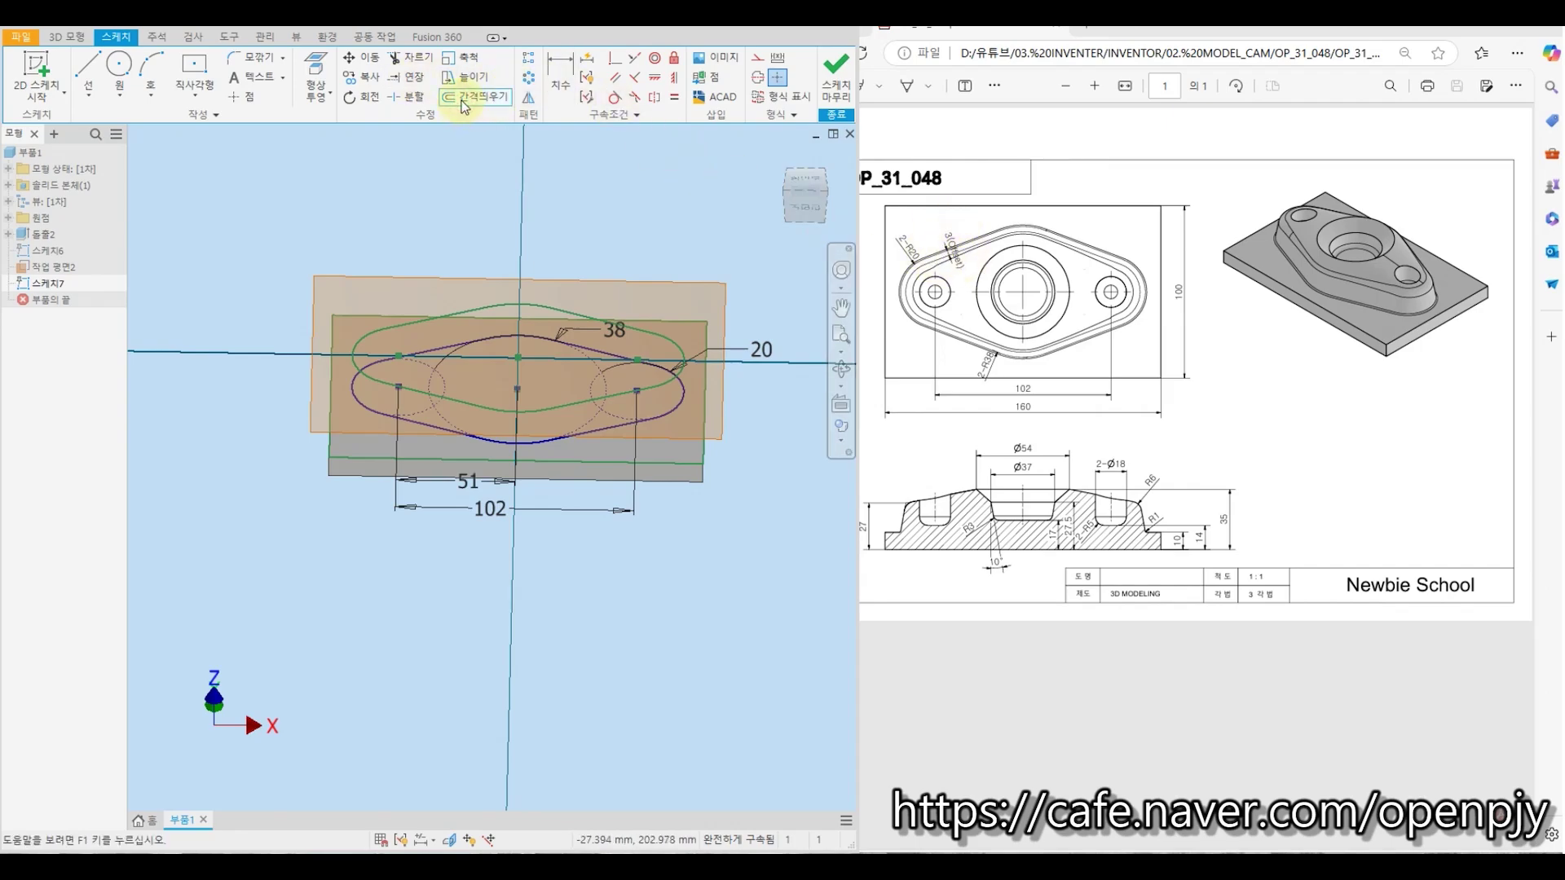
click(433, 320)
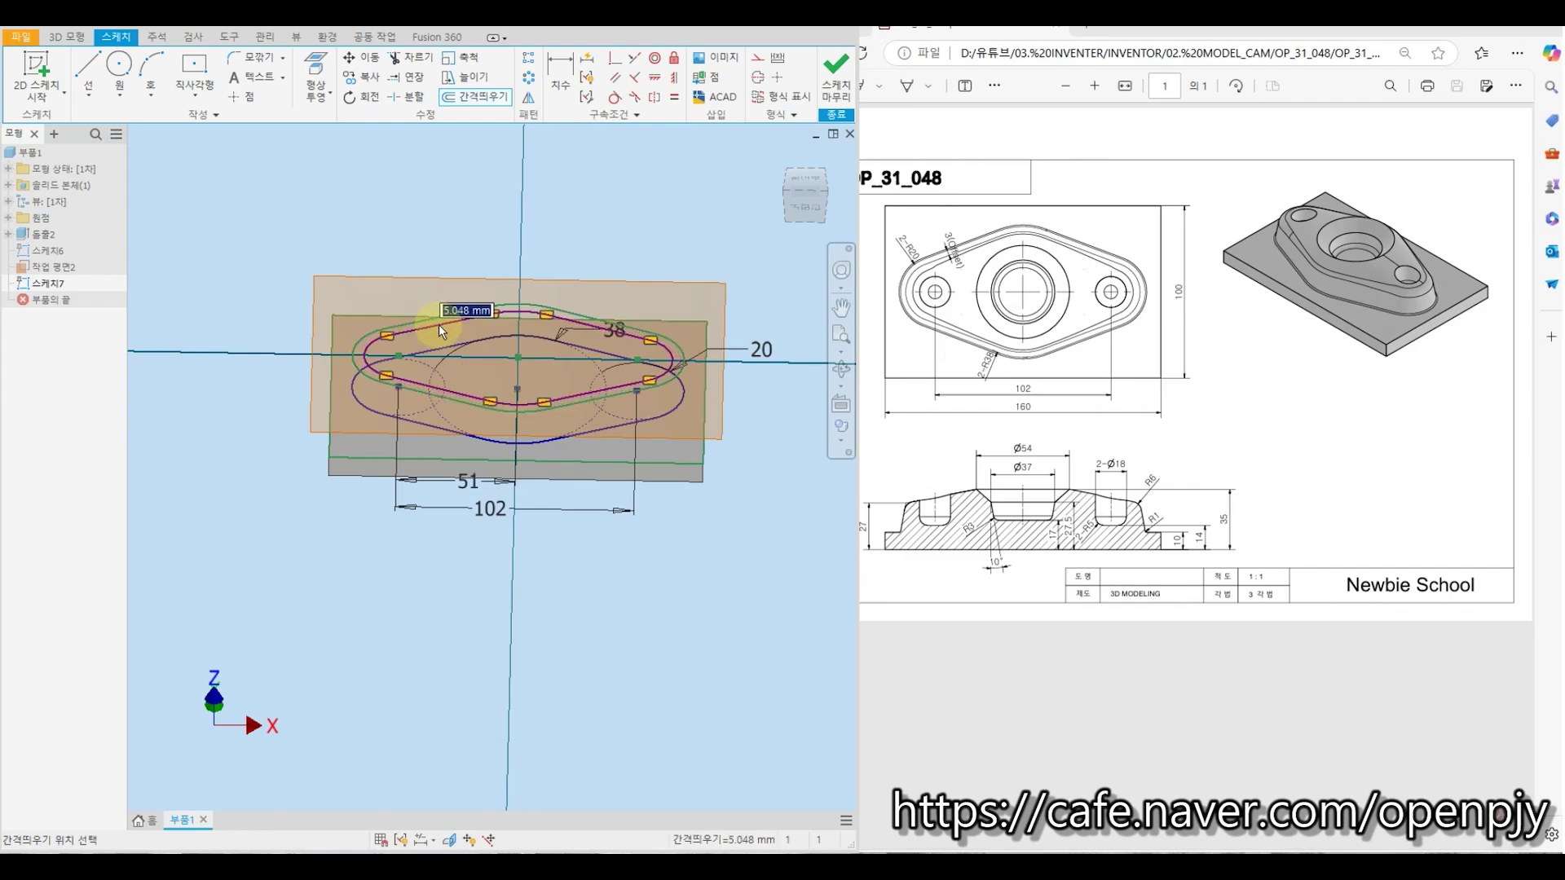
click(438, 324)
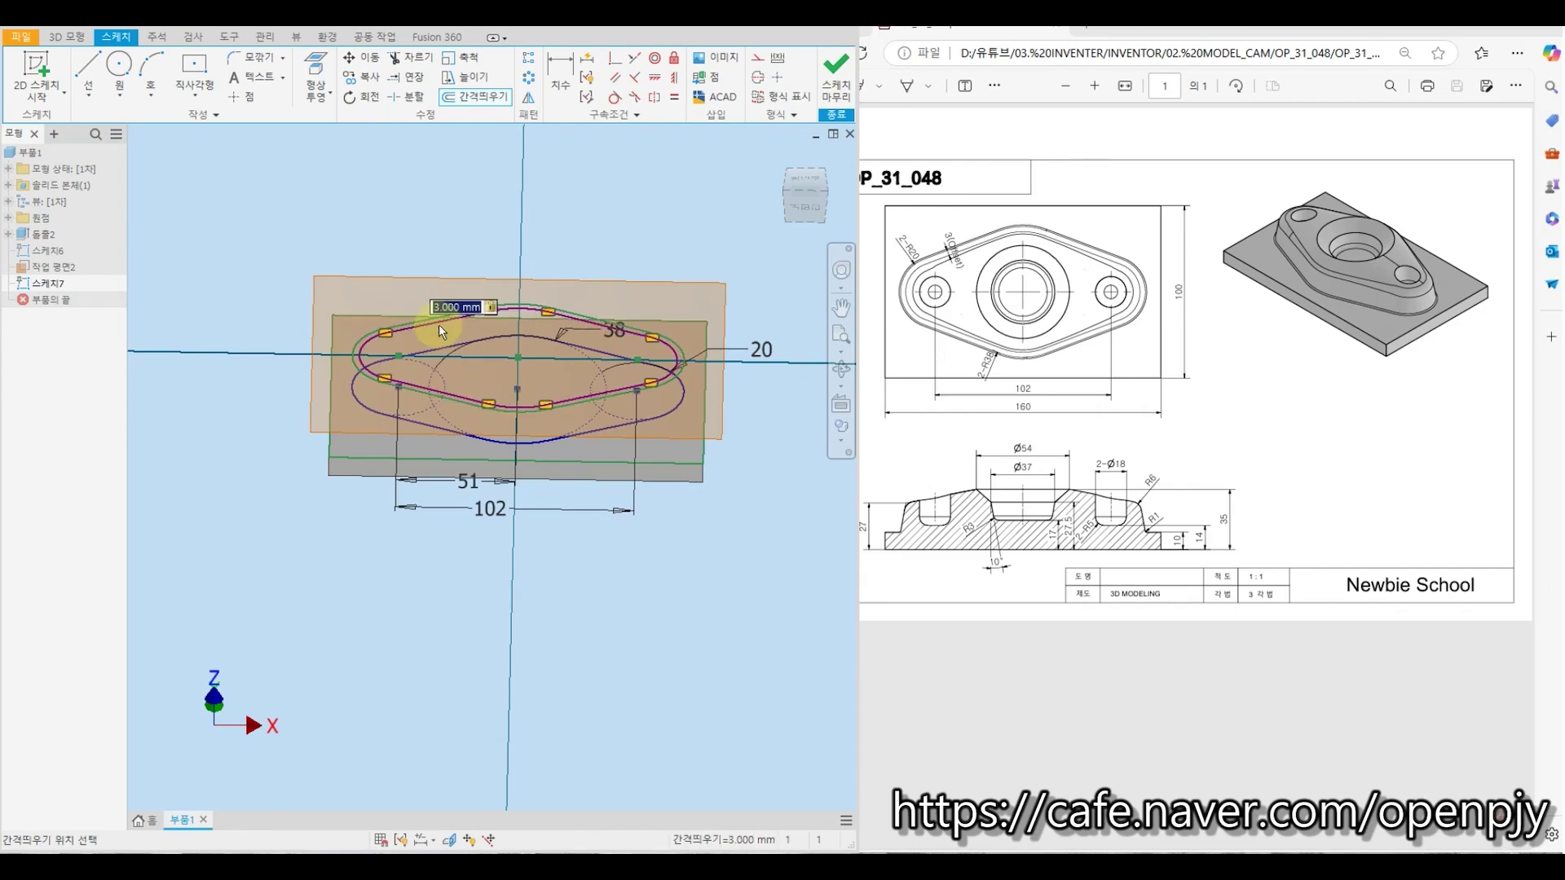
key(Escape)
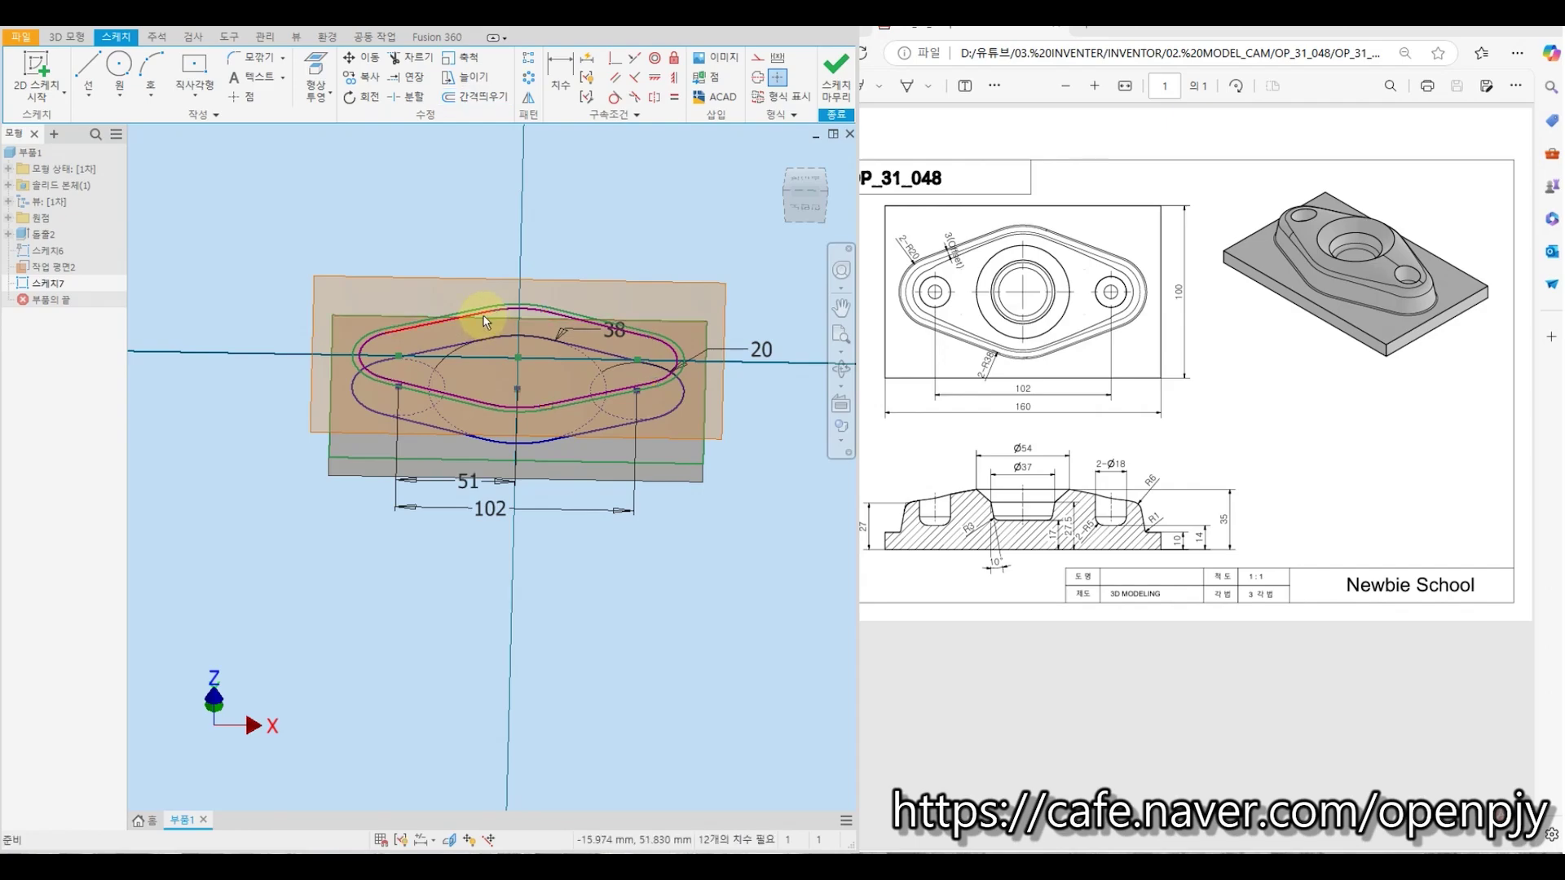
Convert all segments of the projected outer outline to construction geometry and finish the upper profile sketch
scroll(477, 313, up, 3)
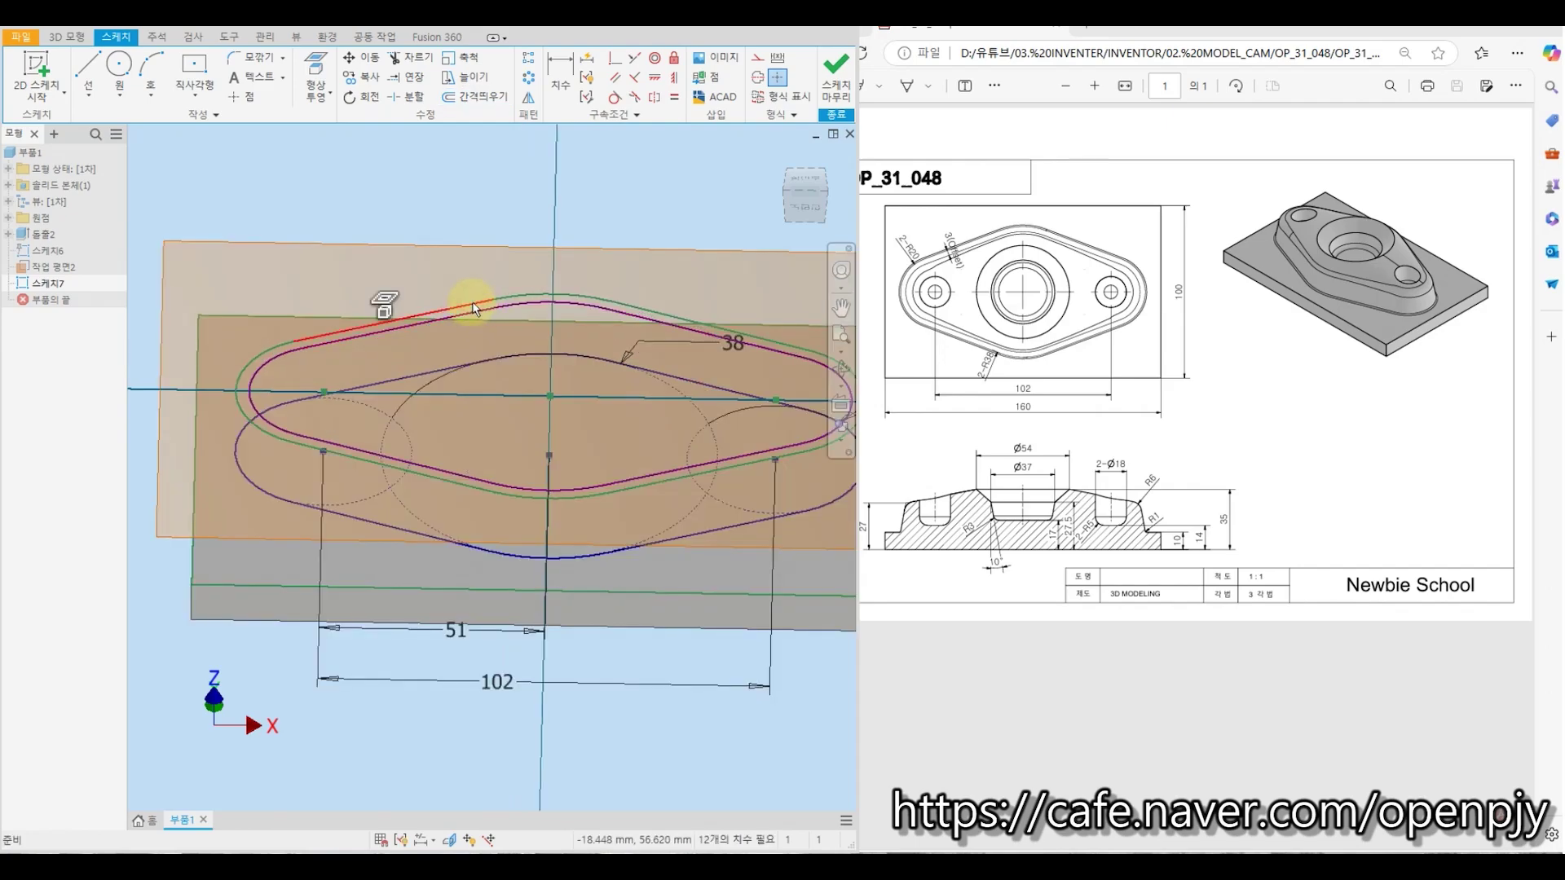
click(636, 309)
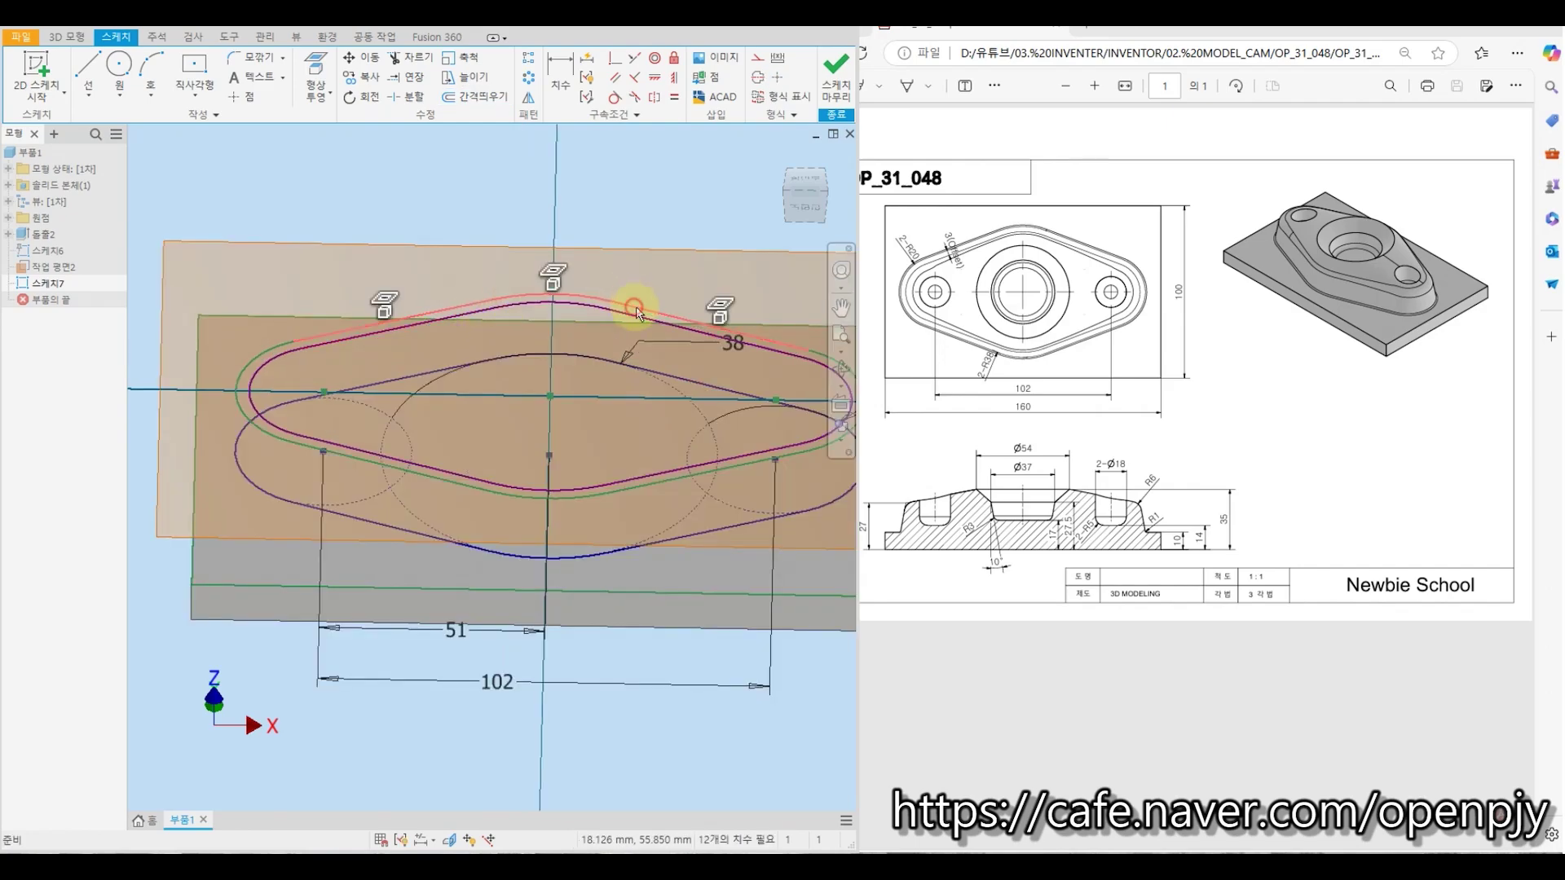
middle_drag(742, 315, 646, 290)
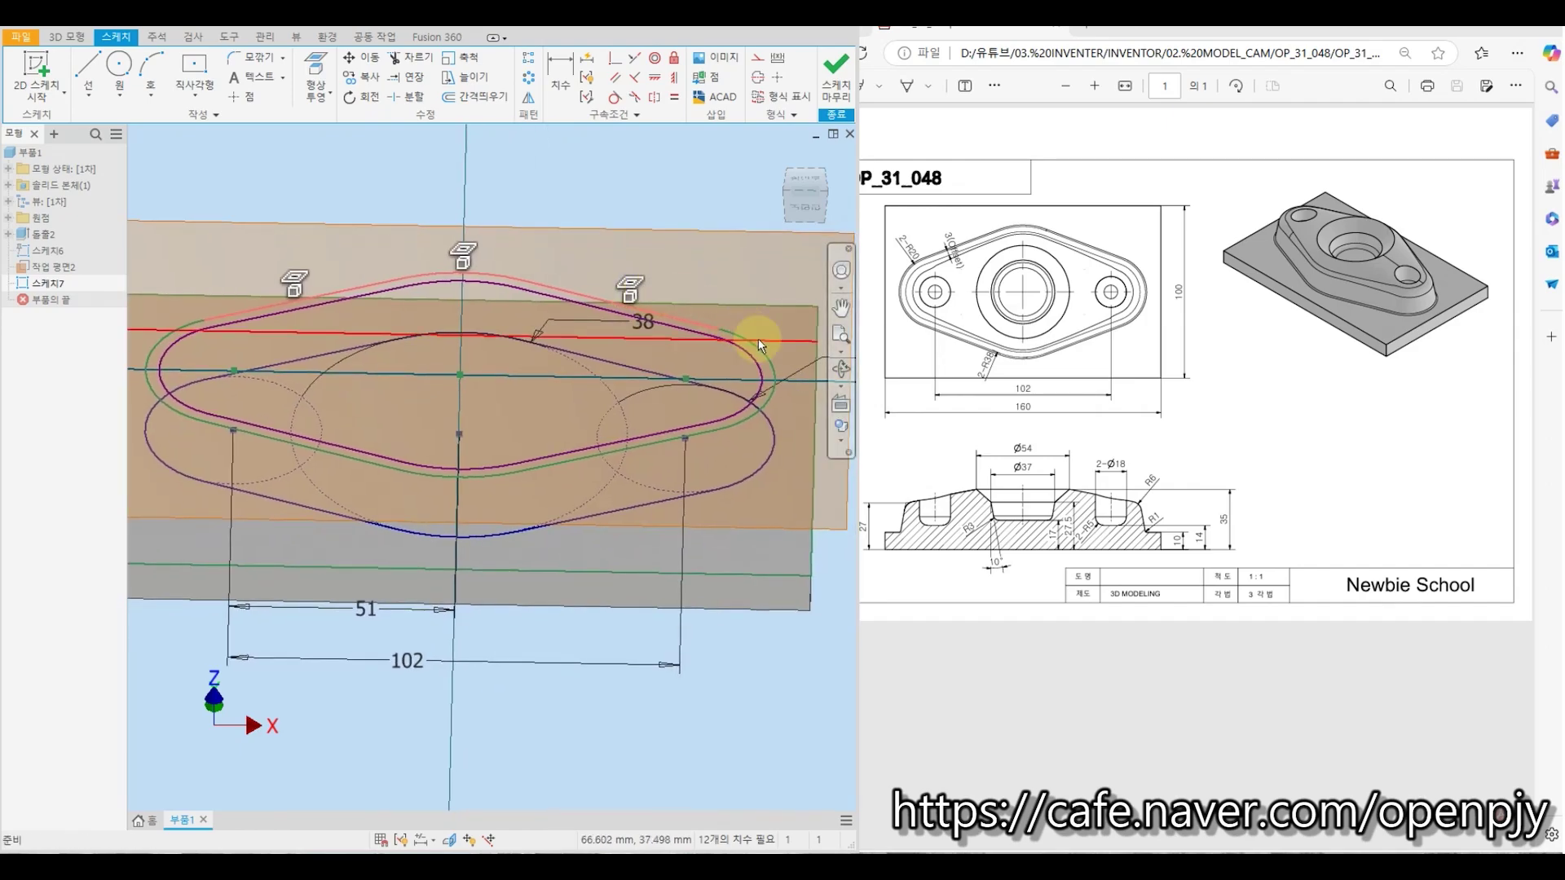
click(665, 442)
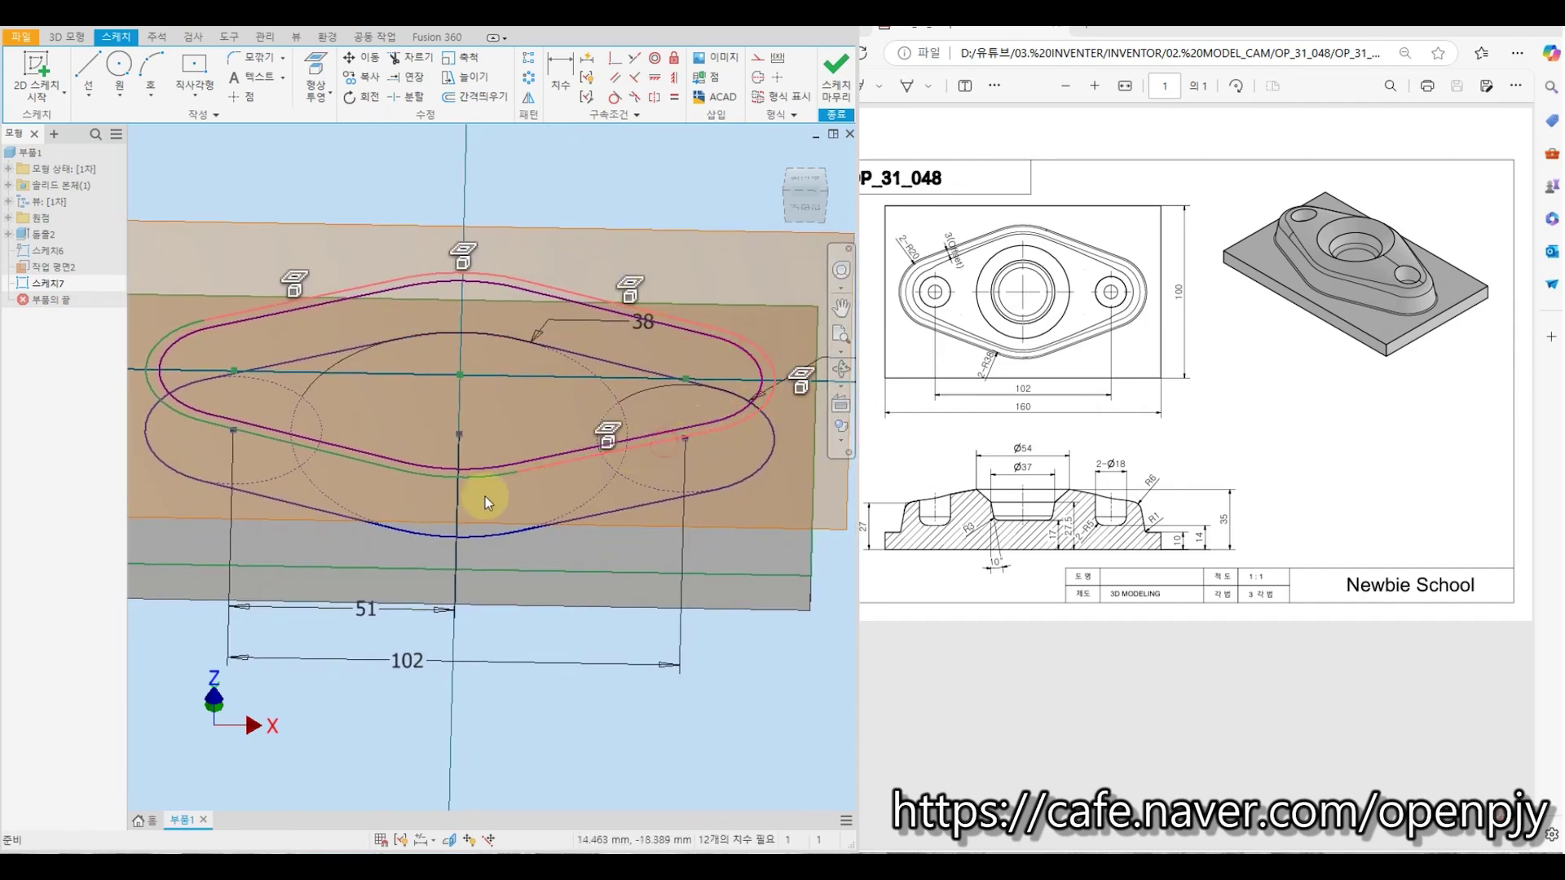
click(485, 479)
click(365, 464)
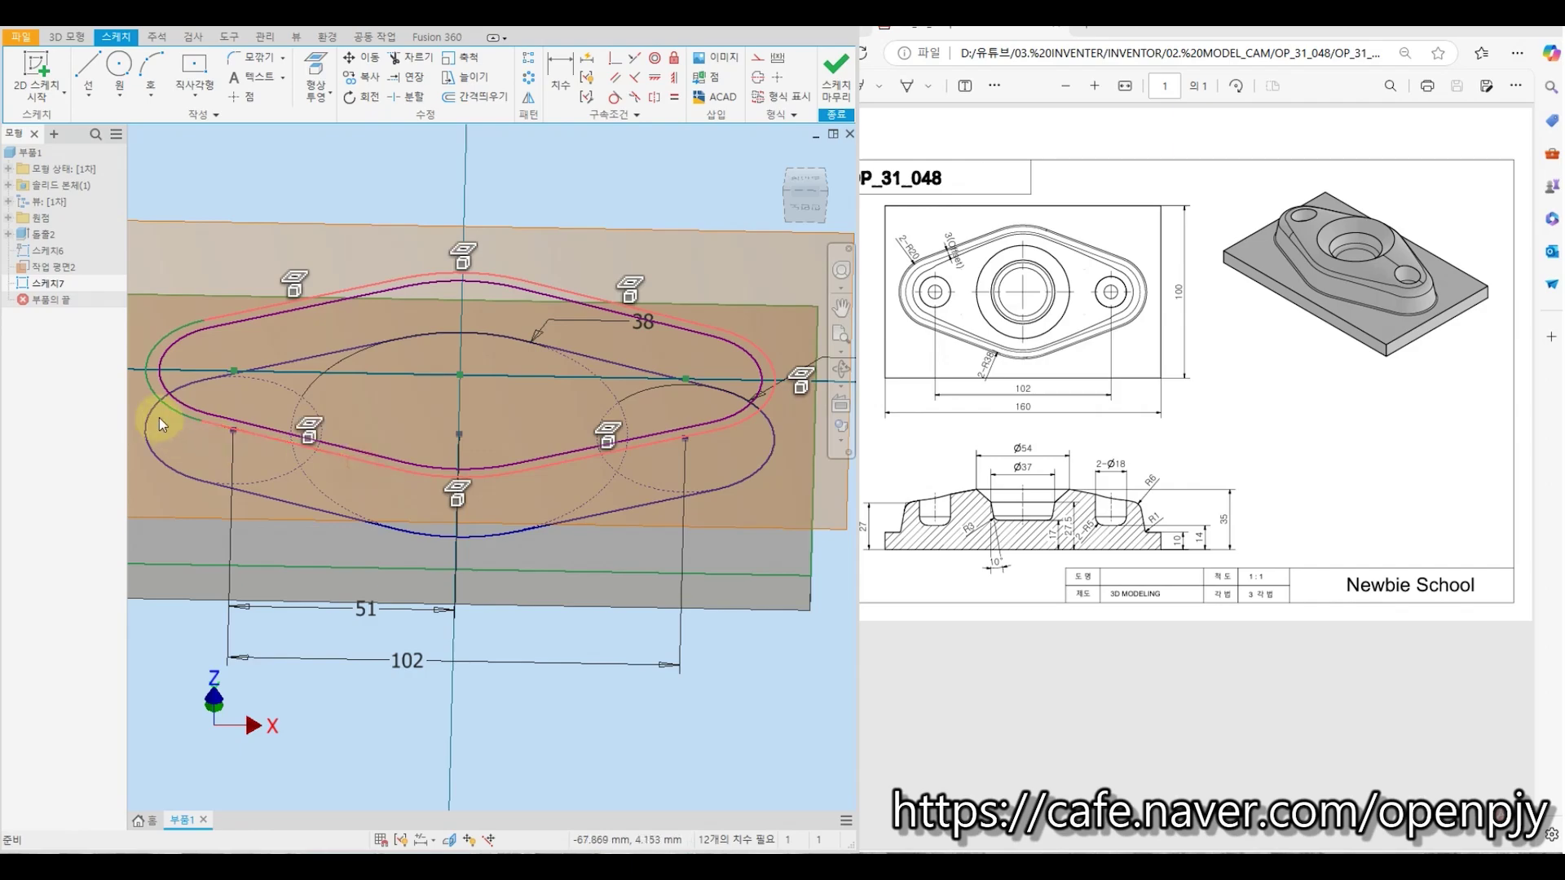
click(167, 411)
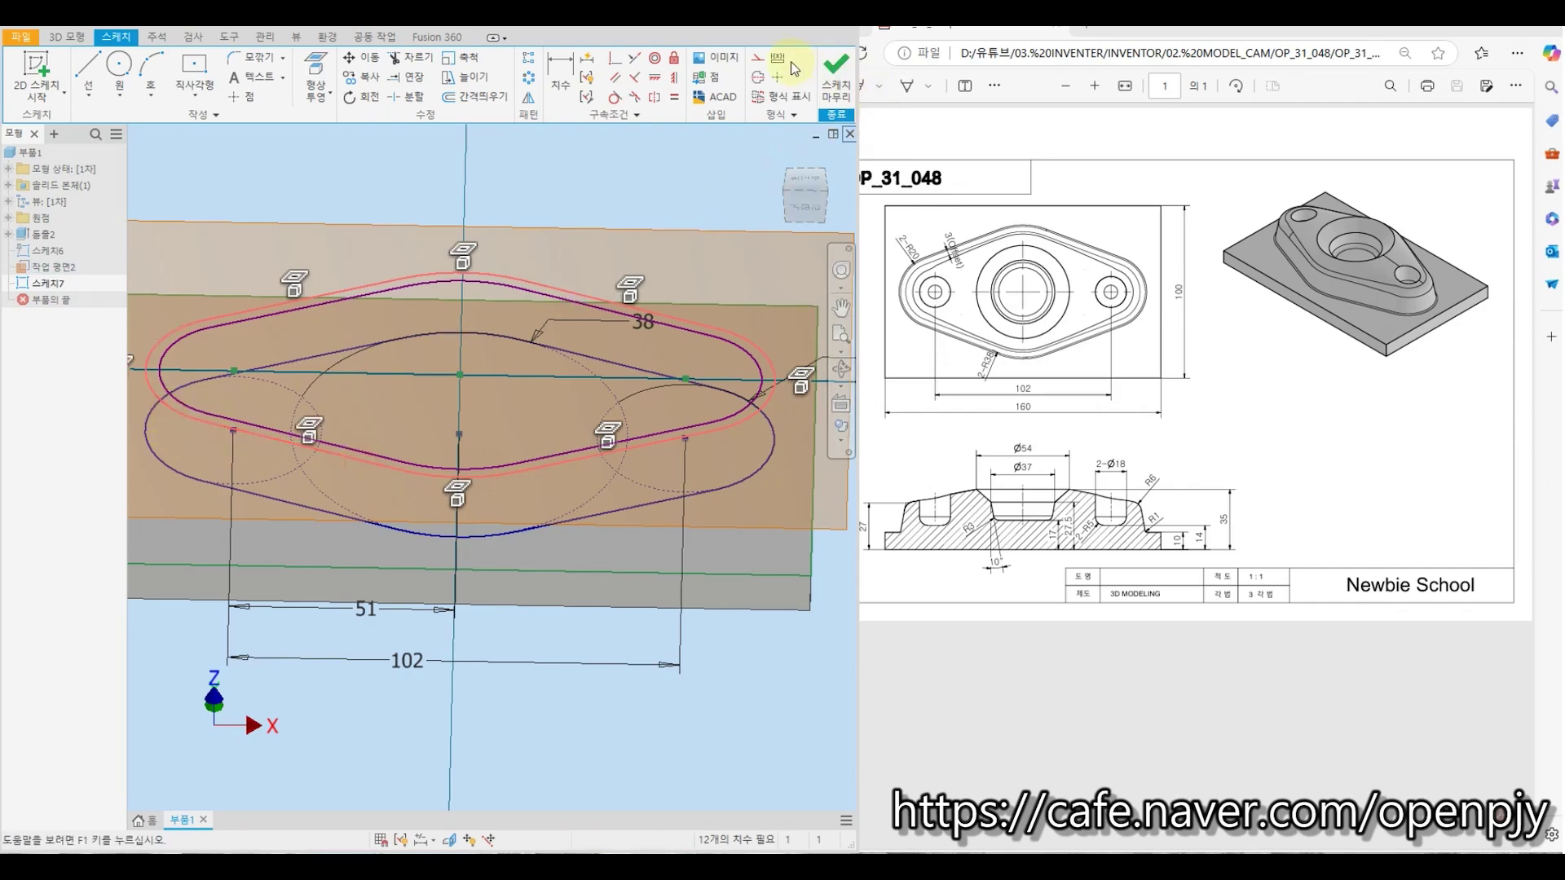
click(758, 61)
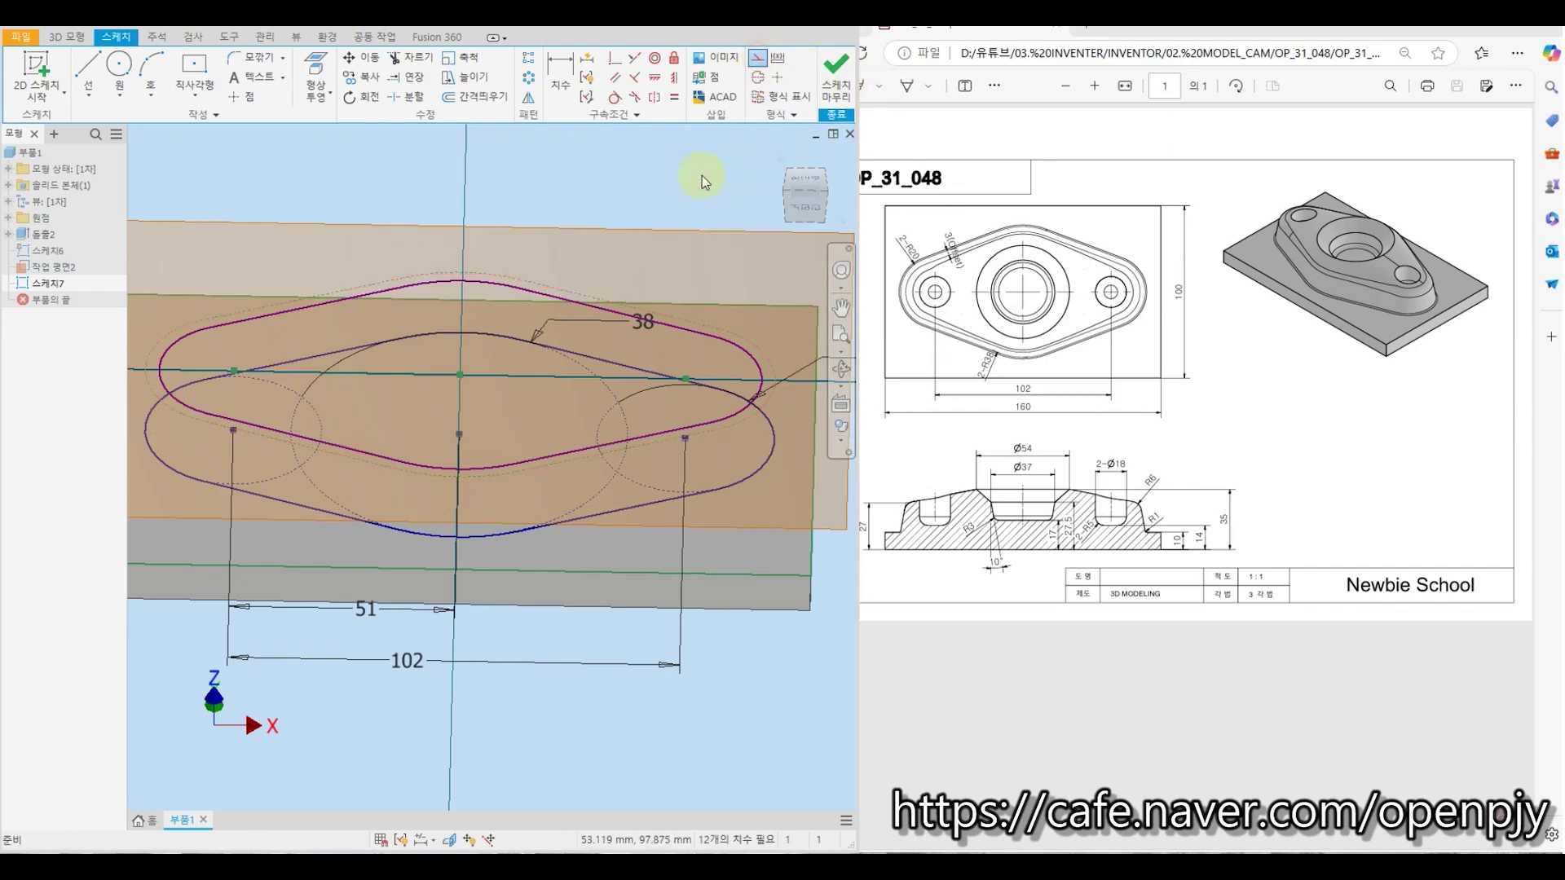
click(835, 74)
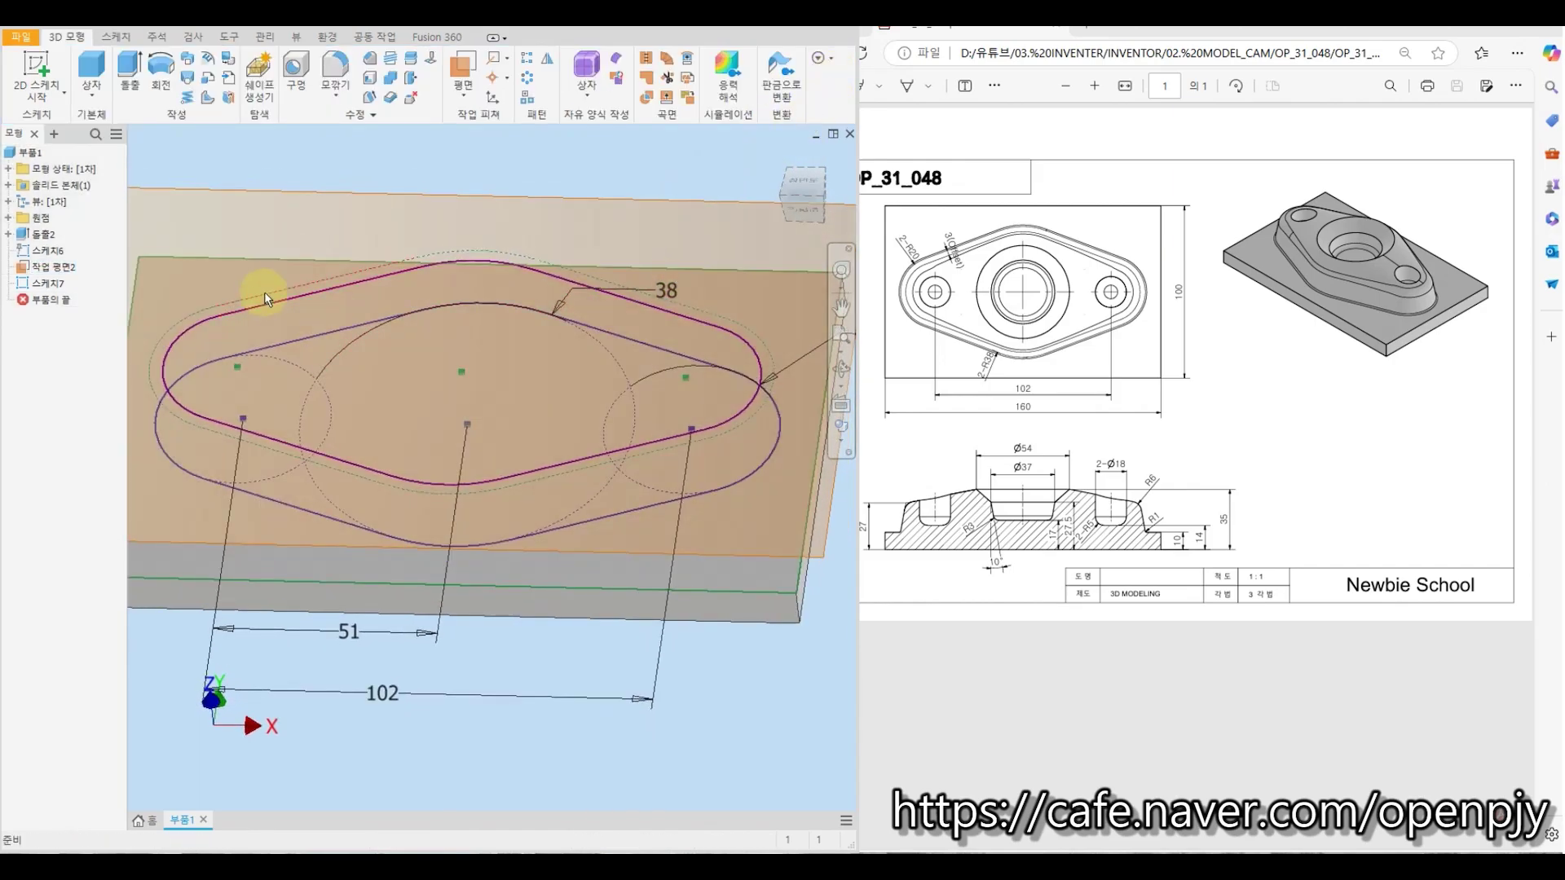
Hide the work plane above the base plate
click(47, 267)
right_click(51, 267)
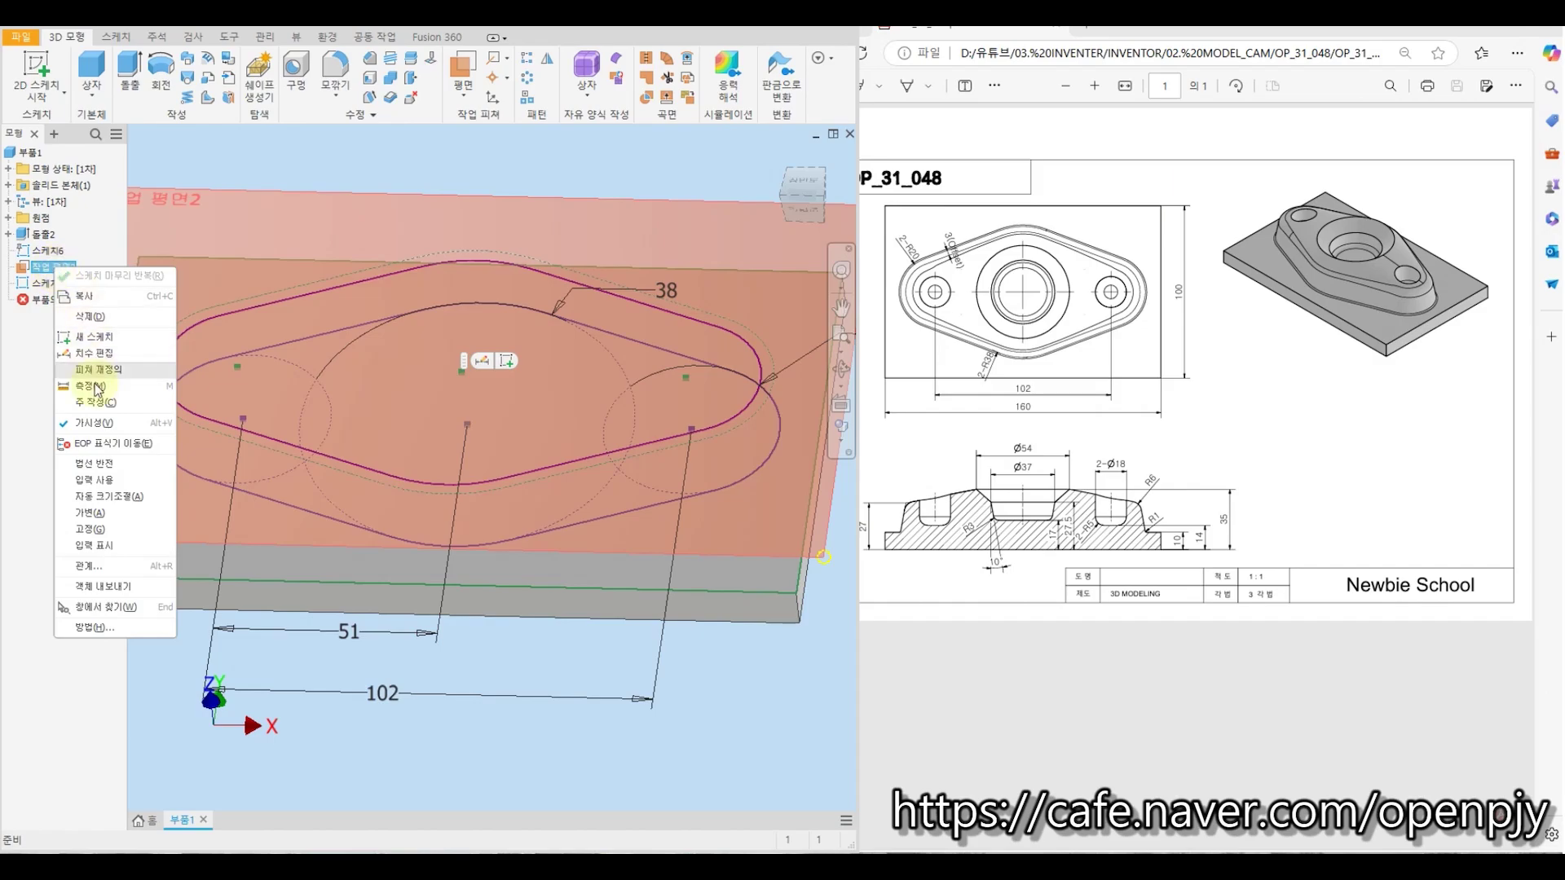
click(93, 424)
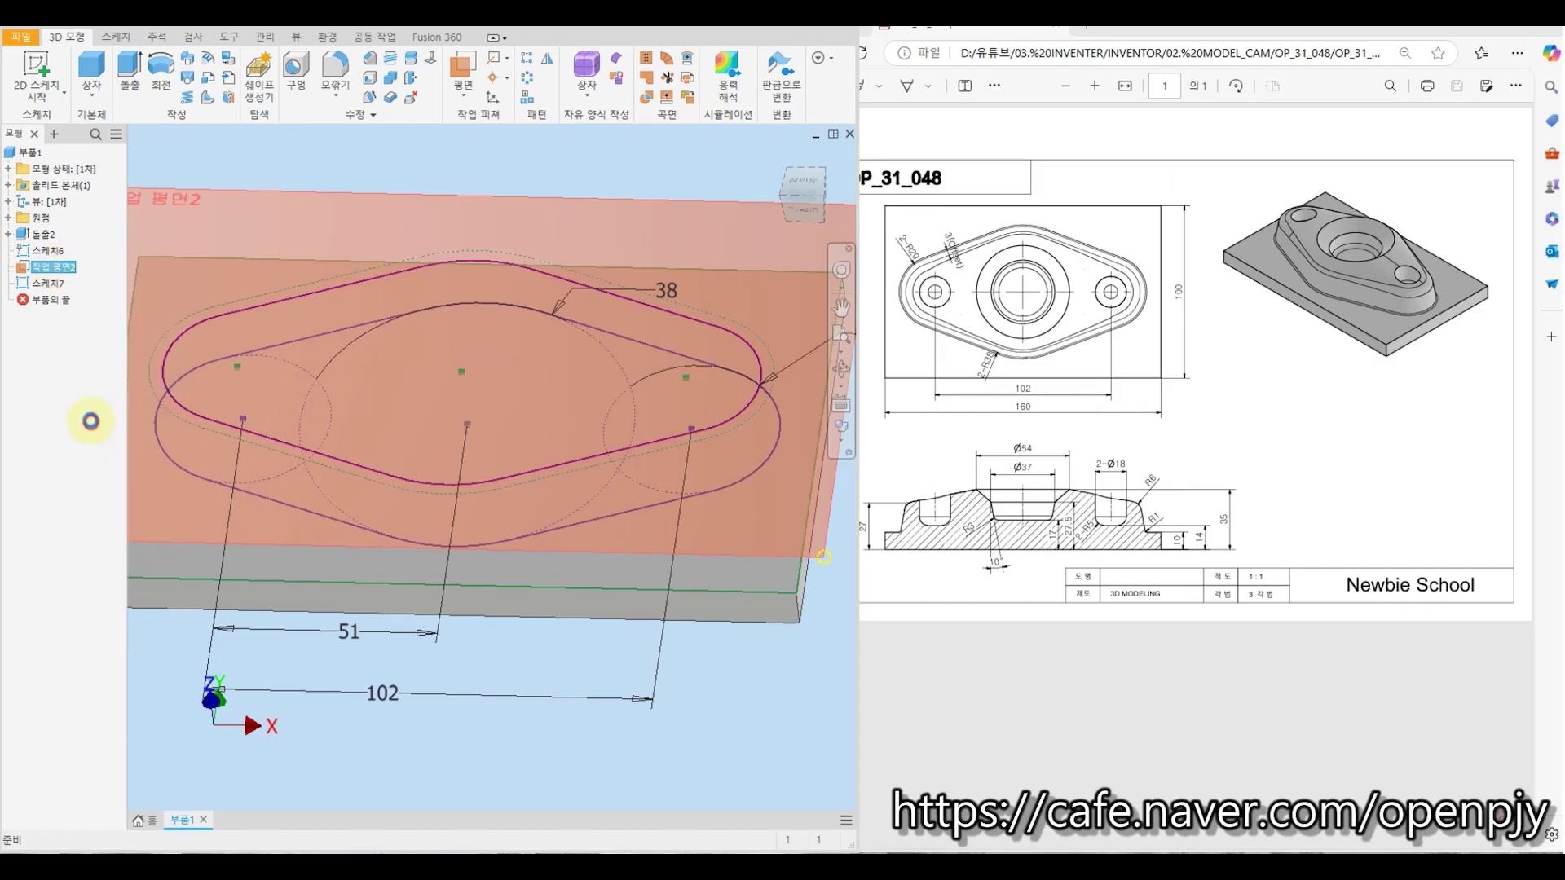
Loft a solid boss from the base plate's boss outline to the smaller upper outline, with tangent faces merged
click(188, 82)
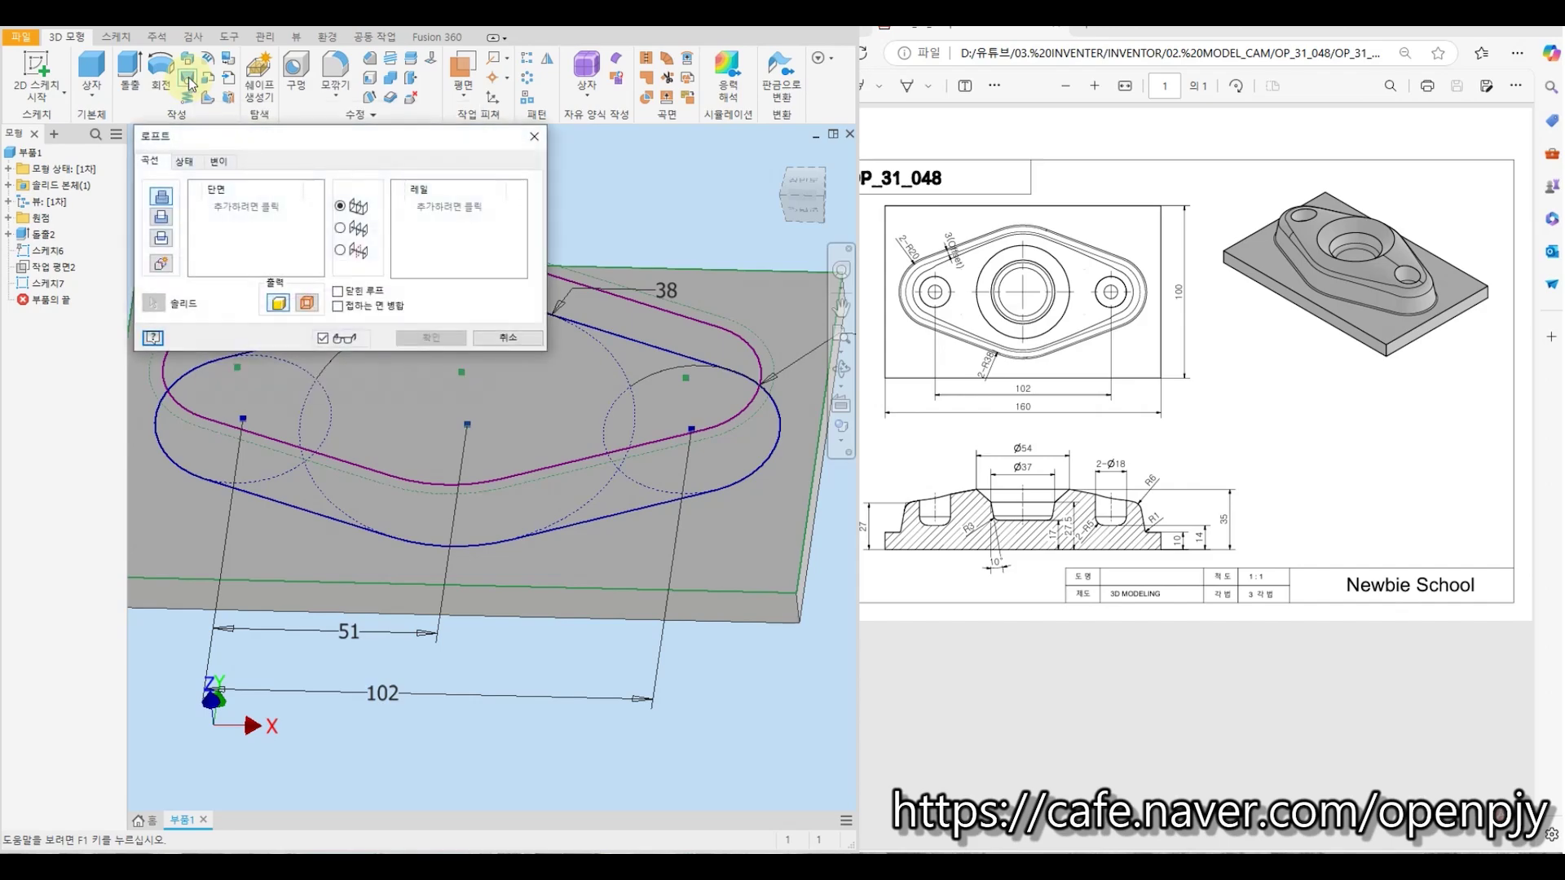
click(304, 512)
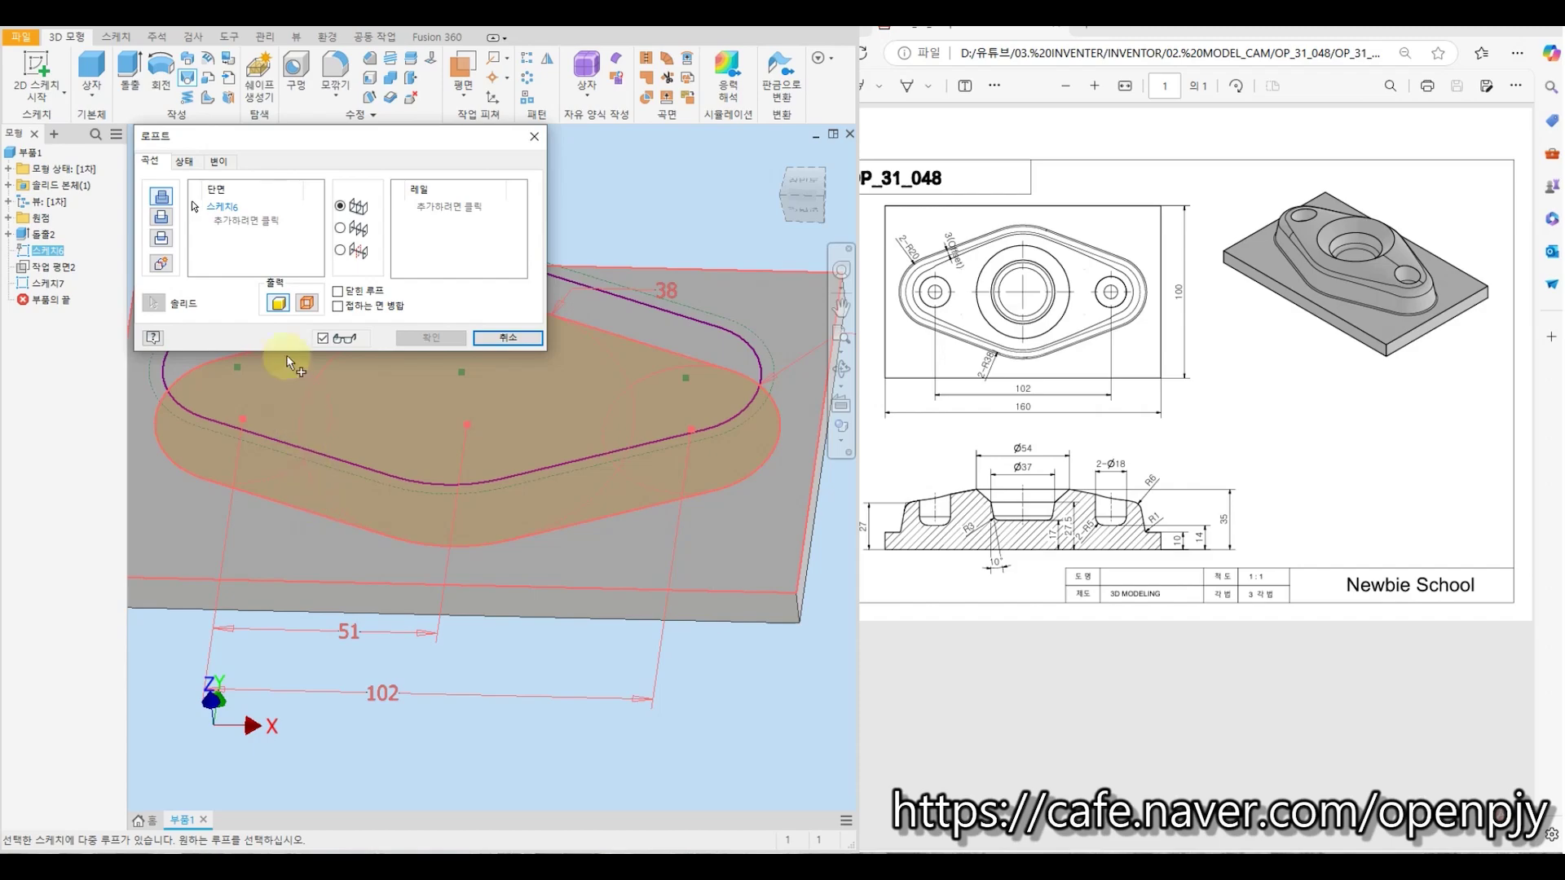
click(240, 238)
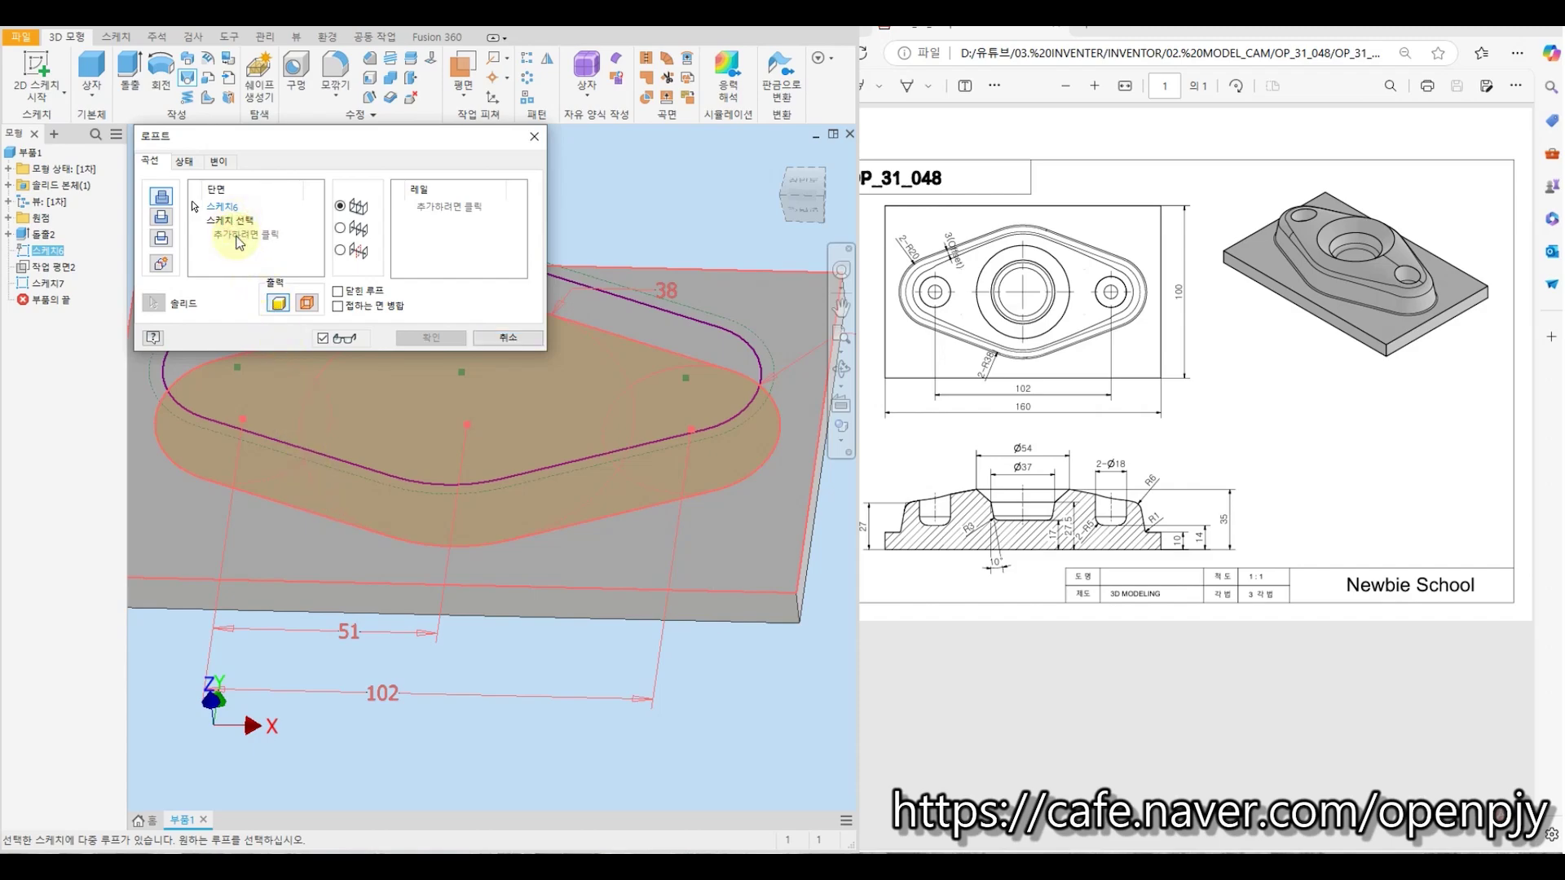
middle_drag(356, 413, 453, 562)
click(446, 542)
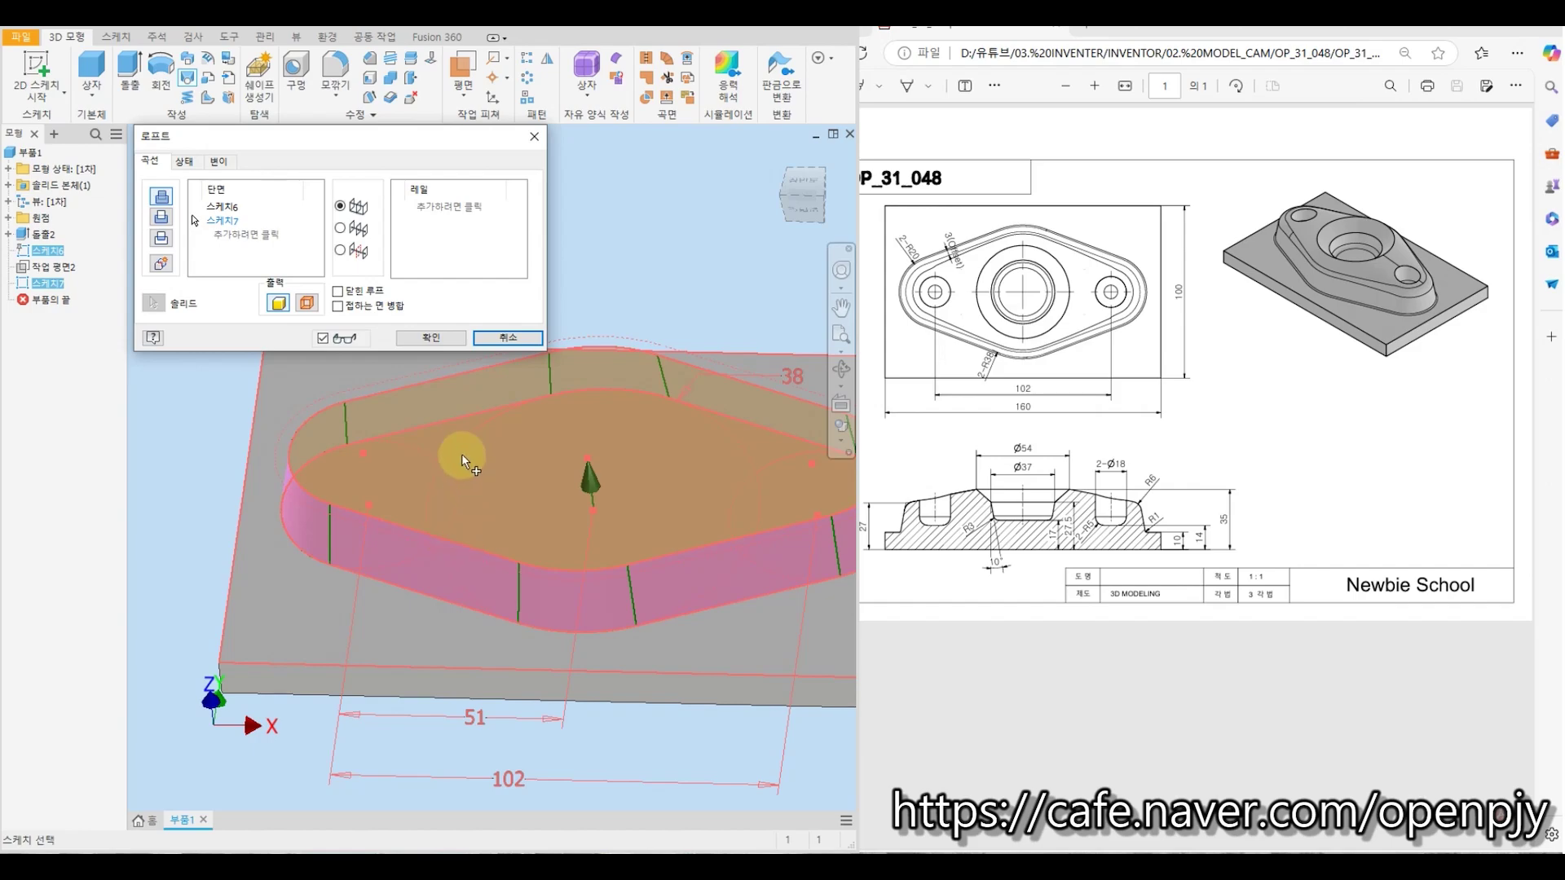
click(350, 308)
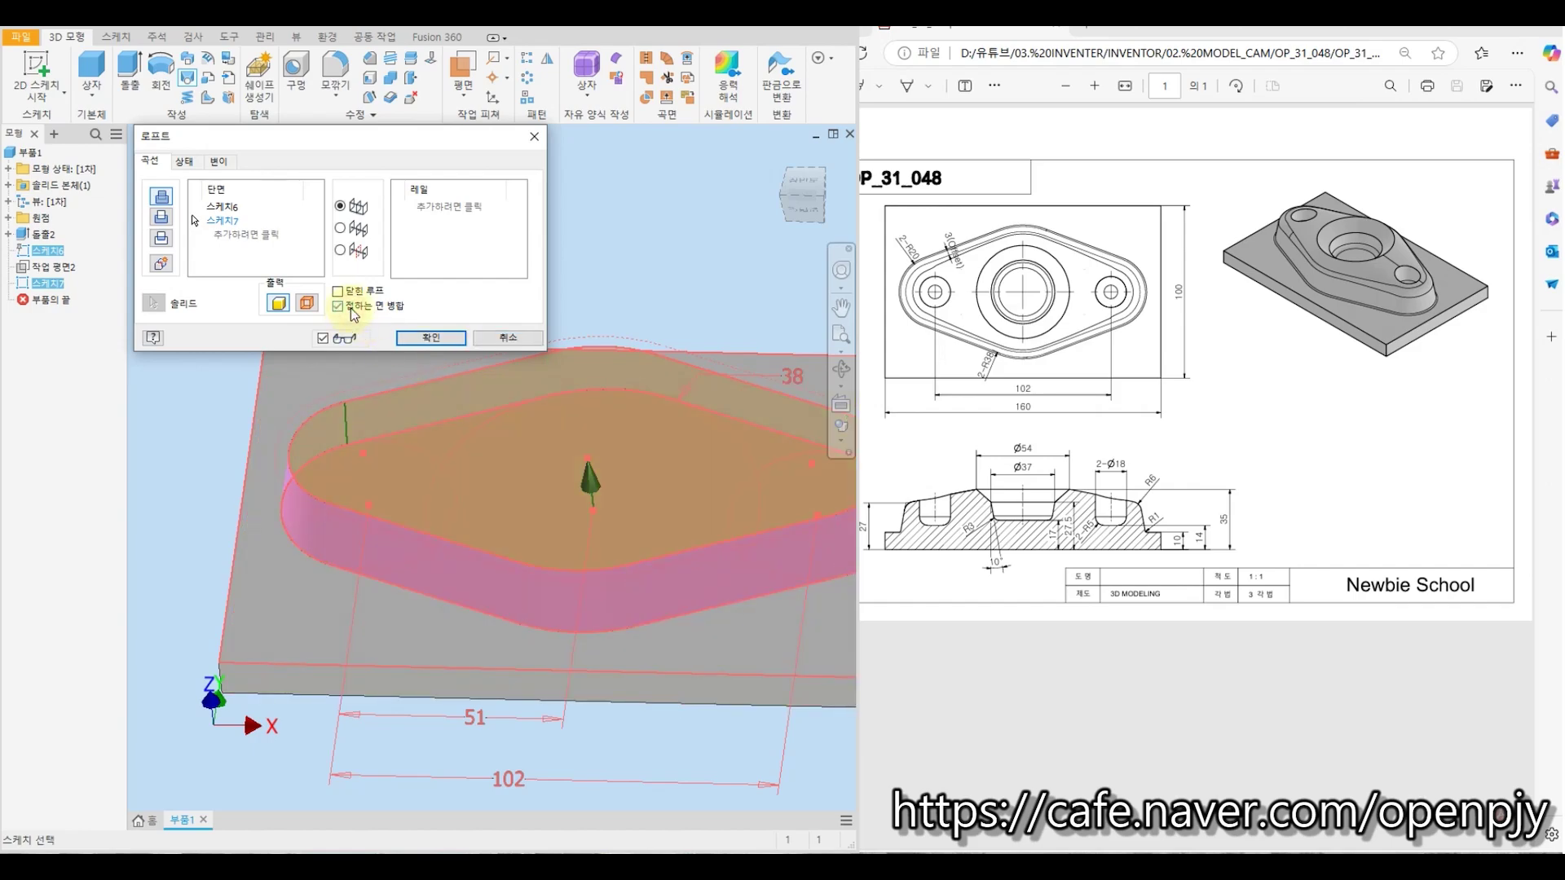
scroll(453, 369, down, 3)
shift+middle_drag(707, 571, 786, 594)
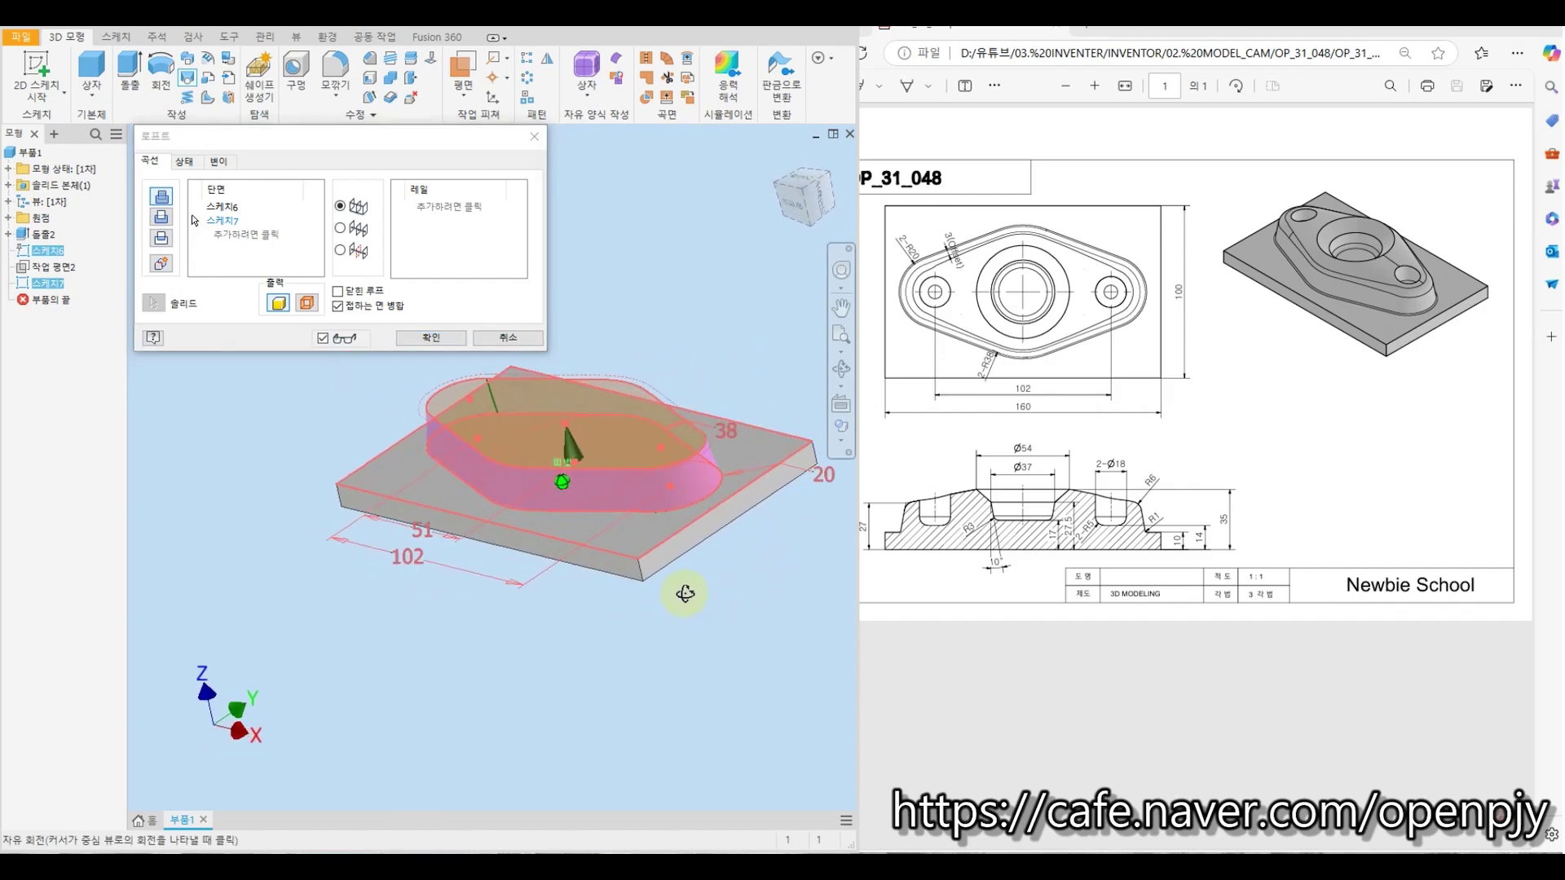
click(418, 336)
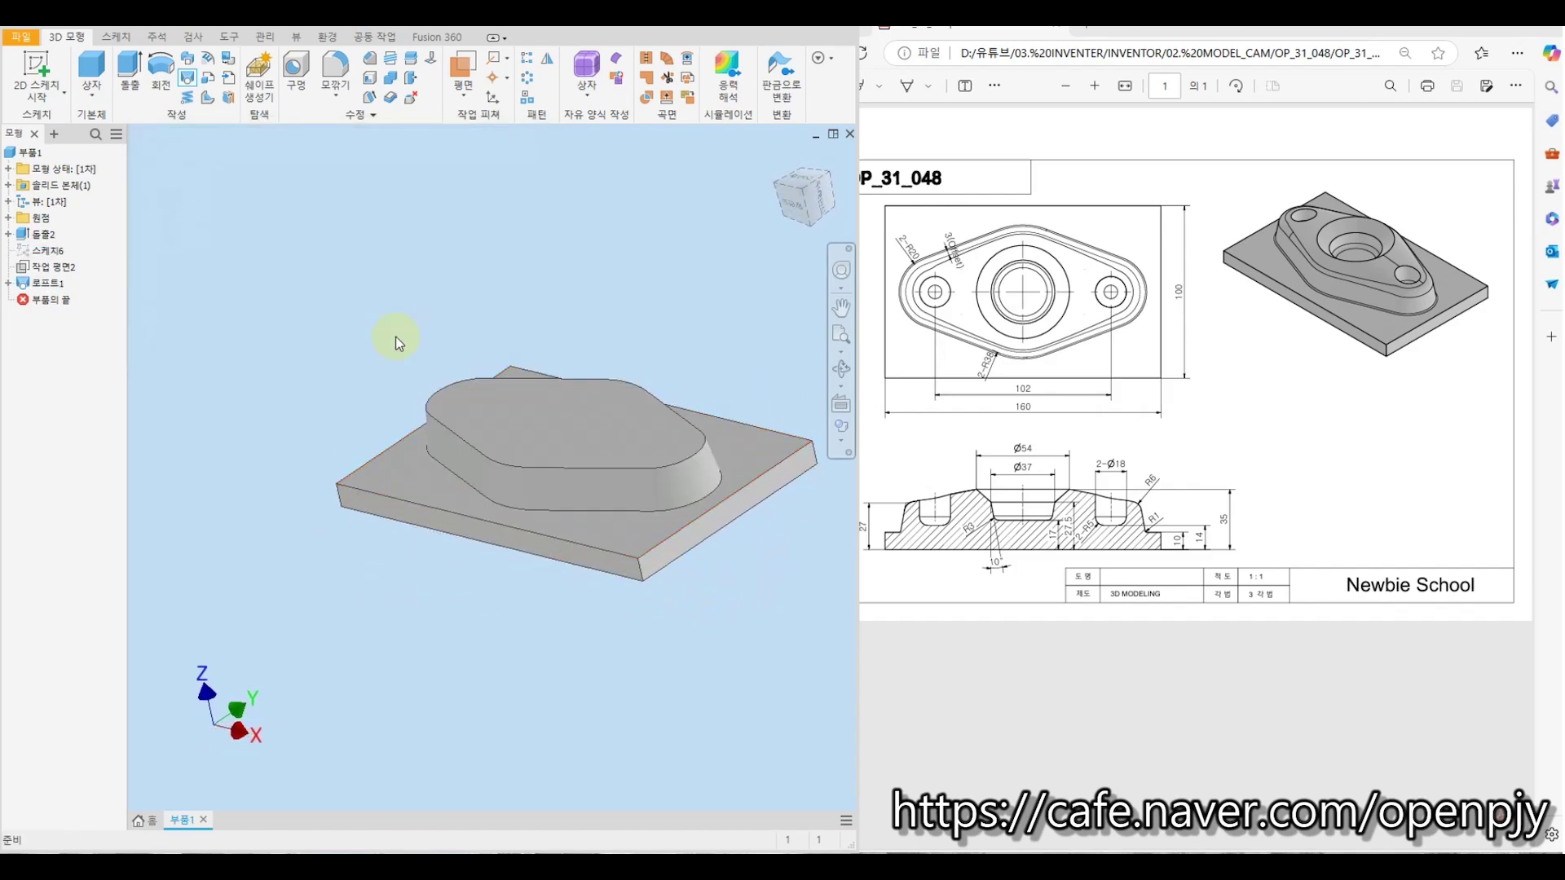
shift+middle_drag(315, 353, 361, 361)
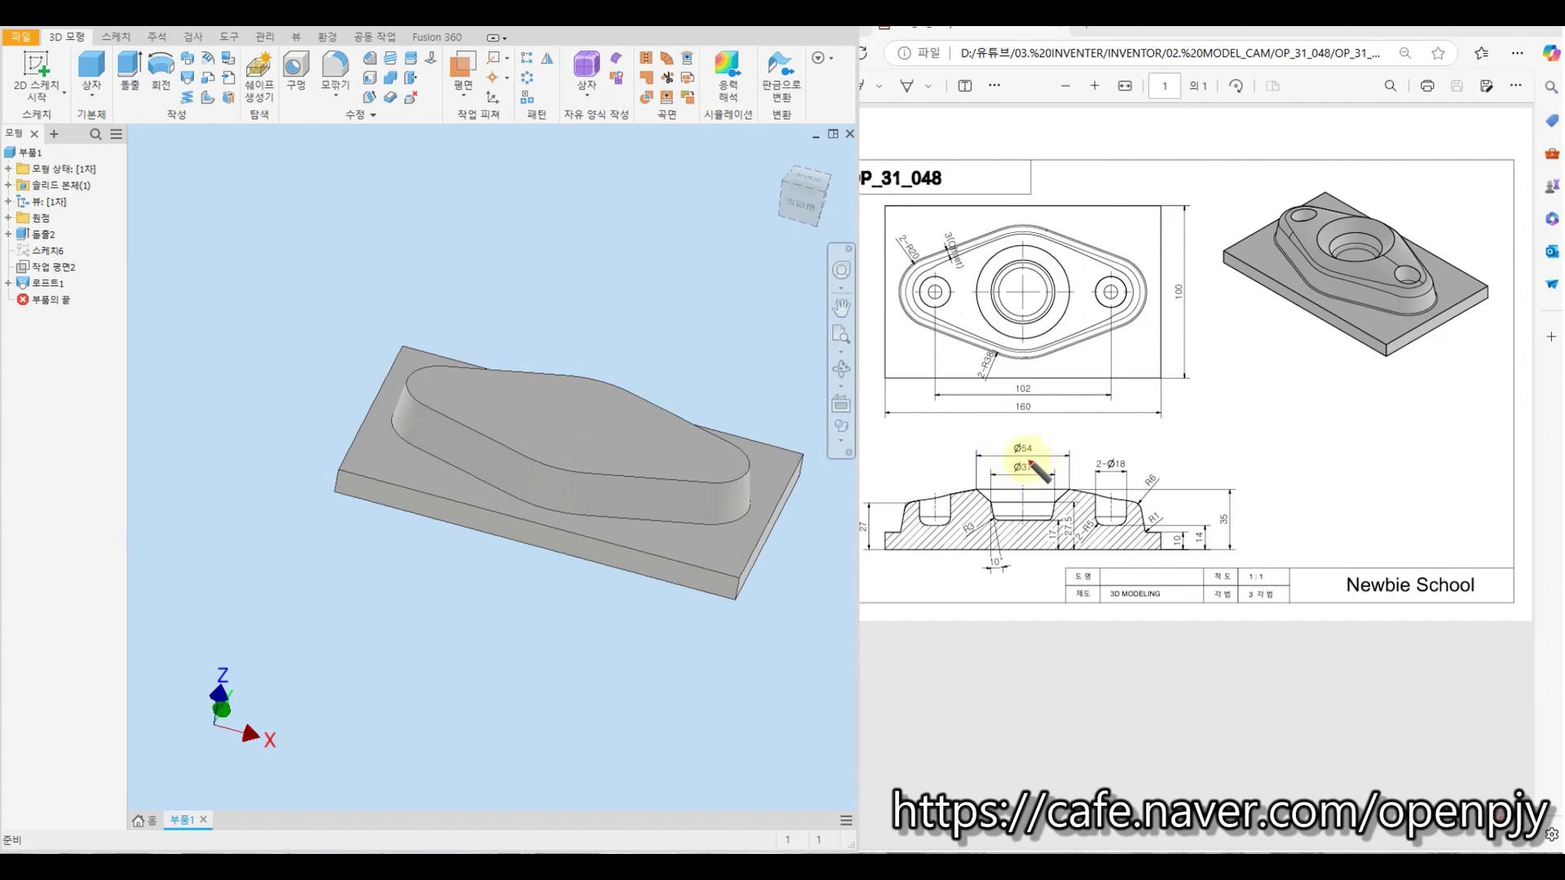
mouse_move(1019, 458)
mouse_down()
mouse_move(1033, 444)
mouse_move(1029, 463)
mouse_move(1011, 458)
mouse_move(1019, 486)
mouse_up()
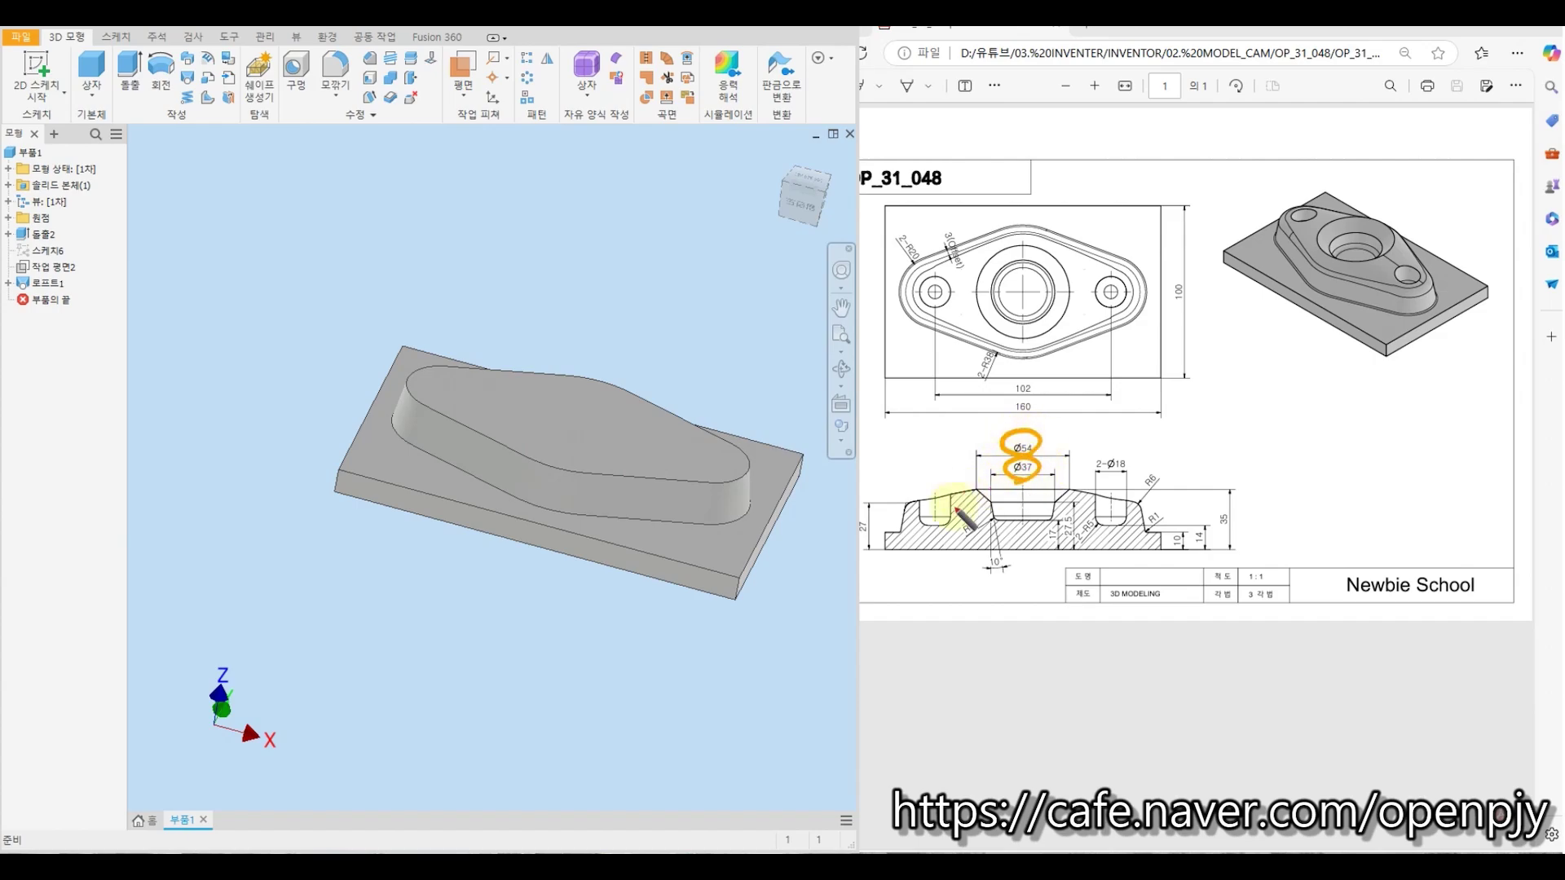
mouse_move(1011, 568)
mouse_down()
mouse_move(978, 575)
mouse_move(1009, 580)
mouse_move(1076, 533)
mouse_up()
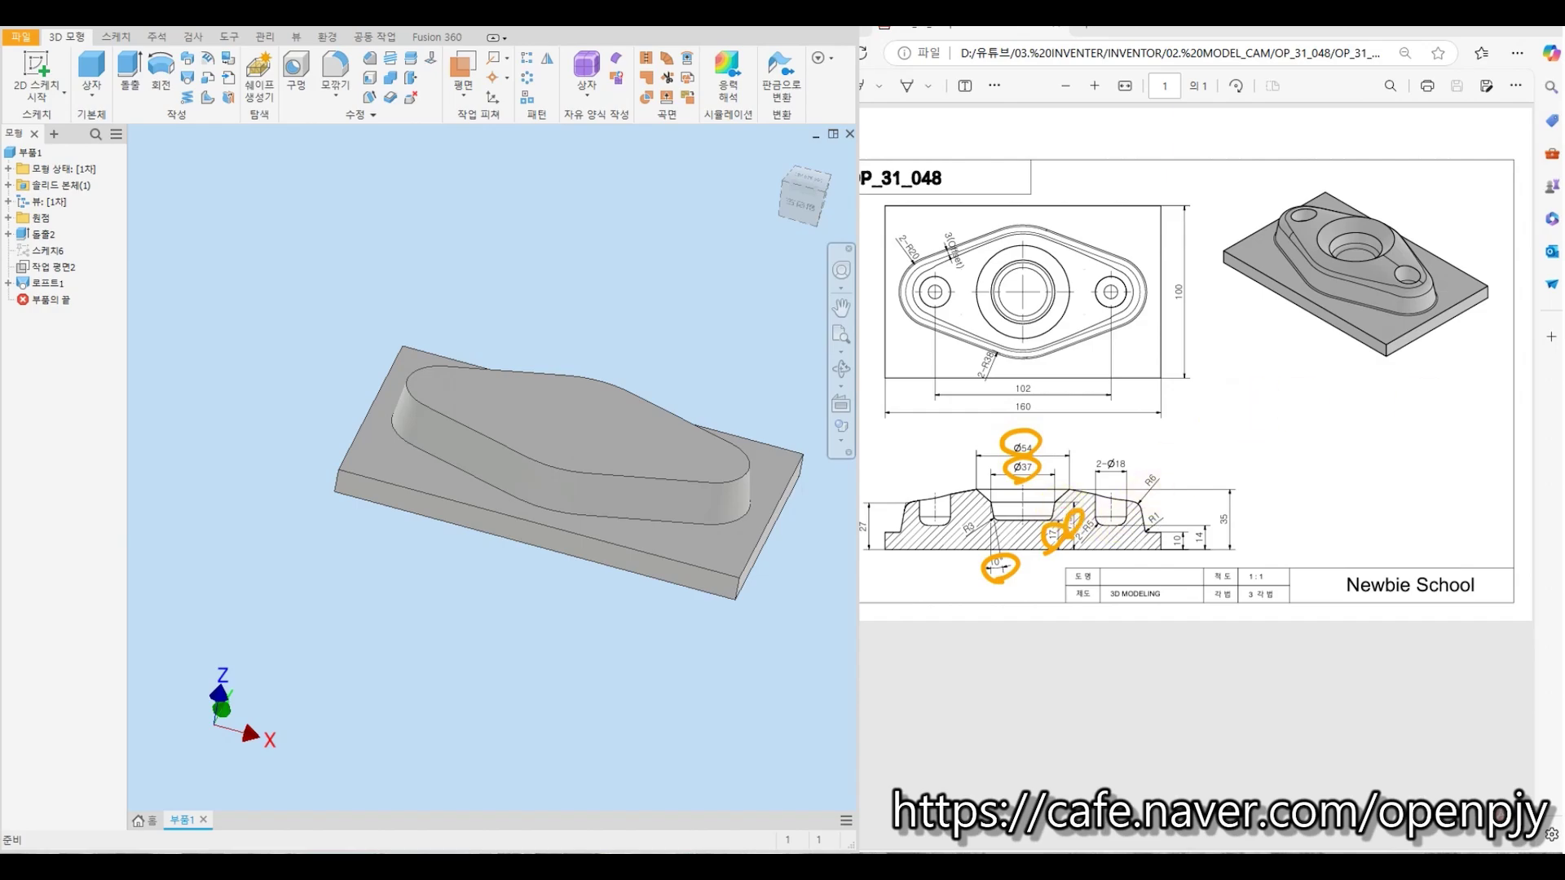
key(e)
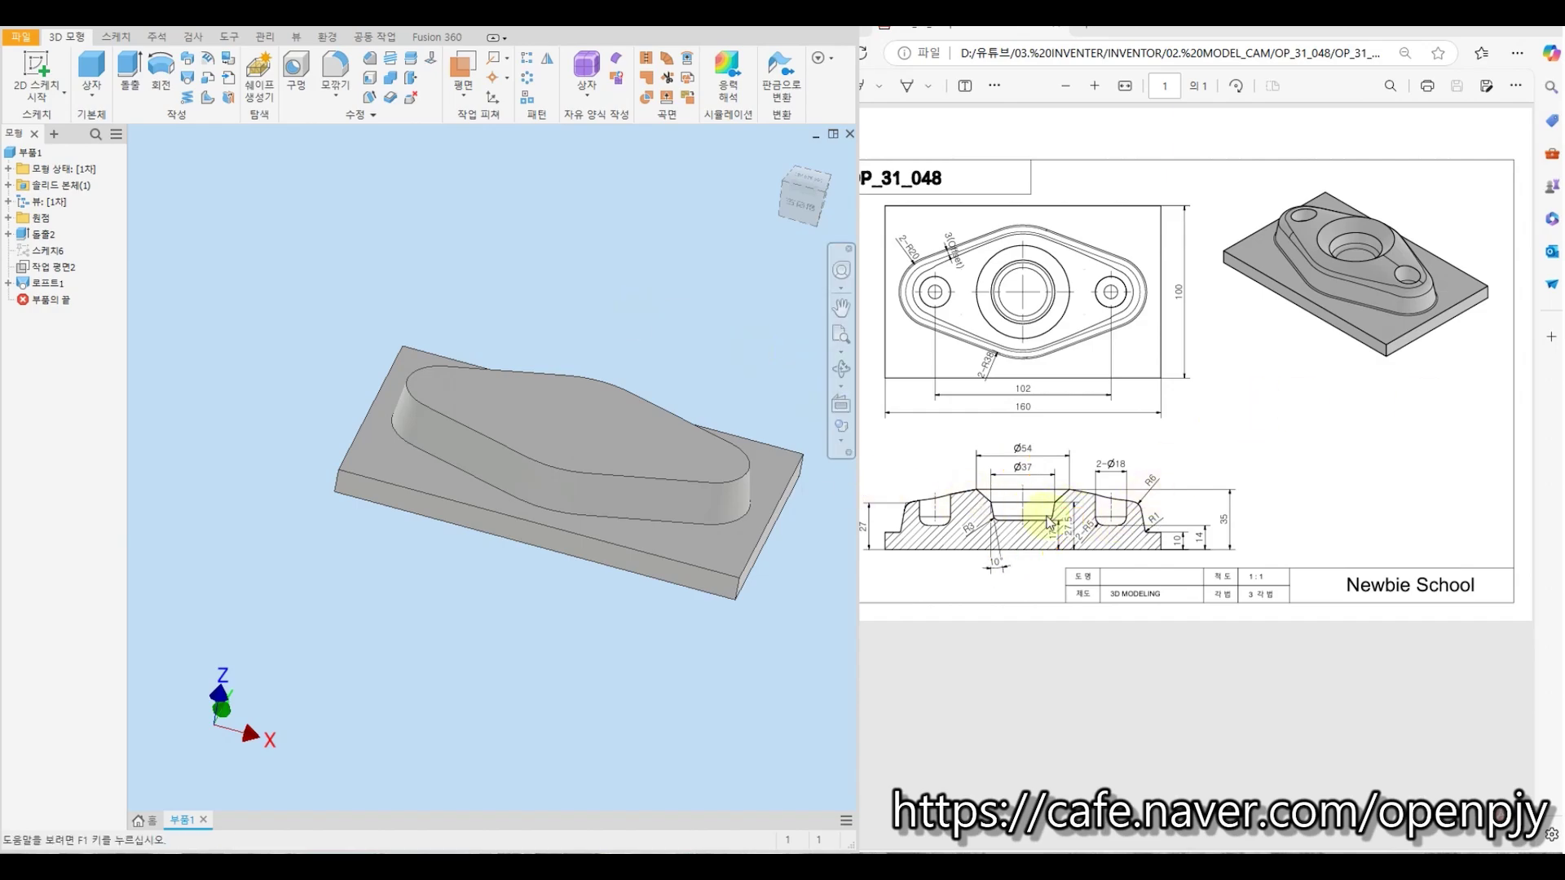
Start a new 2D sketch on the origin's XZ plane
click(38, 67)
click(8, 219)
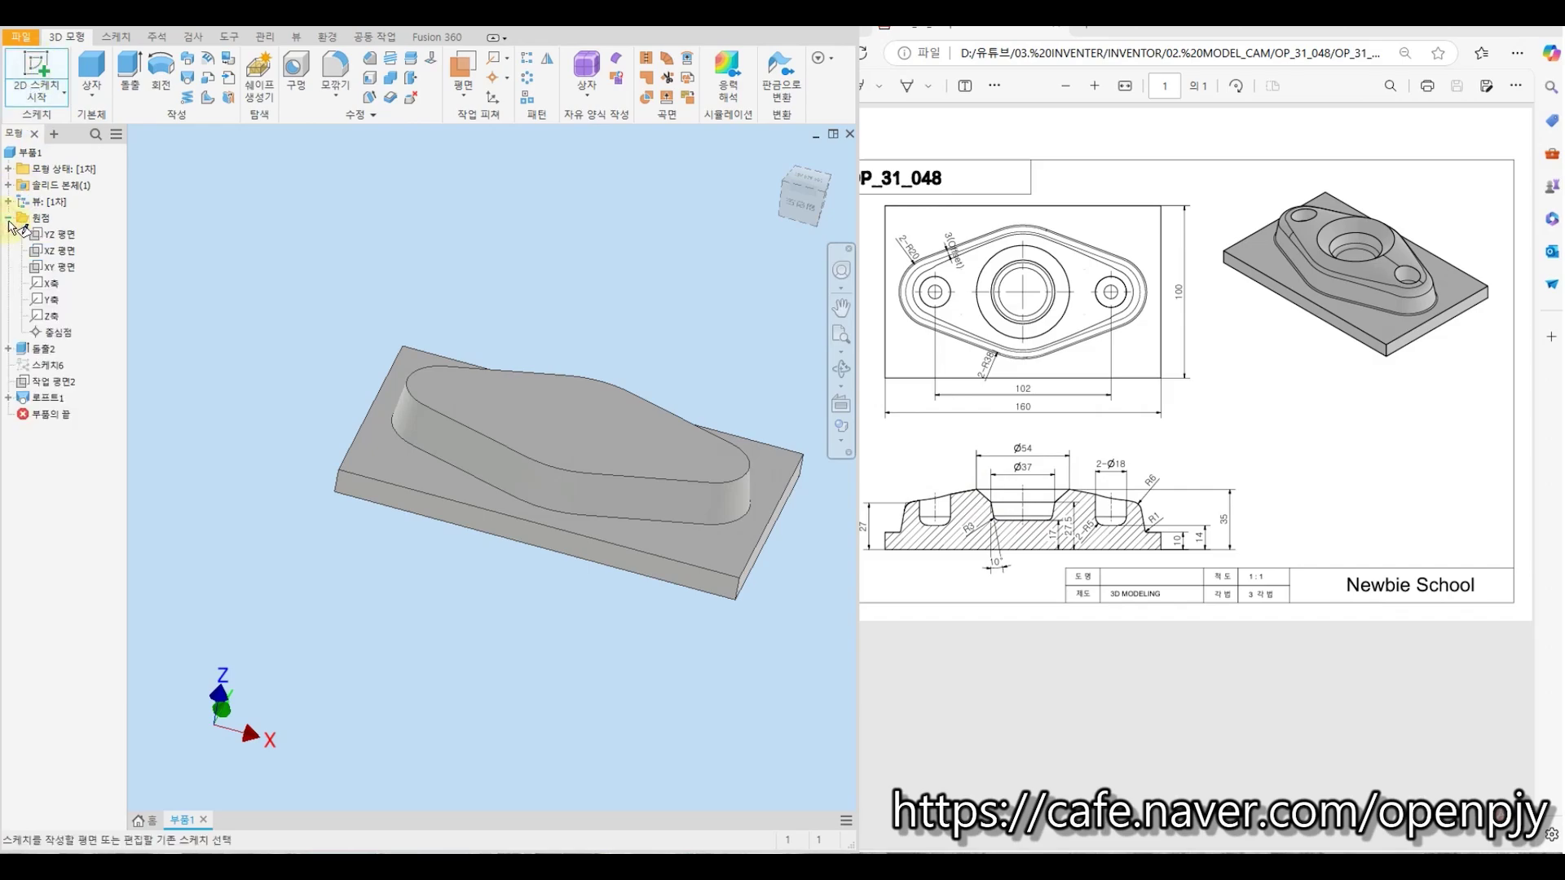
click(64, 254)
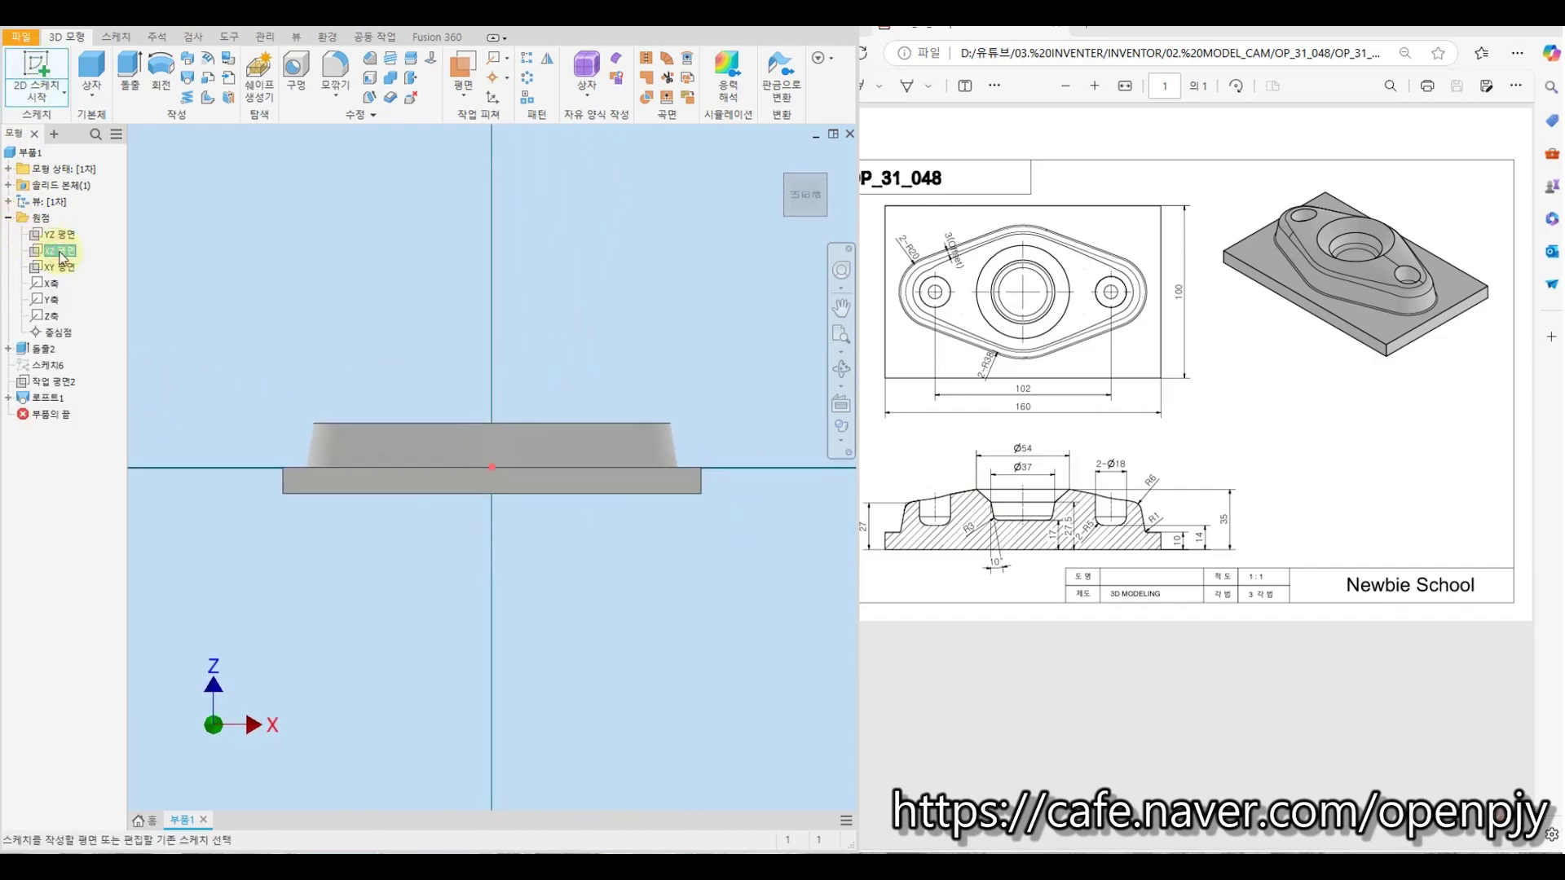
Draw a stepped line chain: about 55 mm up from the origin, about 37 mm across, two inward slanted segments, and a bottom line crossing the axis
click(89, 69)
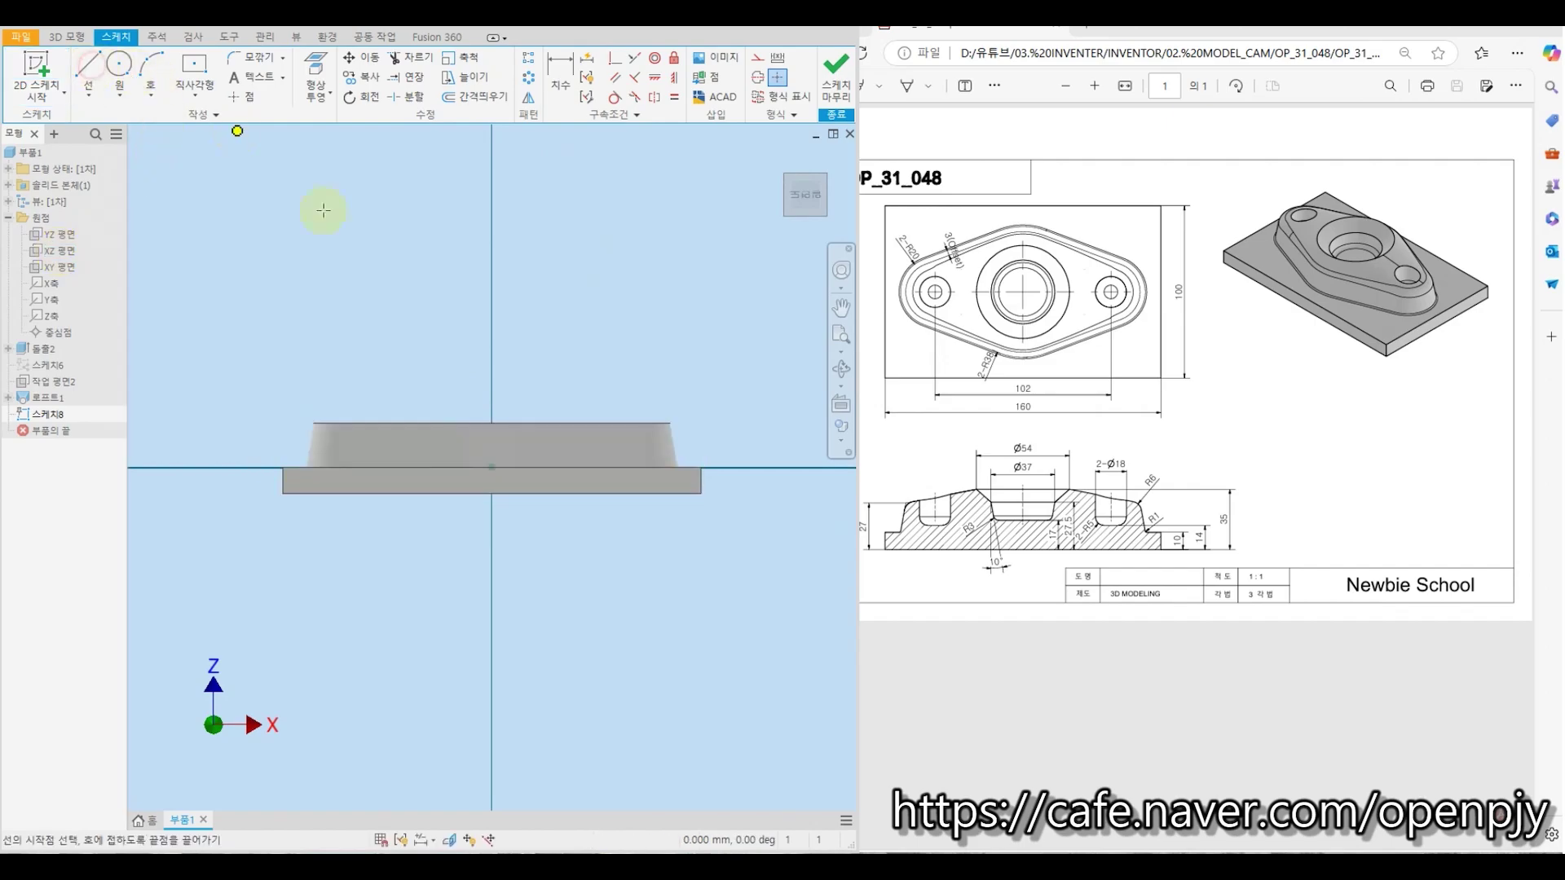
click(493, 467)
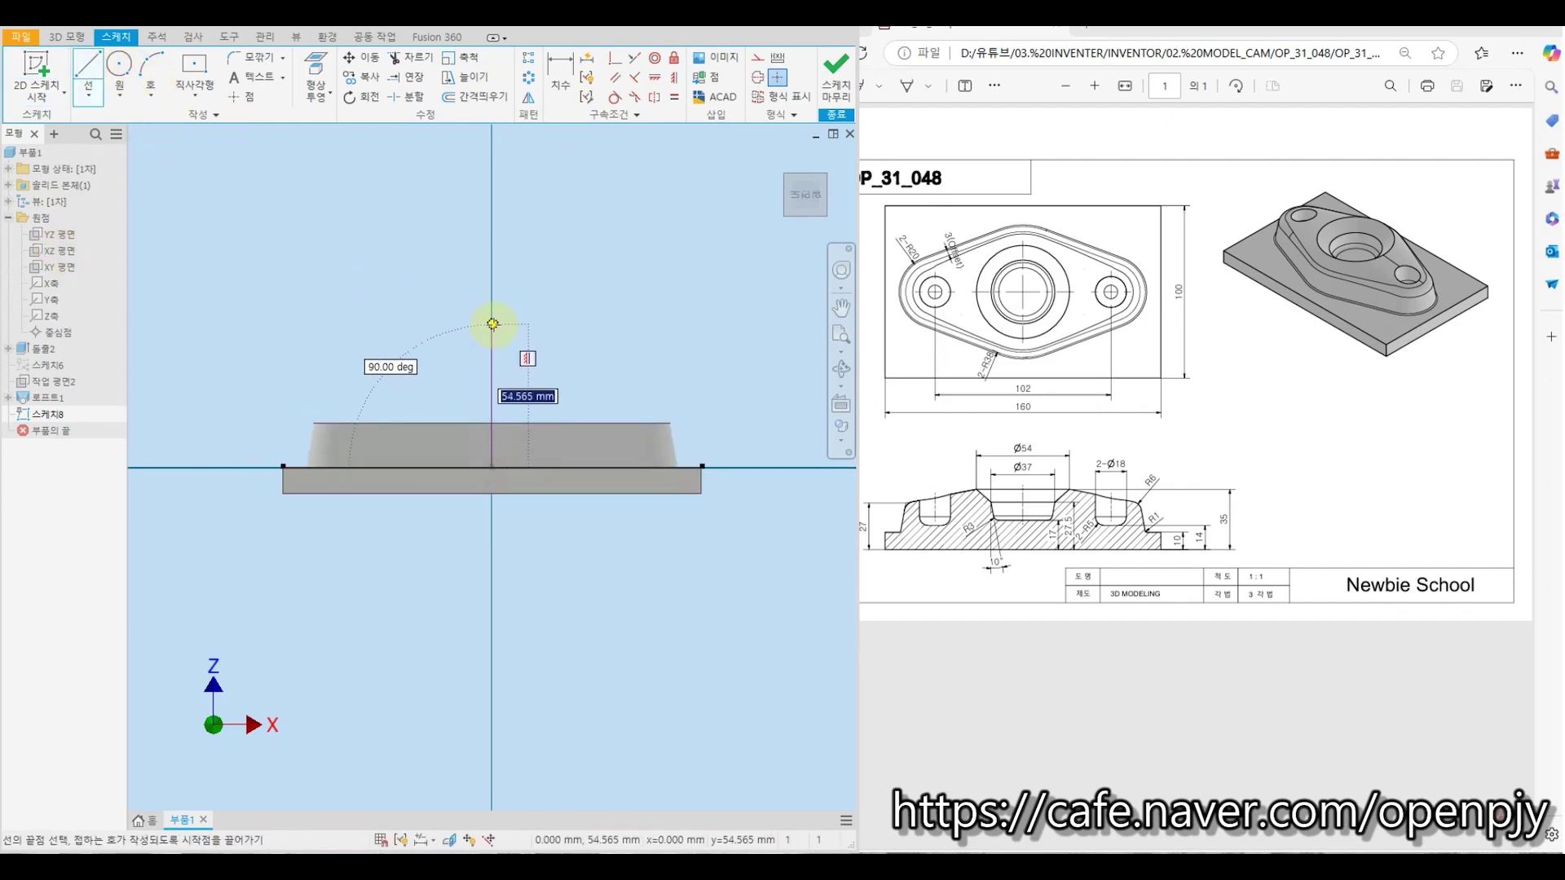
click(492, 324)
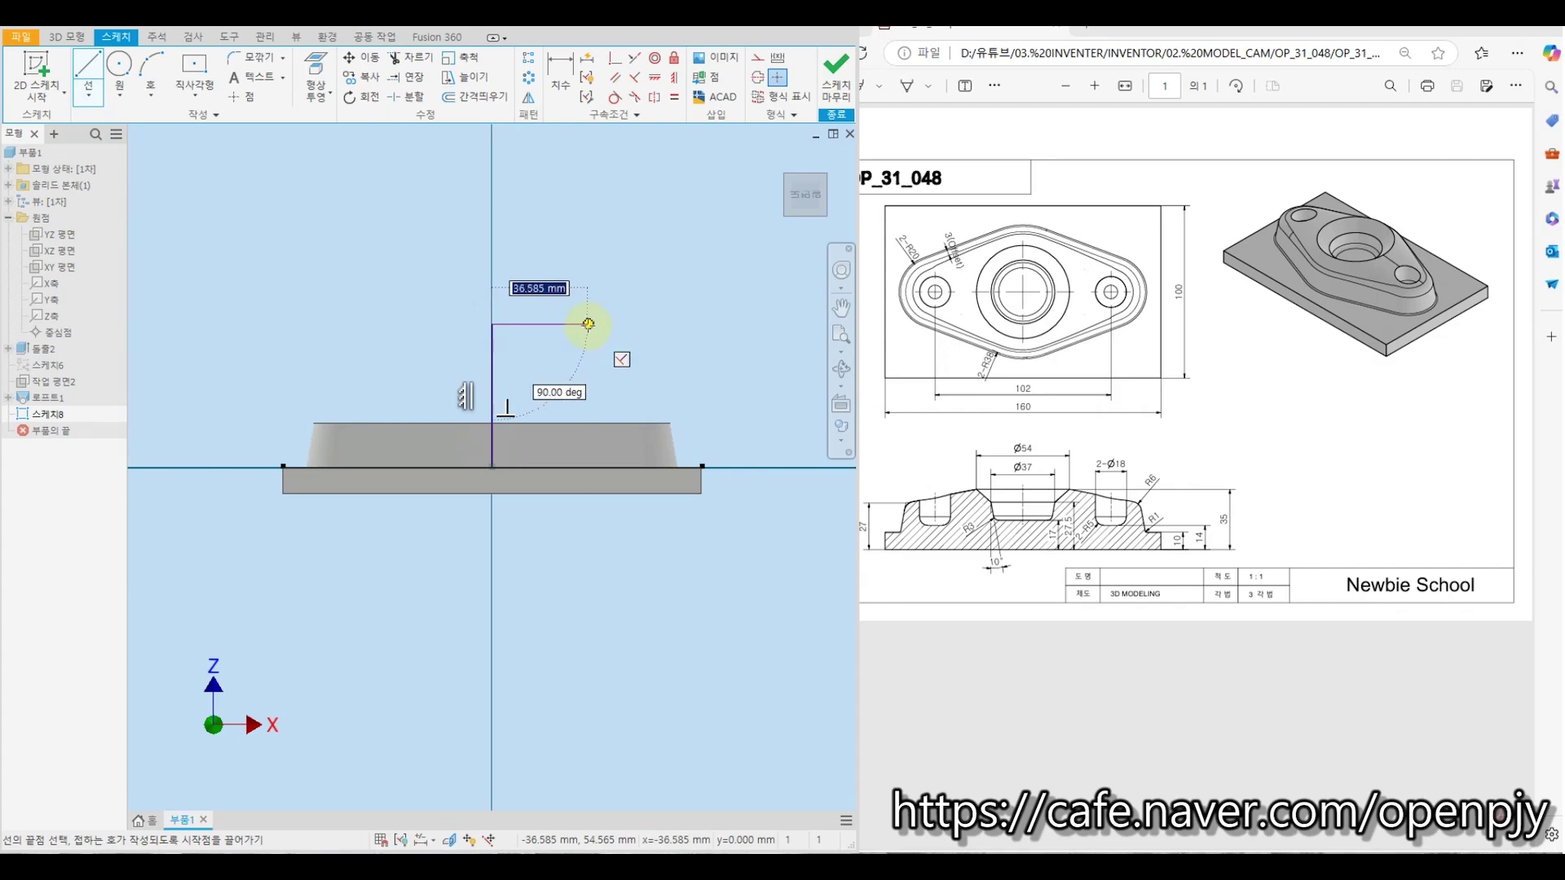
click(544, 354)
click(534, 415)
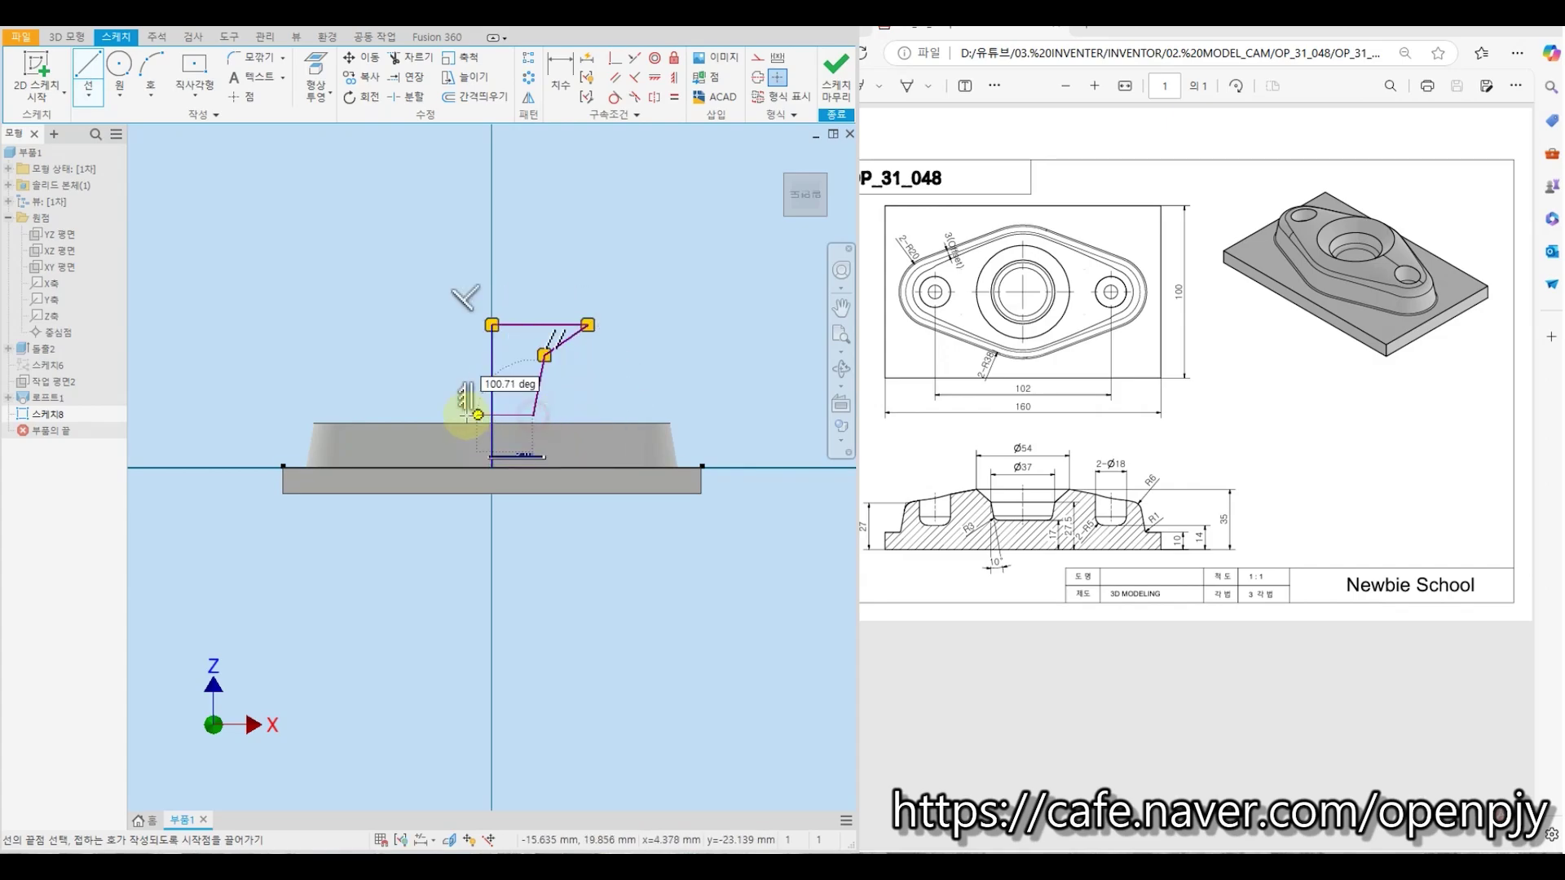
click(458, 415)
key(Escape)
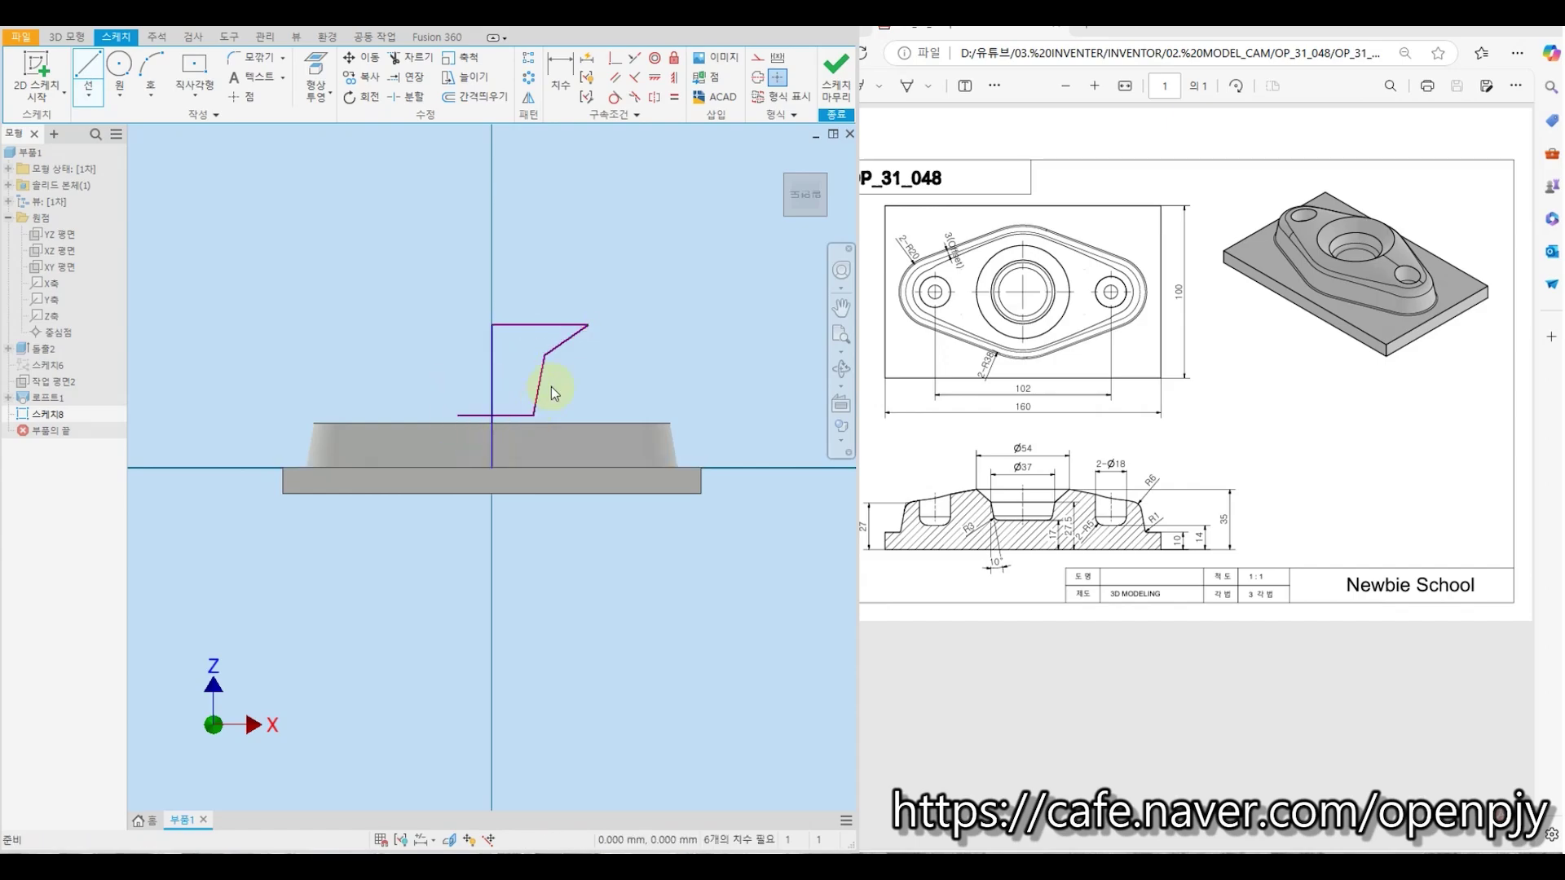
Trim the bottom line's overhang beyond the axis and the vertical line's portion below the profile to close the outline
scroll(551, 387, up, 2)
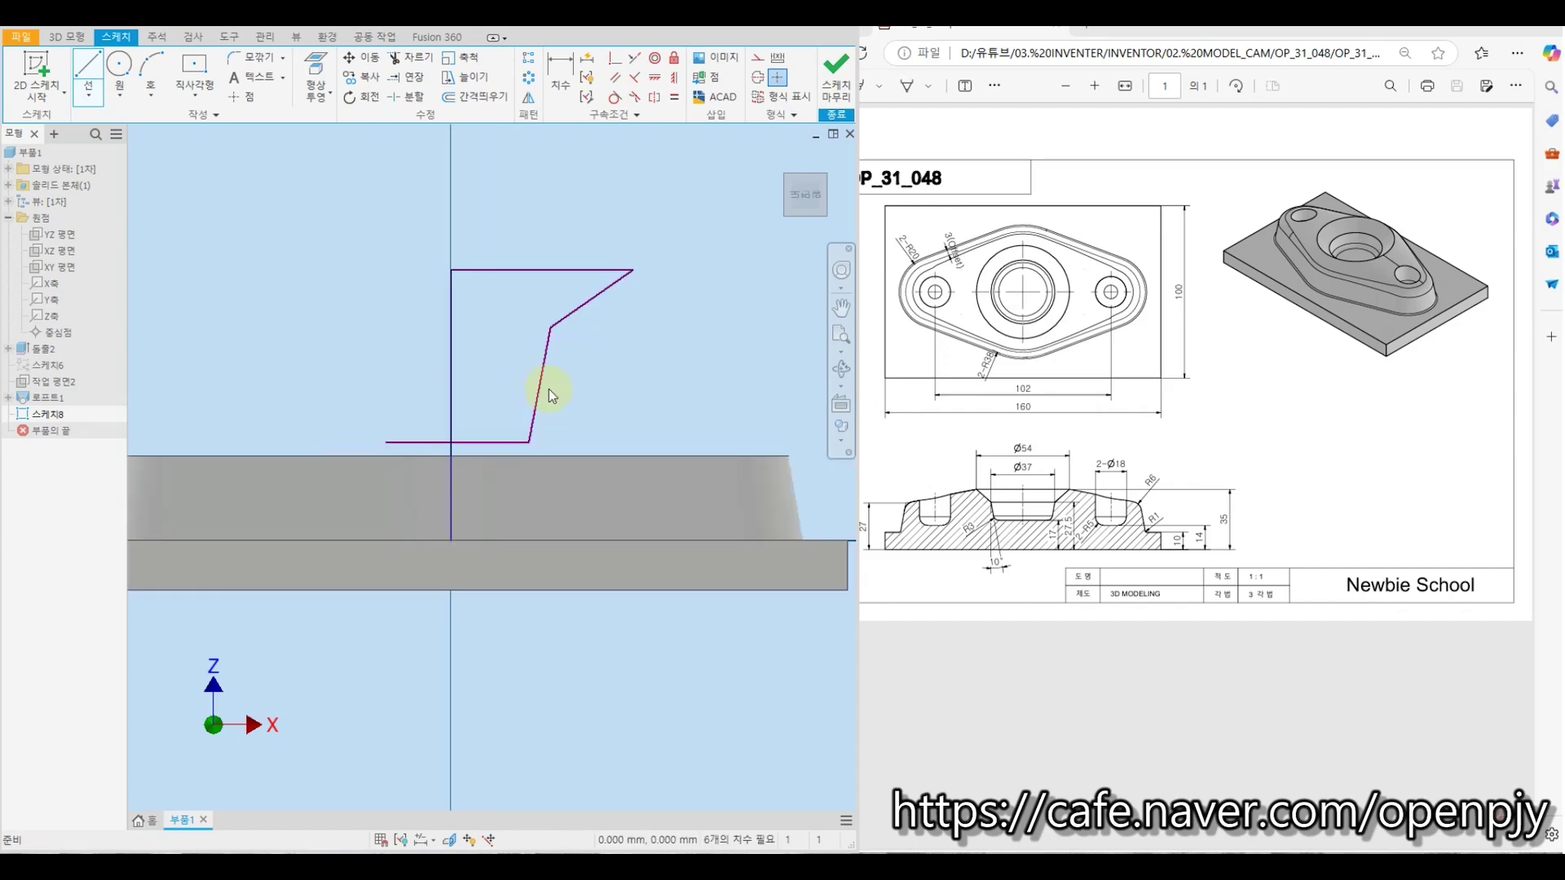
click(412, 57)
click(405, 443)
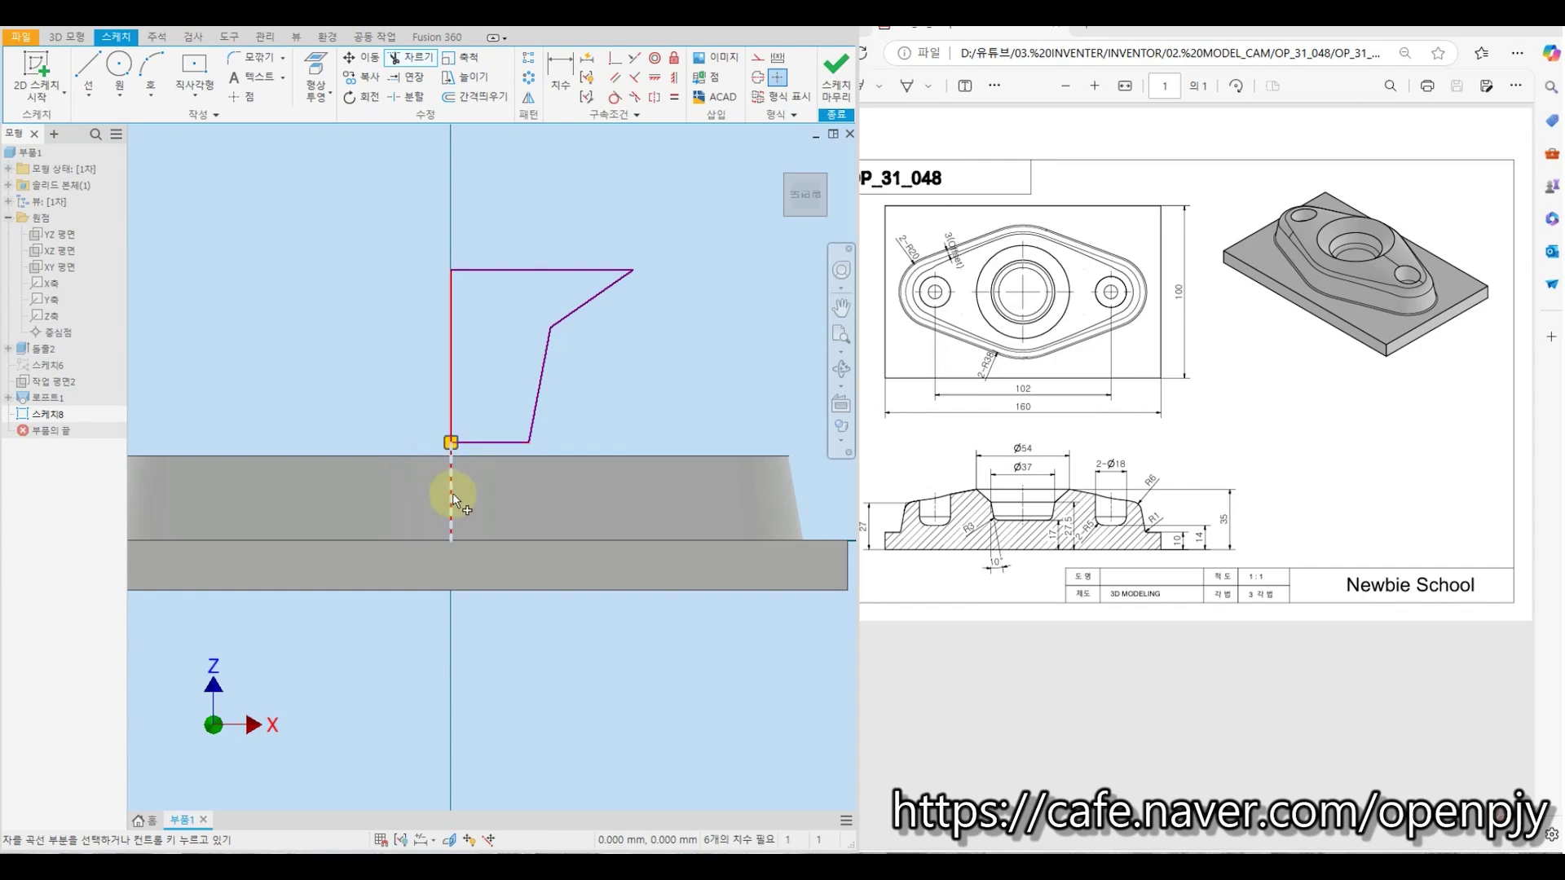
click(450, 494)
key(Escape)
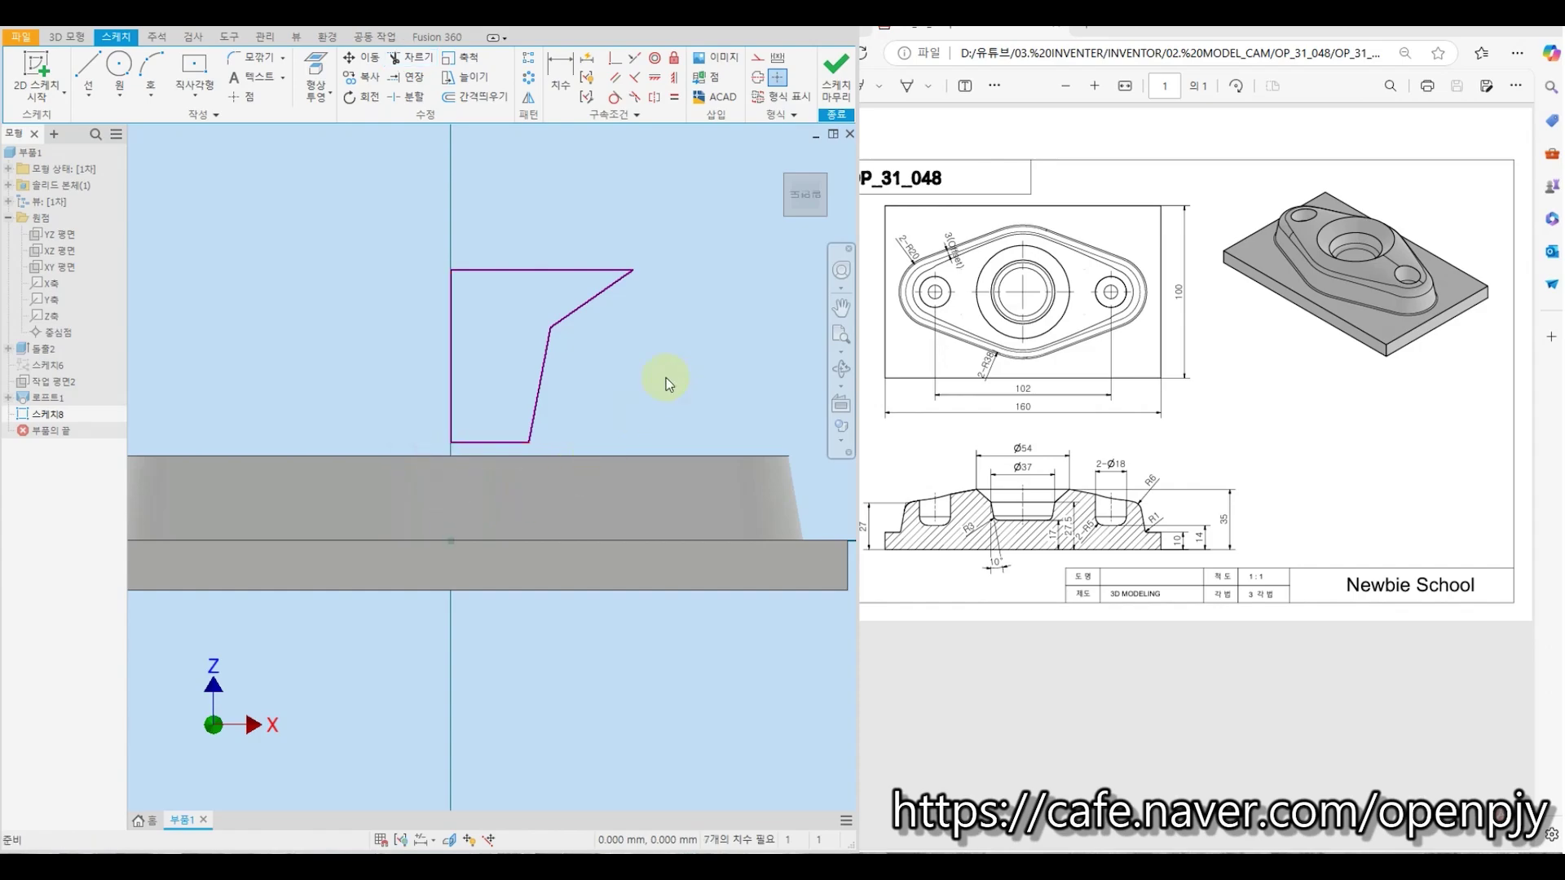
Constrain the profile's lower inner corner vertically to the origin and convert the profile's vertical edge to a centerline
click(673, 77)
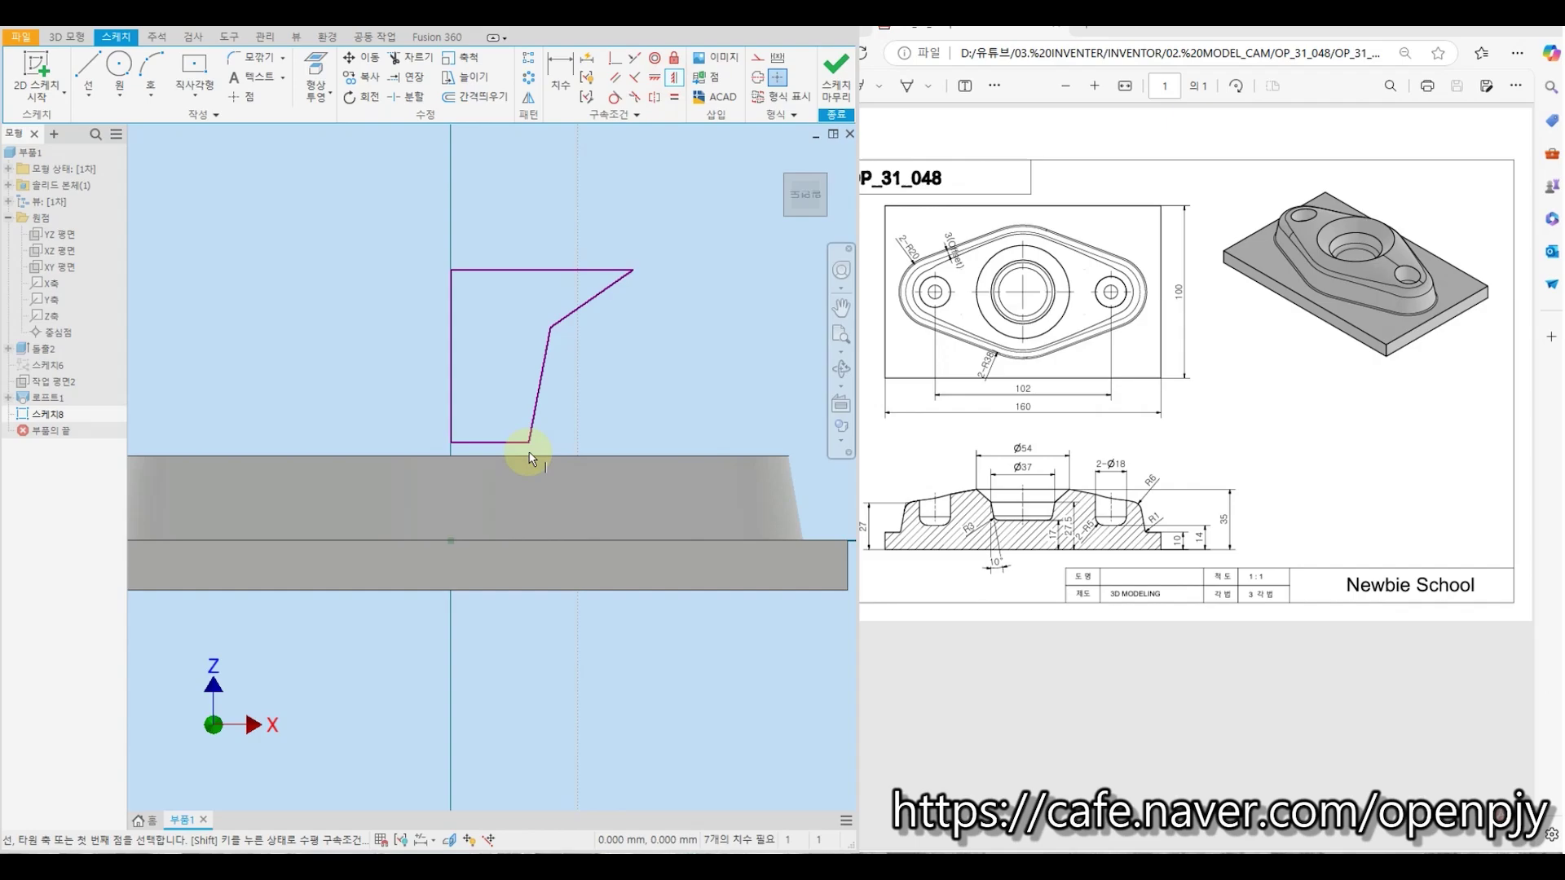
click(452, 540)
click(451, 443)
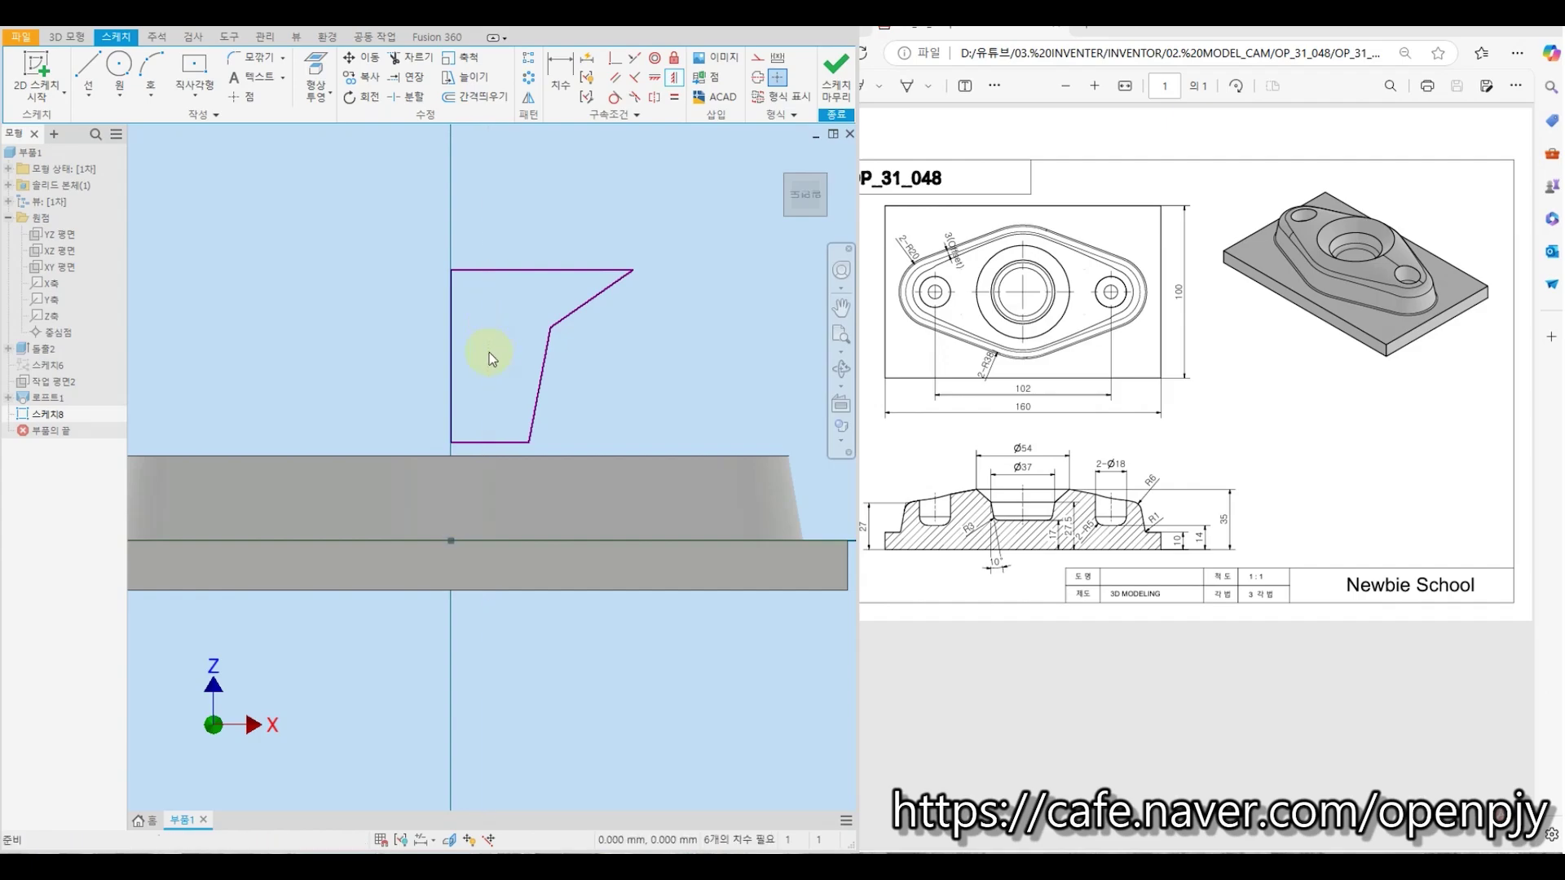
key(Escape)
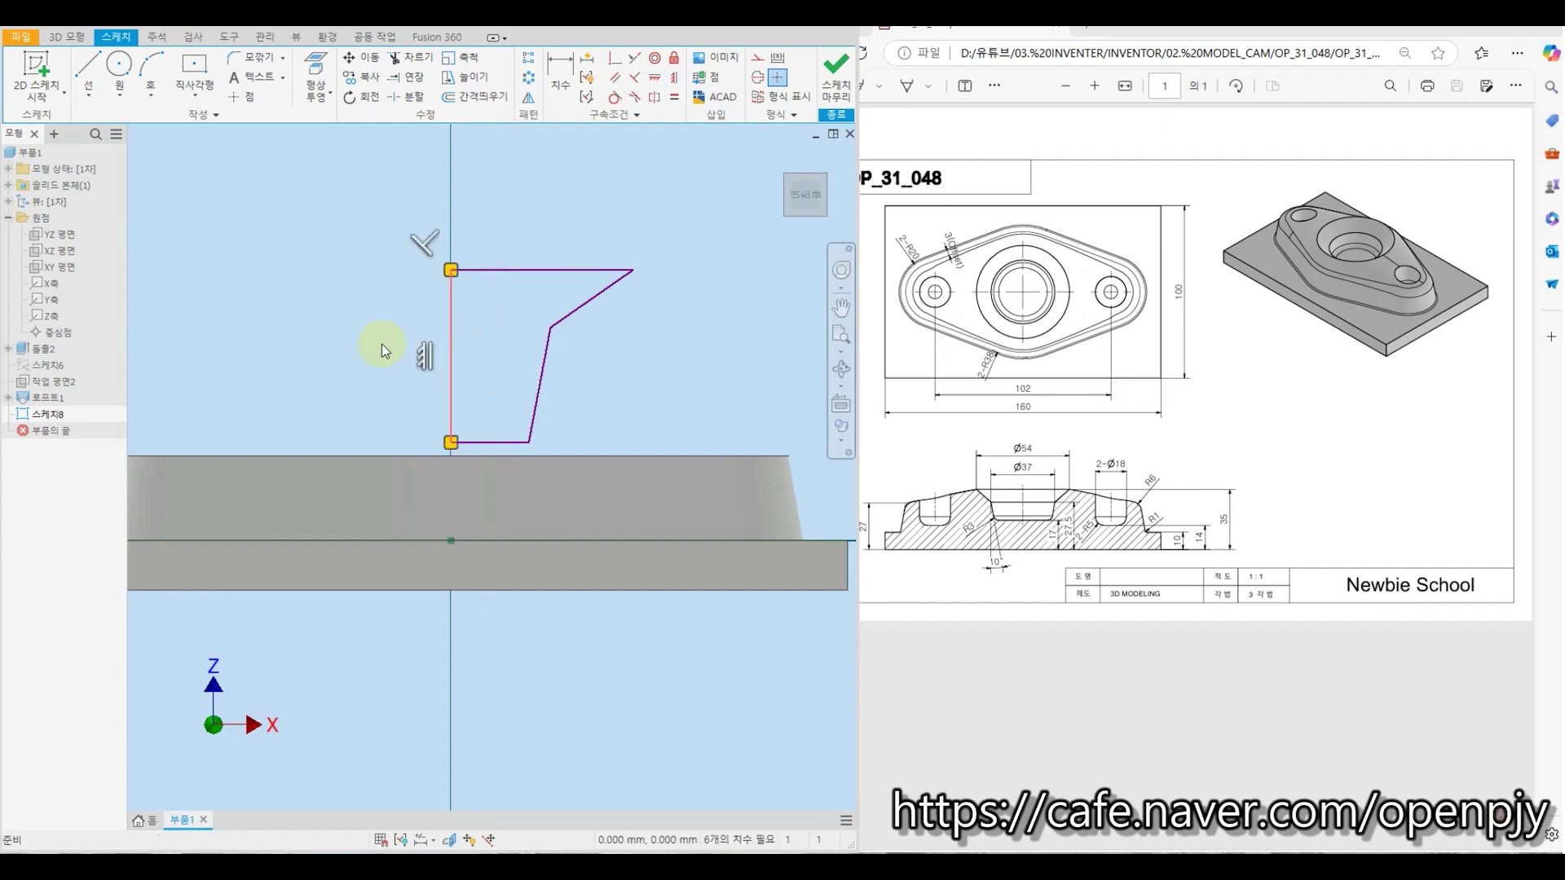
click(758, 82)
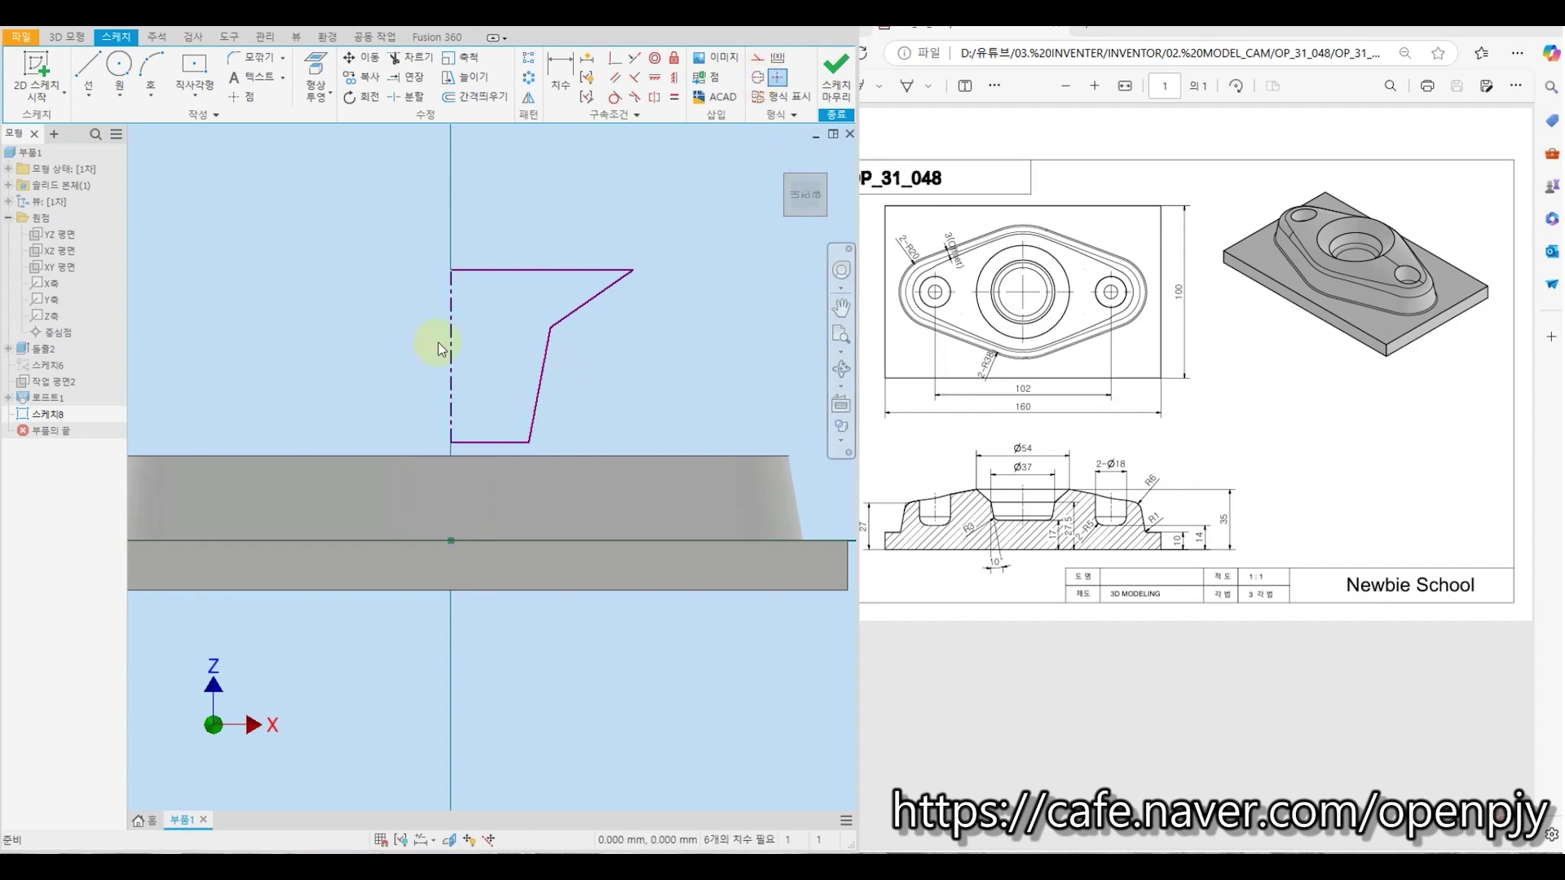
Dimension the profile's bottom line 17 mm above the base plate's bottom edge
key(d)
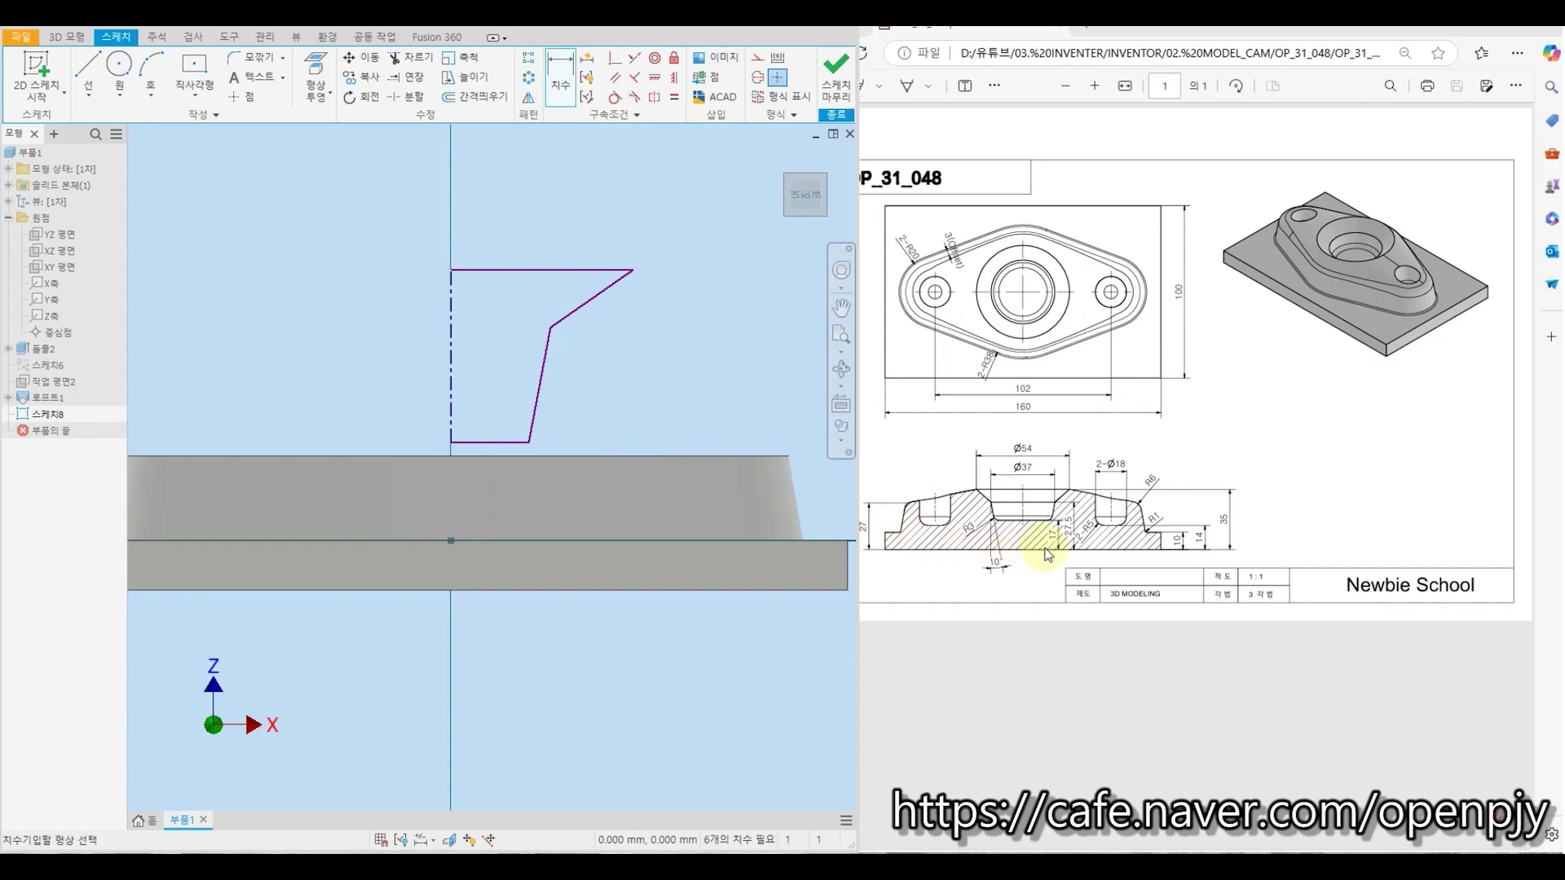
click(472, 590)
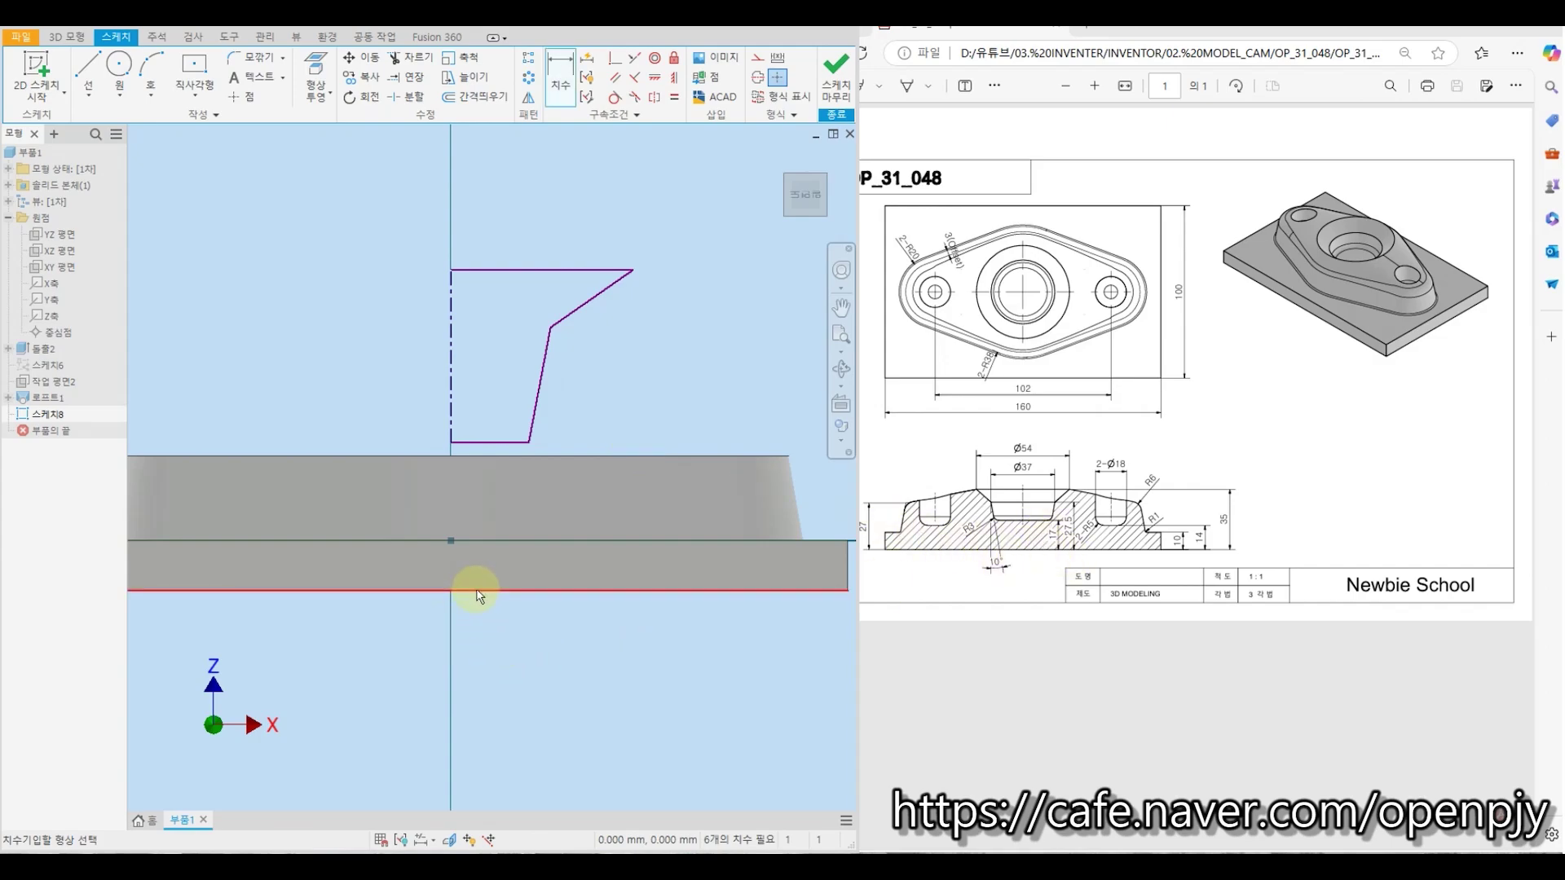
click(488, 445)
click(364, 488)
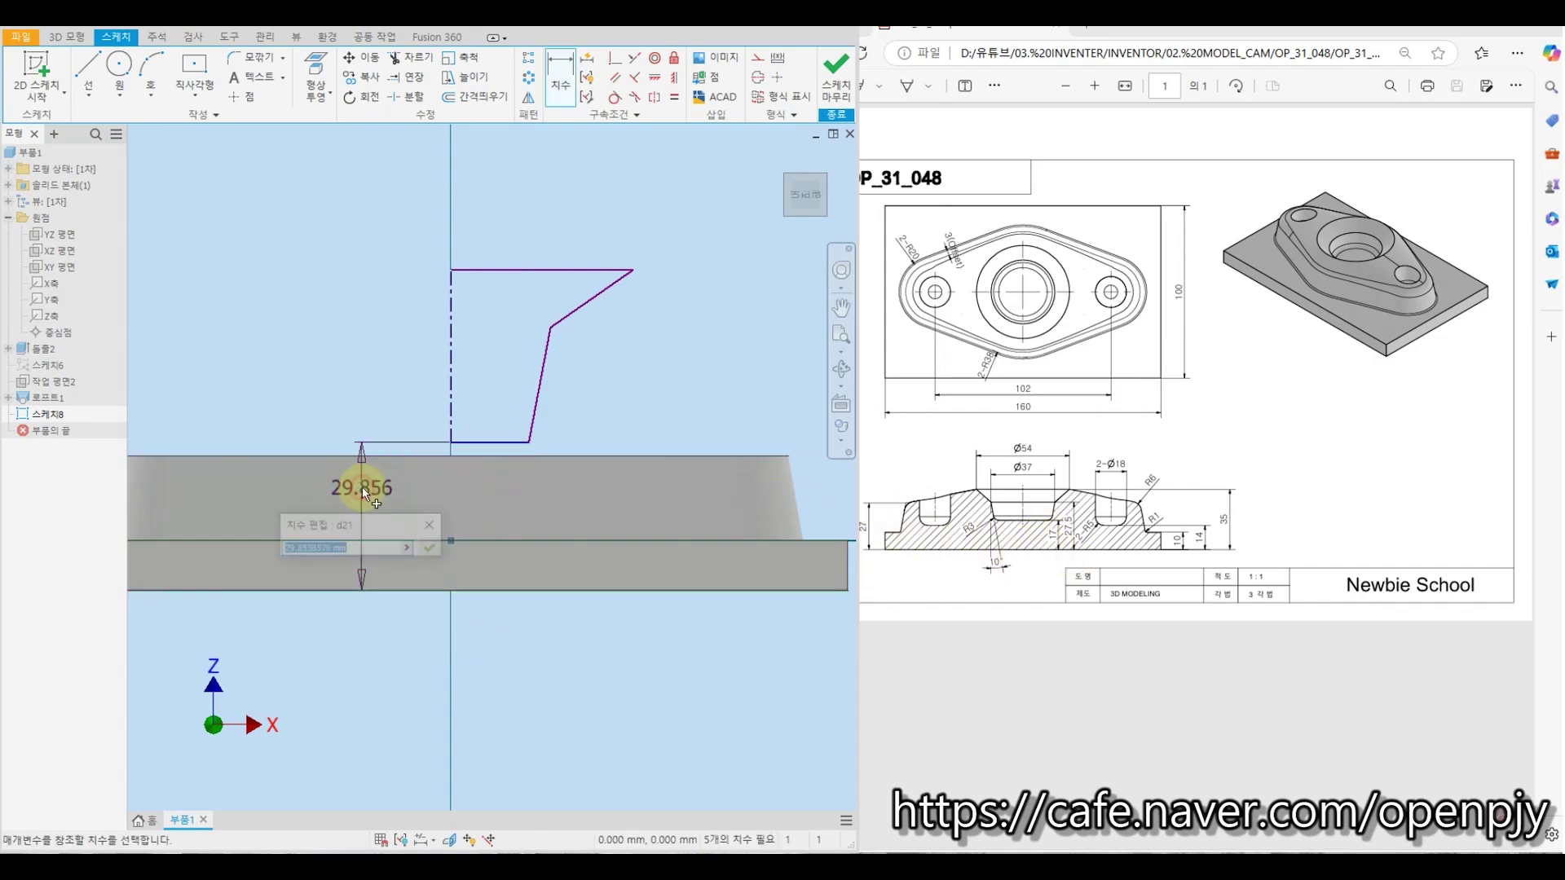
text(17)
key(Return)
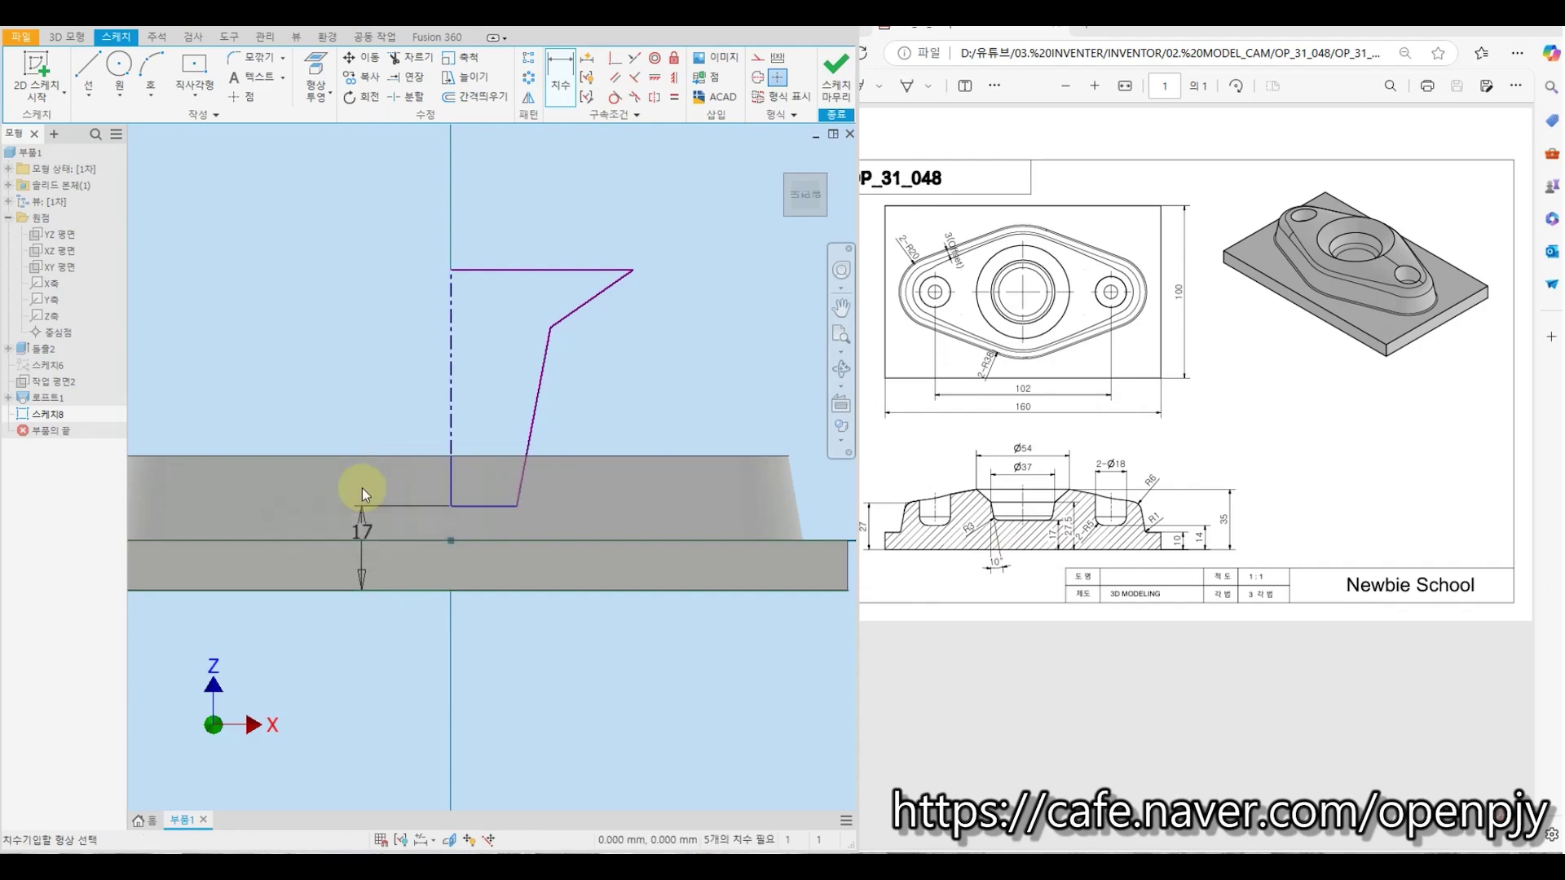
Dimension the corner between the two slanted segments 27.5 mm above the base plate's bottom edge
click(538, 589)
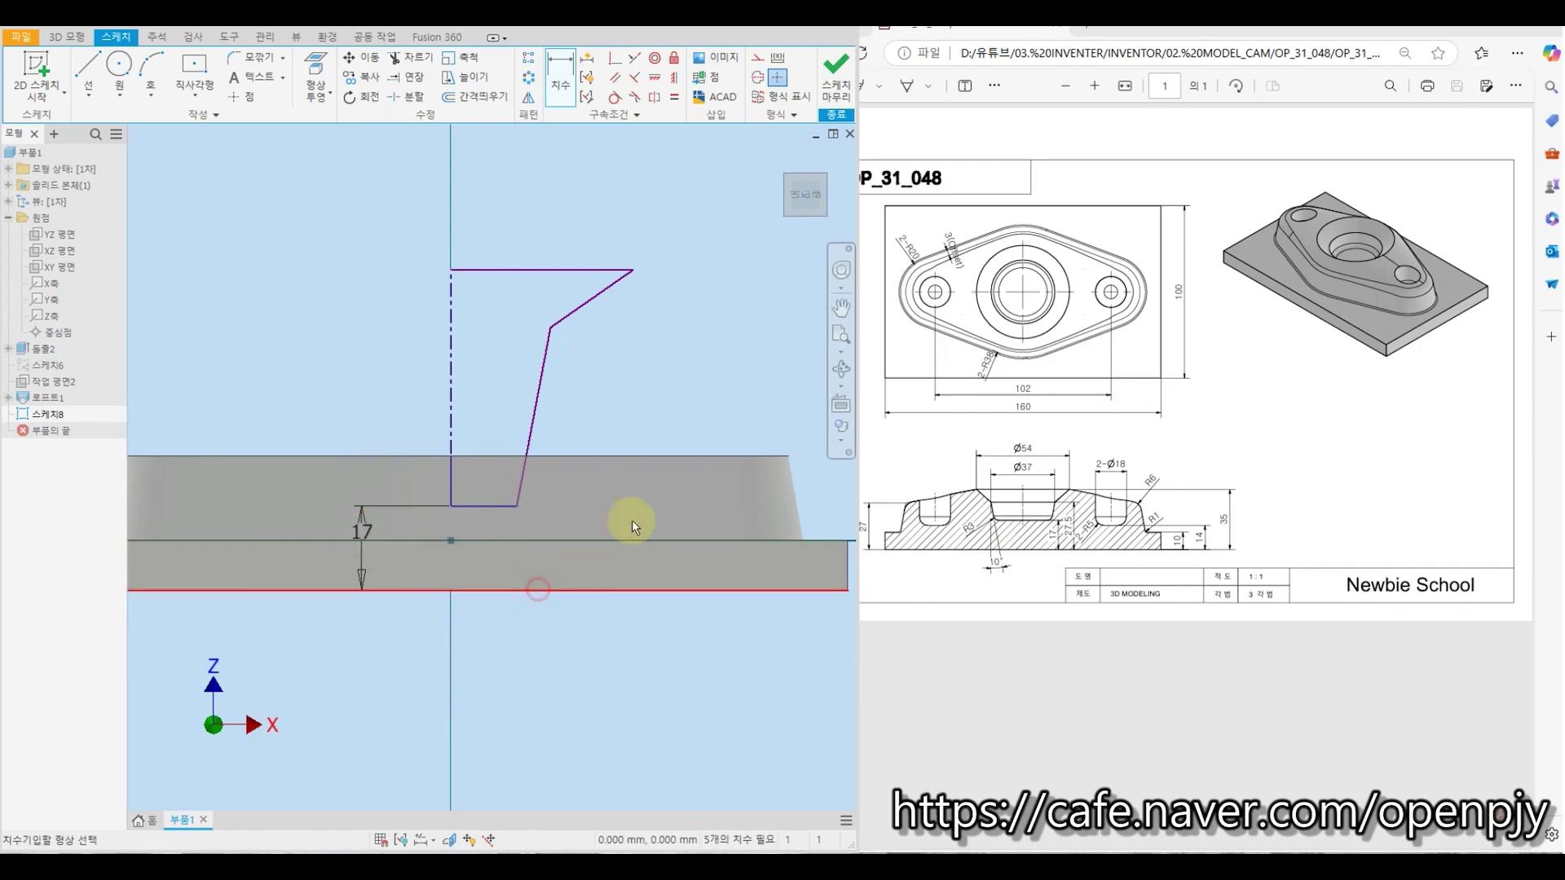
click(550, 329)
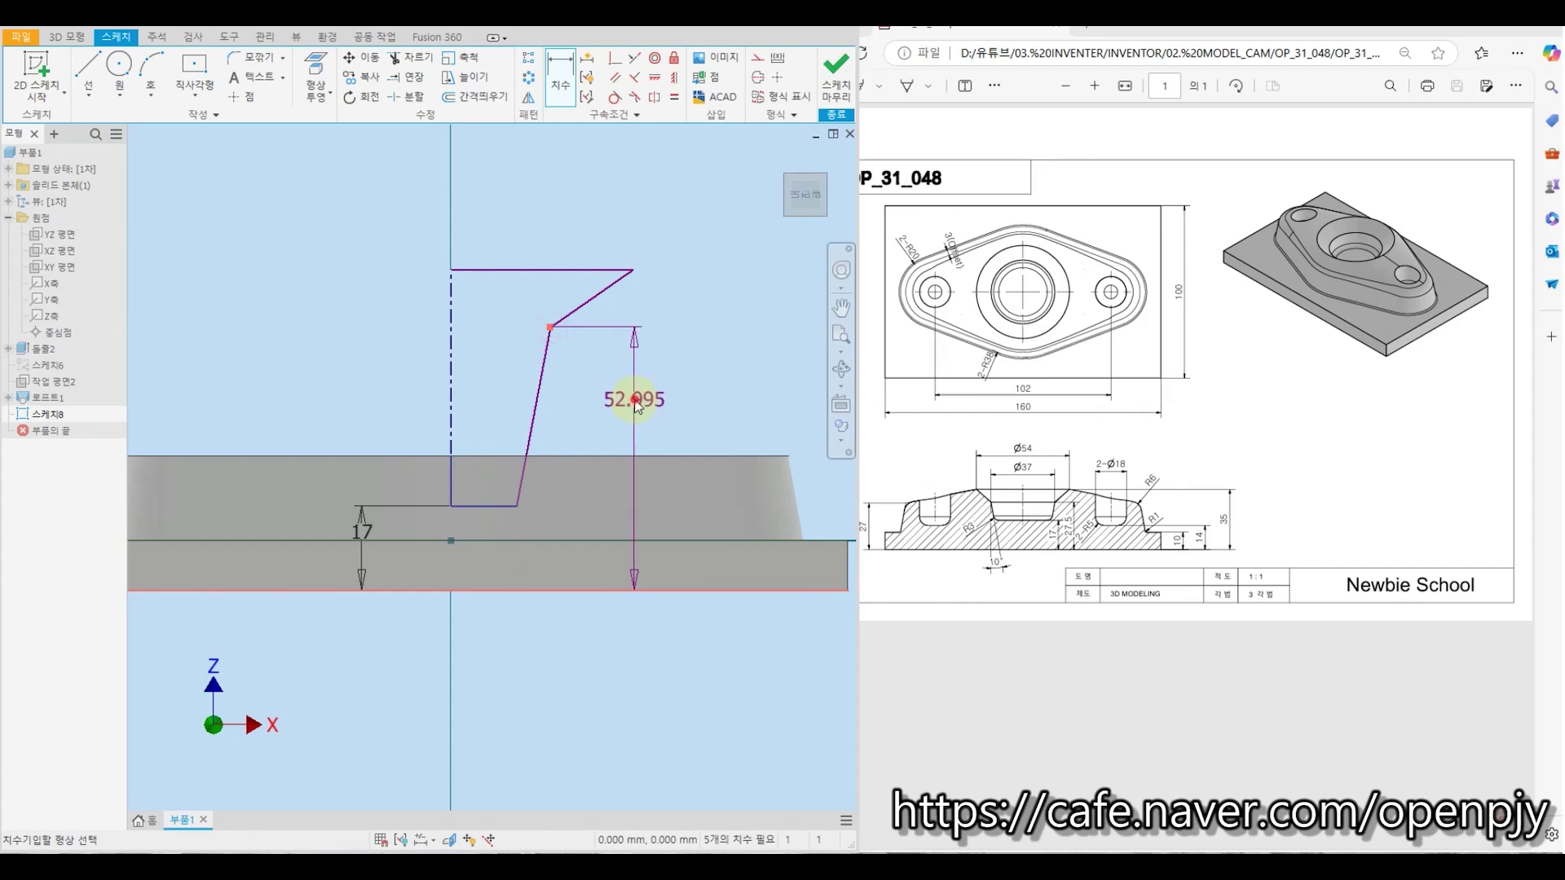
click(637, 397)
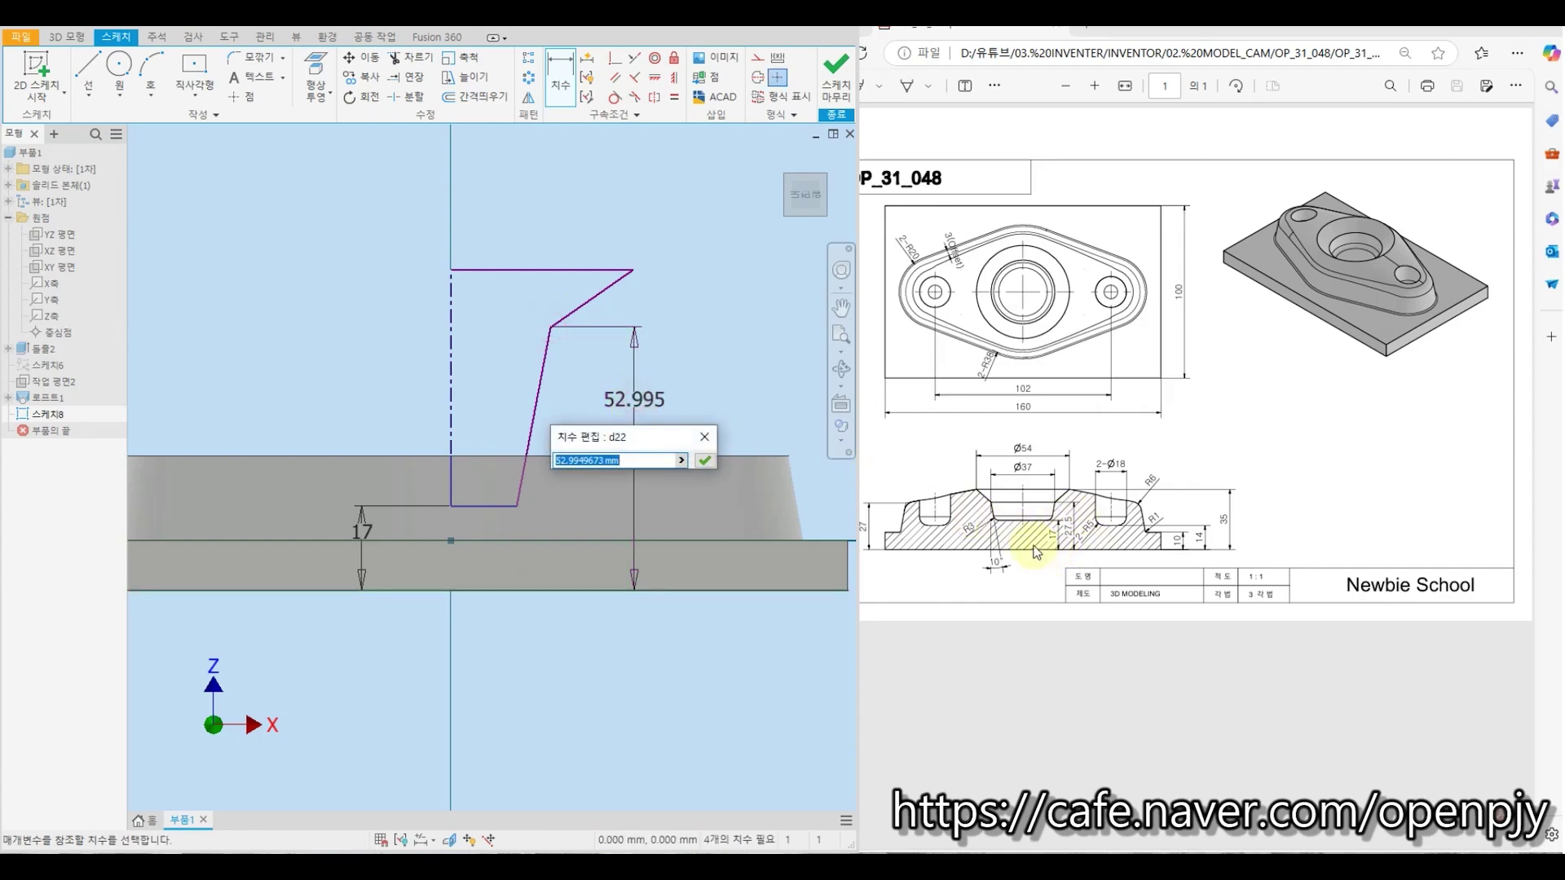
text(27.5)
key(Return)
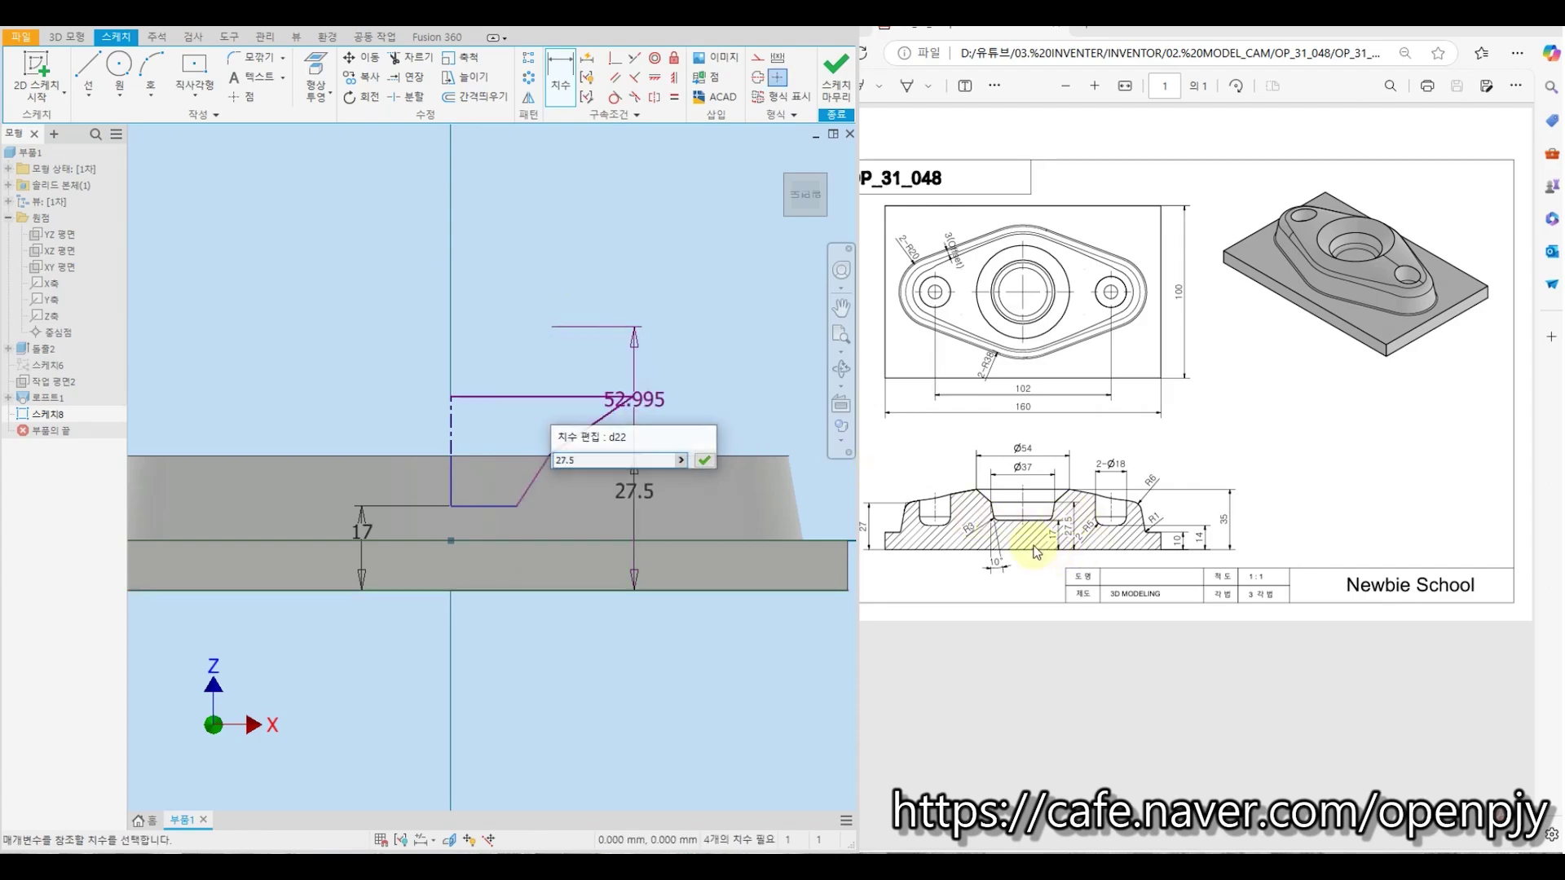
Dimension the profile's top line 35 mm above the base plate's bottom edge
click(675, 589)
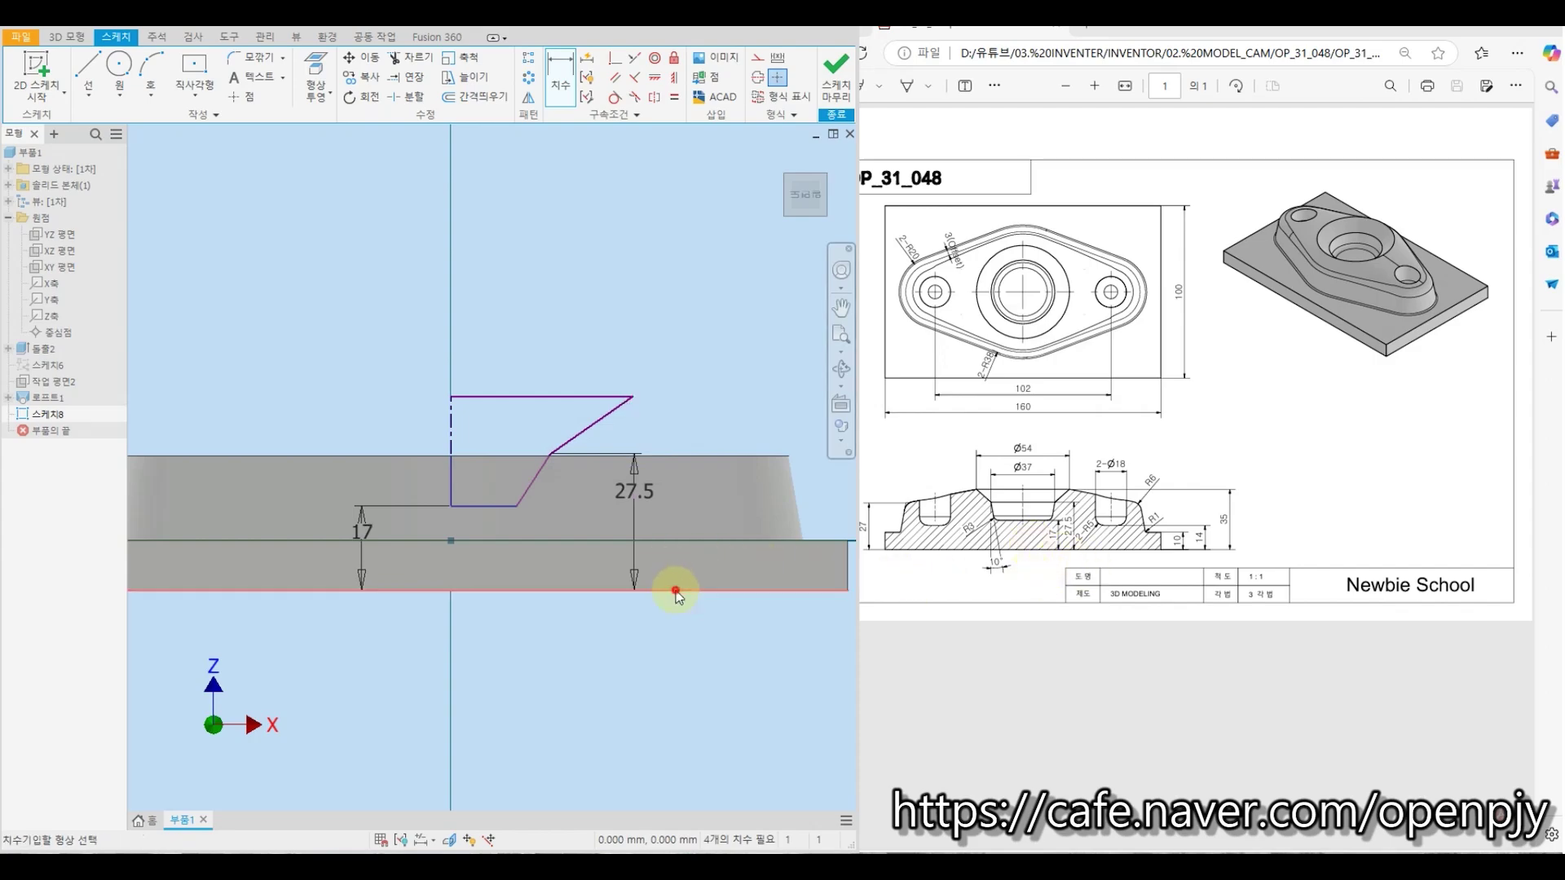
click(626, 397)
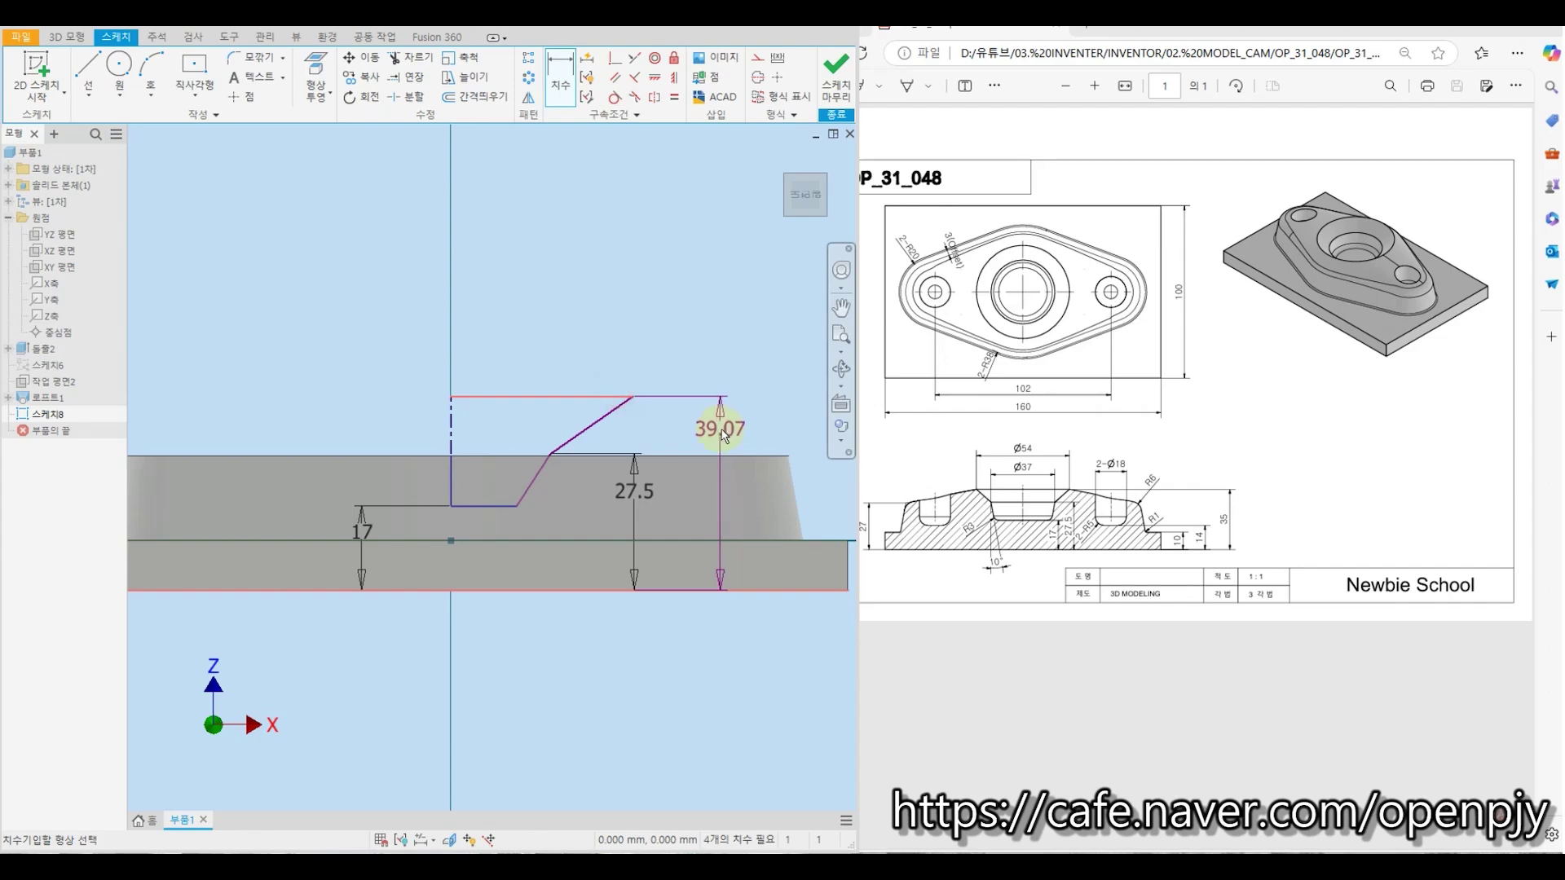
click(720, 432)
text(35)
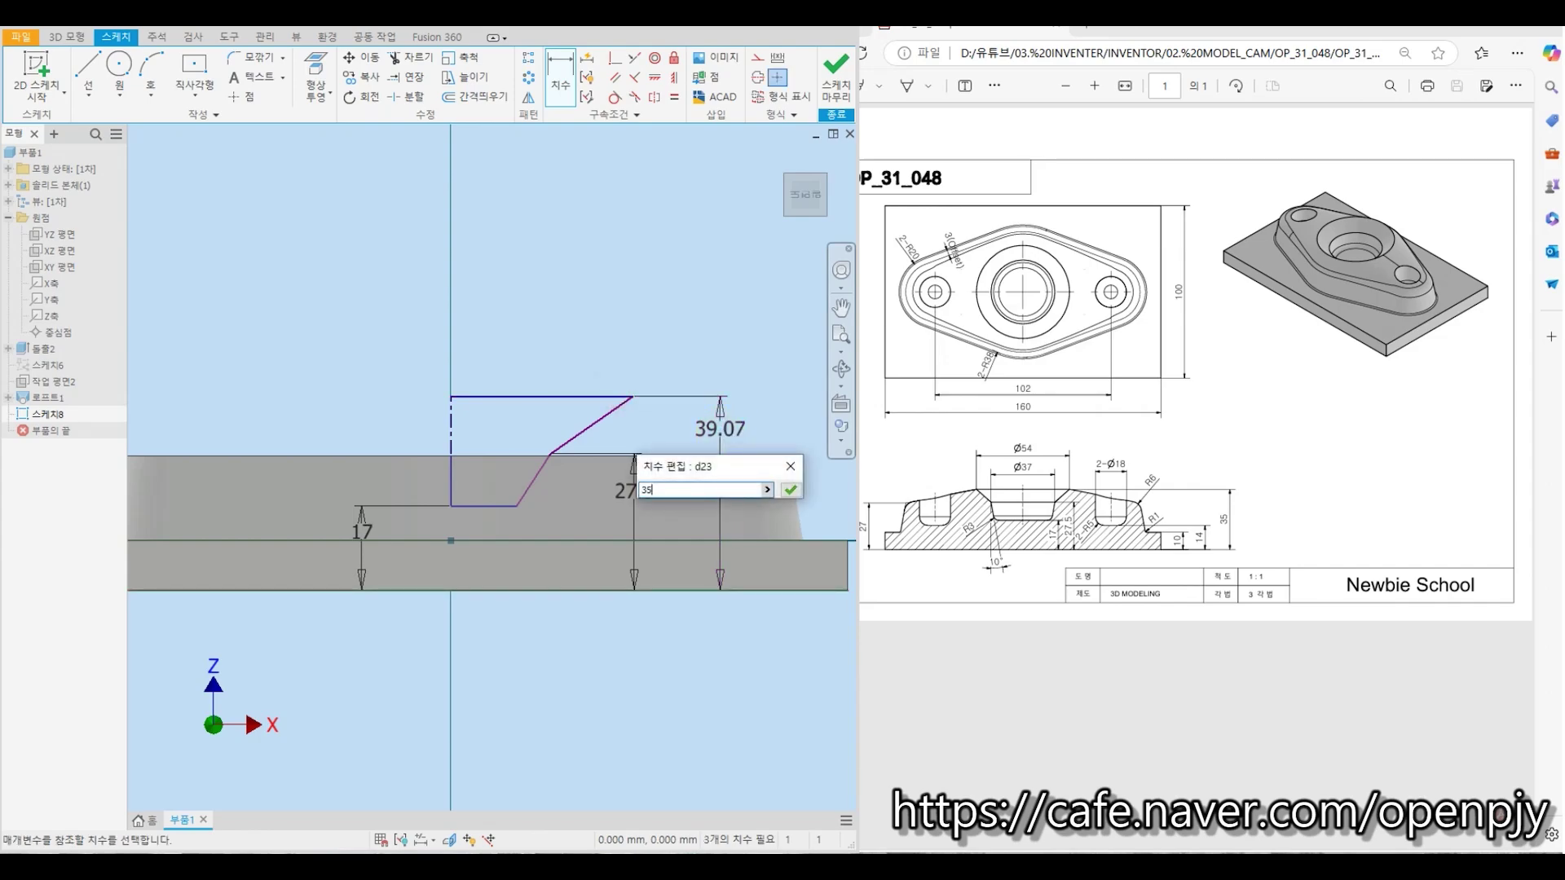
key(Return)
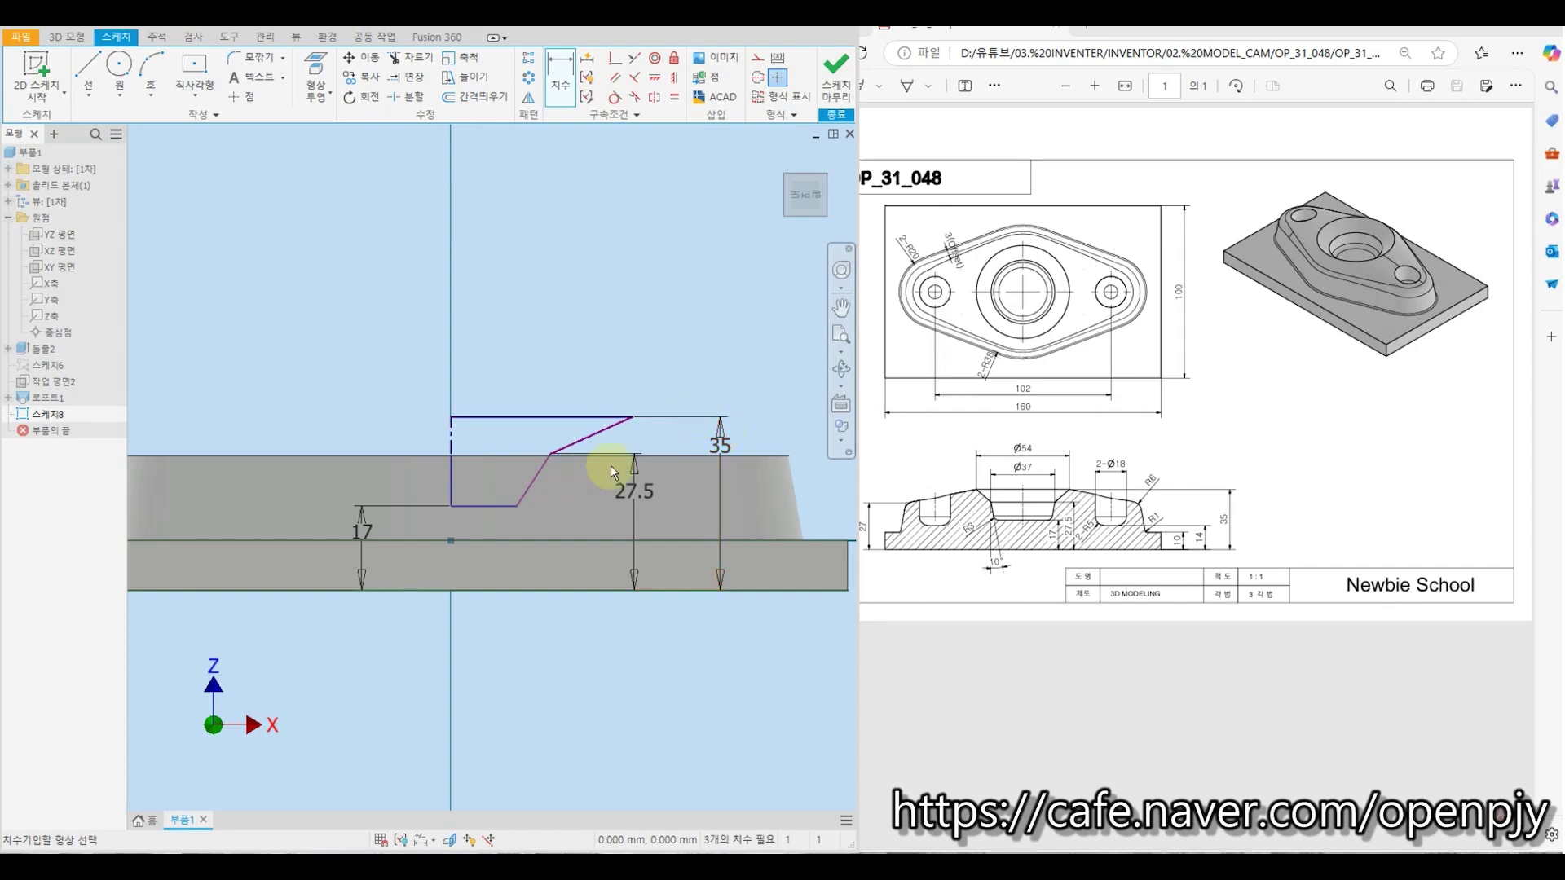
Dimension the profile's top outer corner about the centerline as a 54 mm diameter
click(632, 418)
click(453, 427)
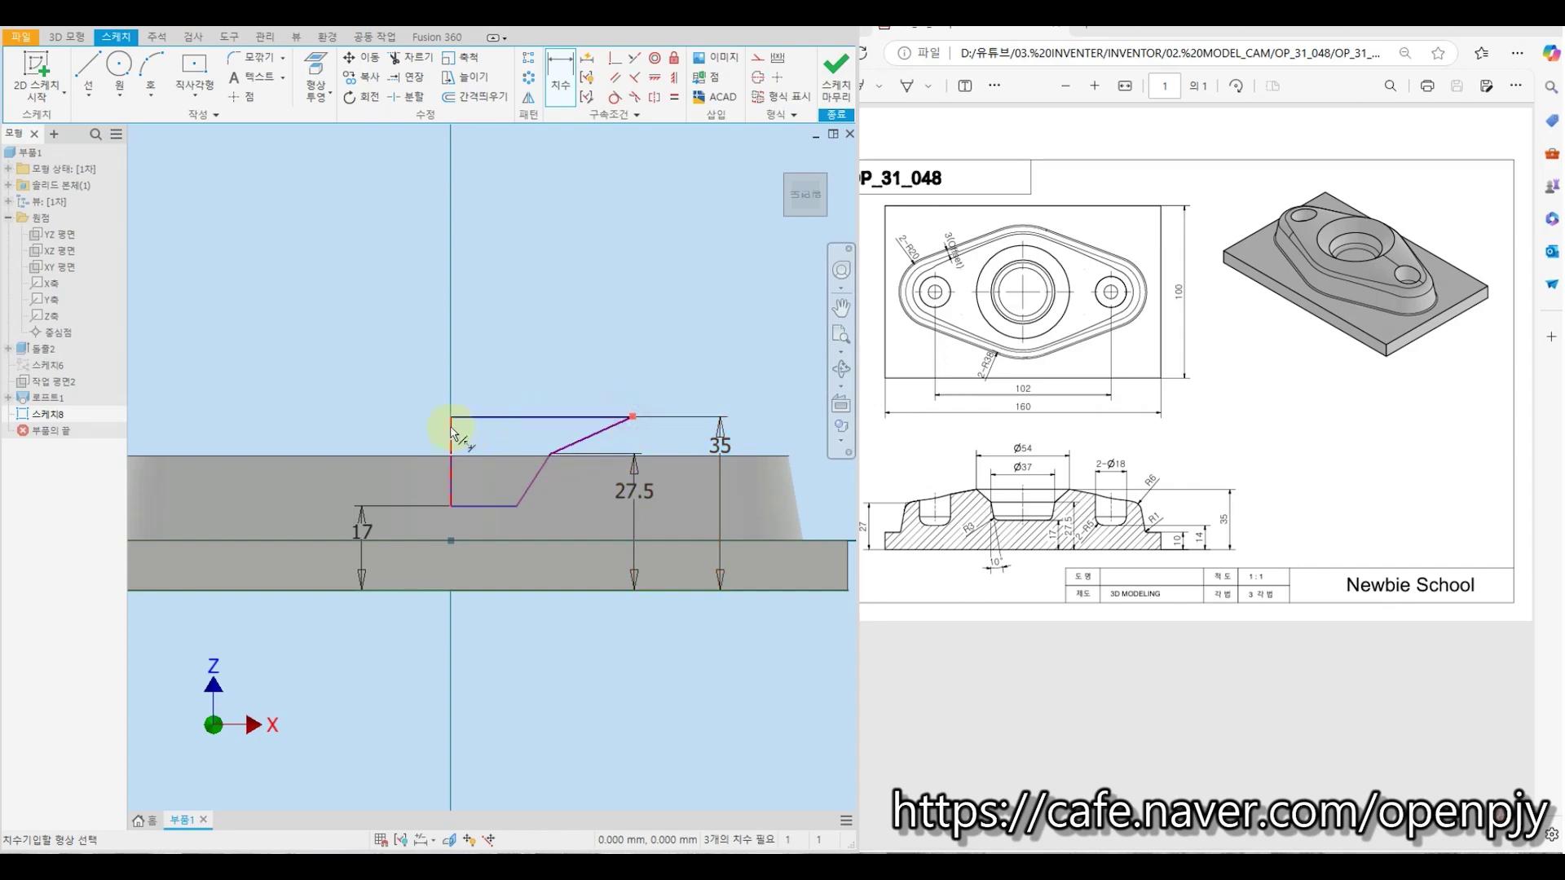
click(474, 381)
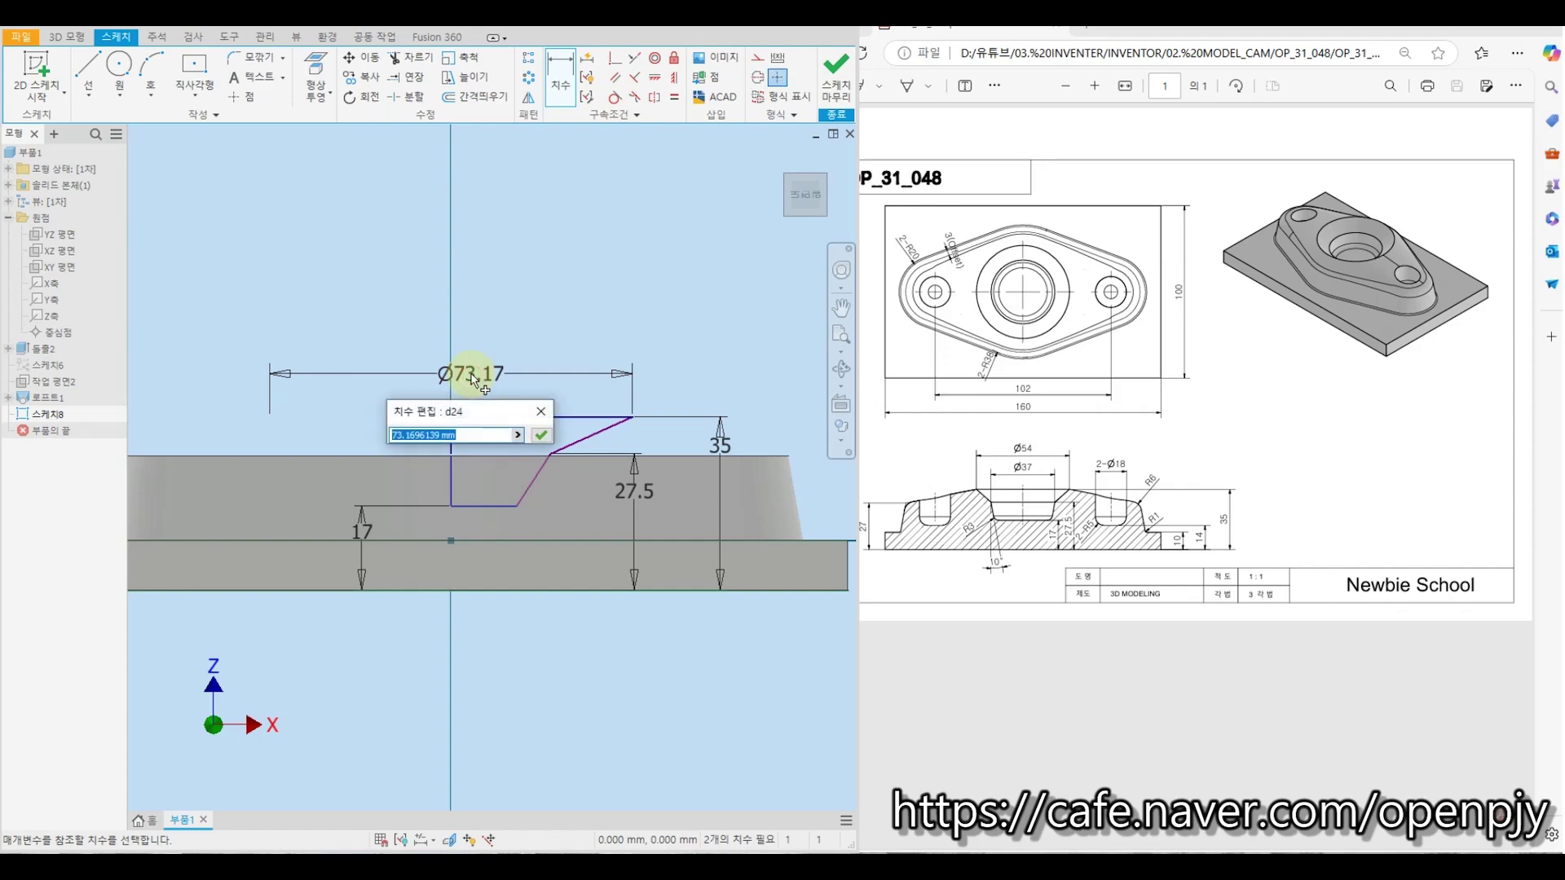
text(54)
key(Return)
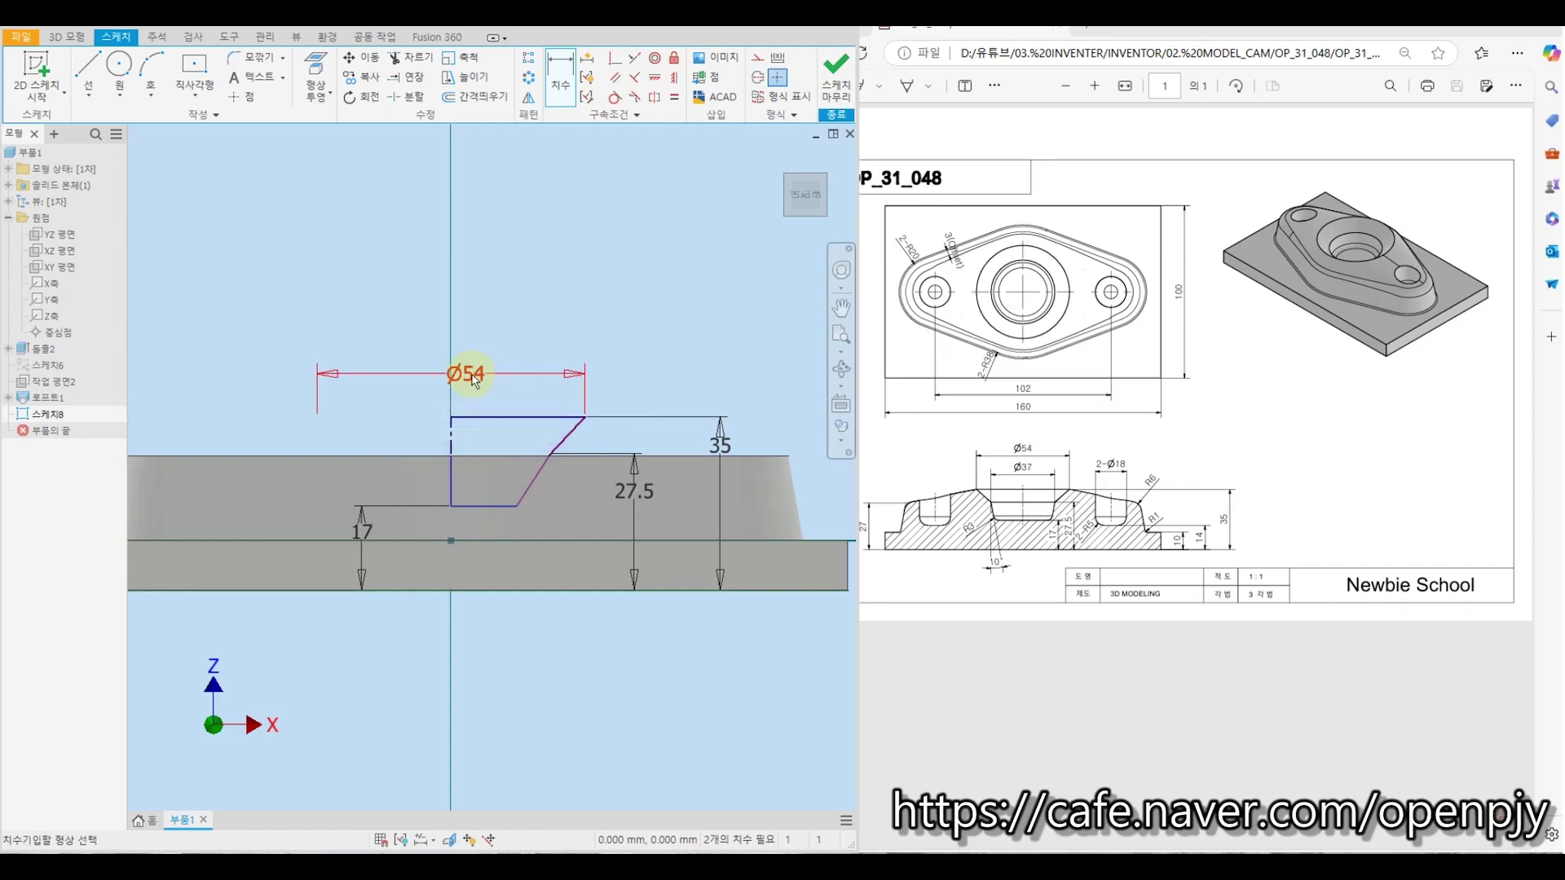
Dimension the corner between the two slanted segments about the centerline as a 37 mm diameter
click(452, 468)
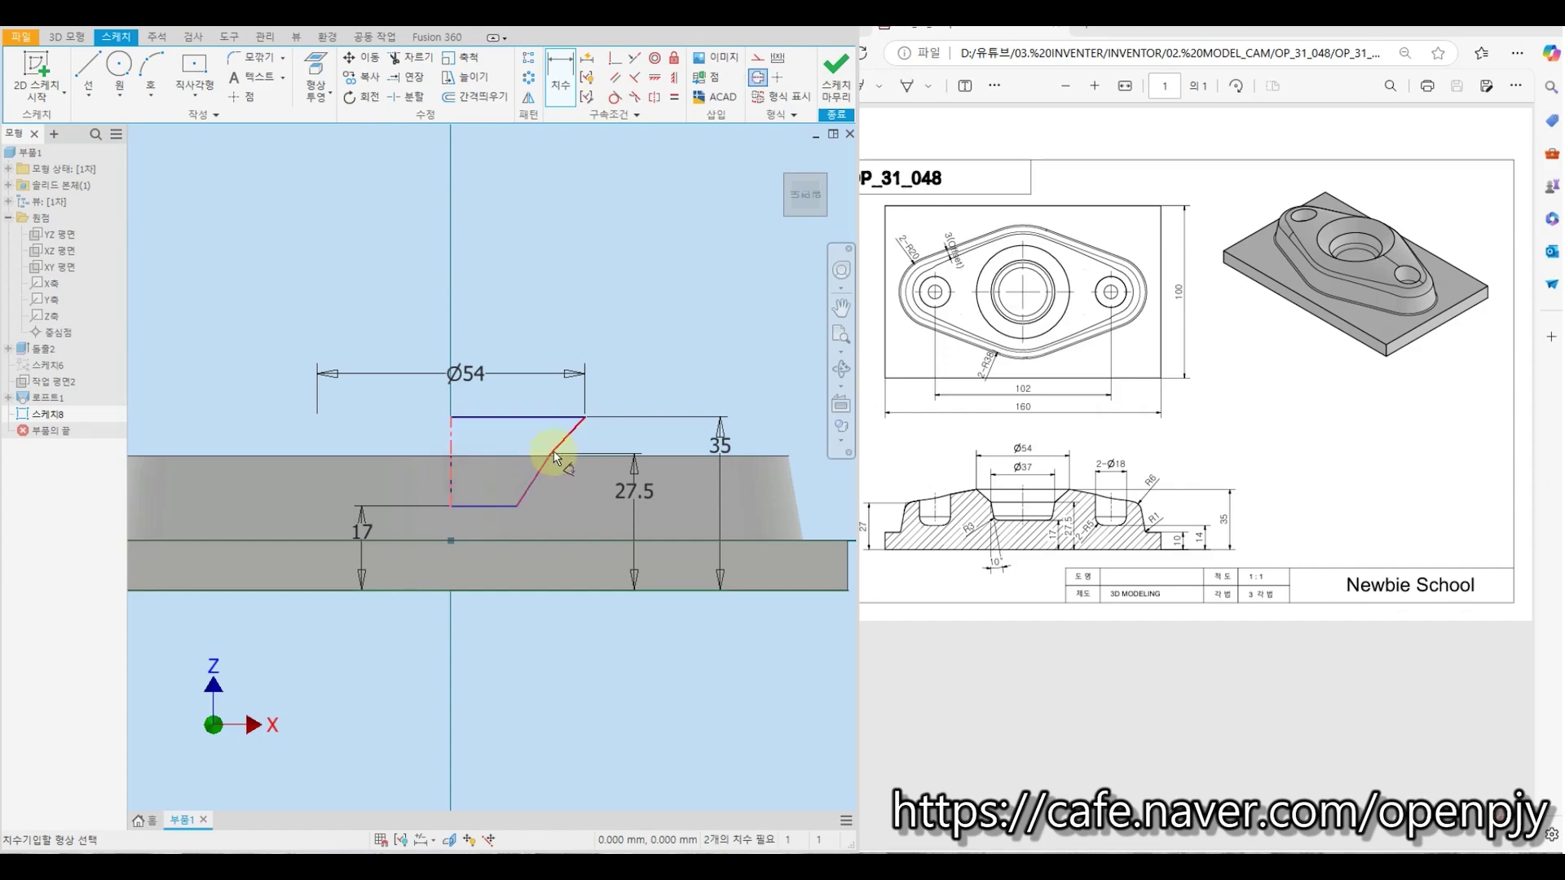
scroll(550, 458, up, 5)
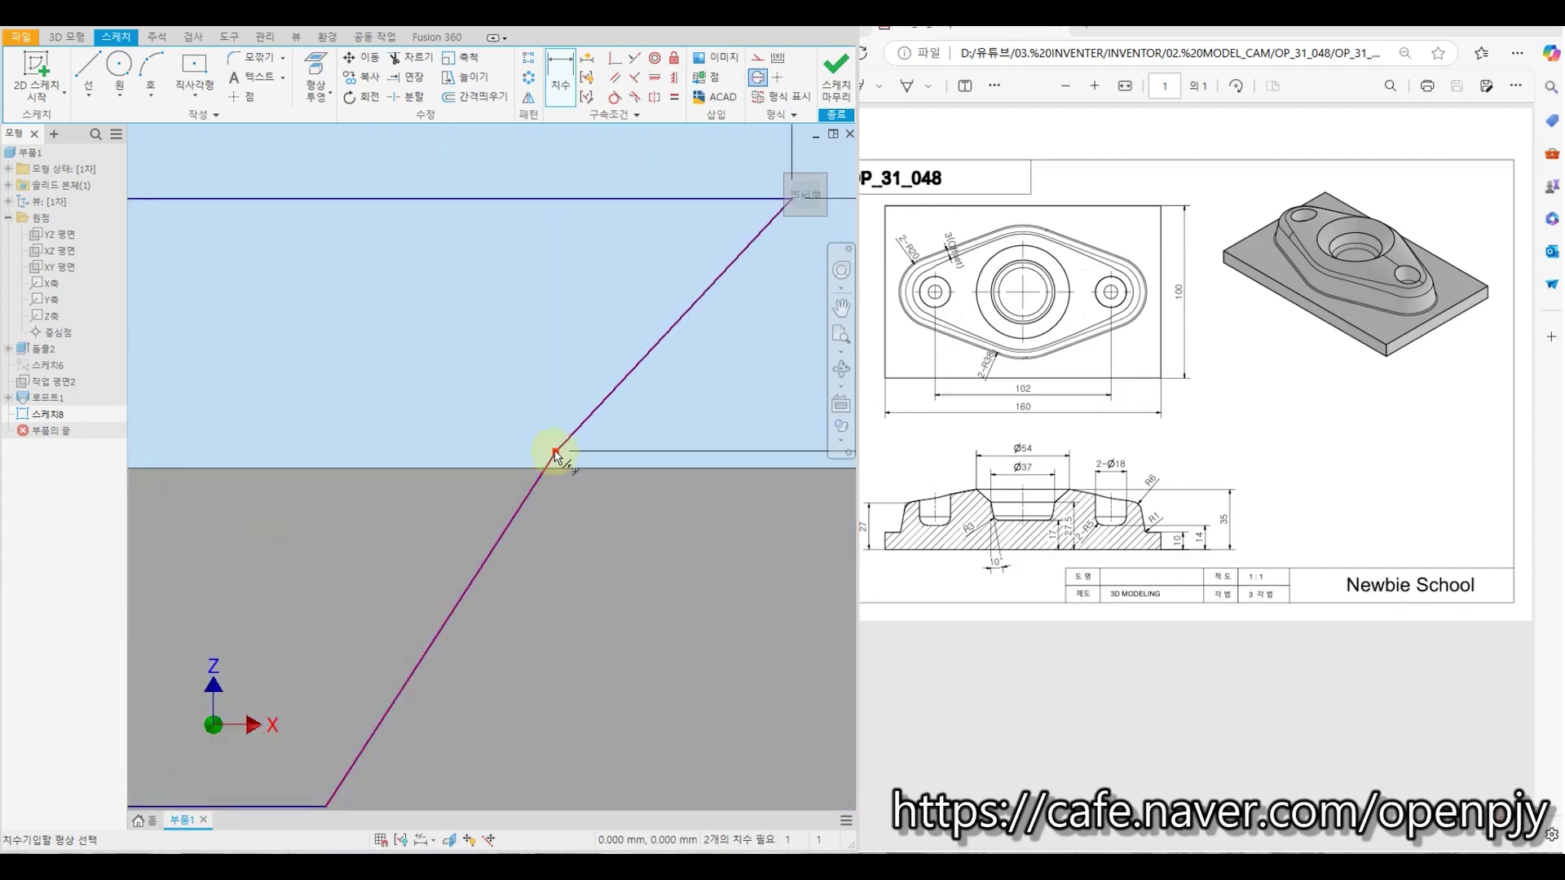
click(552, 449)
scroll(330, 397, down, 3)
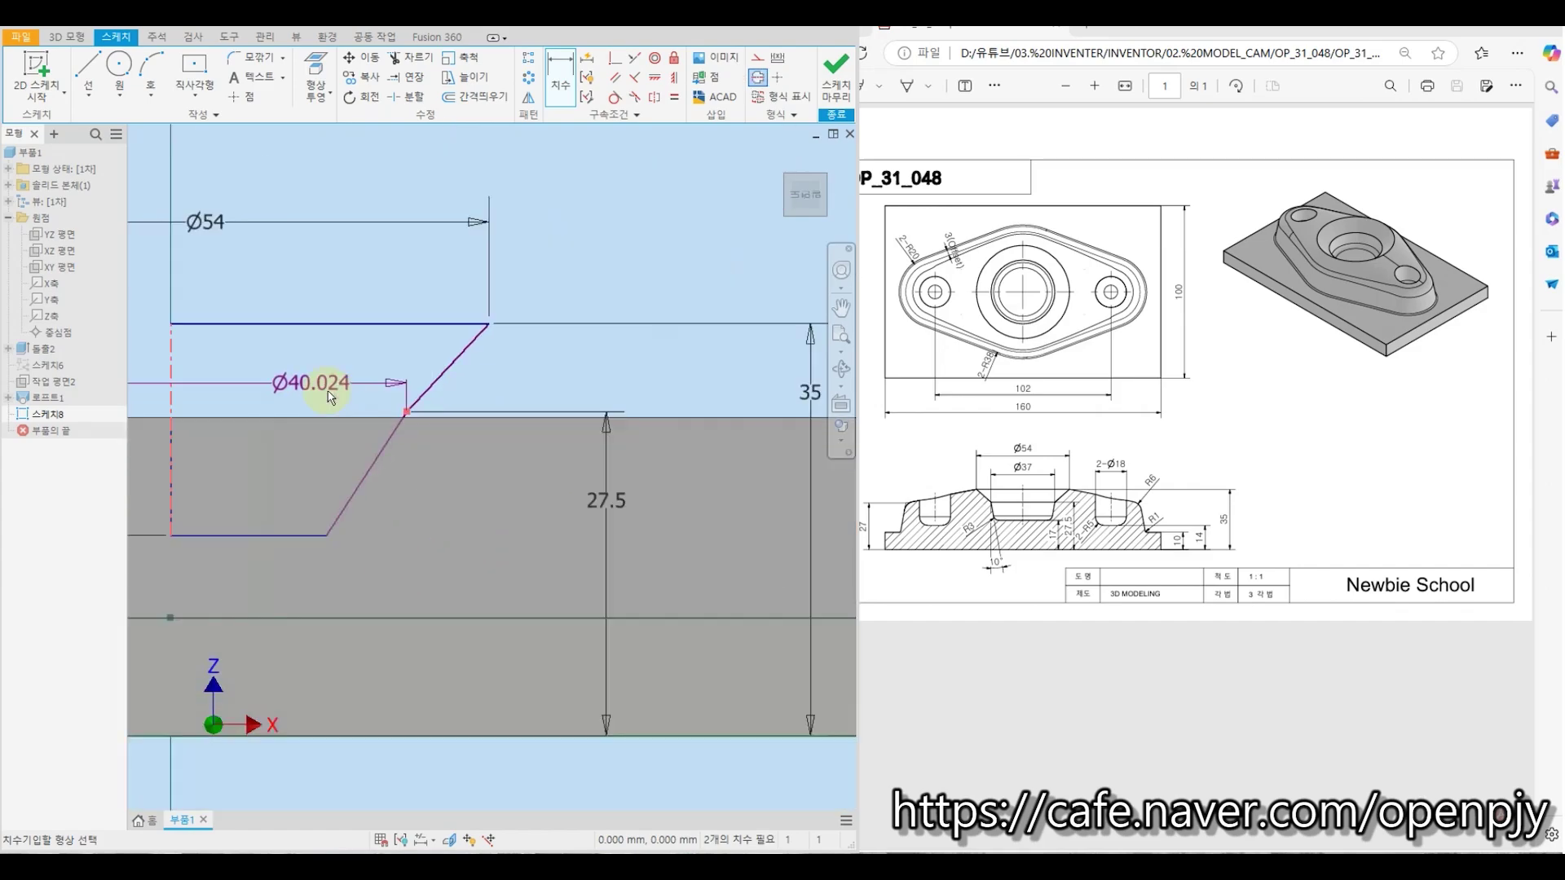
click(270, 388)
text(37)
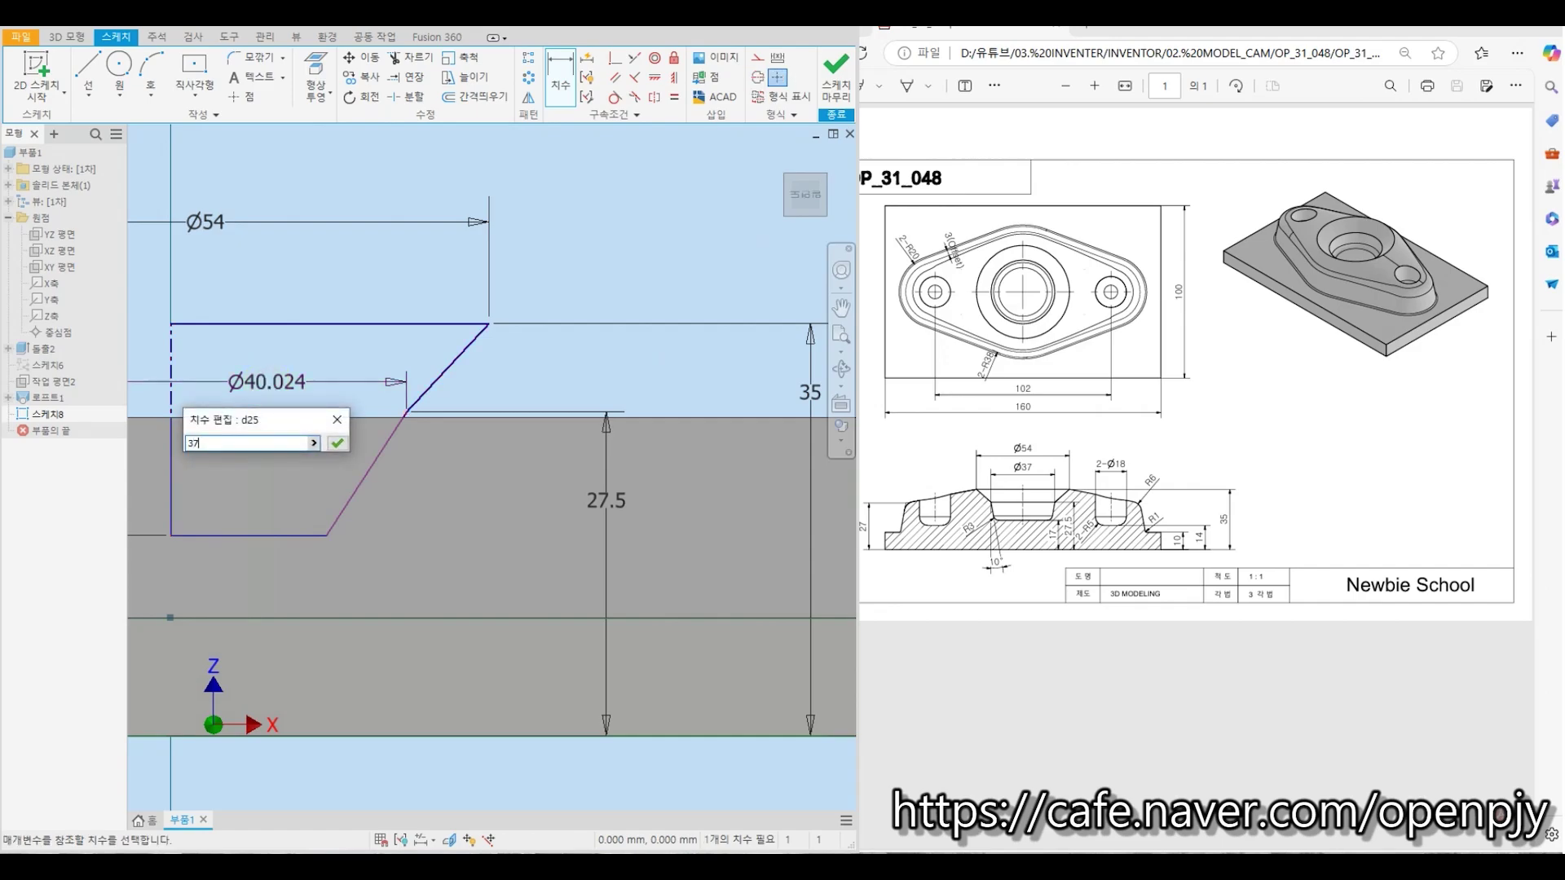
key(Return)
scroll(399, 456, down, 3)
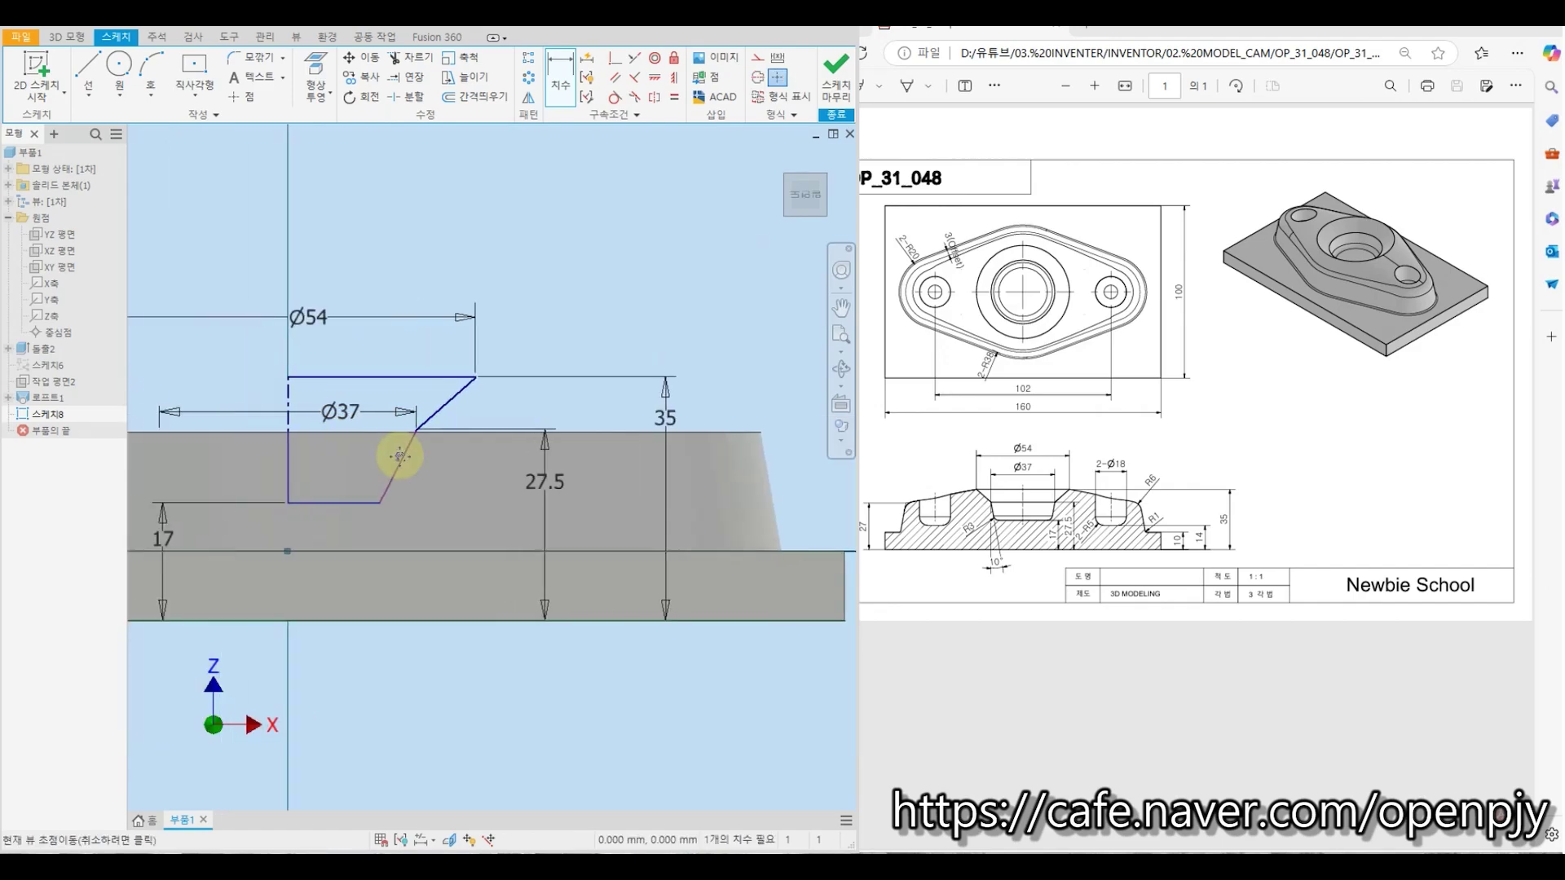
middle_drag(400, 456, 466, 454)
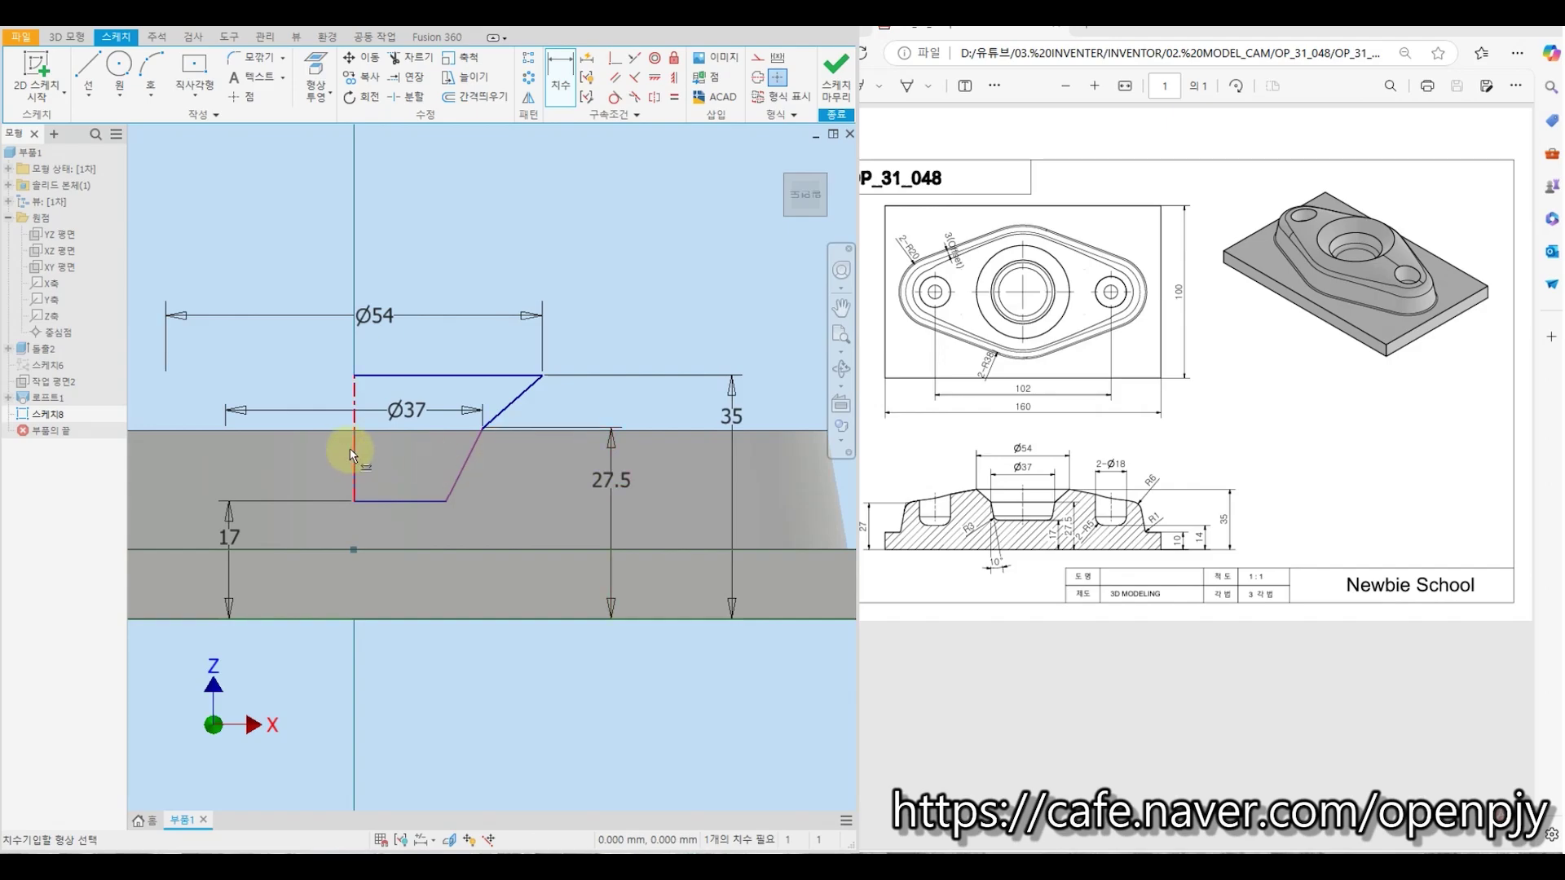
Dimension the angle between the centerline and the lower slanted segment as 10° and finish the sketch
click(471, 453)
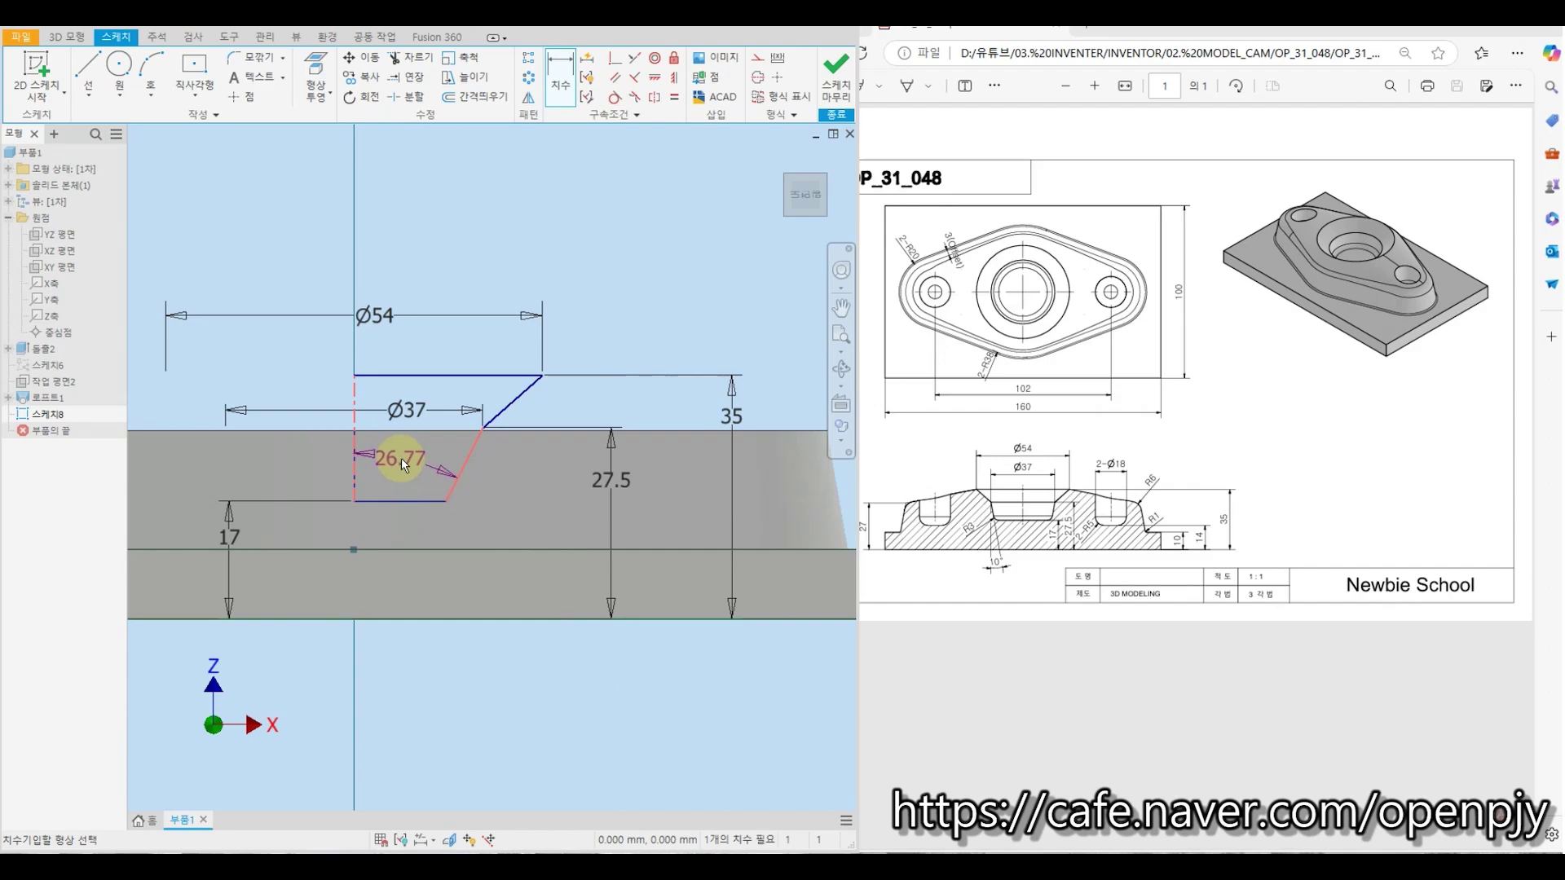
click(401, 458)
text(10)
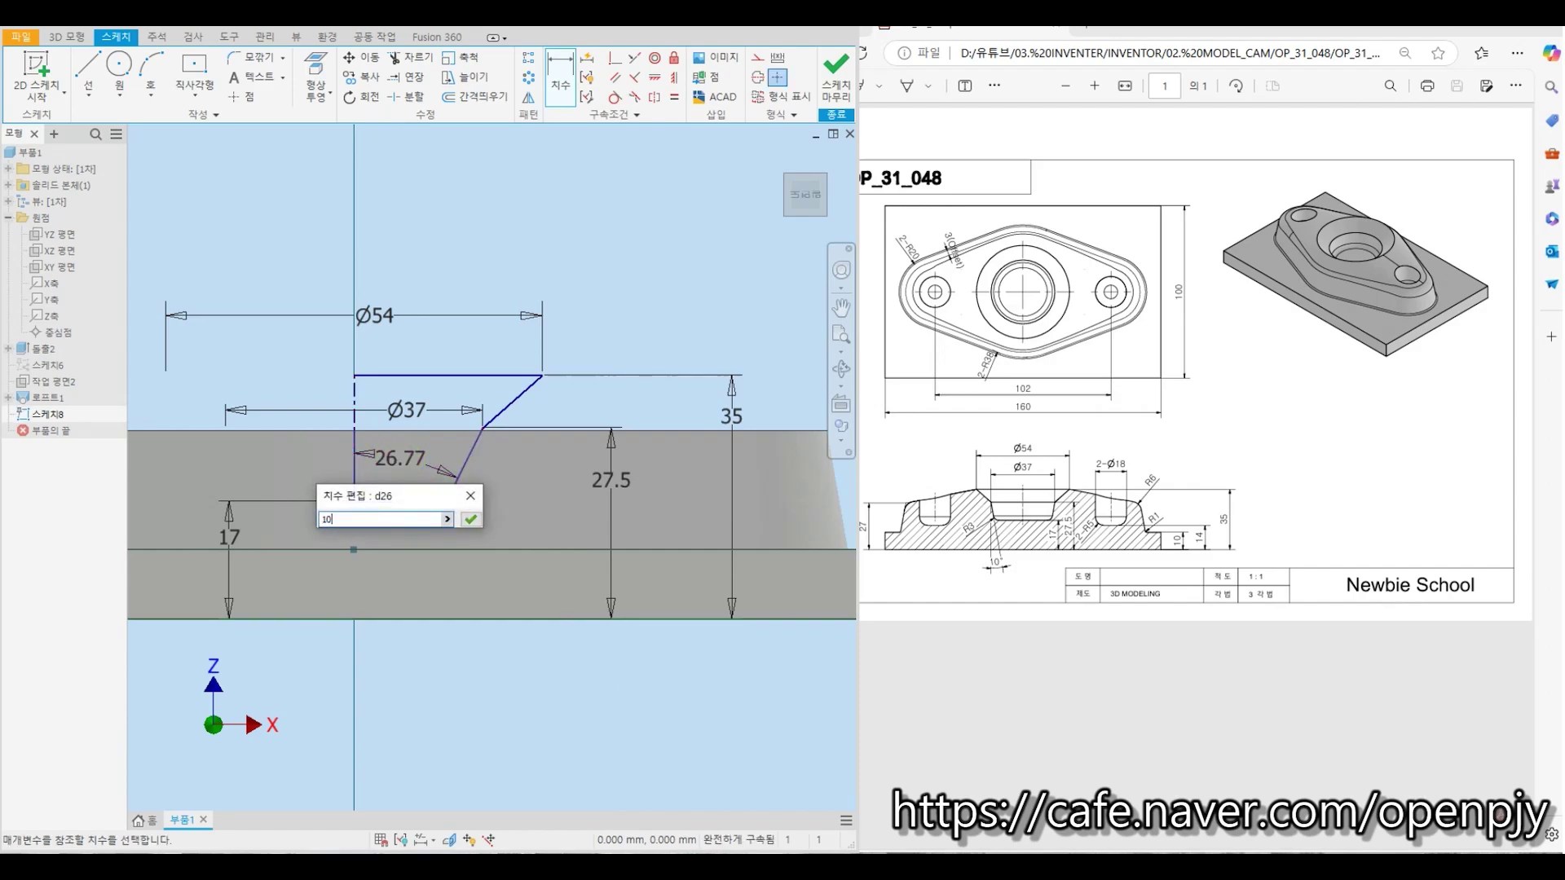
key(Return)
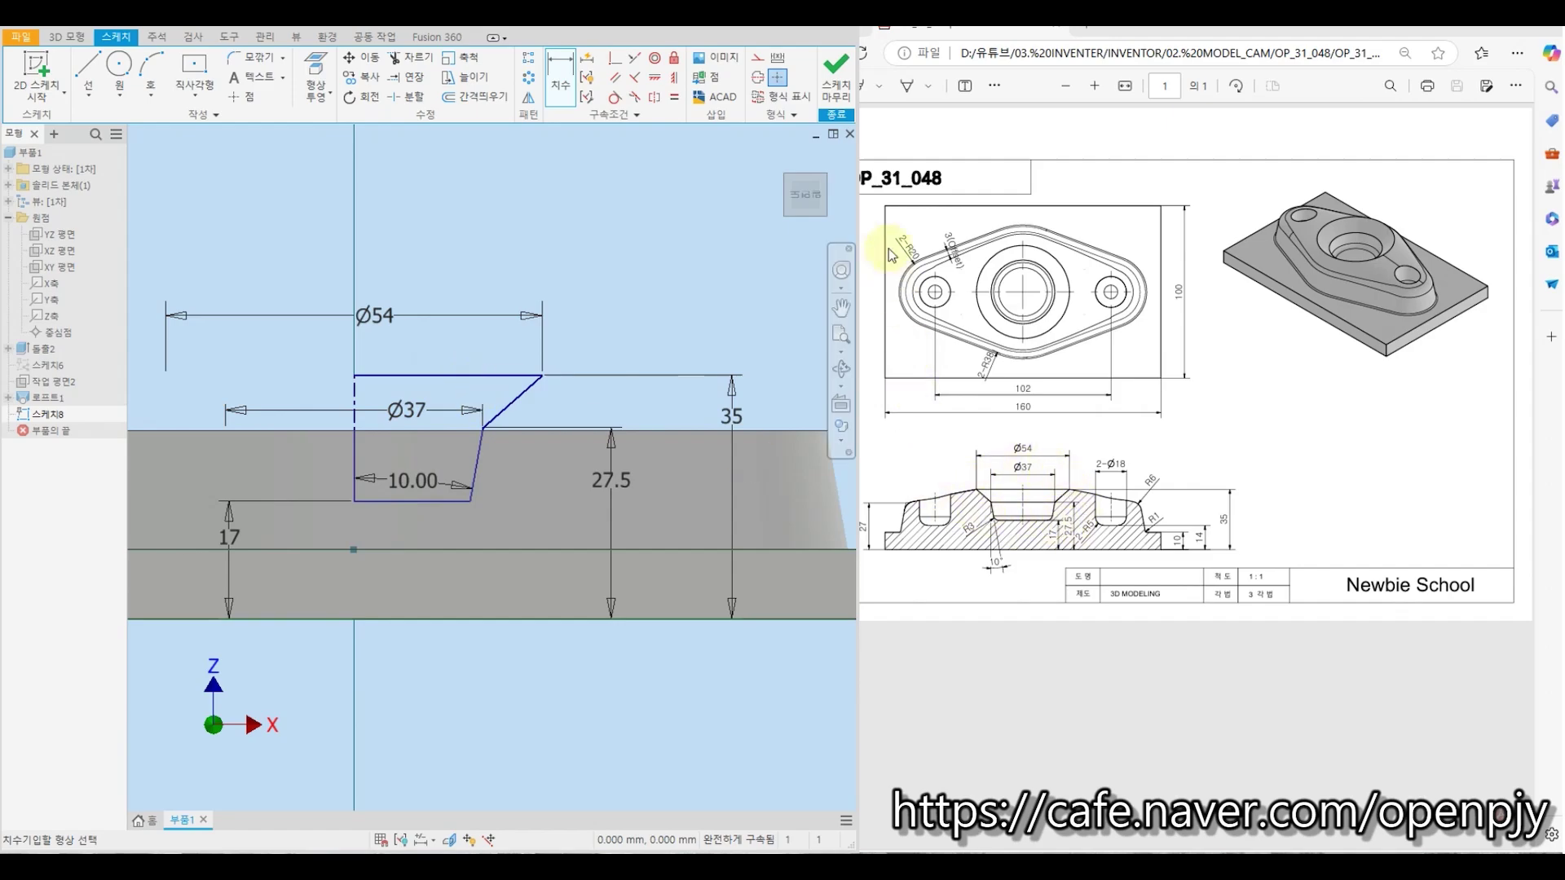
click(834, 78)
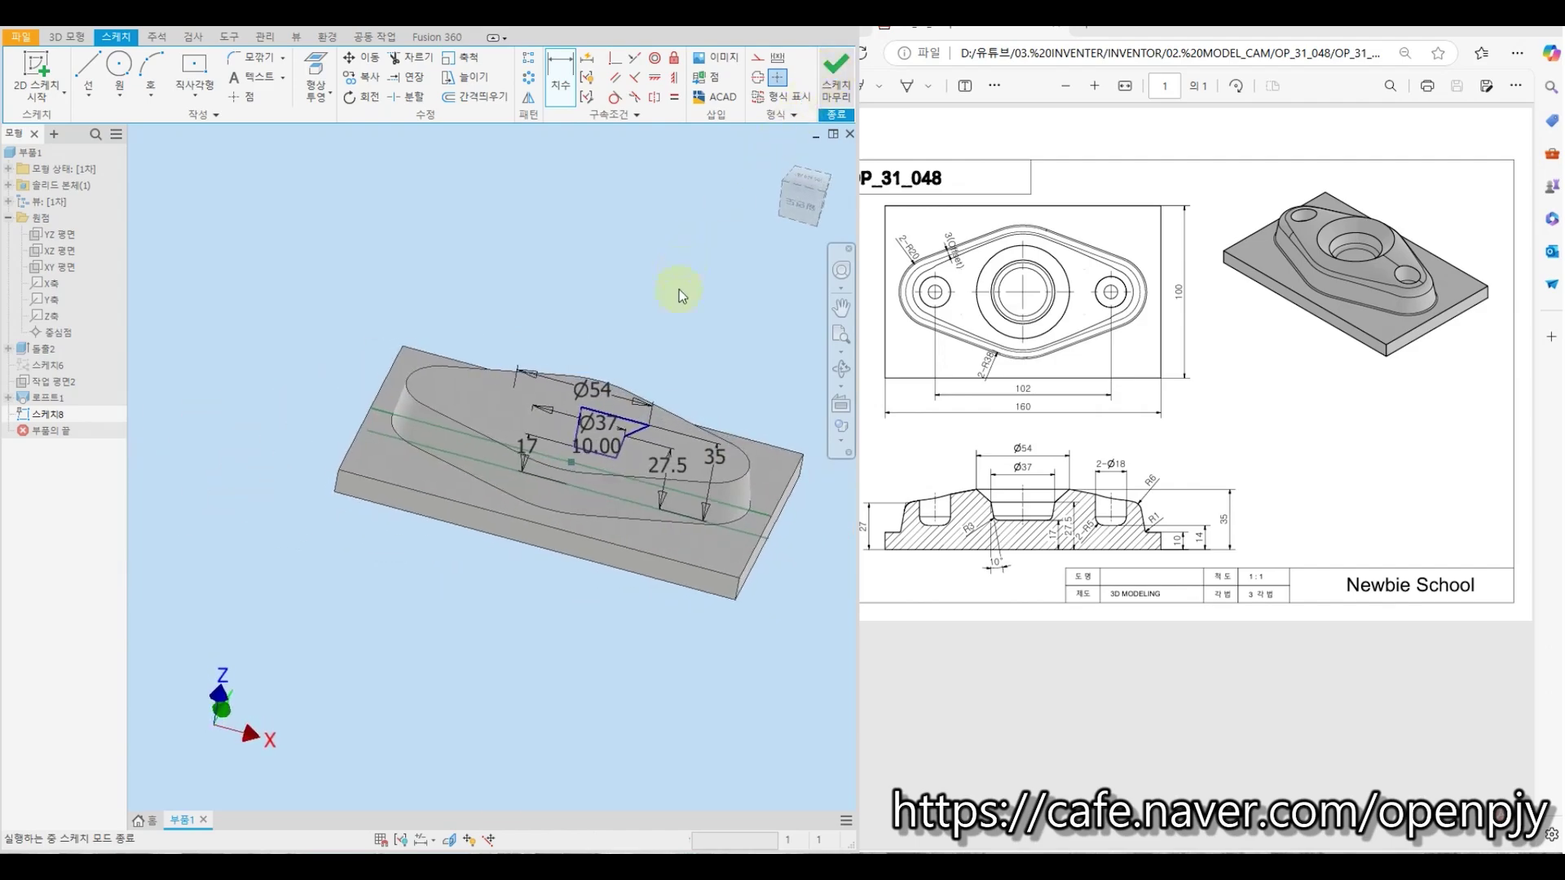
Revolve the stepped recess profile 360° about its centerline as a new solid
click(160, 72)
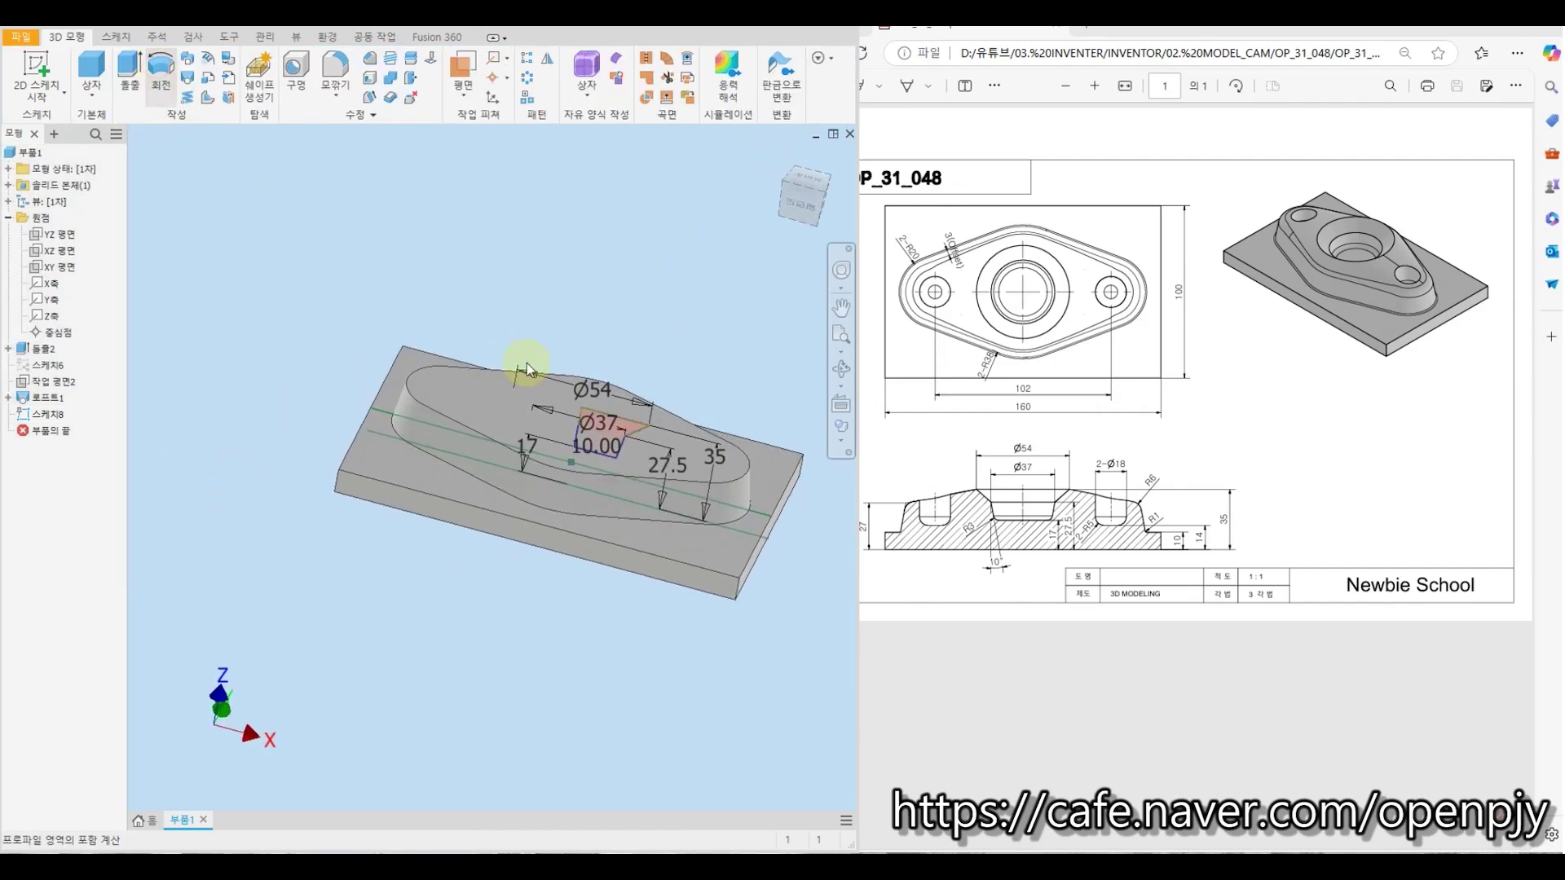
scroll(644, 448, up, 3)
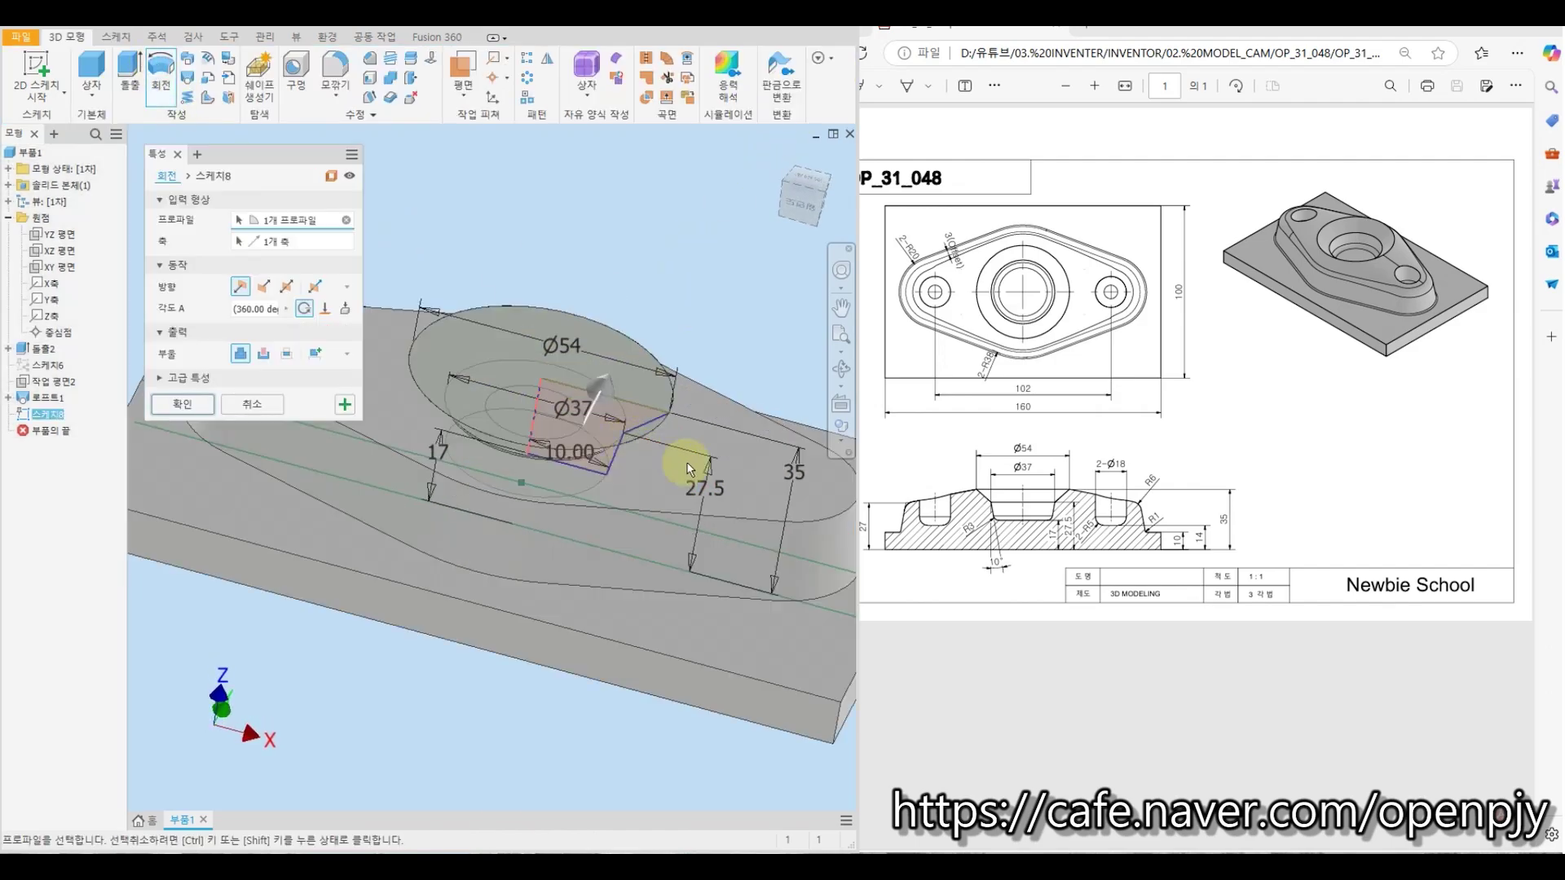
shift+middle_drag(688, 454, 654, 434)
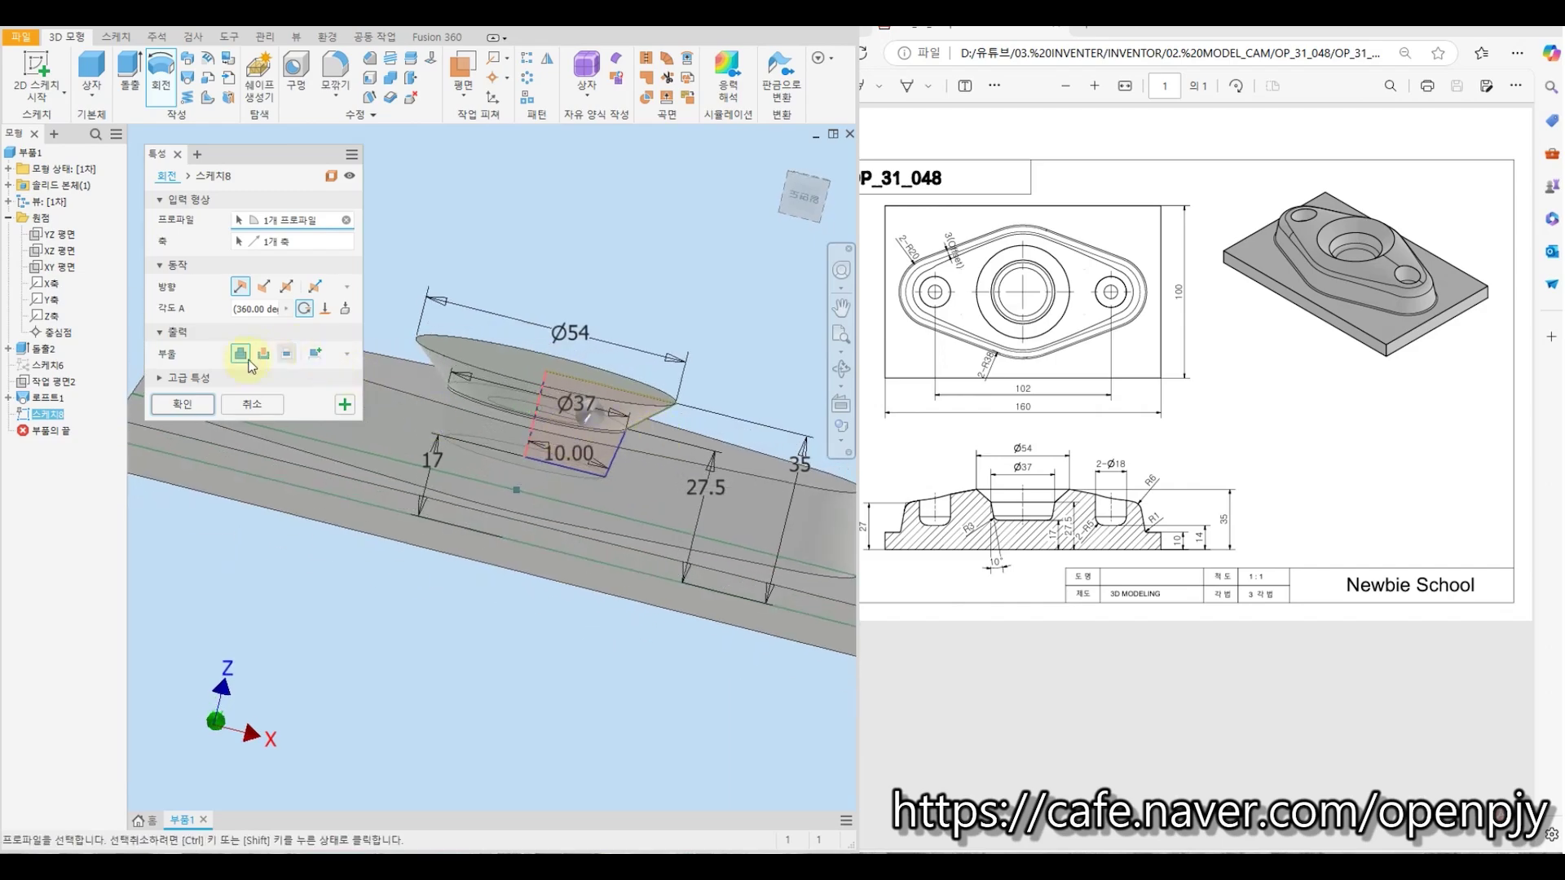
click(318, 355)
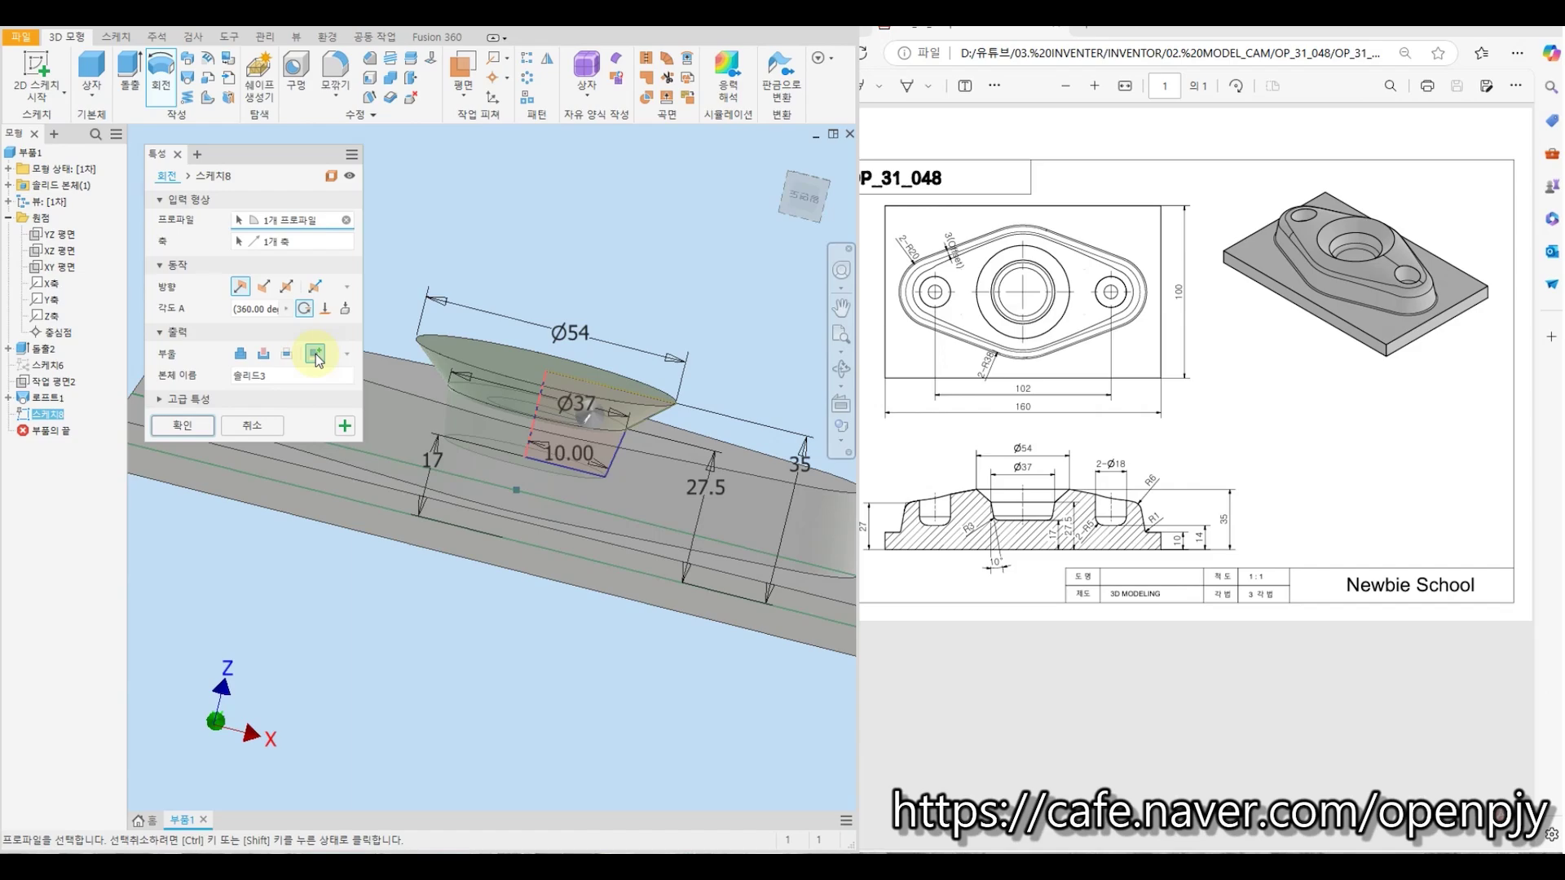
click(181, 426)
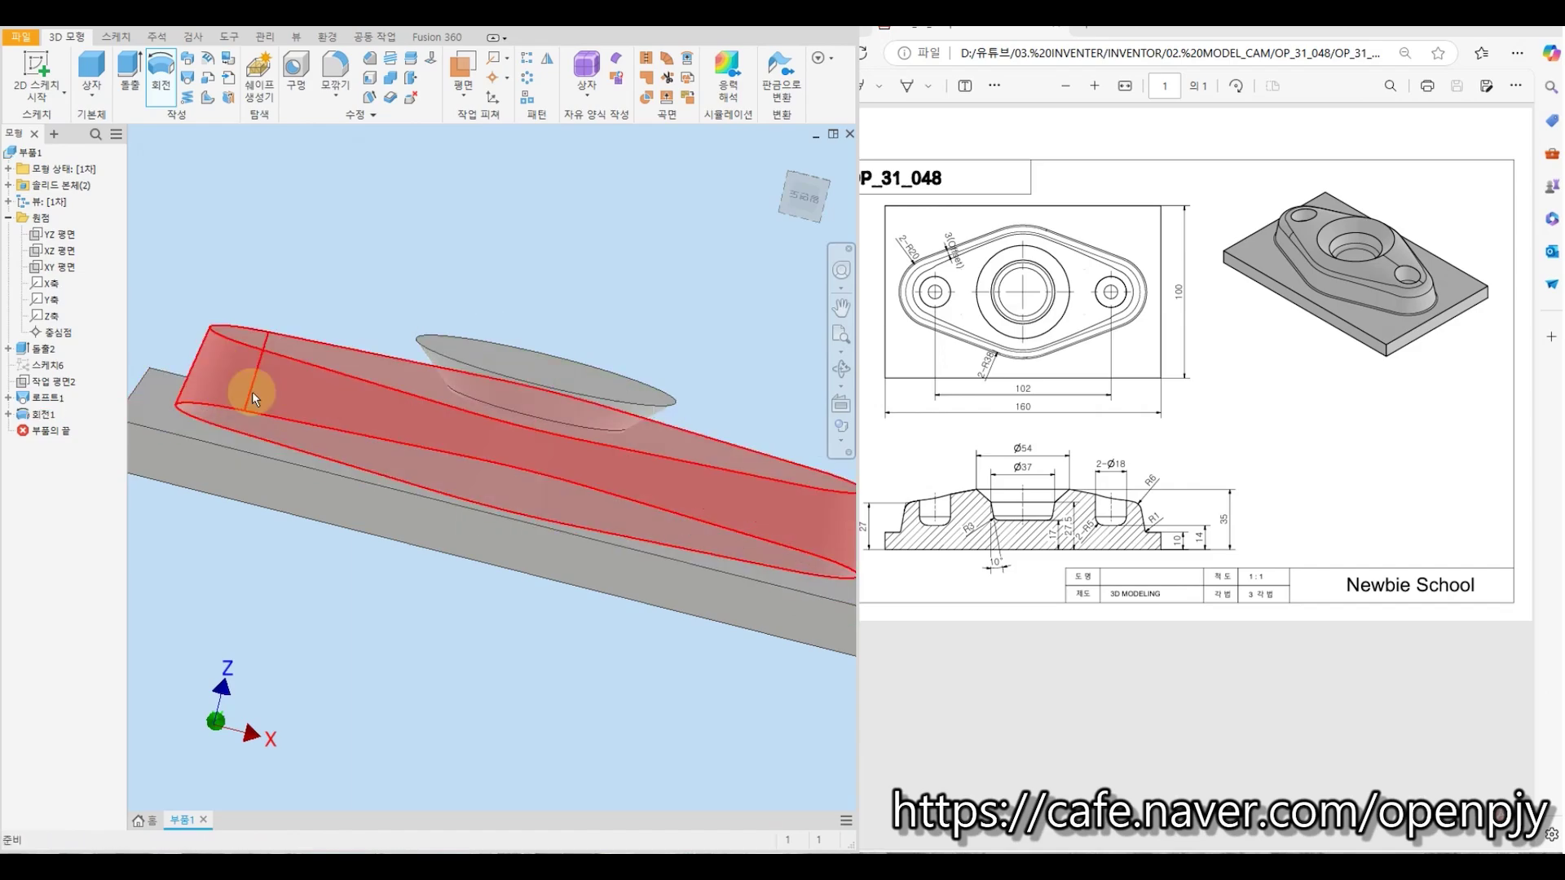
shift+middle_drag(563, 269, 492, 268)
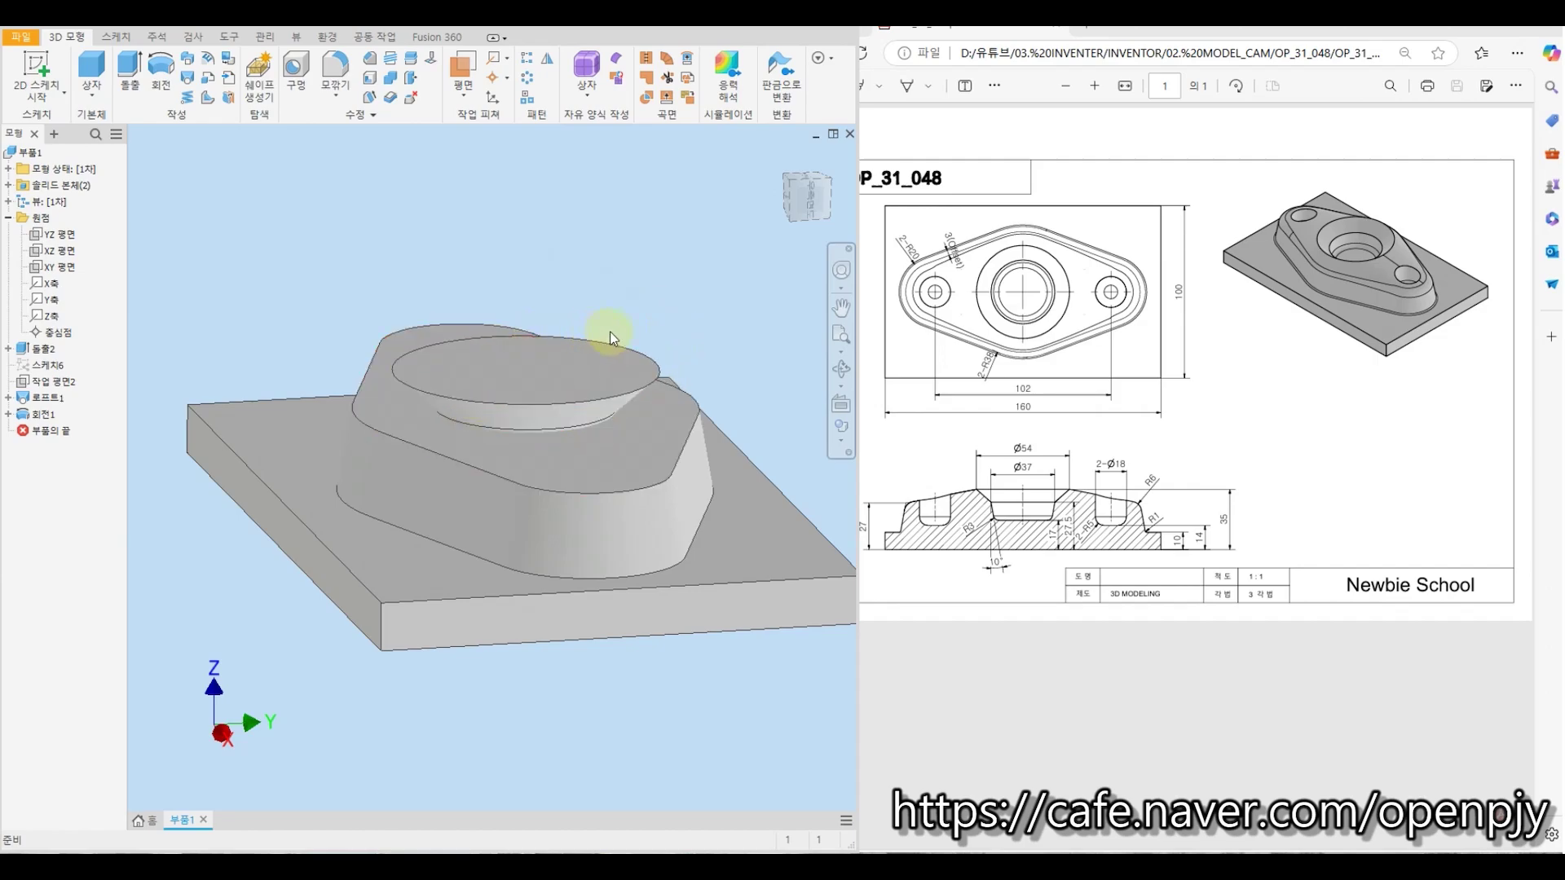
shift+middle_drag(613, 497, 707, 484)
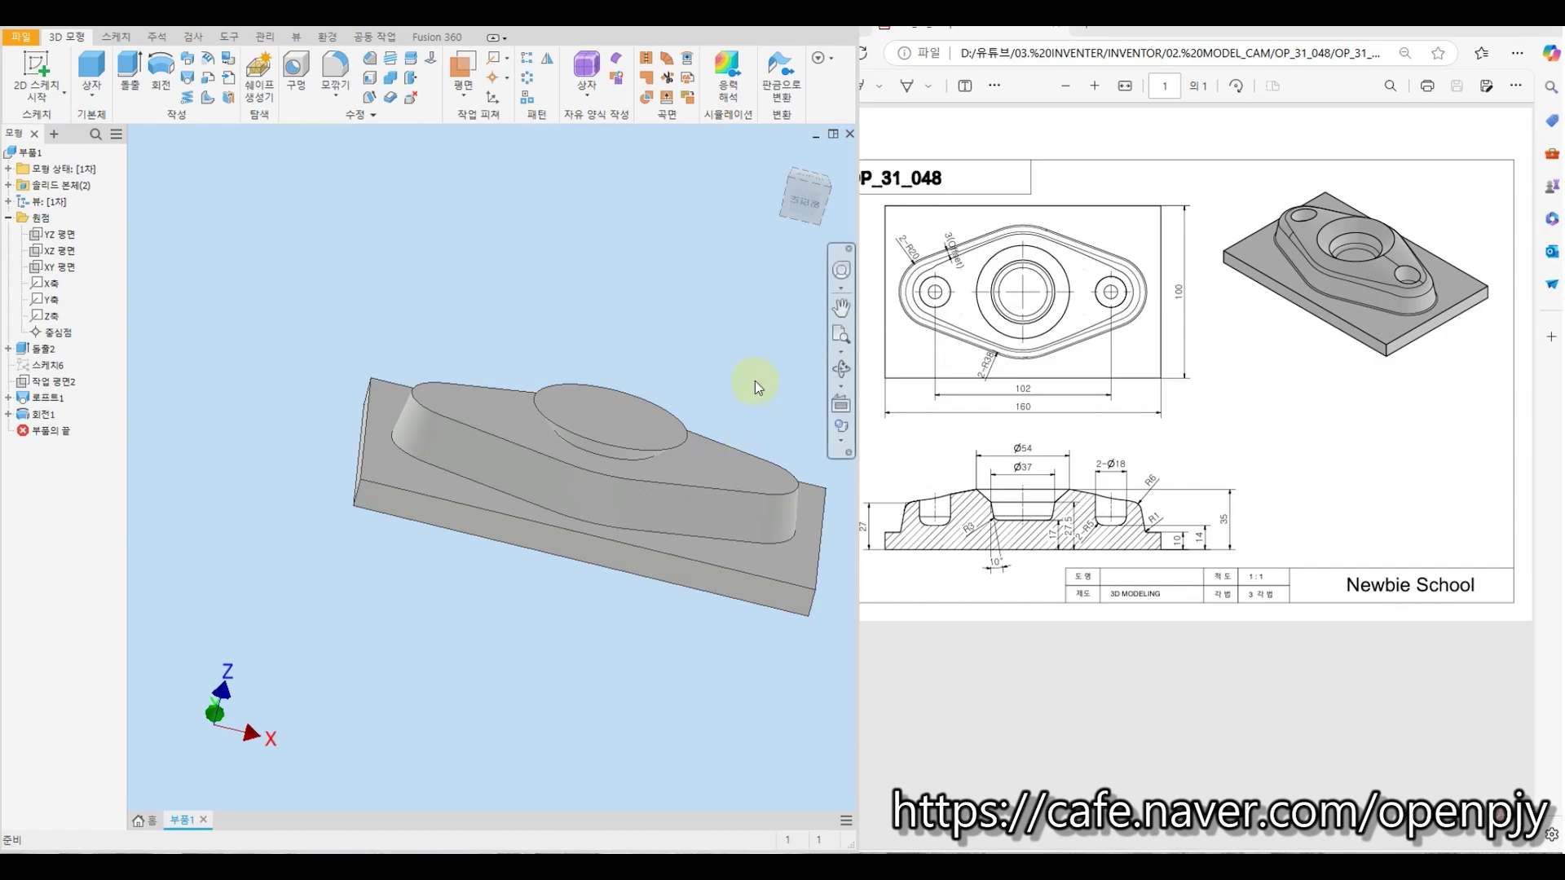
Loft from the boss's top outline edge to the revolved body's top circular edge with tangent faces merged
click(188, 76)
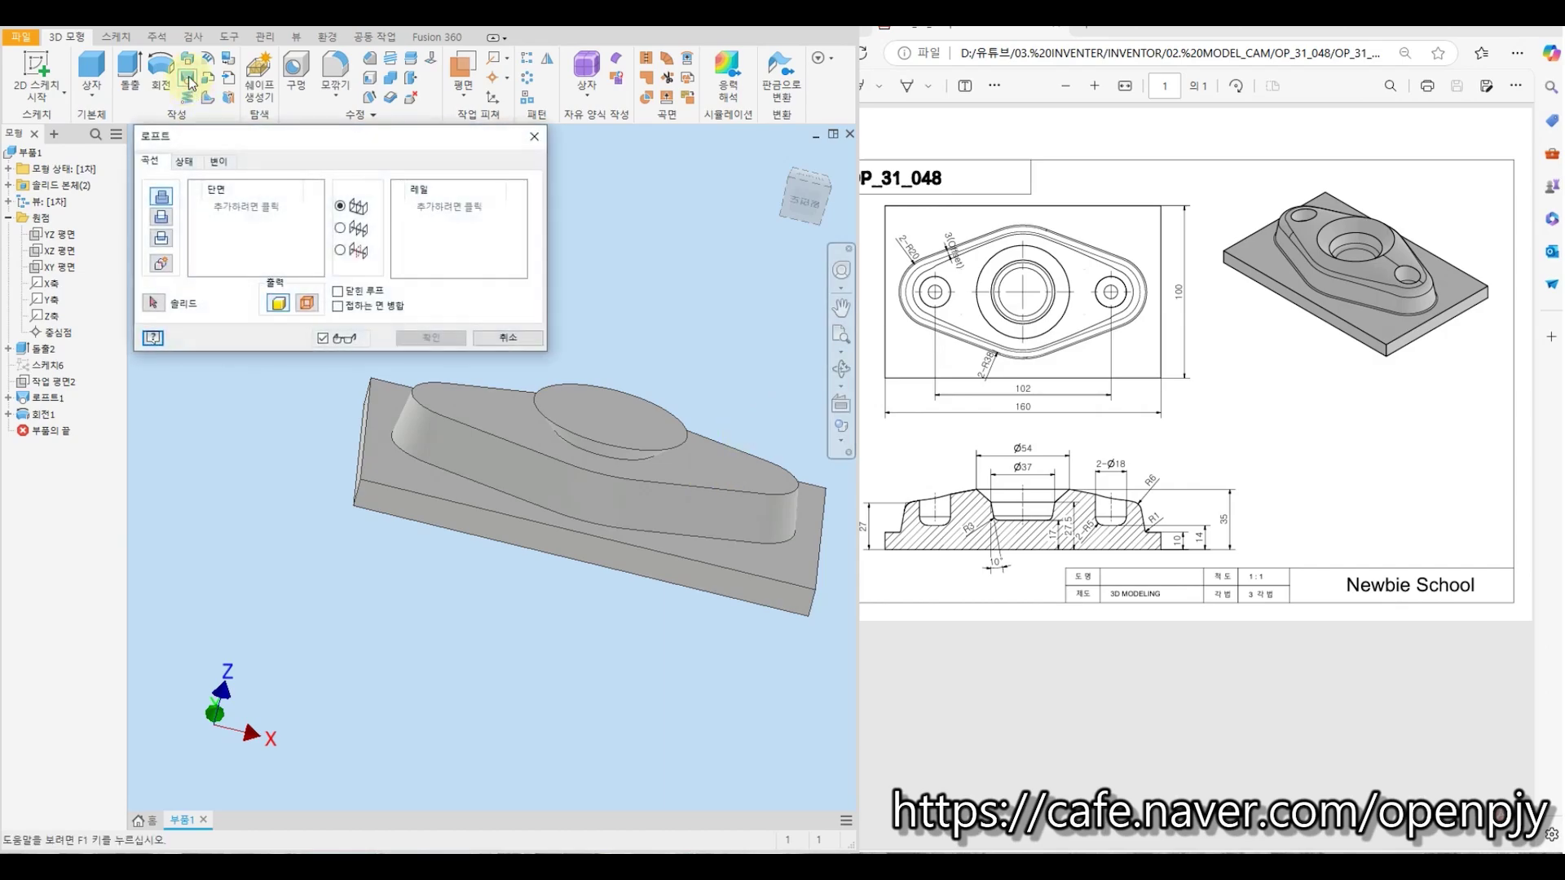
click(269, 211)
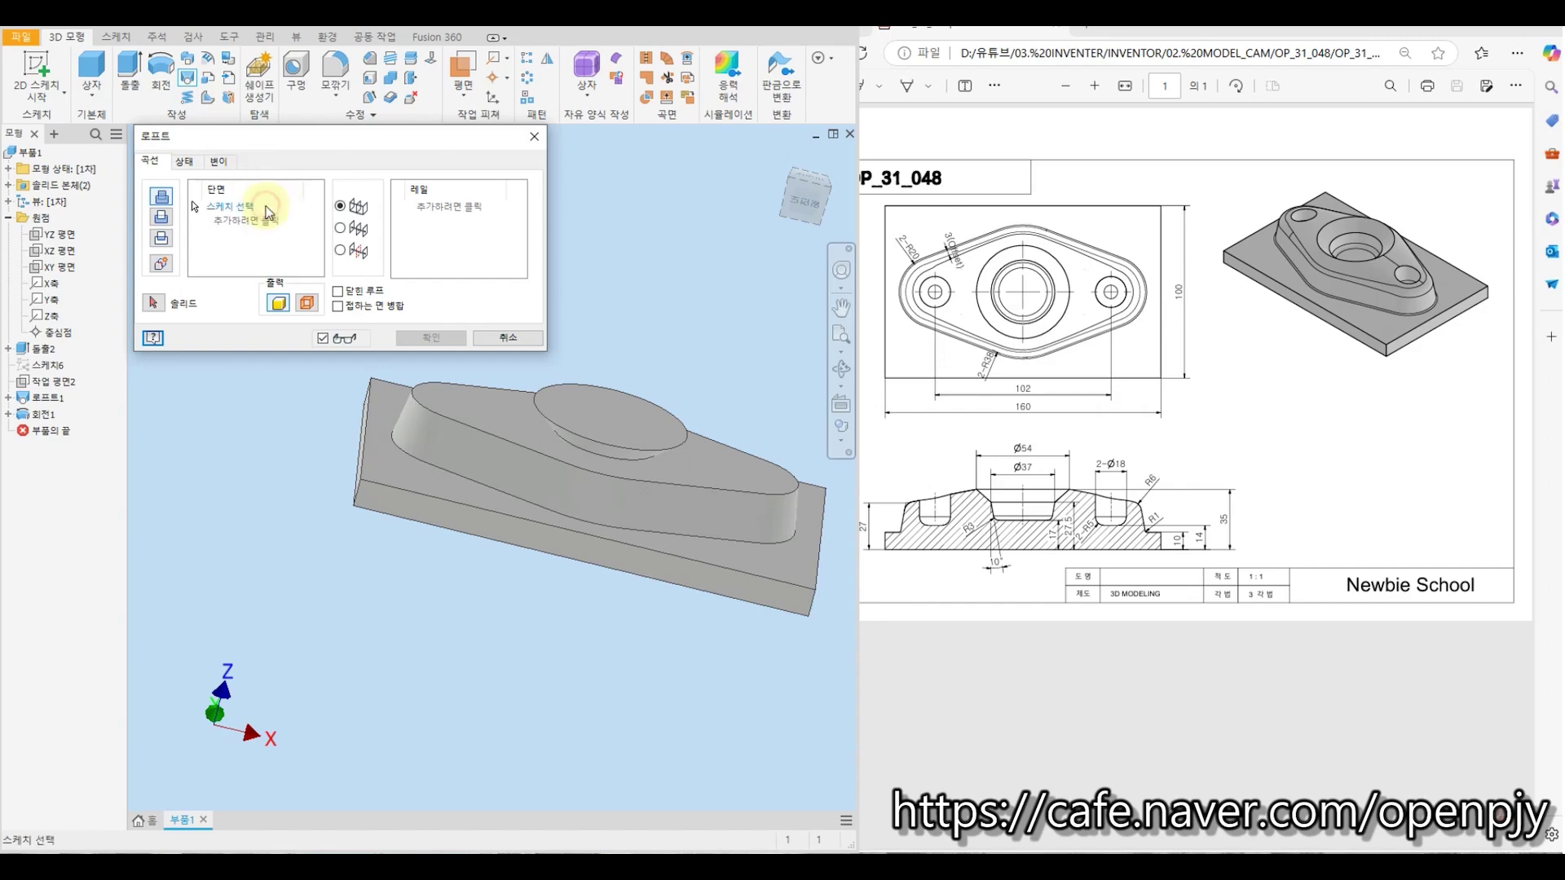
click(730, 487)
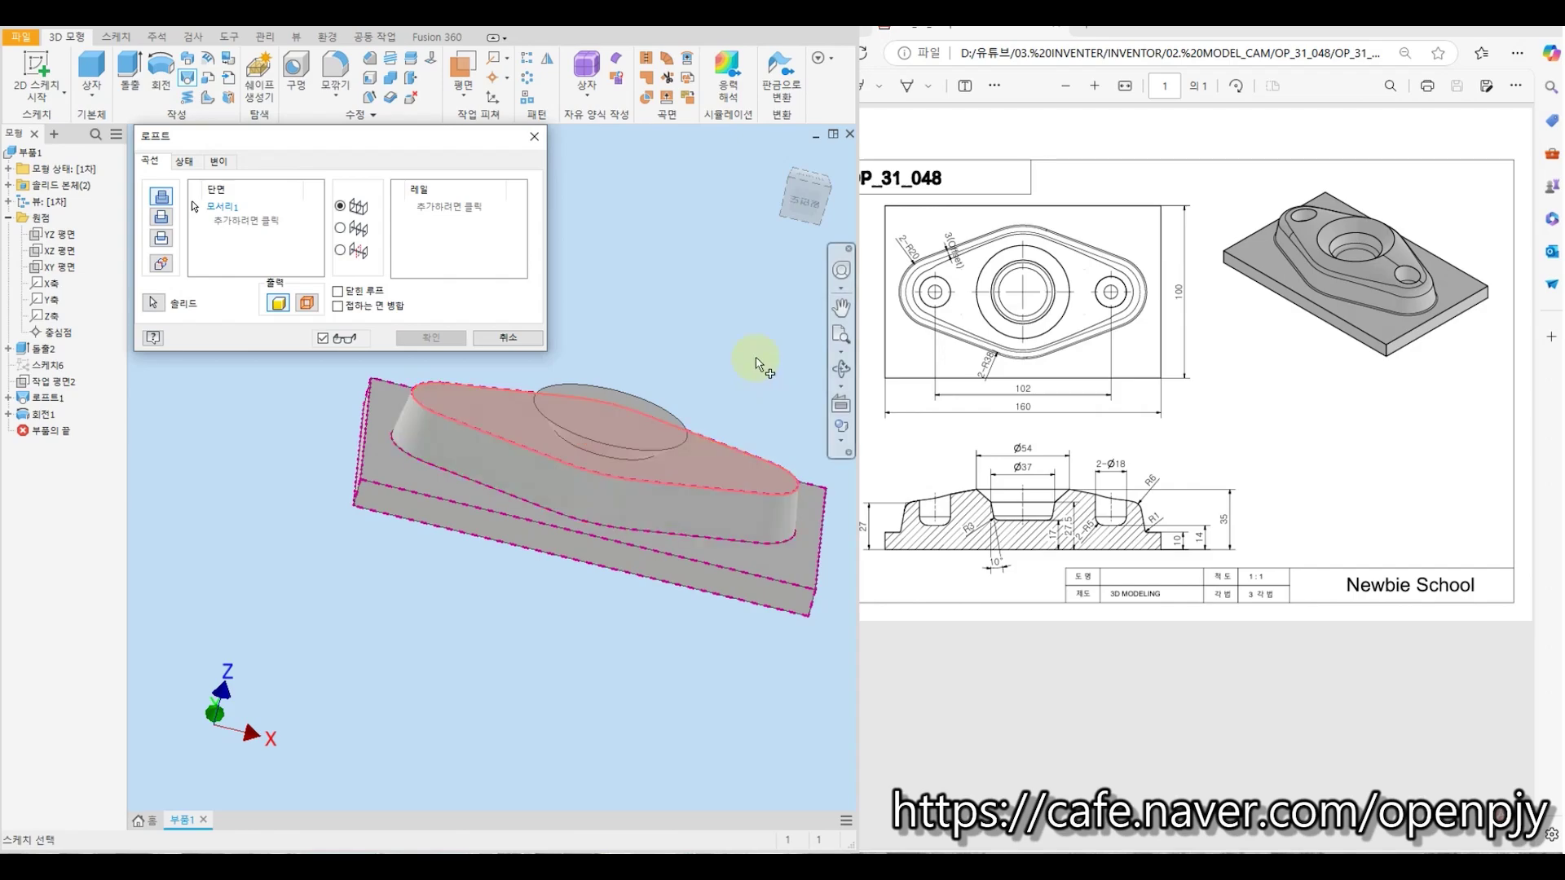
click(259, 219)
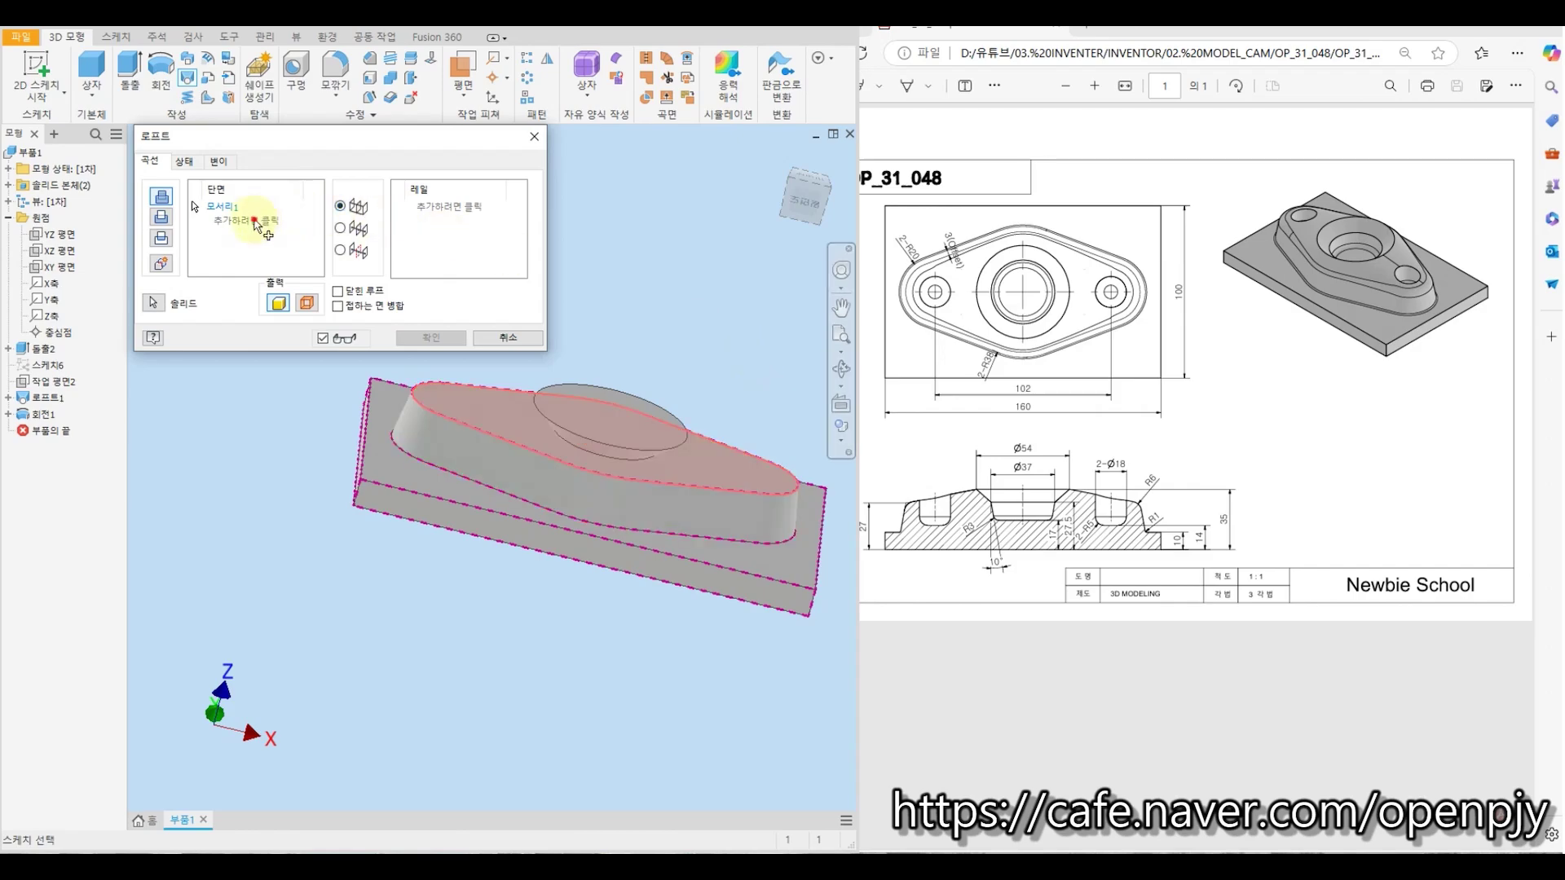
click(686, 442)
mouse_move(716, 342)
shift+middle_down()
mouse_move(643, 359)
mouse_move(688, 325)
mouse_move(674, 301)
mouse_move(696, 321)
shift+middle_up()
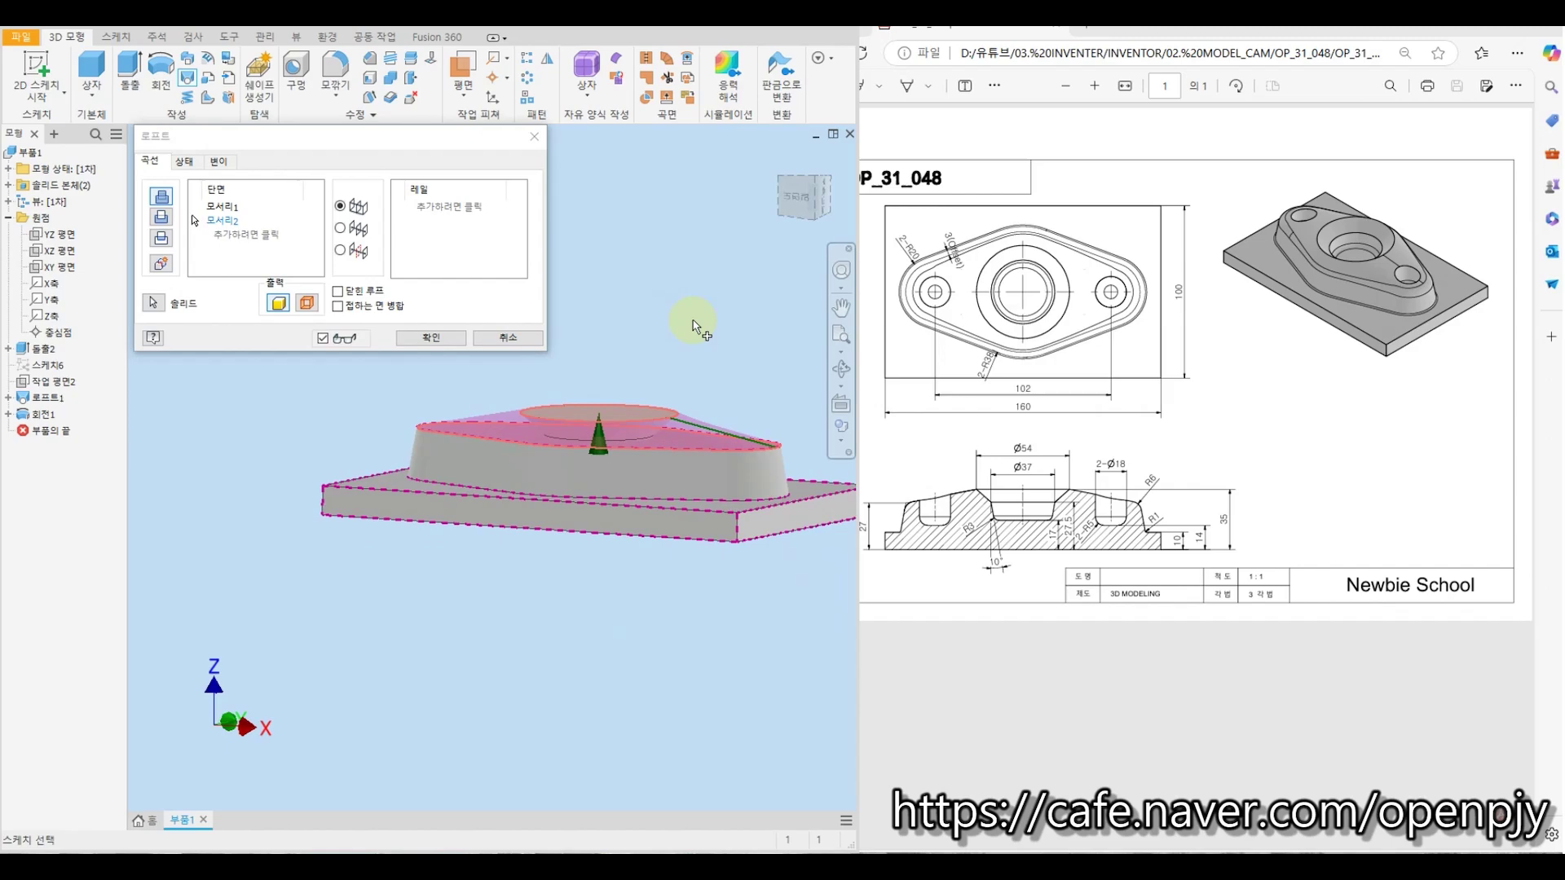
click(360, 312)
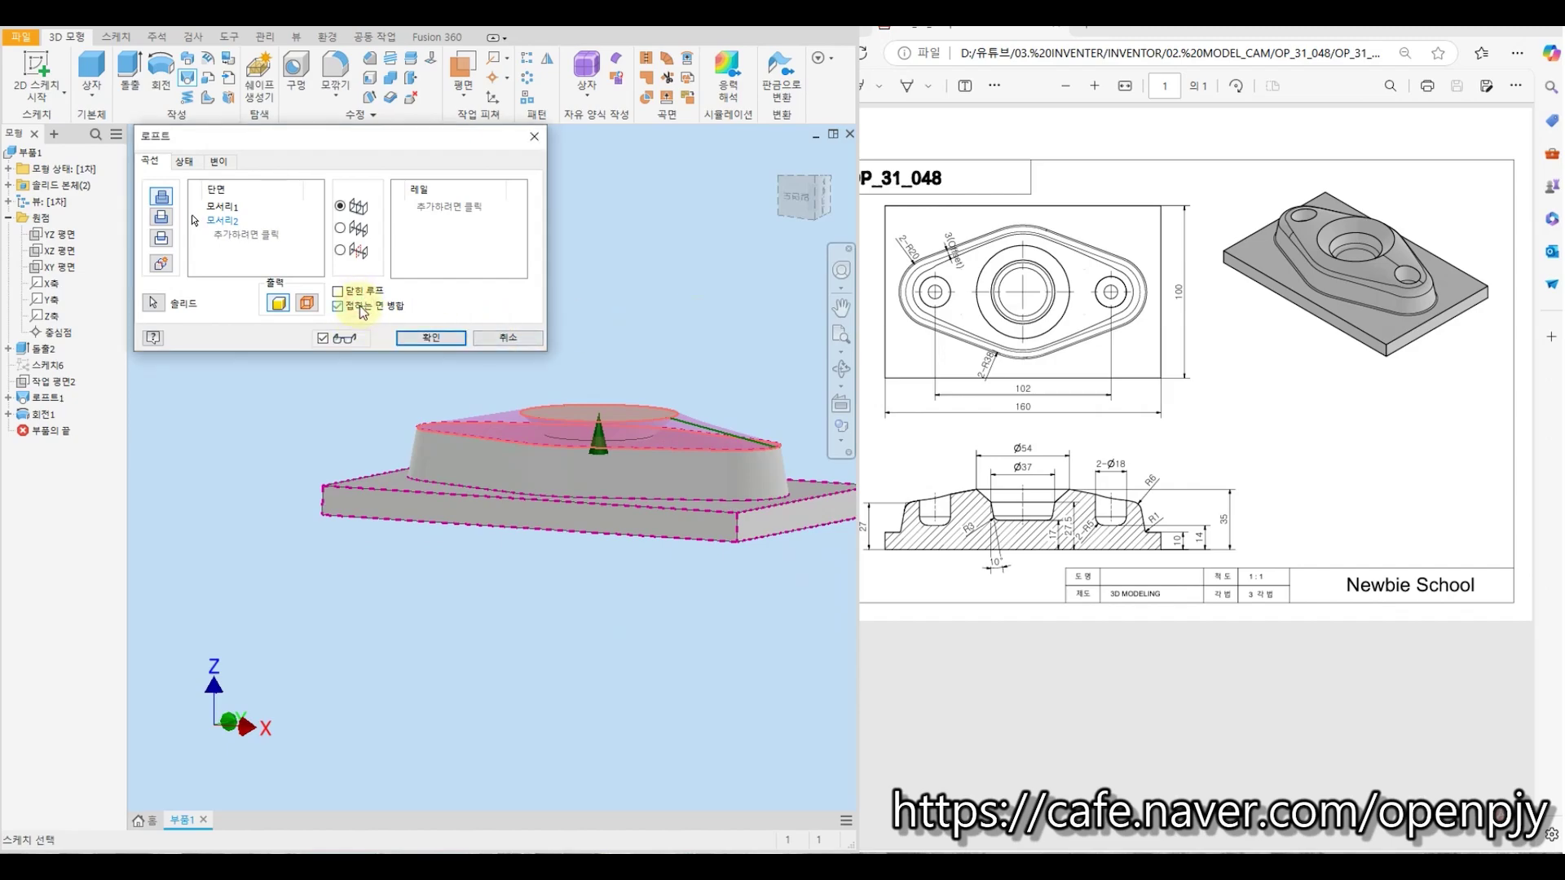
click(435, 345)
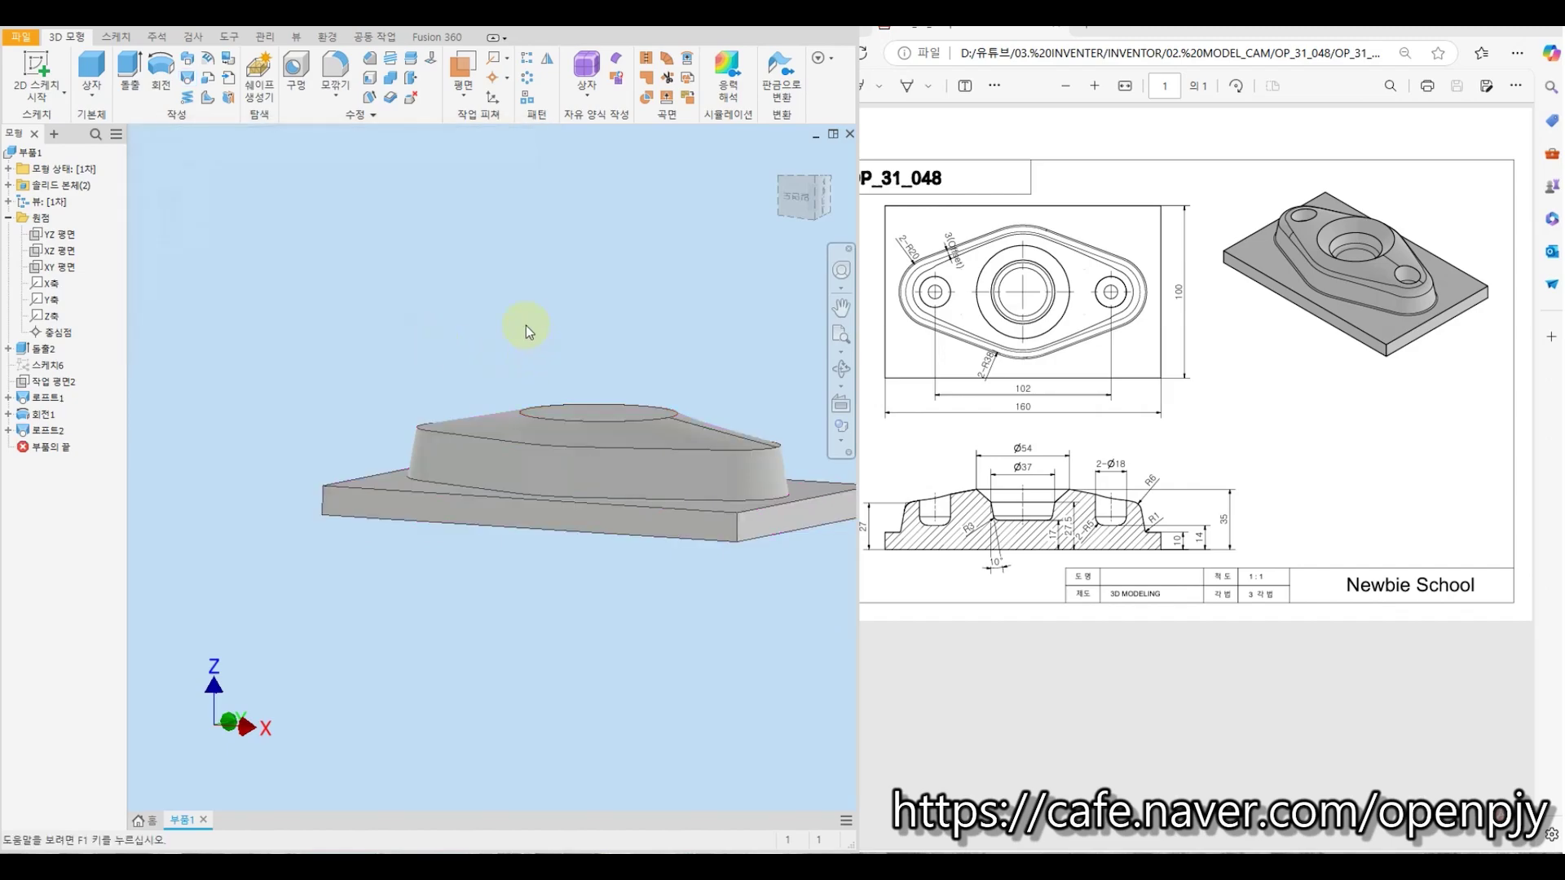
shift+middle_drag(526, 325, 527, 360)
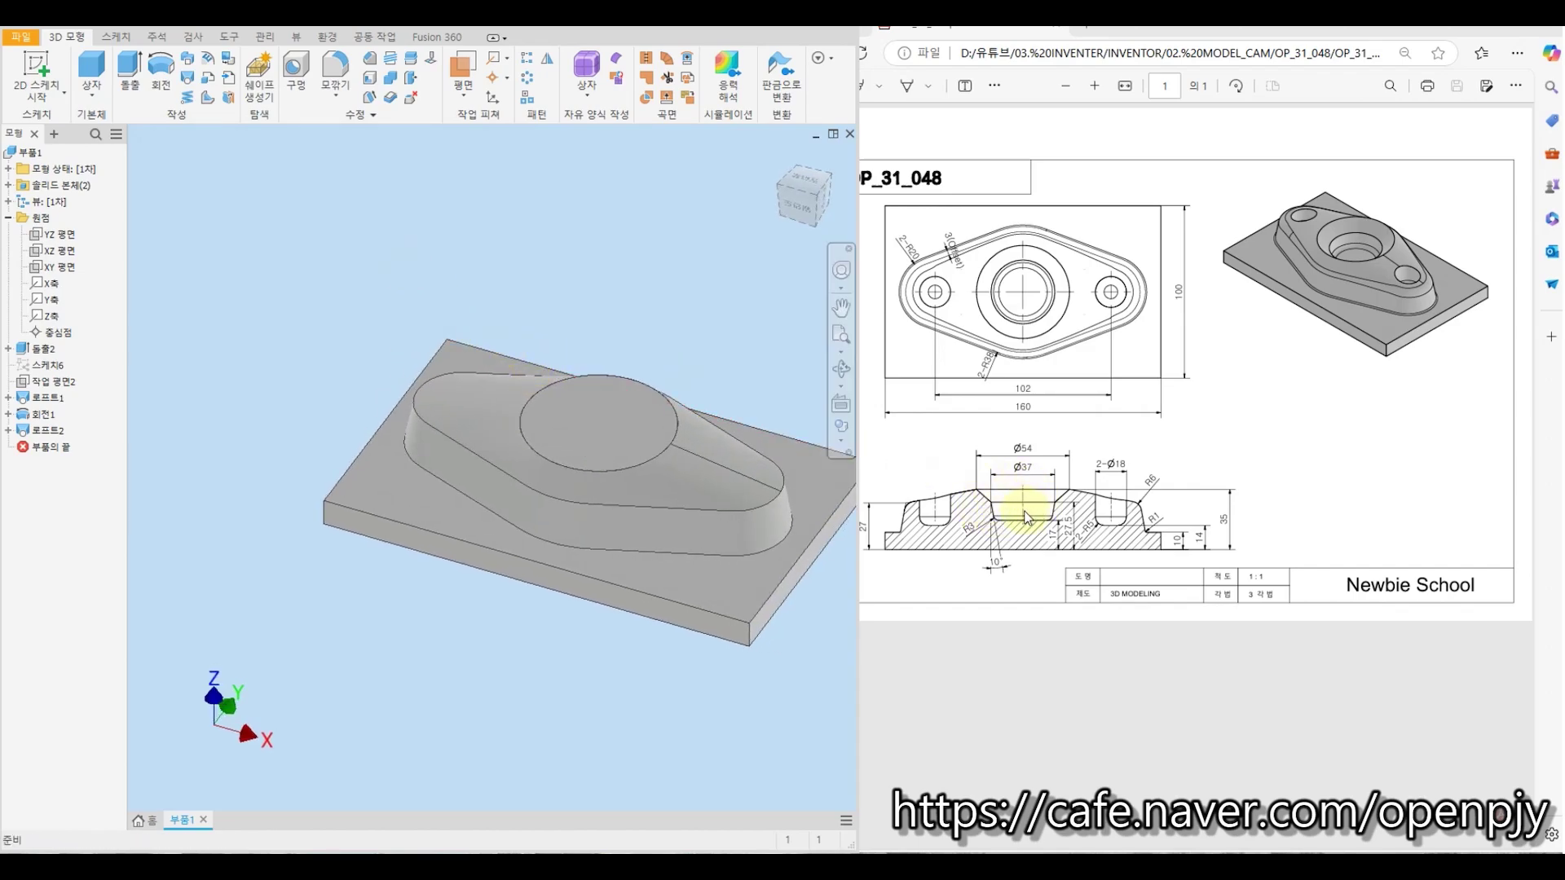
Combine the bodies with the cut operation, using the main body as base and the revolved body as the tool
click(392, 80)
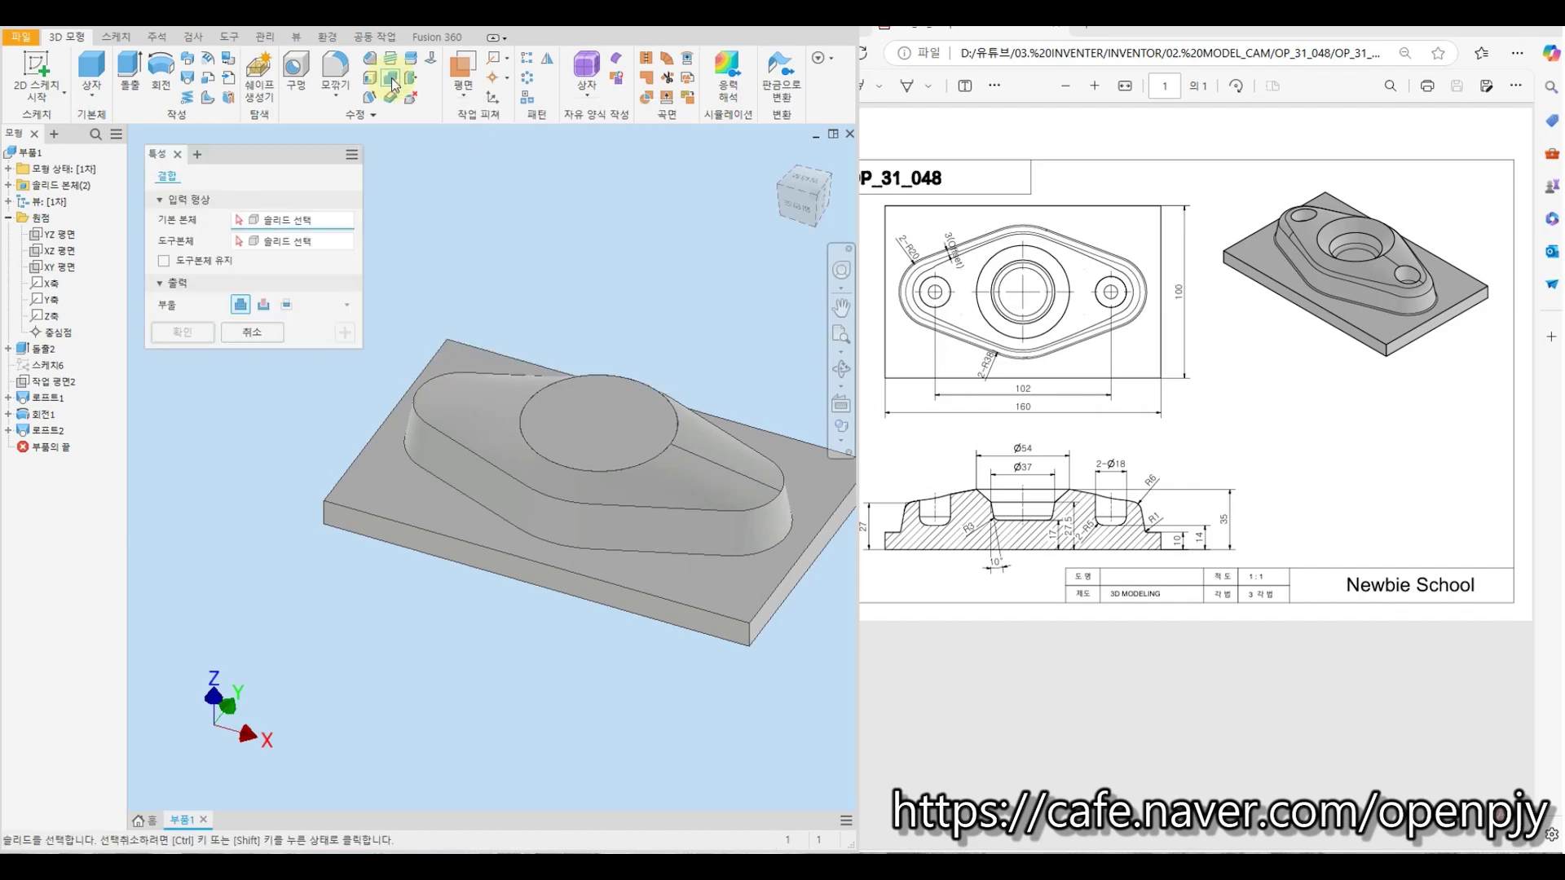
click(263, 306)
click(471, 463)
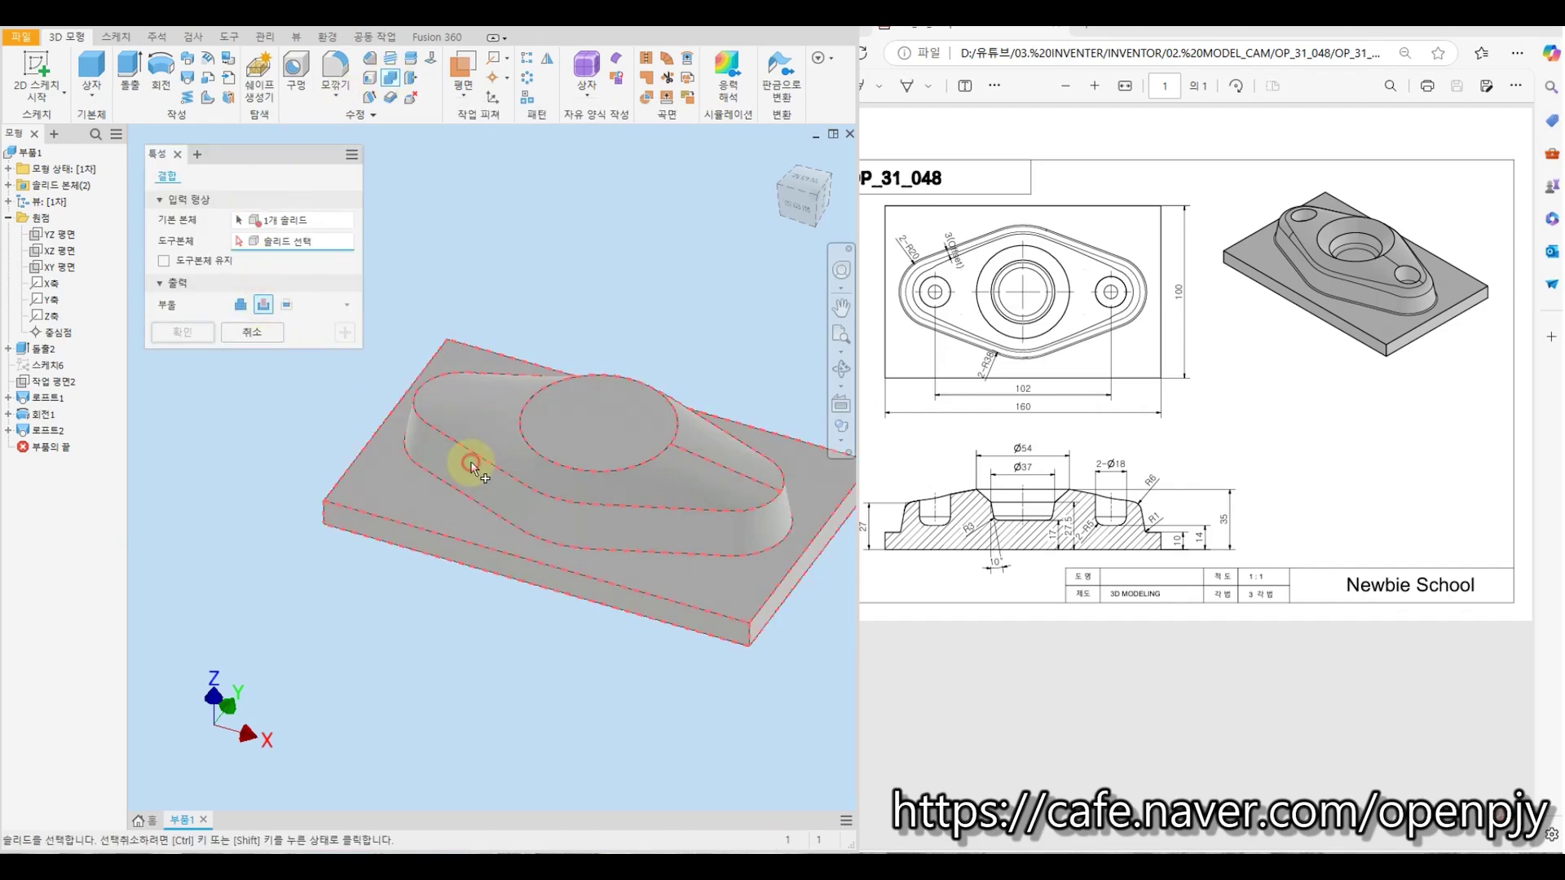
click(568, 407)
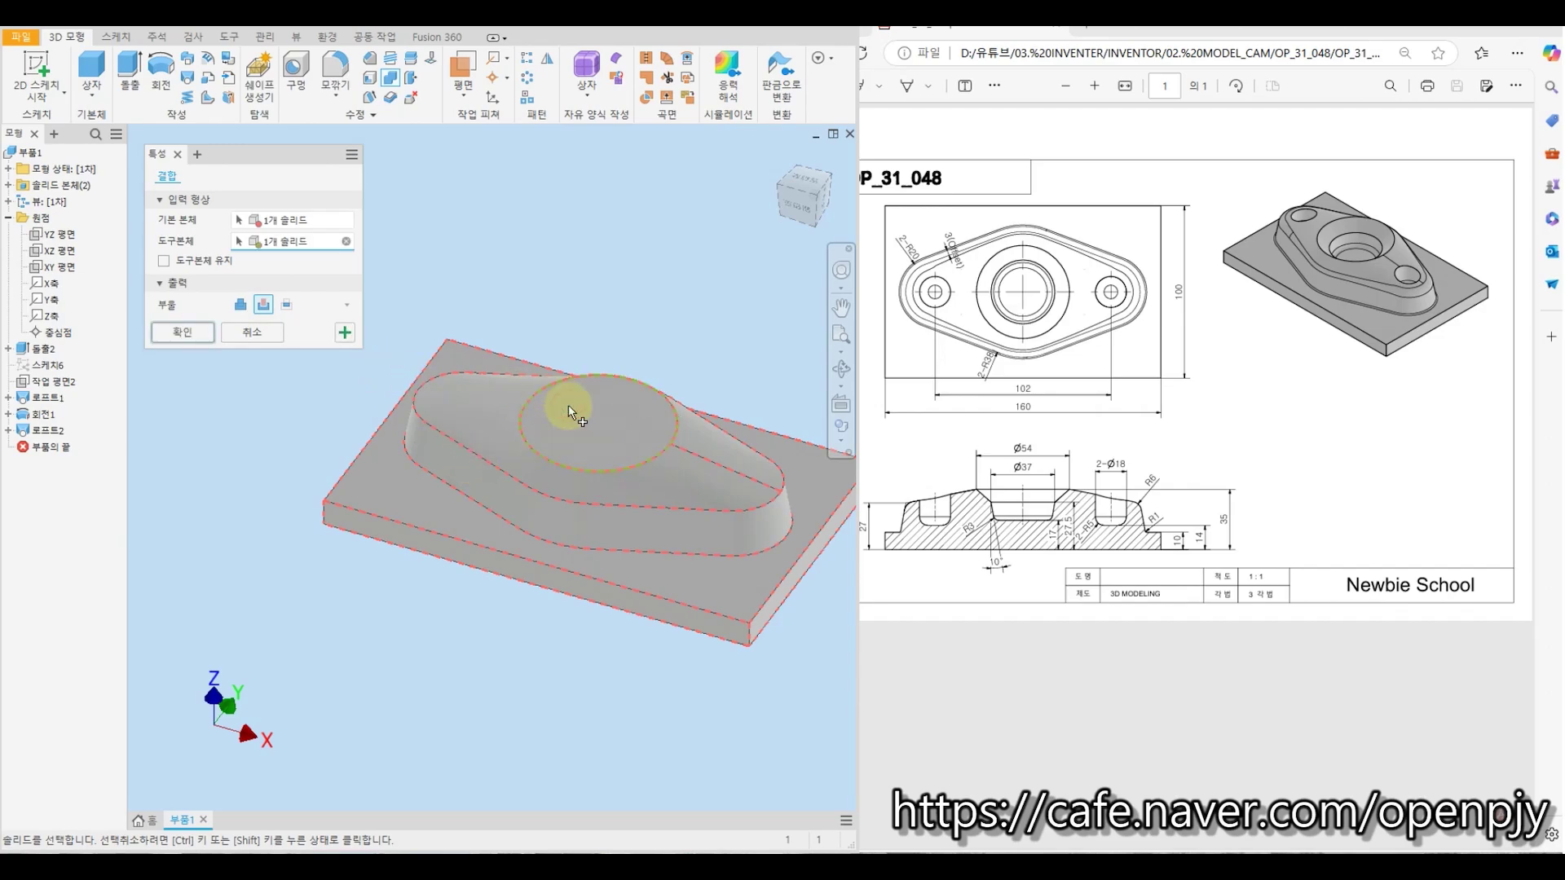
click(183, 333)
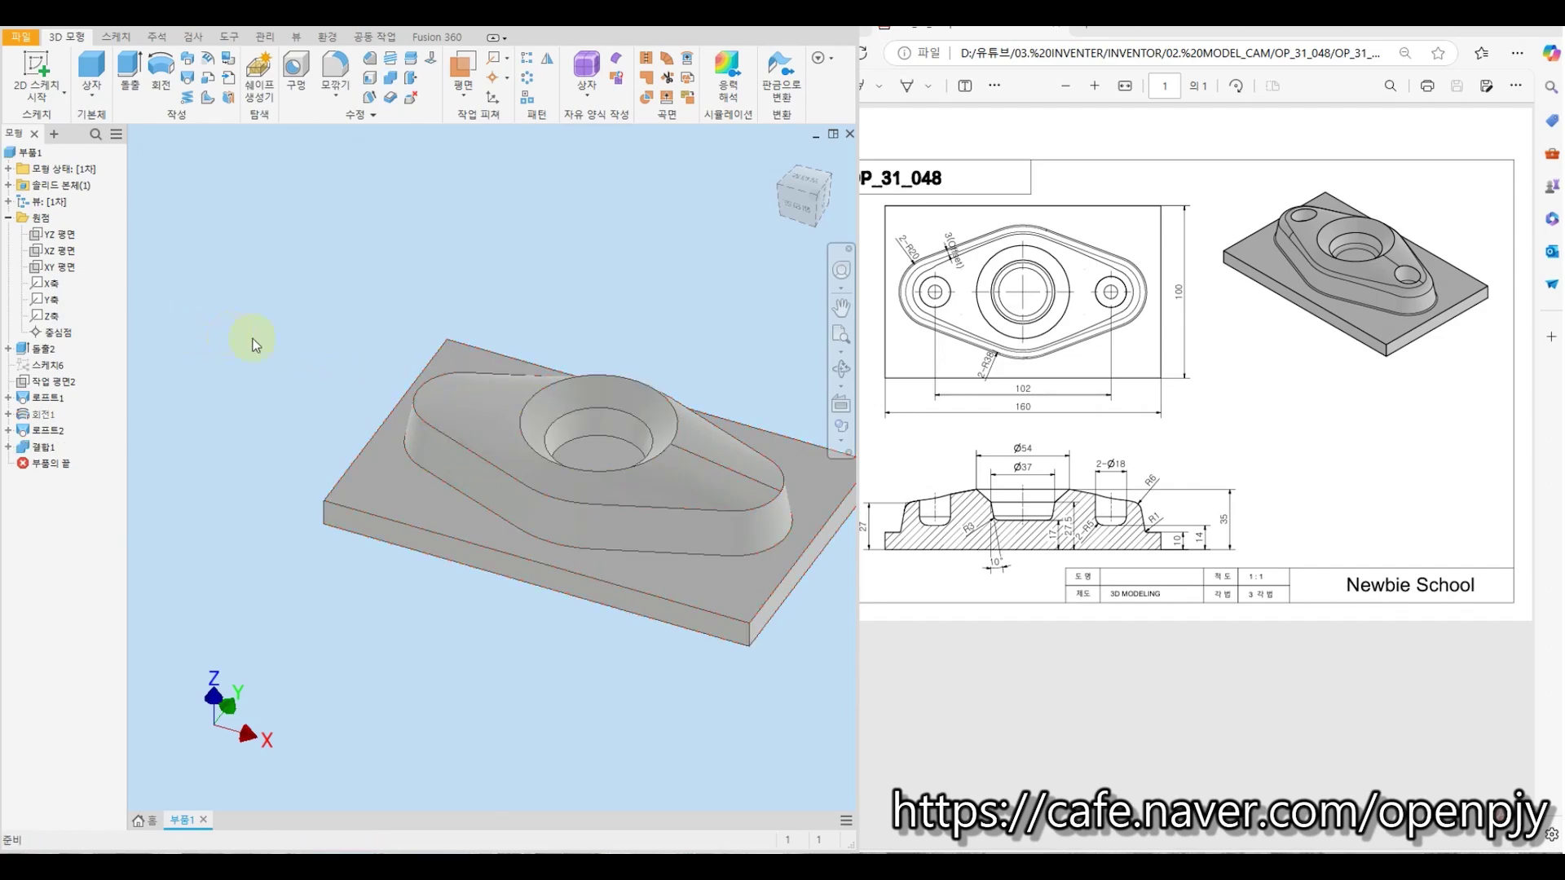
mouse_move(253, 339)
shift+middle_down()
mouse_move(287, 377)
mouse_move(292, 353)
mouse_move(318, 358)
shift+middle_up()
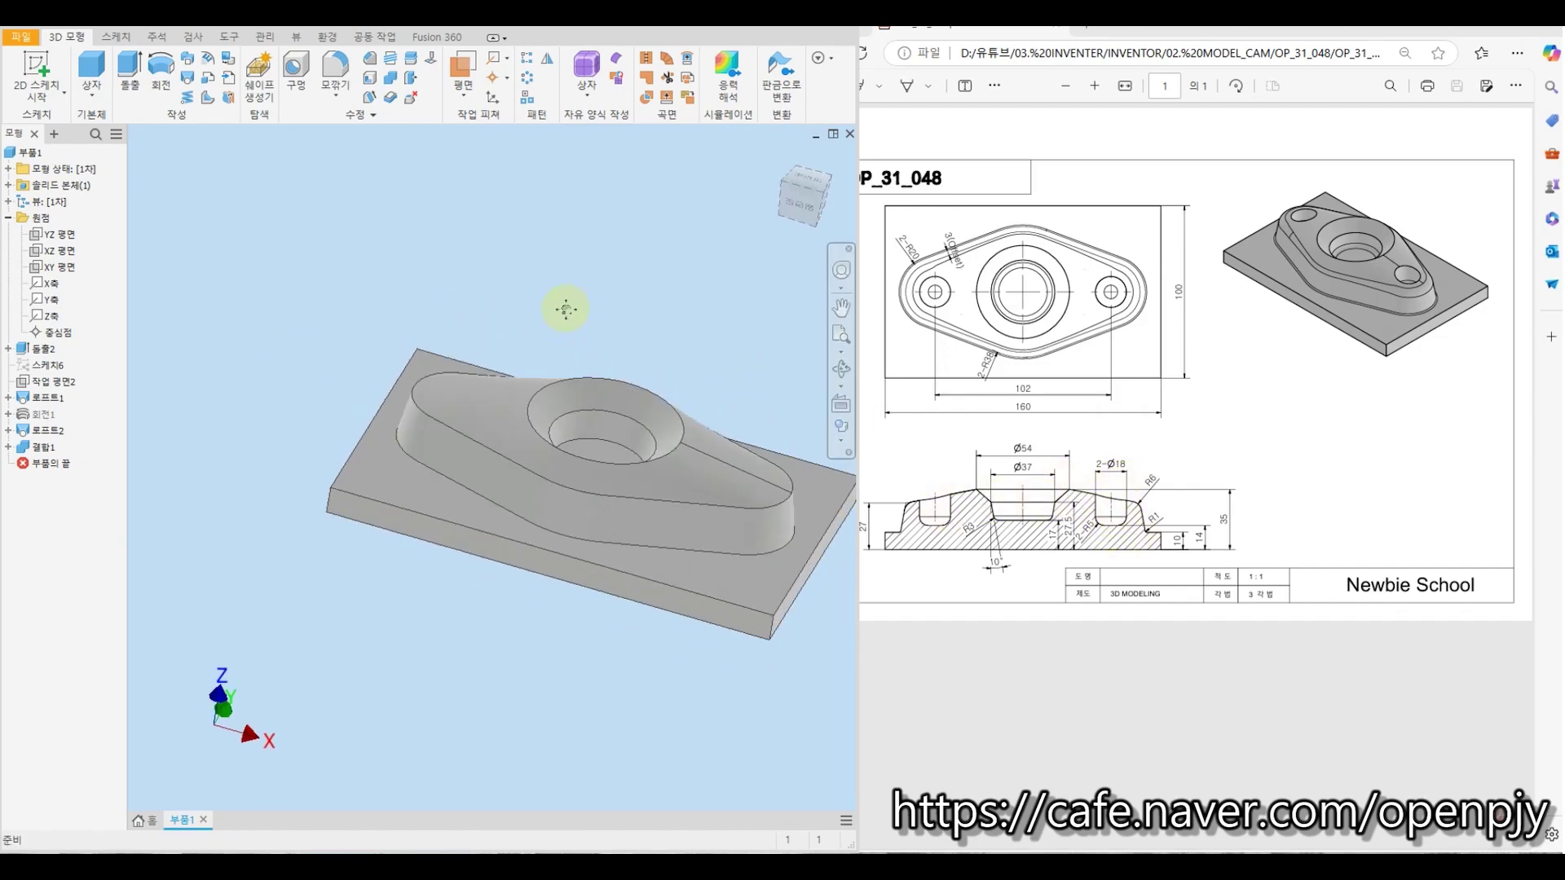
middle_drag(562, 307, 454, 308)
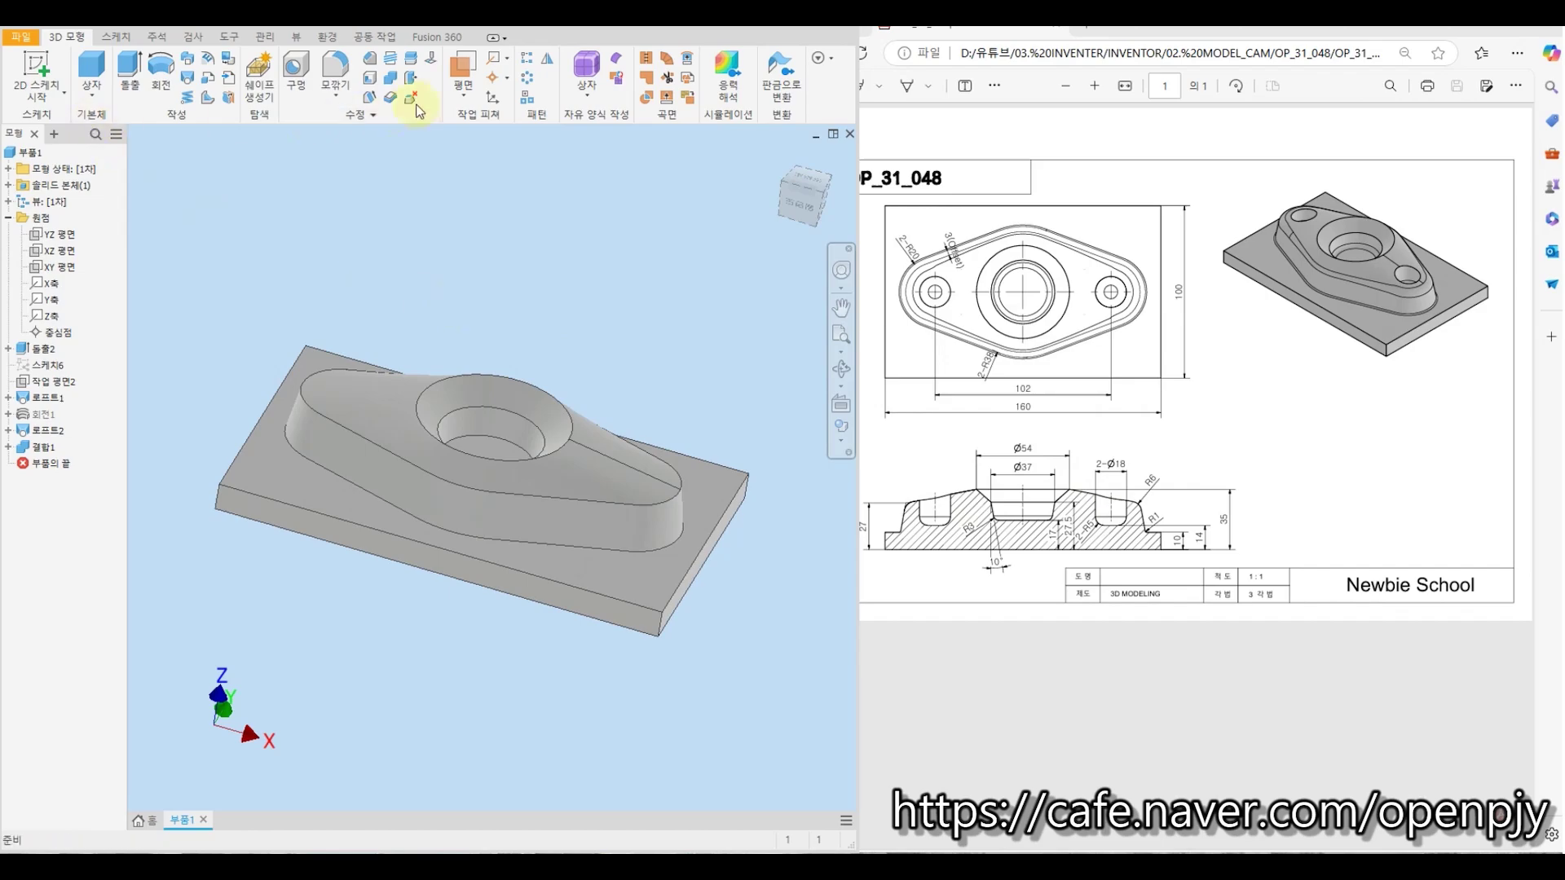
Create a work plane offset 4 mm above the base plate's top face
click(462, 67)
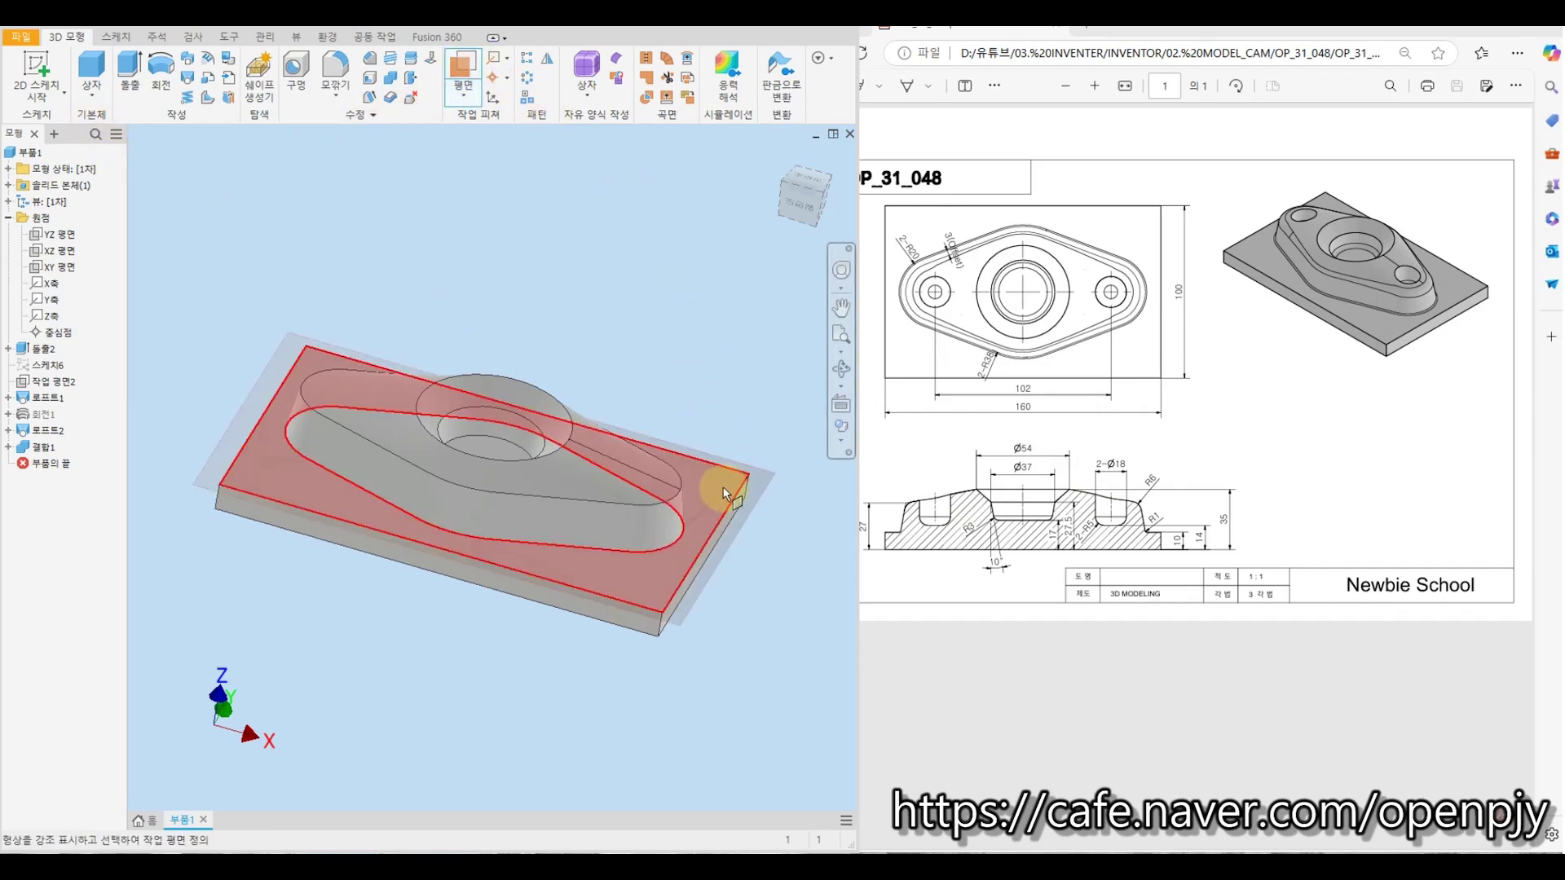
mouse_move(725, 492)
mouse_down()
mouse_move(728, 450)
mouse_move(734, 471)
mouse_up()
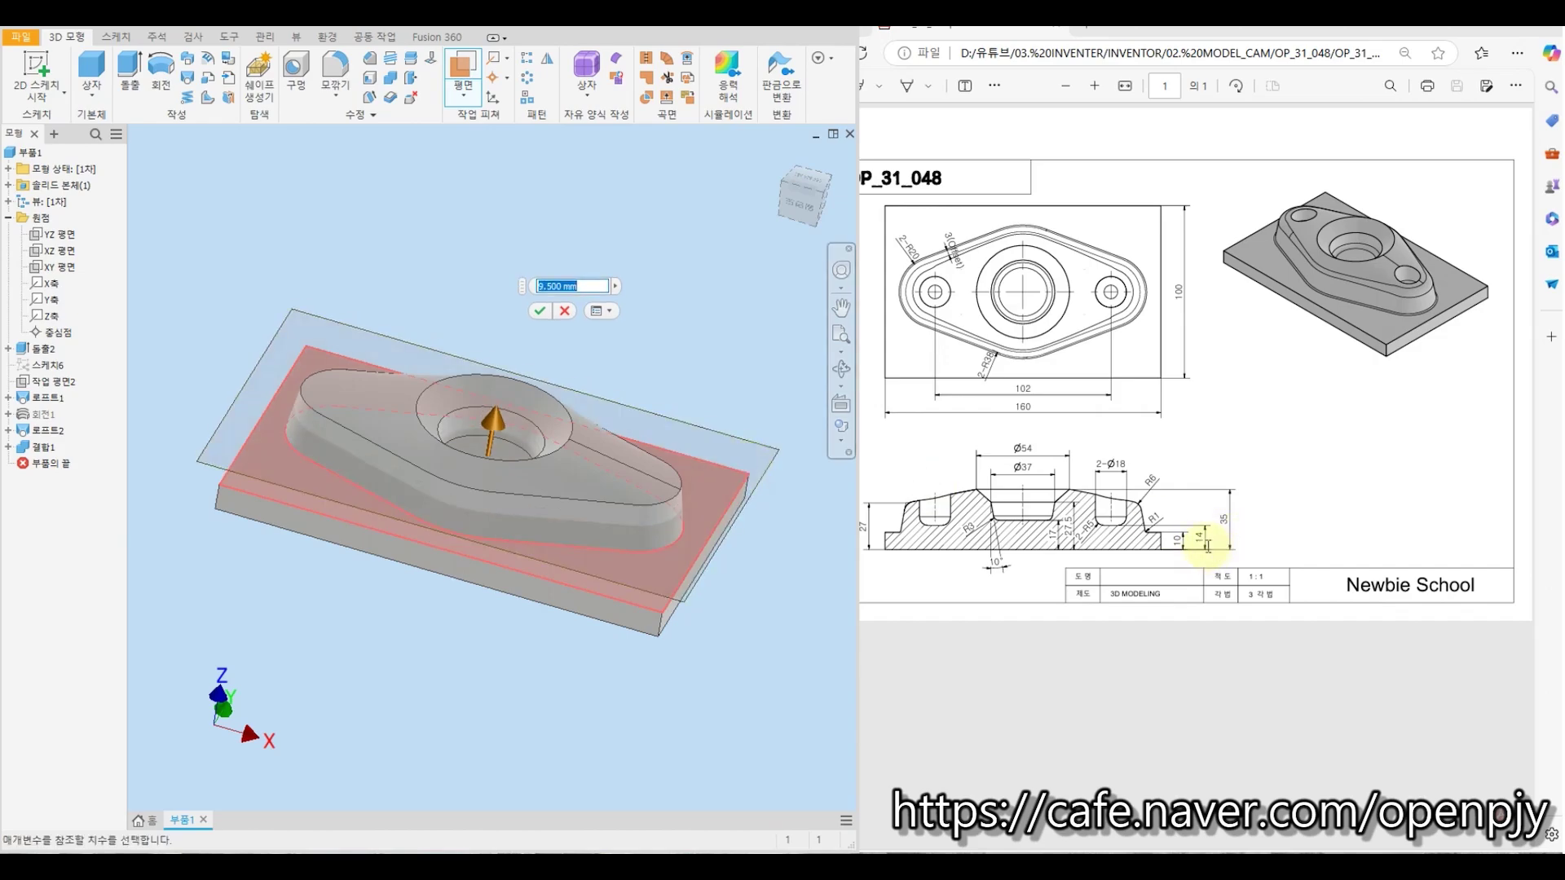
text(4)
key(Return)
Start a sketch on the new work plane and draw a circle about 26 mm in diameter near the boss's negative-X end
click(38, 65)
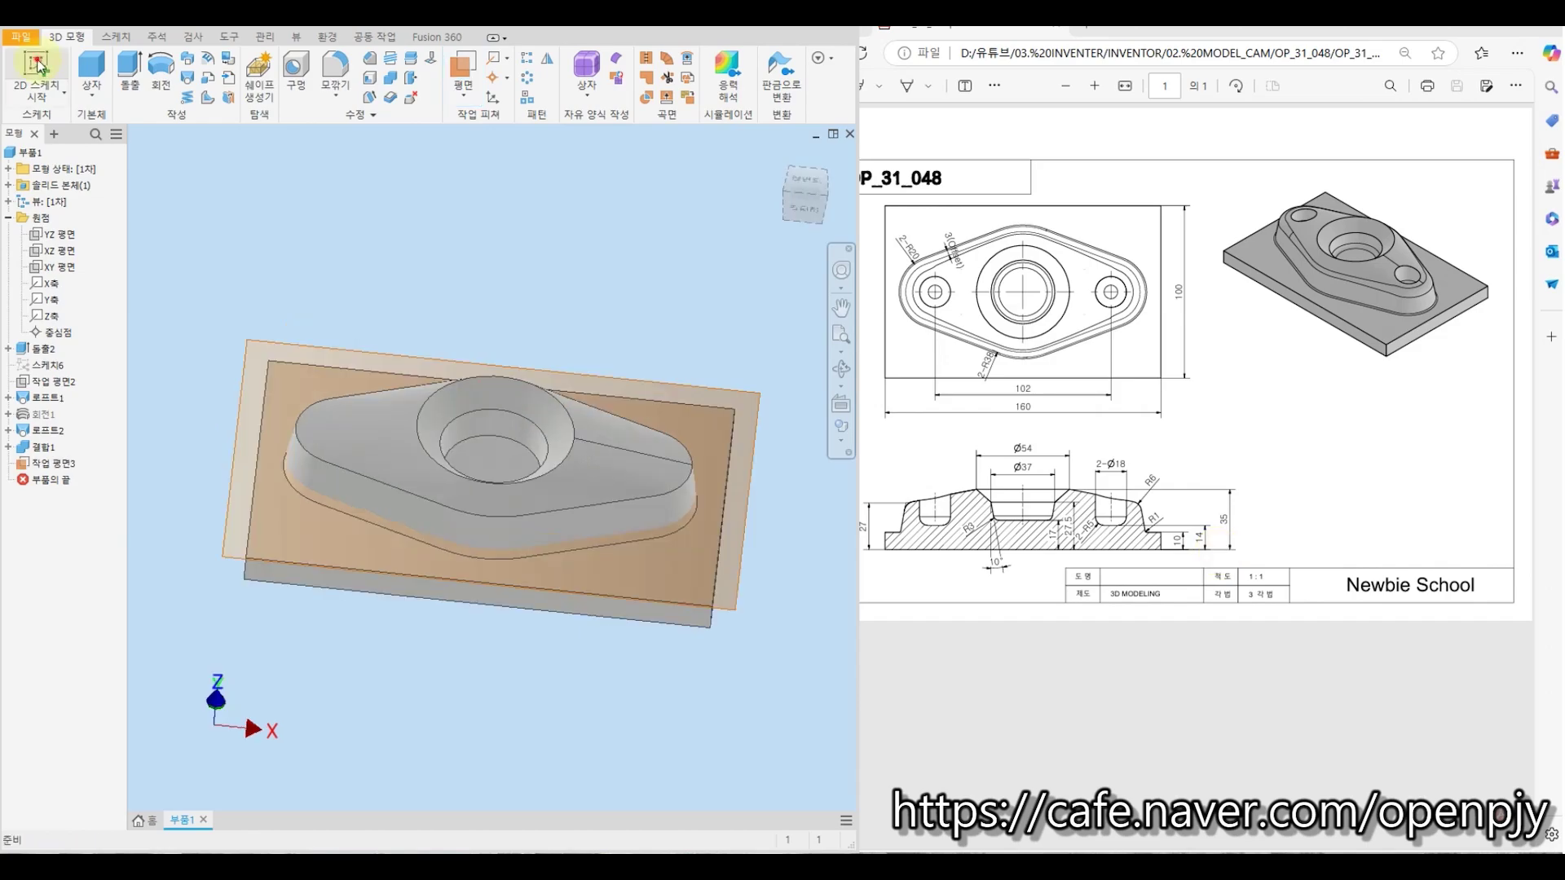
click(340, 352)
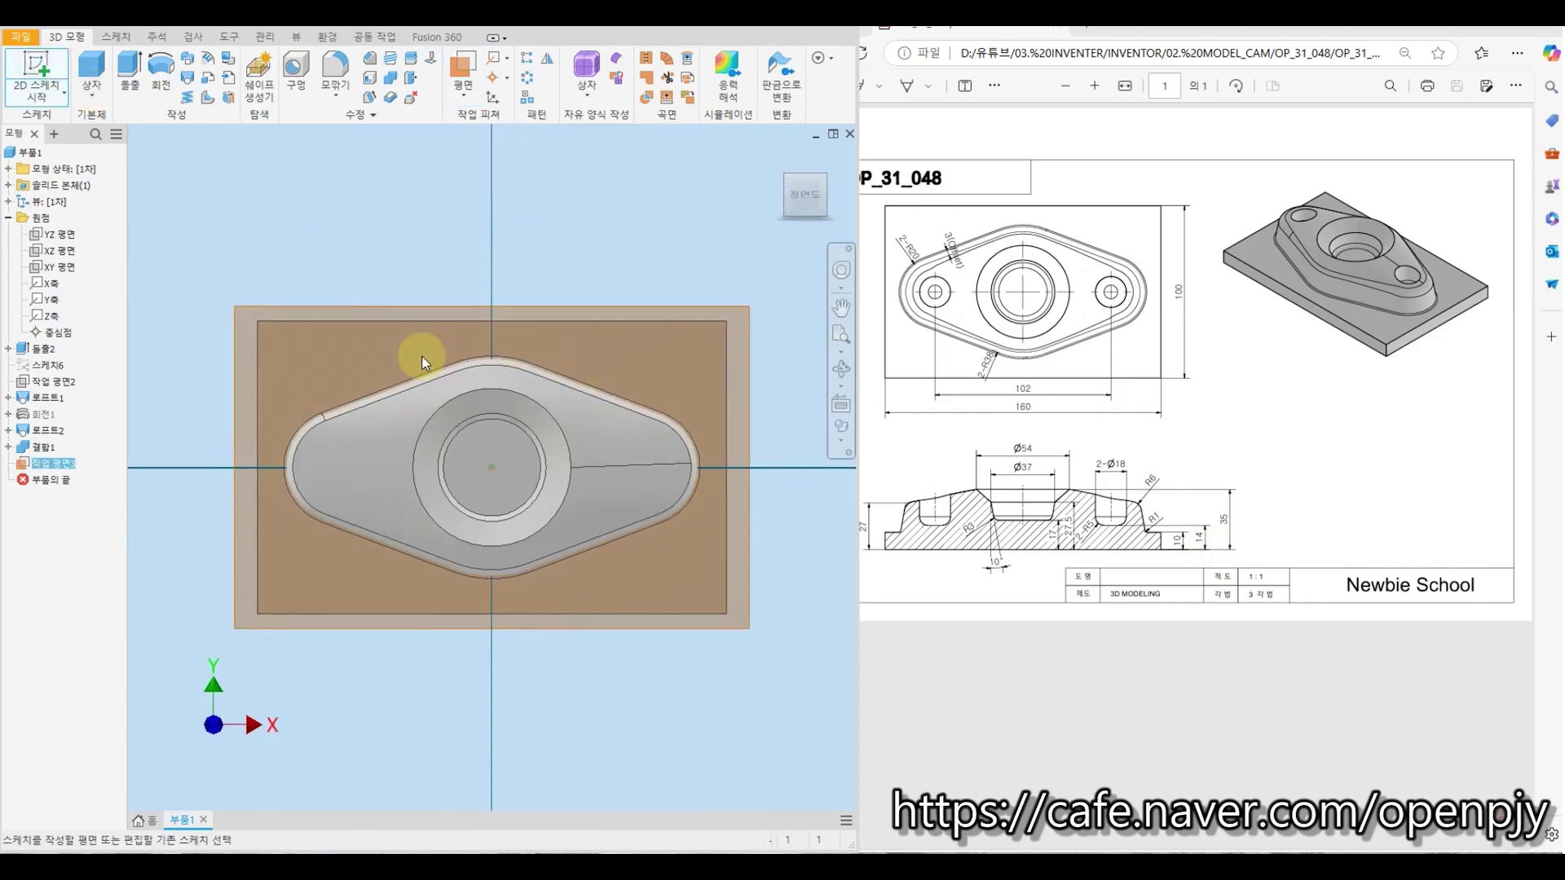
click(120, 65)
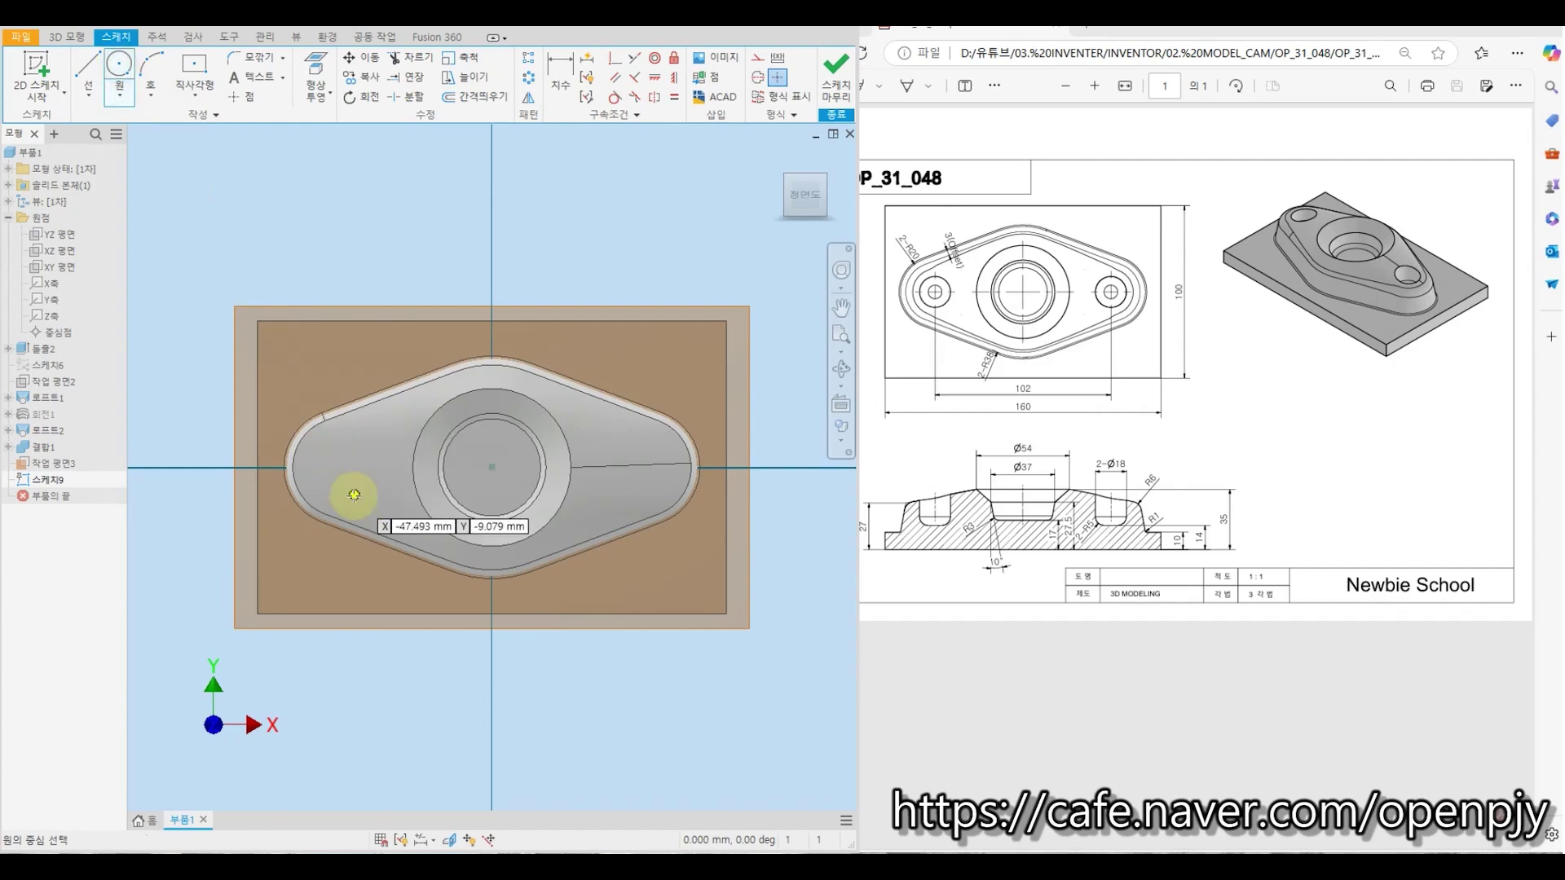
click(340, 462)
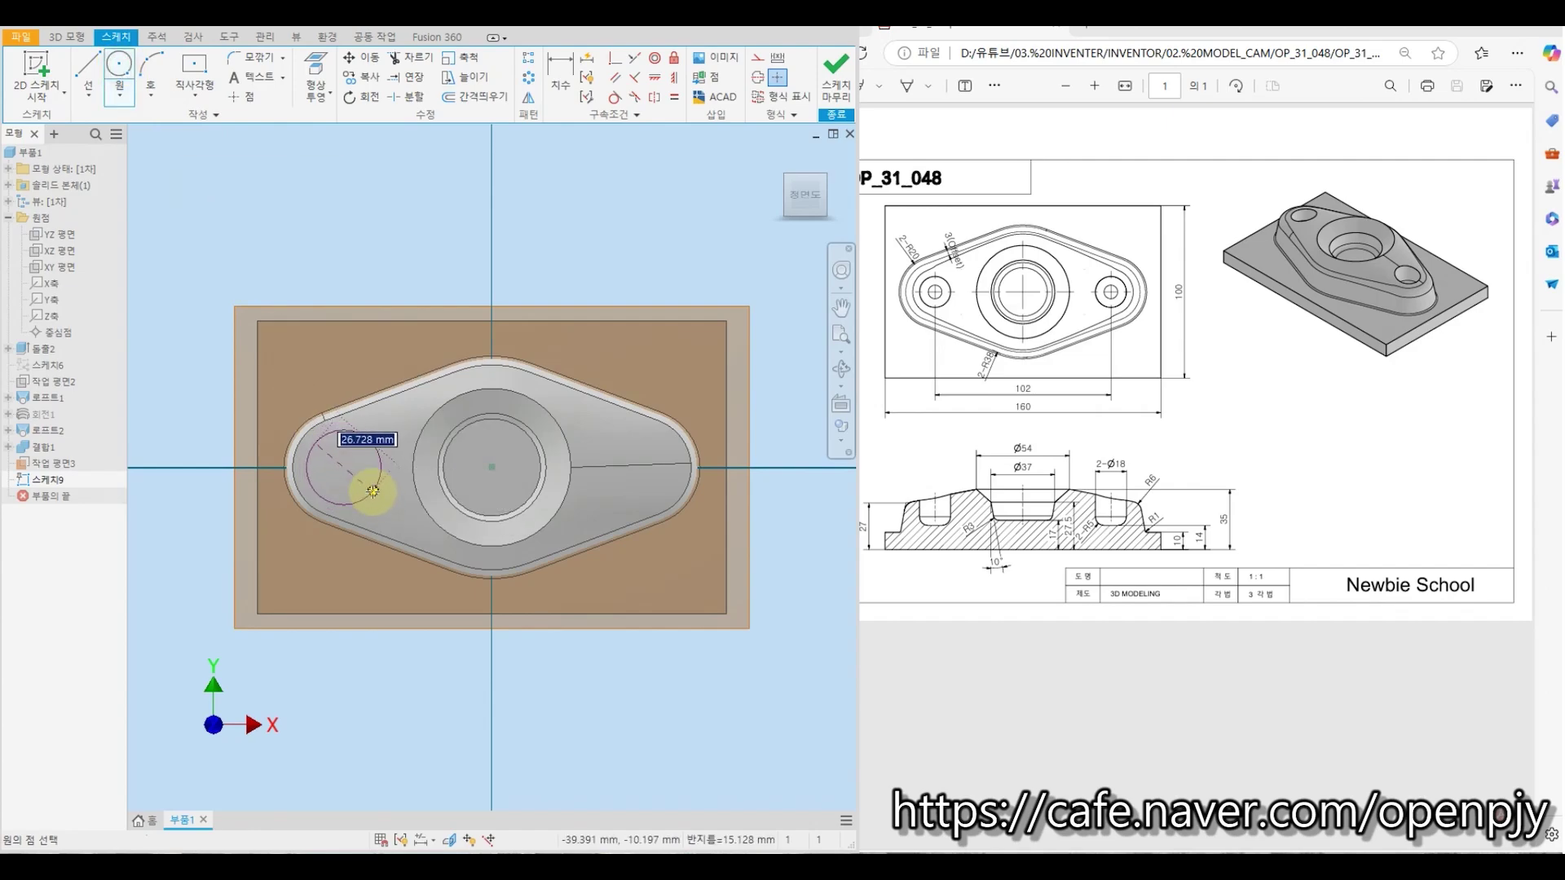
click(368, 492)
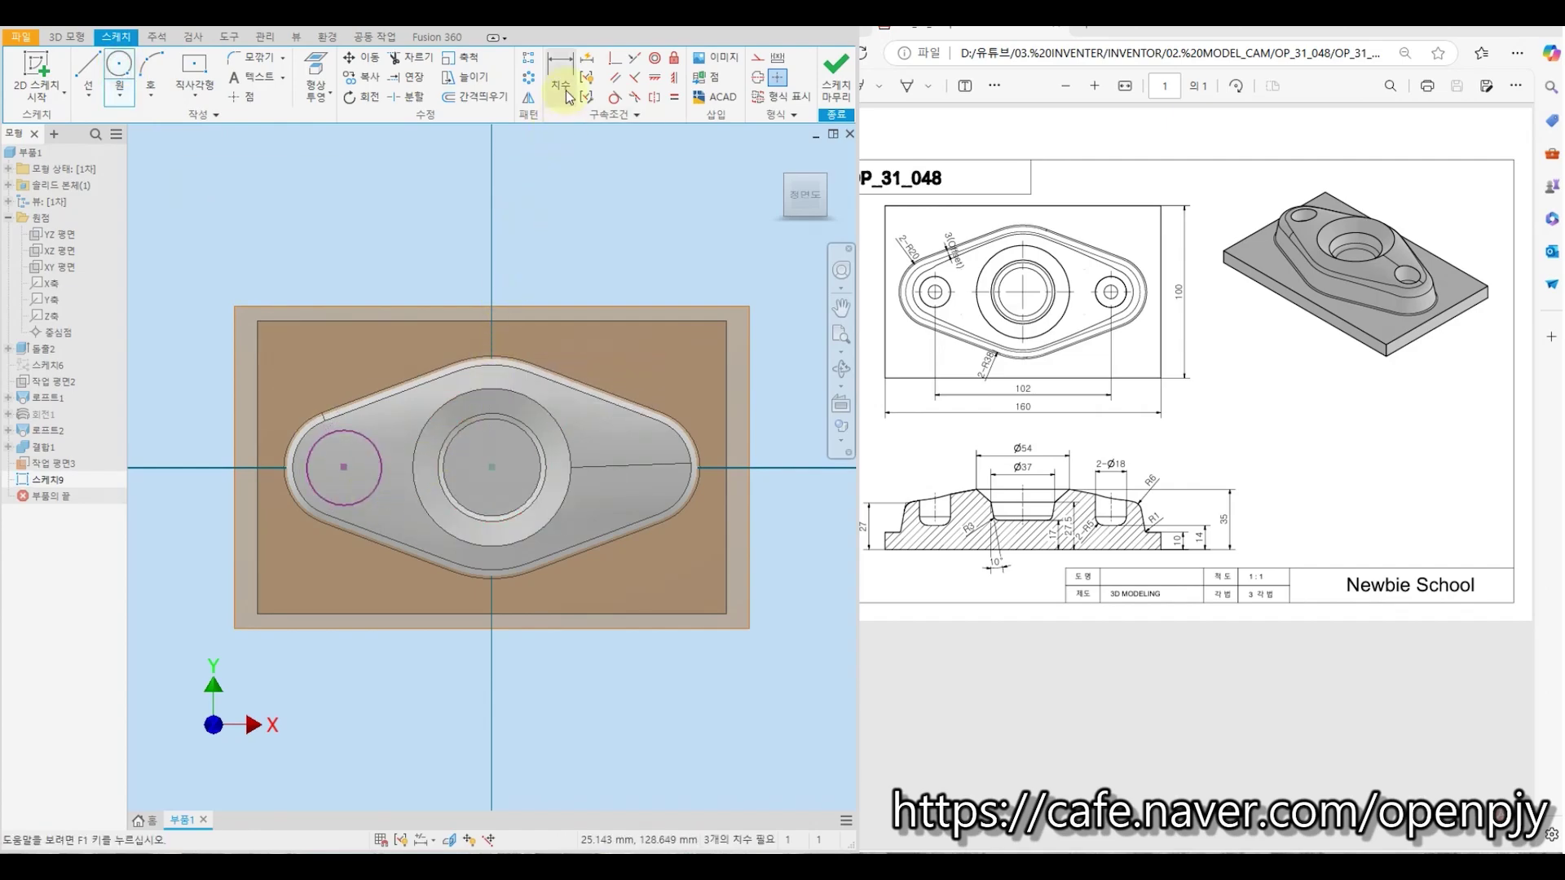
key(Escape)
Constrain the circle's center to be horizontally aligned with the sketch origin
click(654, 78)
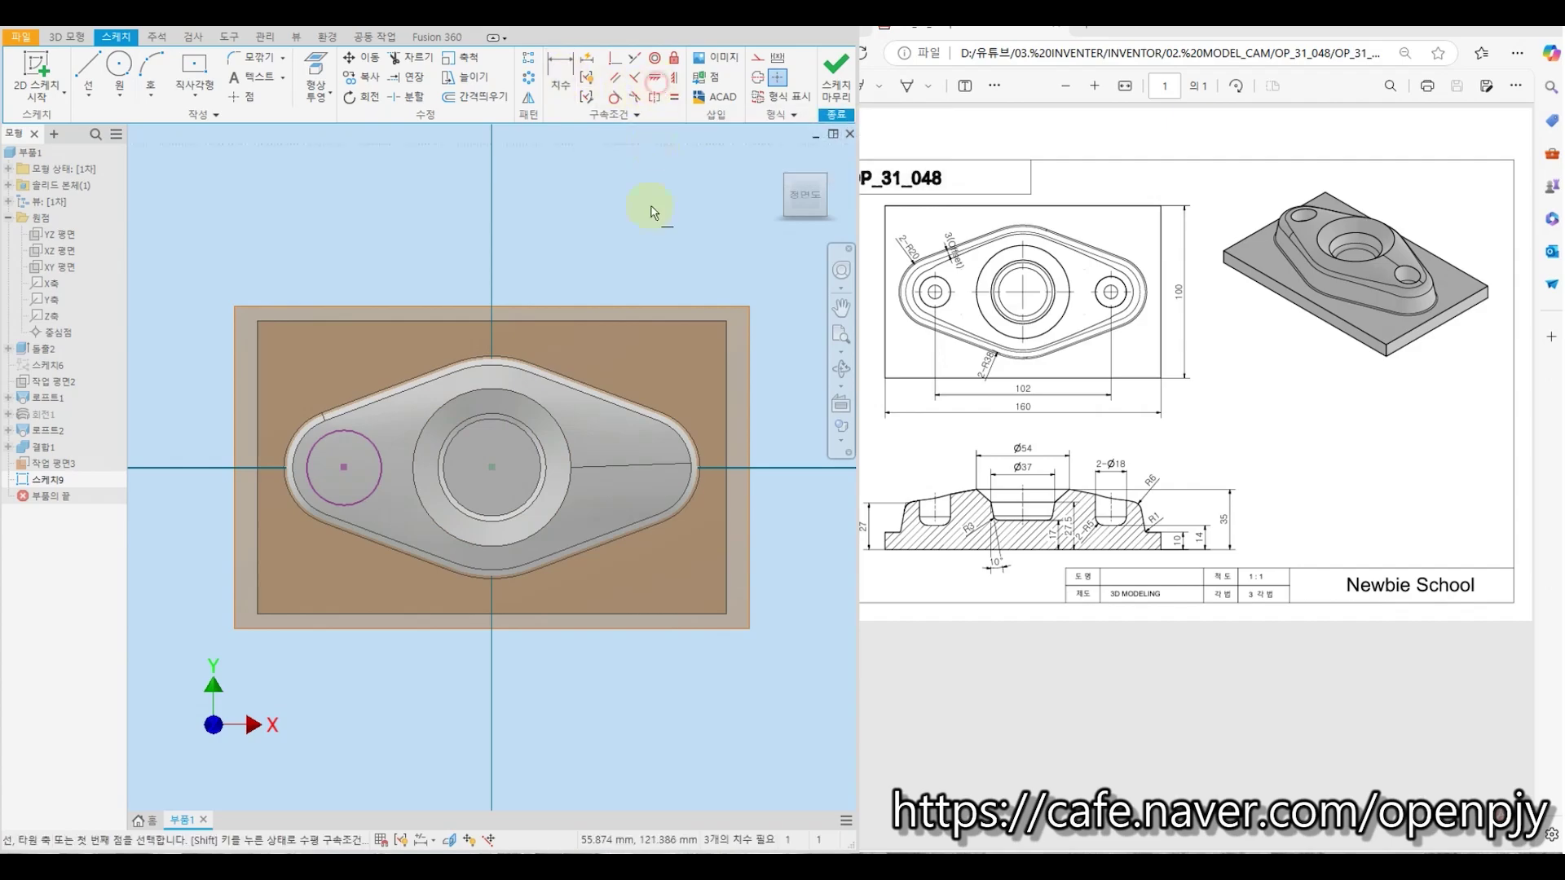
click(491, 467)
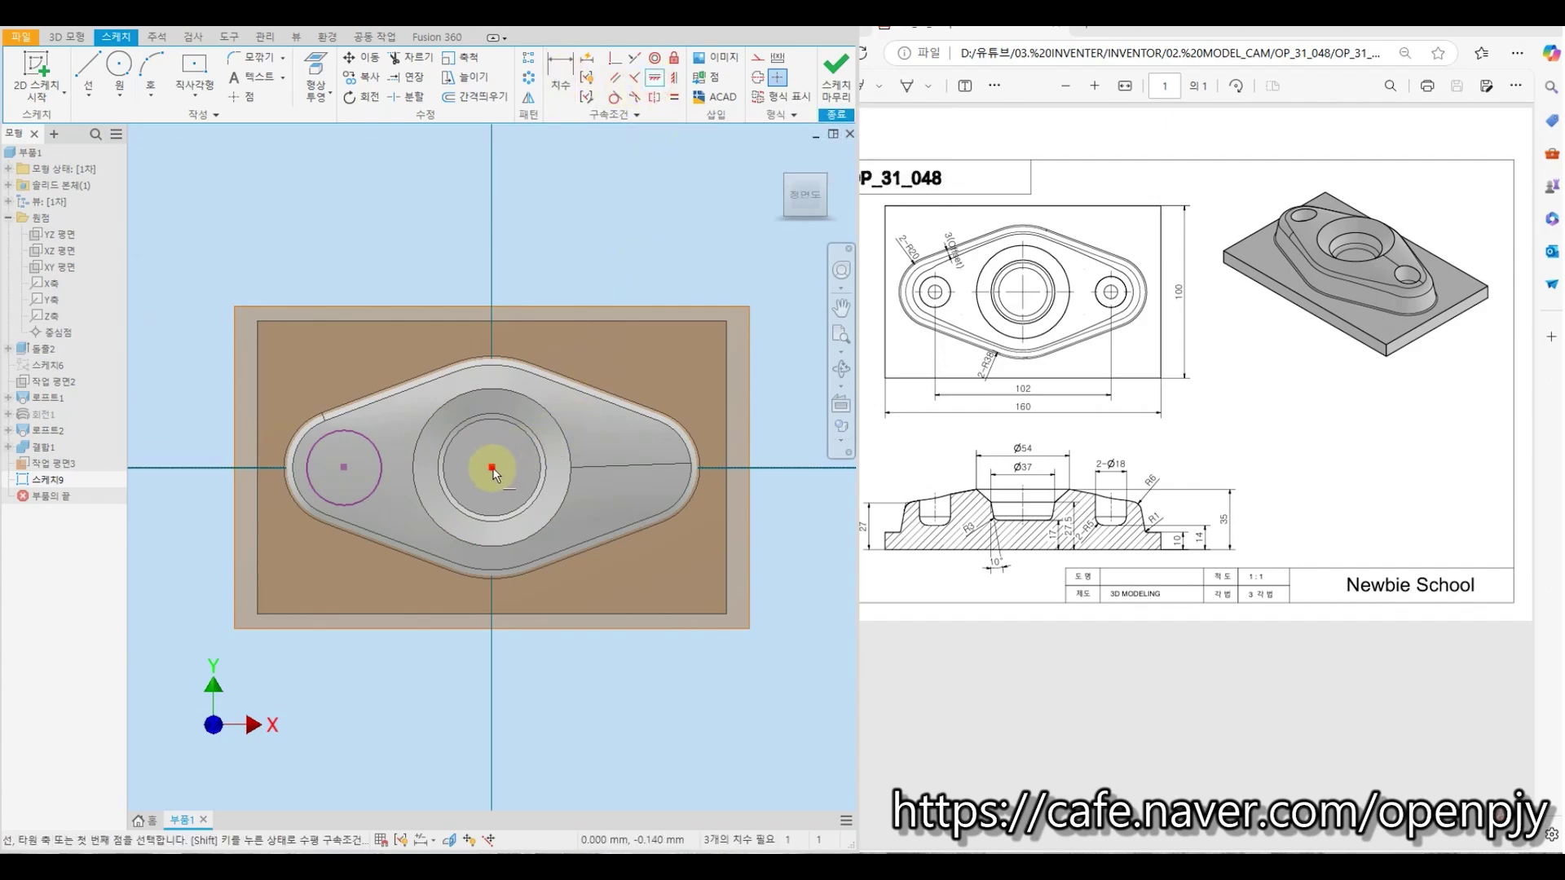
click(345, 470)
Dimension the horizontal distance from the sketch origin to the circle's center as 102/2 mm
click(559, 75)
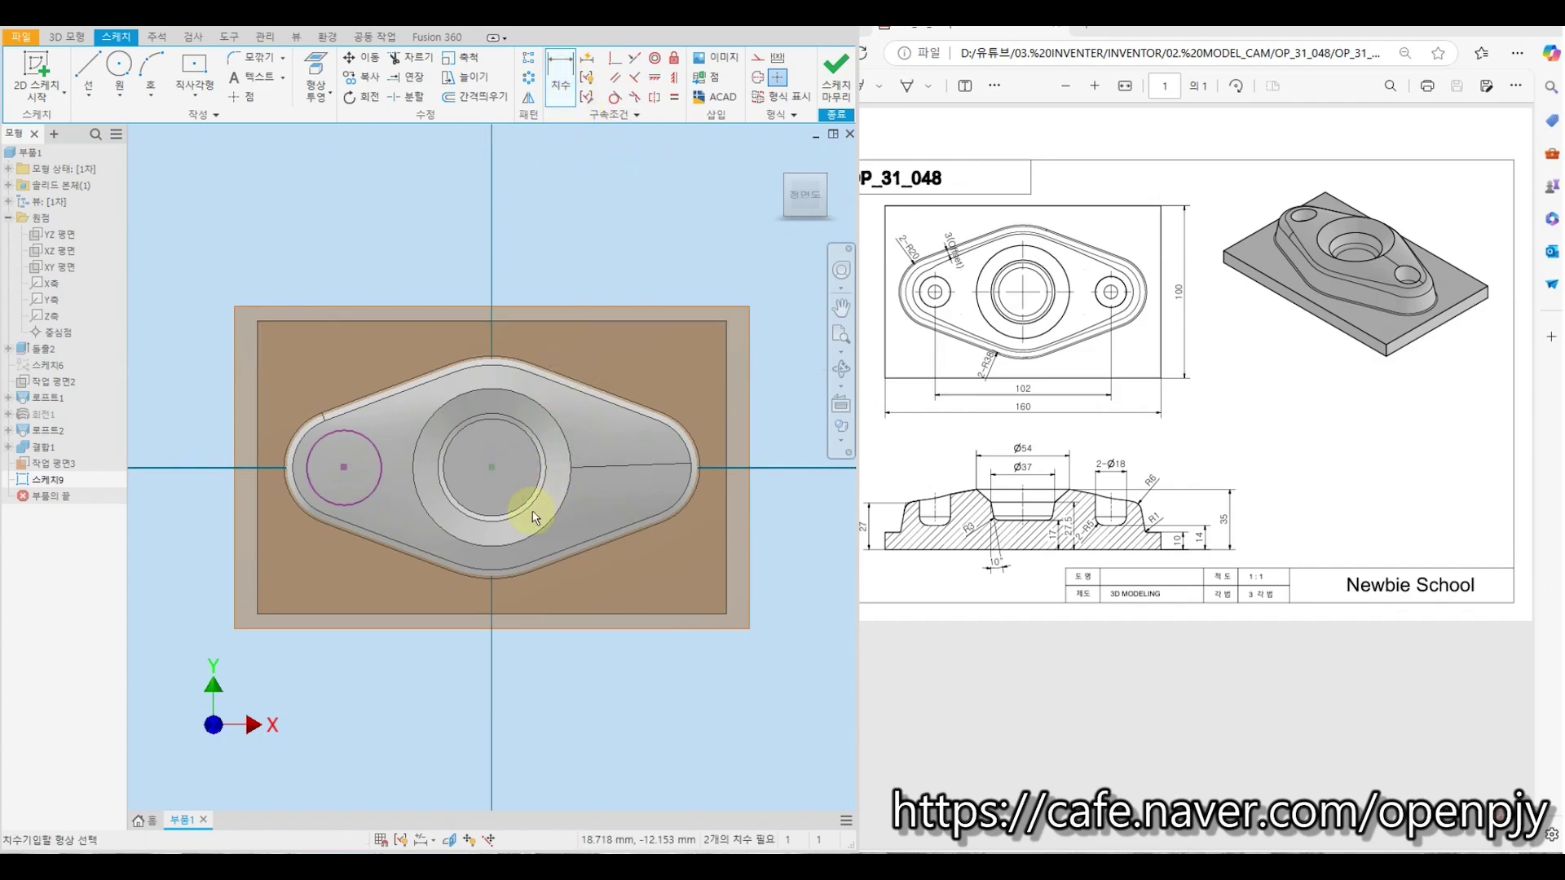
click(491, 467)
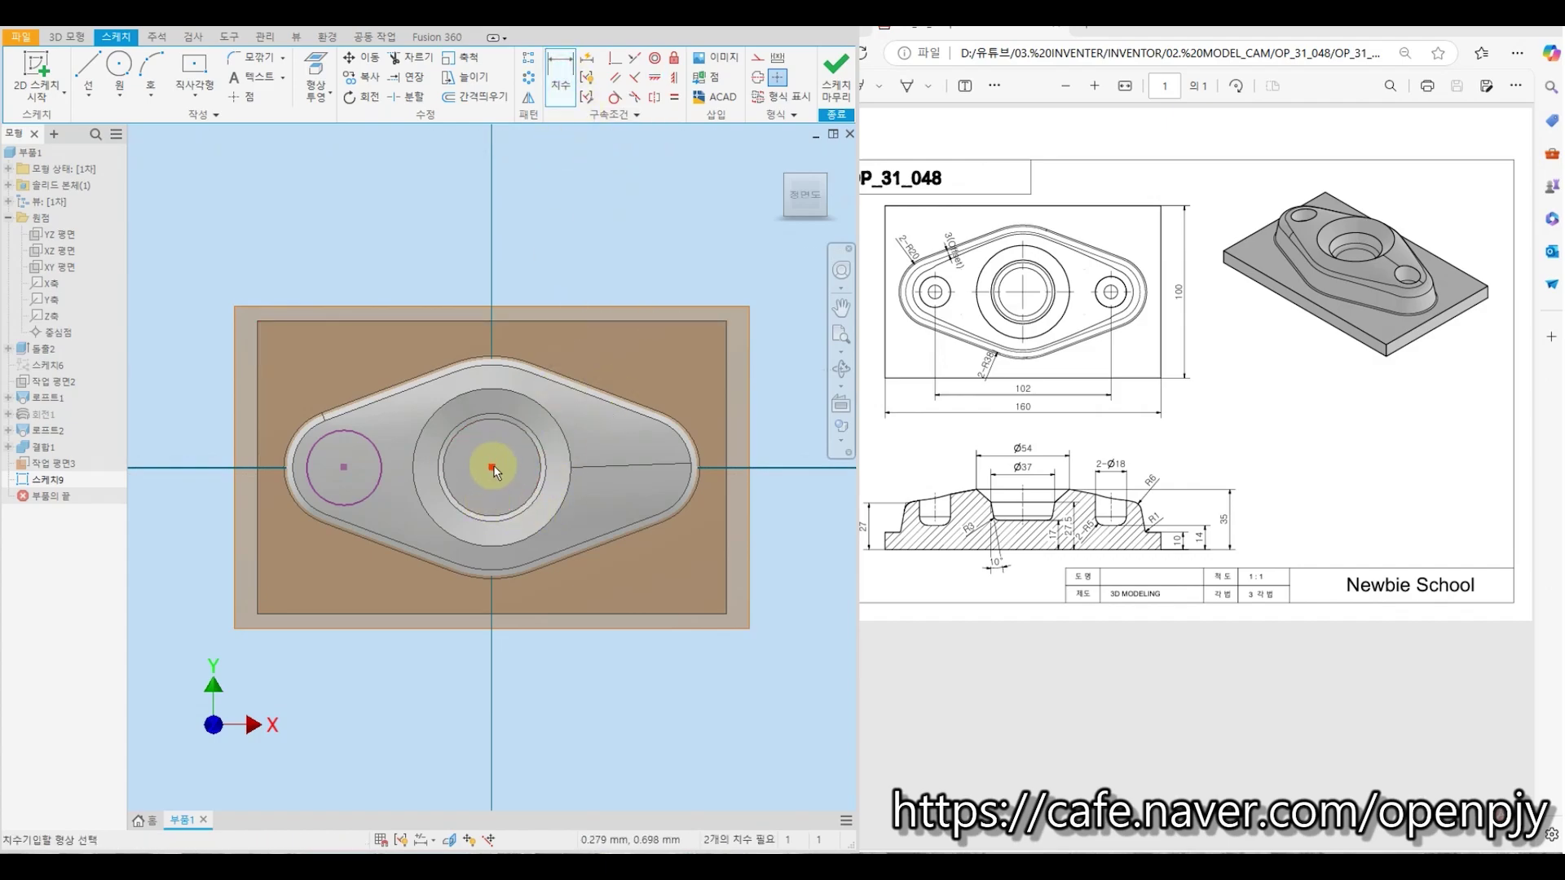
click(344, 468)
click(397, 667)
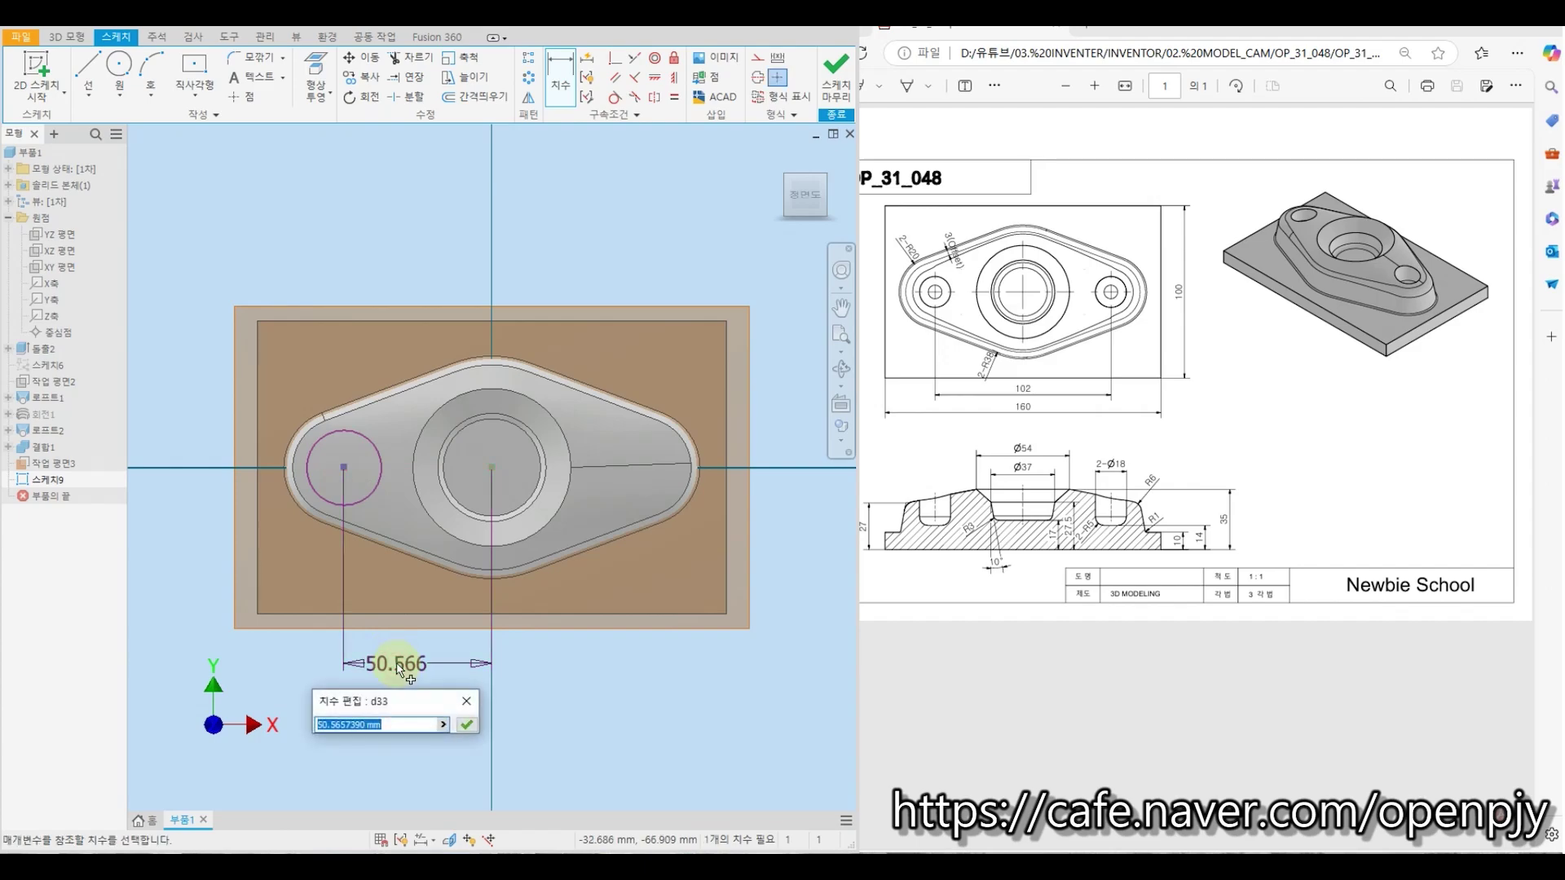
text(102/2)
key(Return)
Set the circle's diameter to 18 mm and finish the sketch
click(1025, 544)
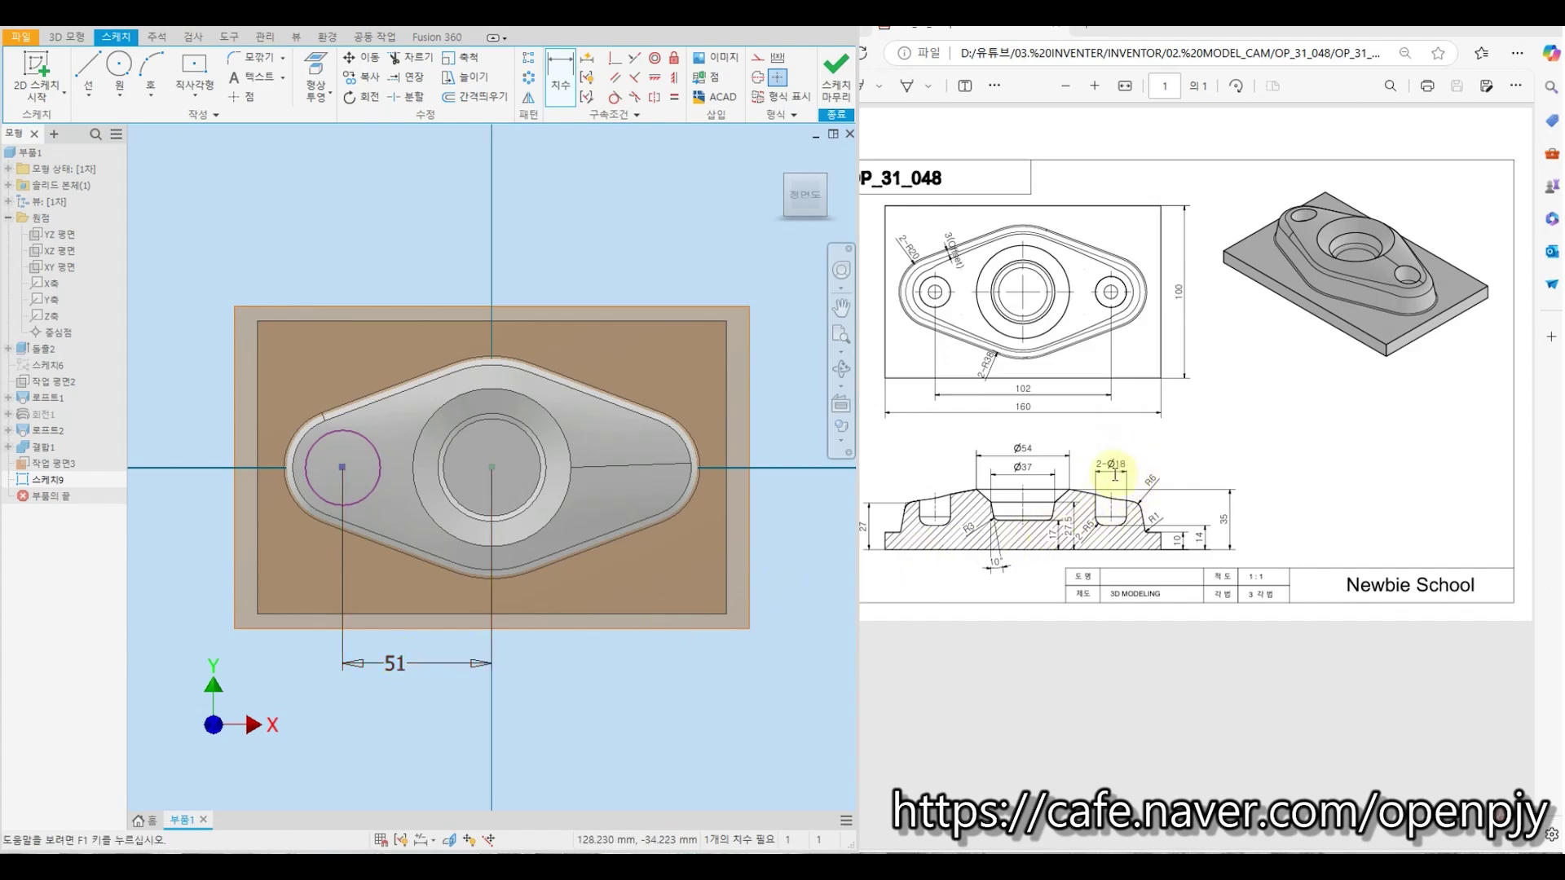
click(328, 433)
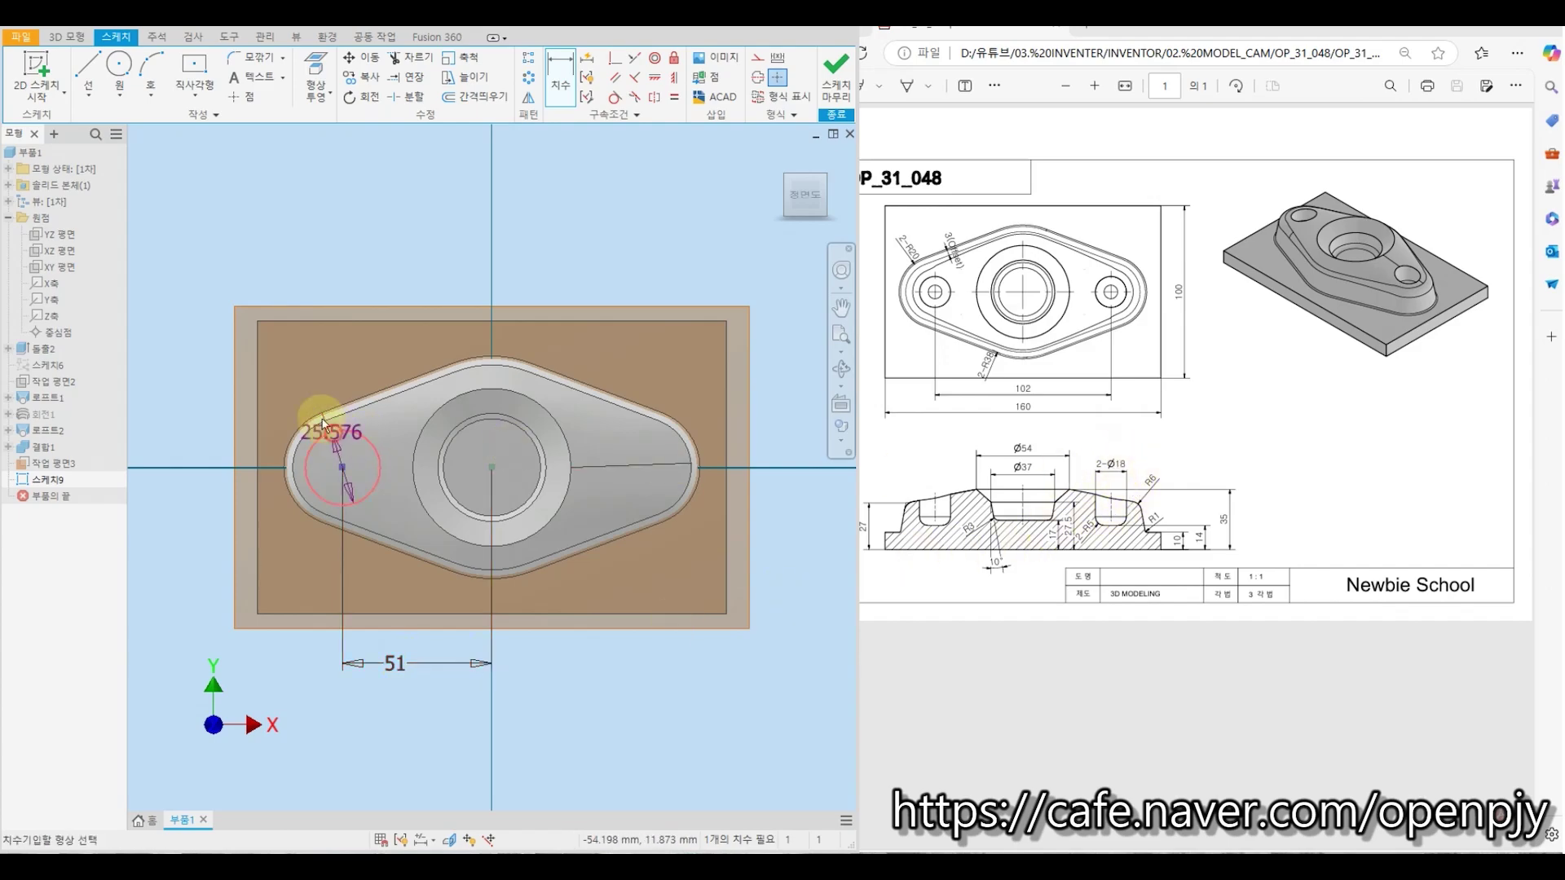
click(306, 373)
text(18)
key(Return)
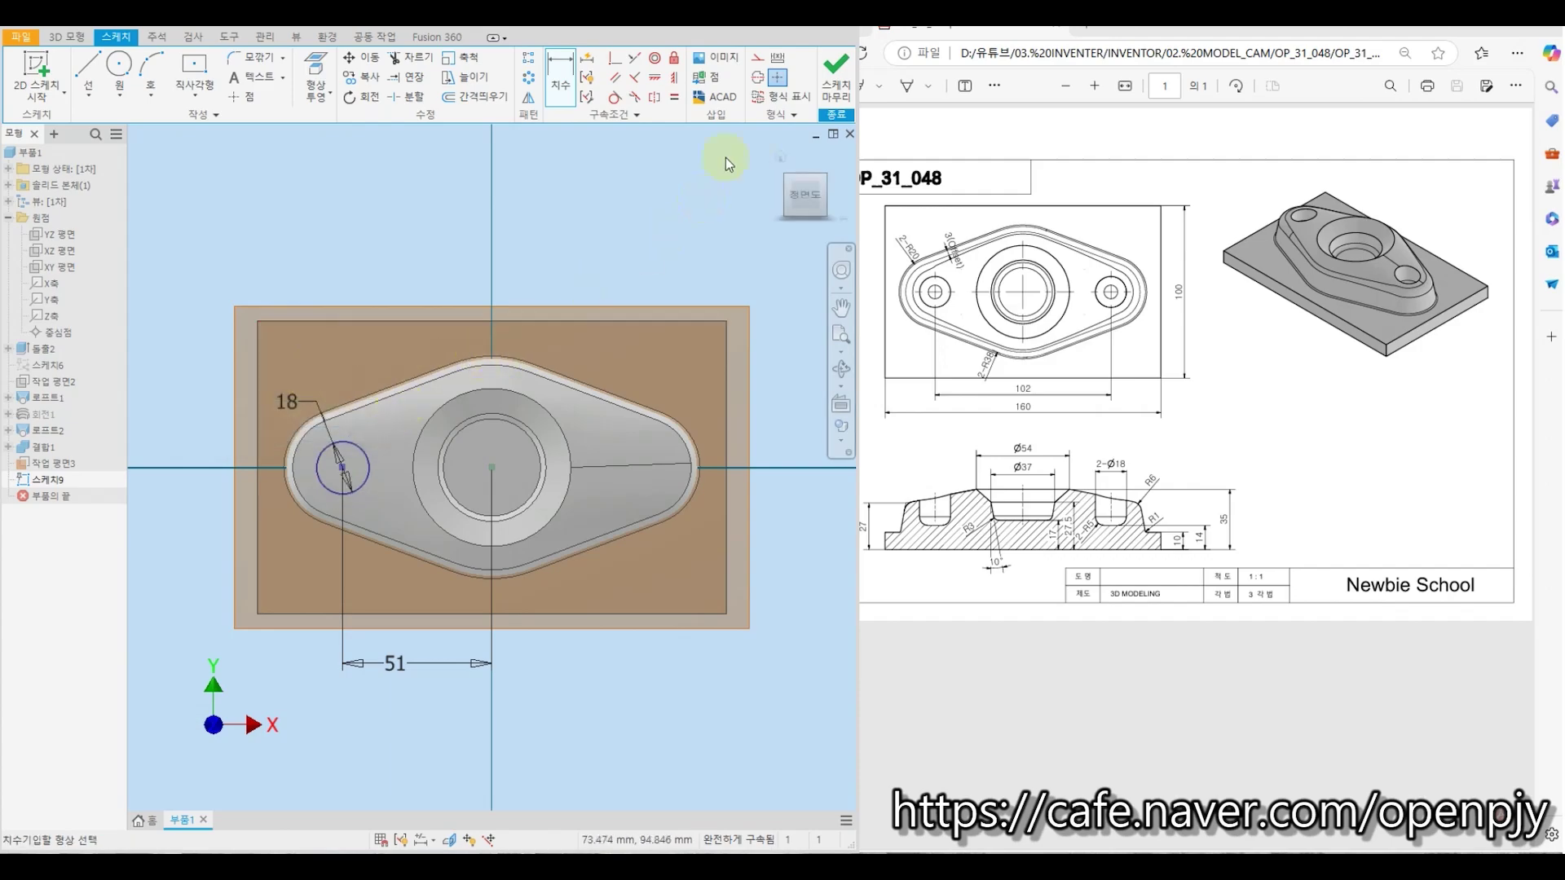
click(840, 79)
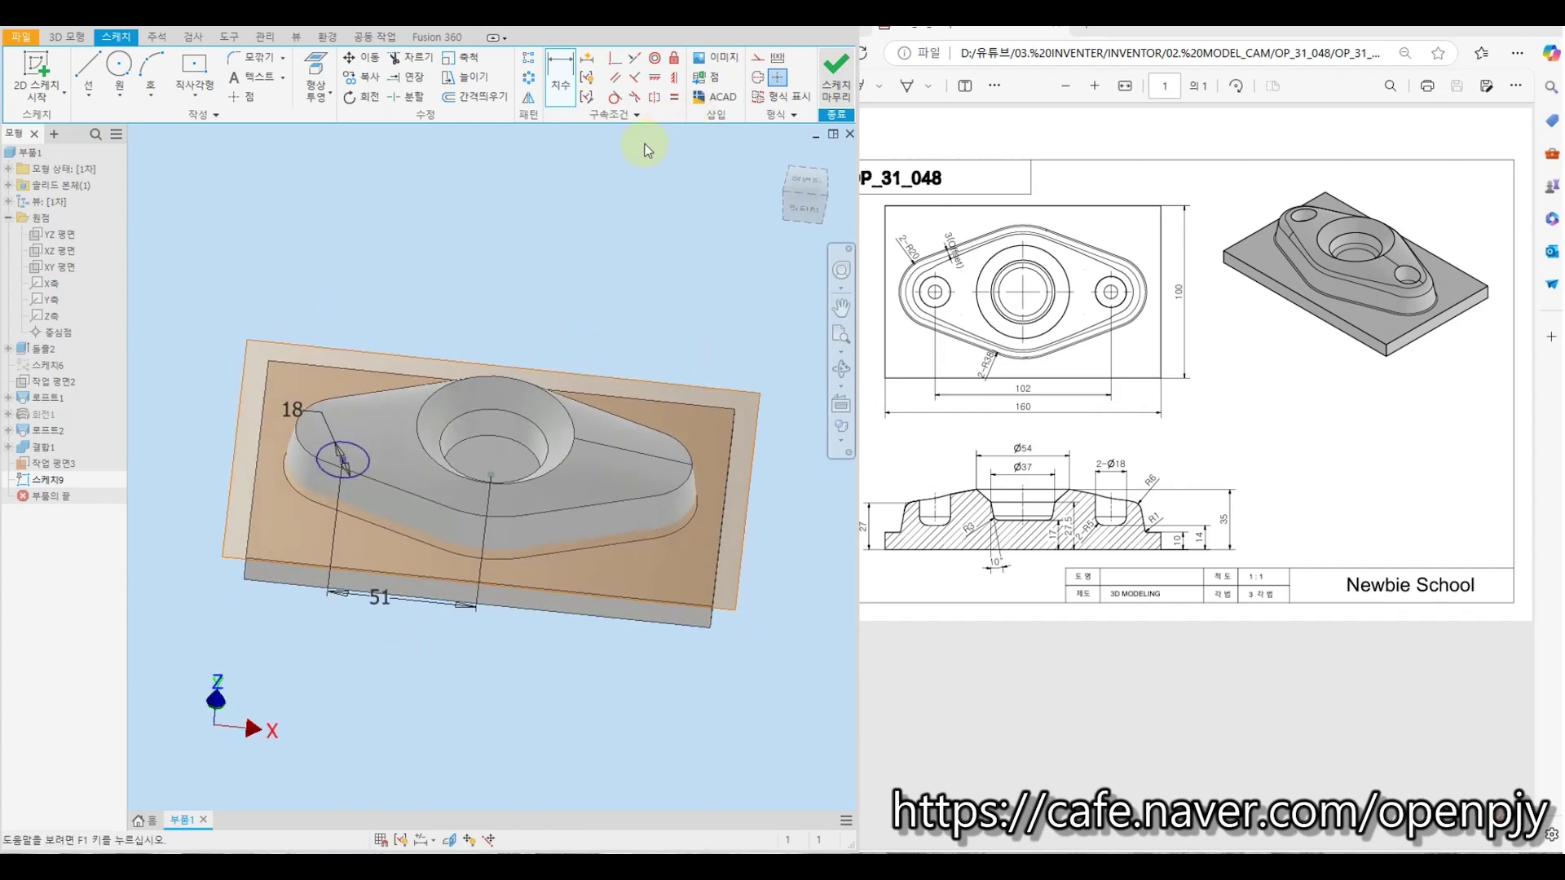
Extrude the 18 mm circle upward about 49.25 mm as a cut through the boss's top surface
click(126, 74)
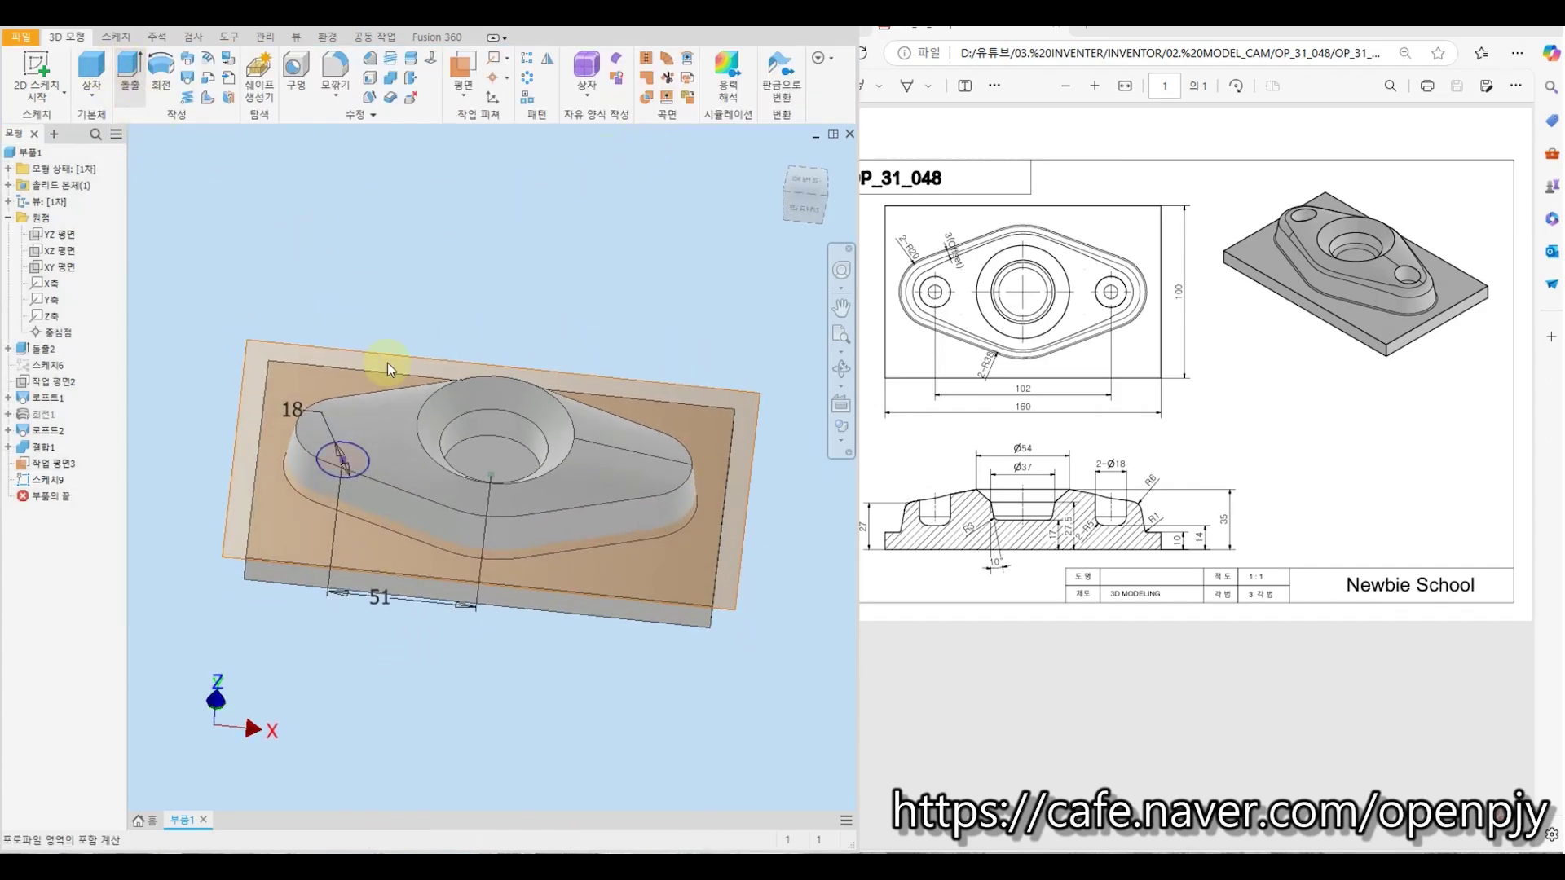
middle_drag(479, 326, 585, 336)
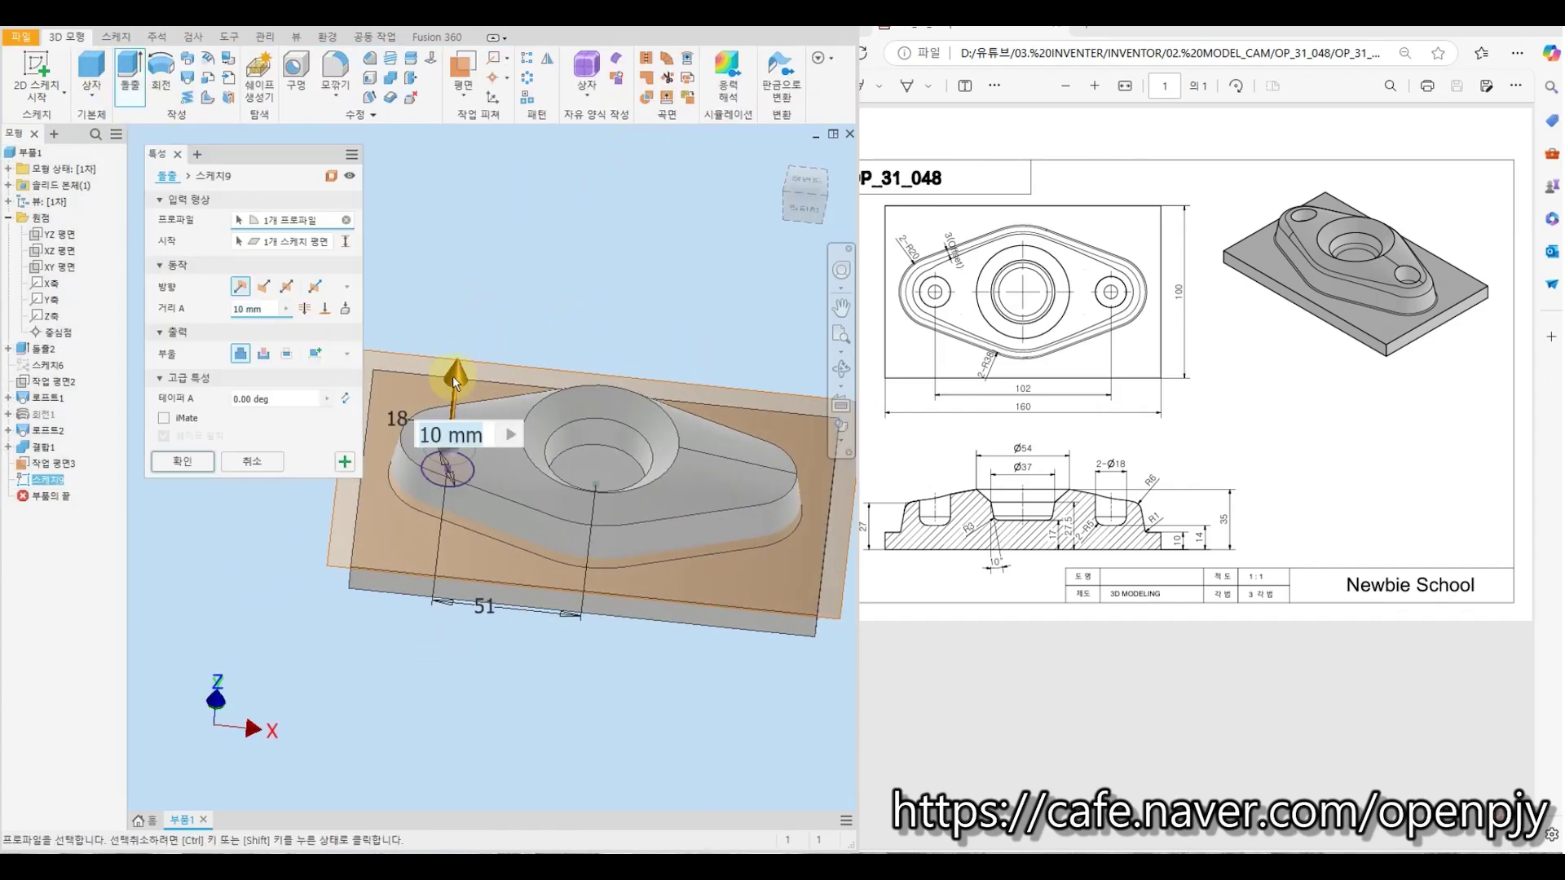
drag(452, 375, 463, 298)
click(262, 353)
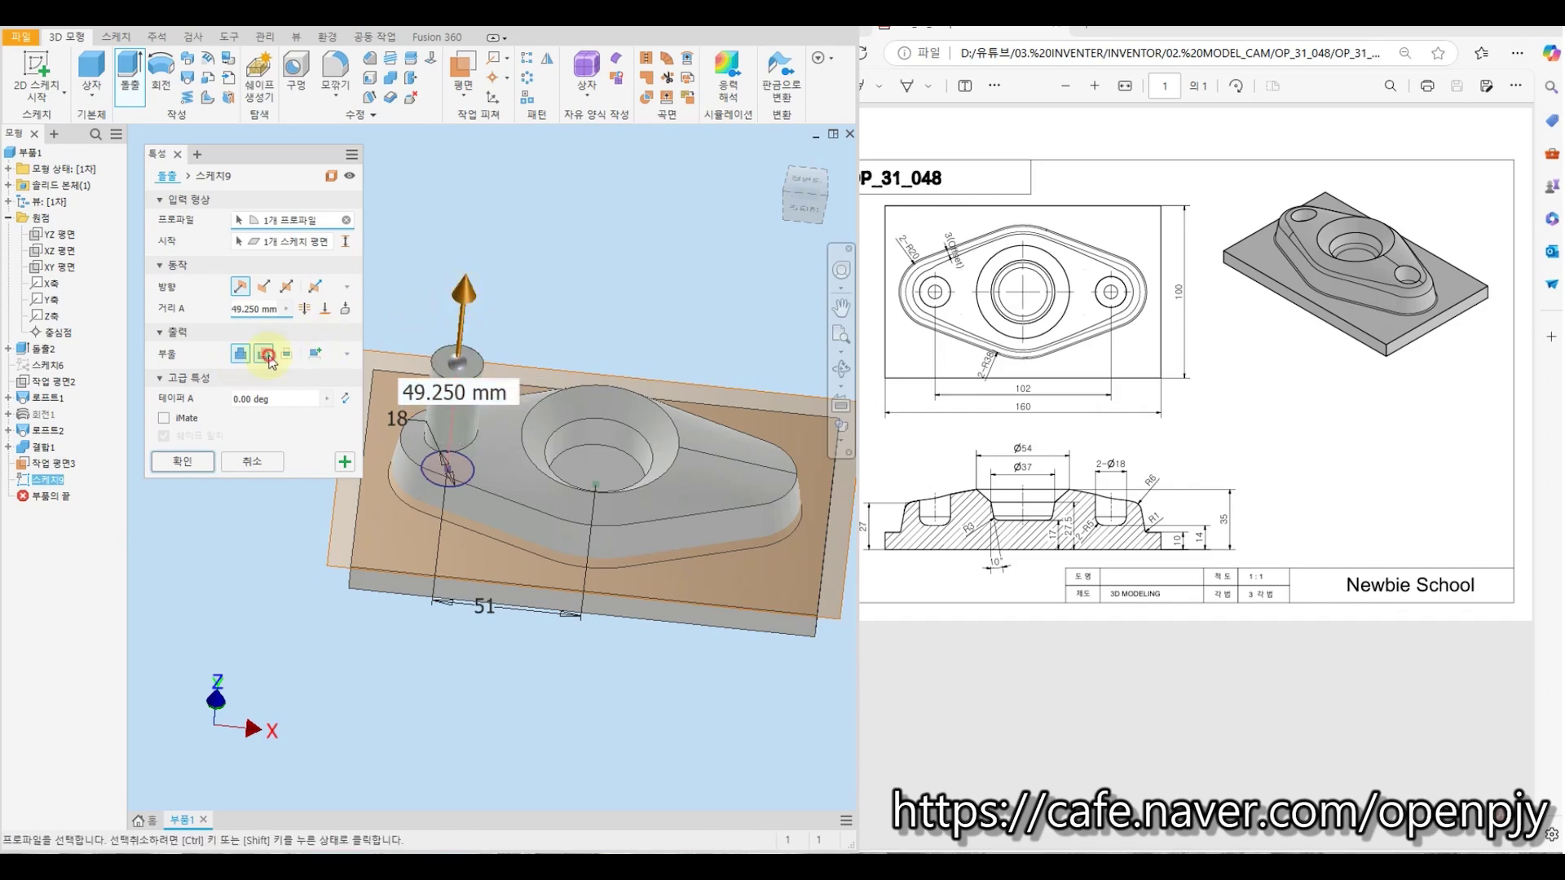
click(183, 462)
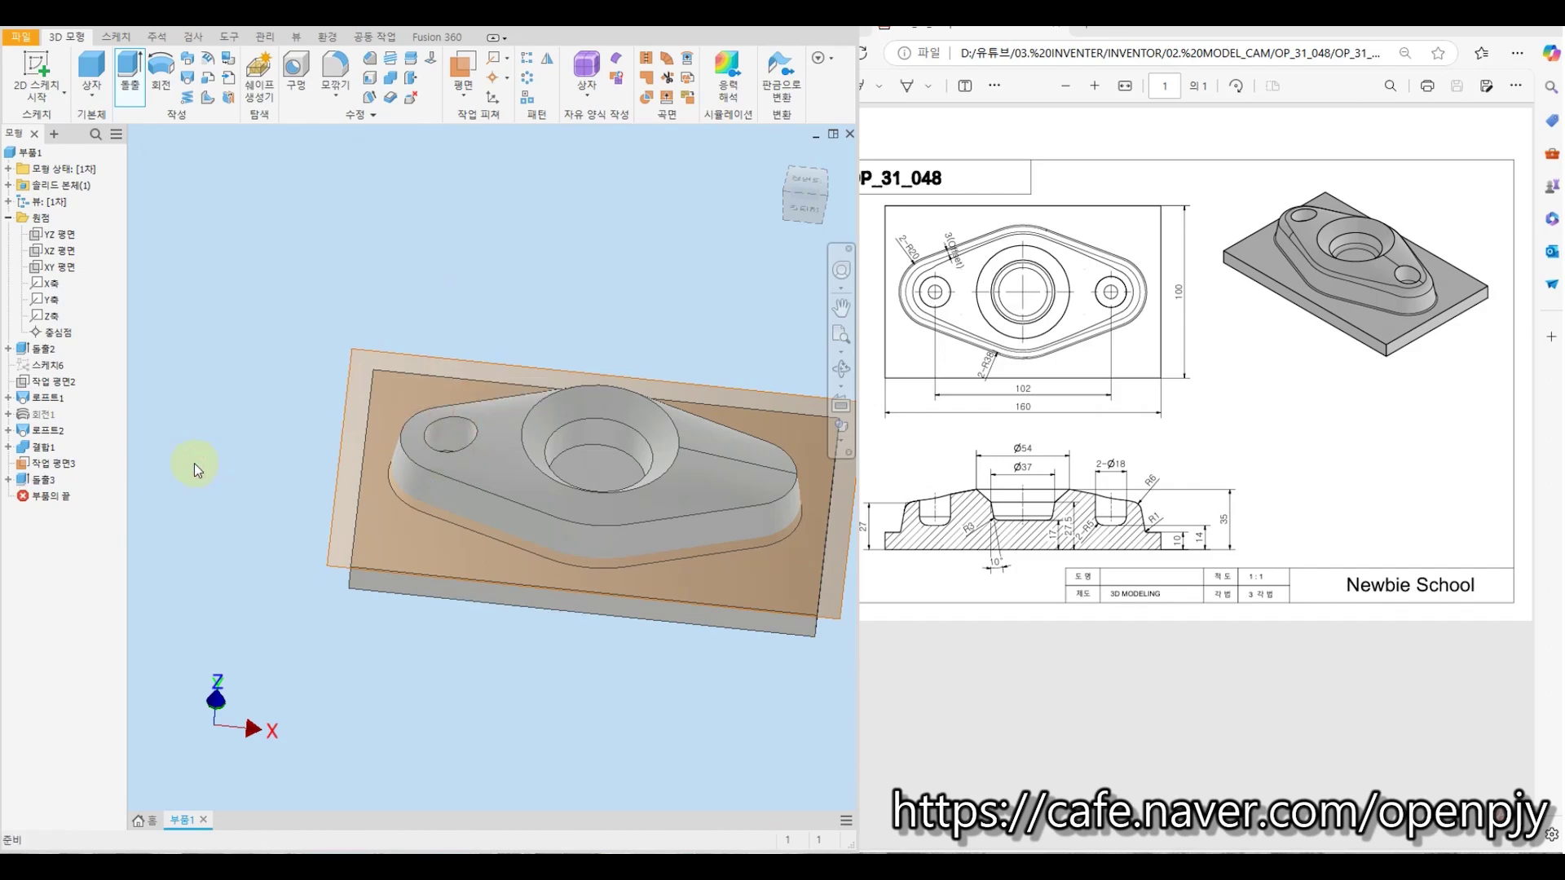
Mirror the round pocket's cut extrusion about the YZ plane to the boss's positive-X end
shift+middle_drag(191, 463, 238, 394)
drag(235, 403, 472, 217)
key(Escape)
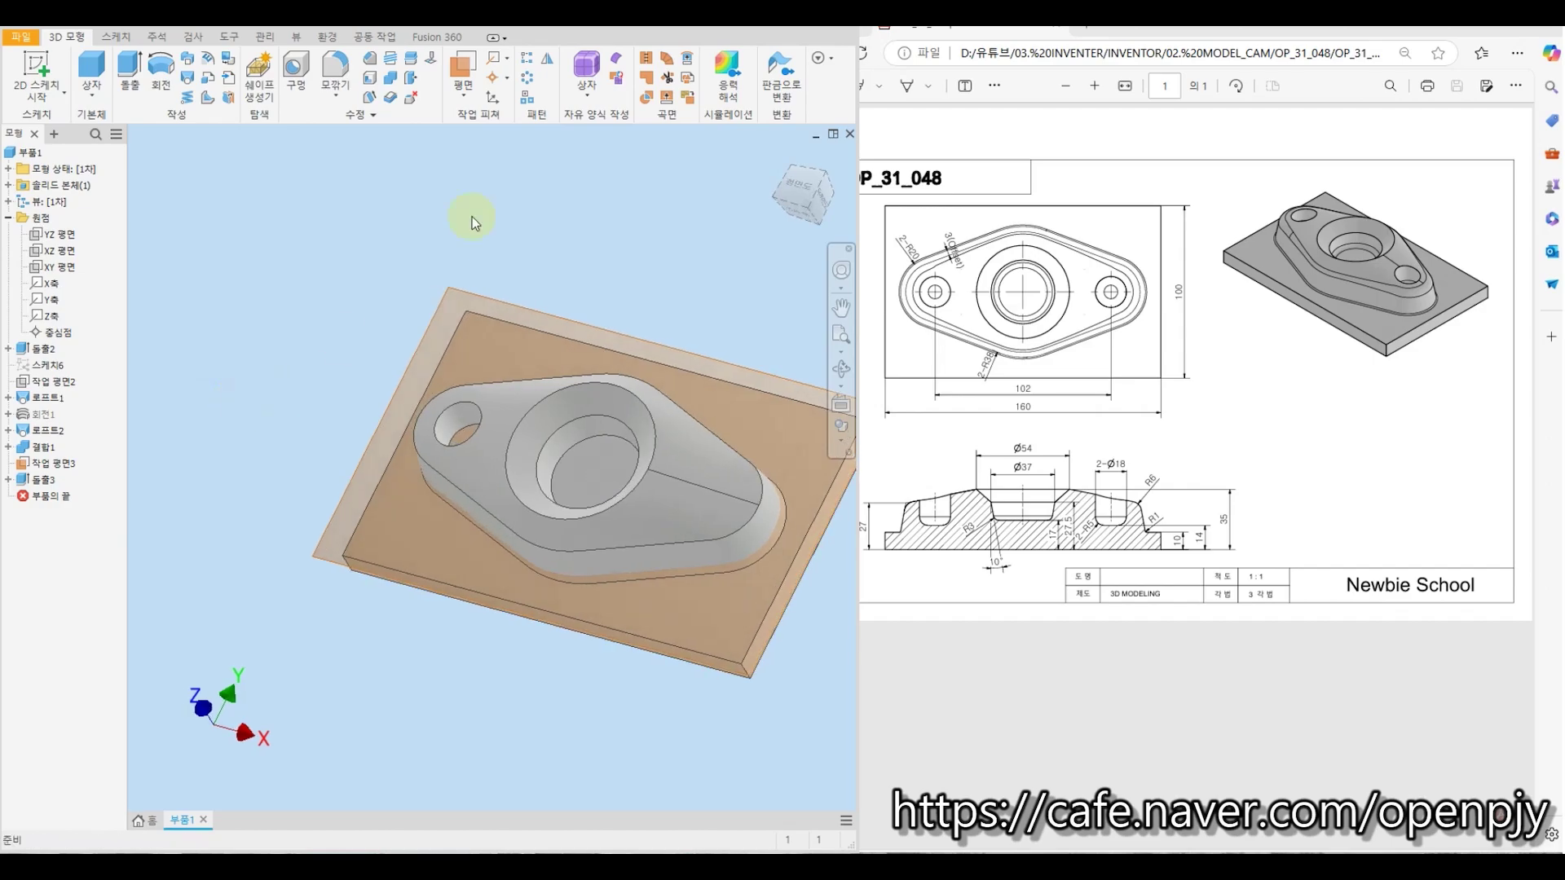
click(550, 61)
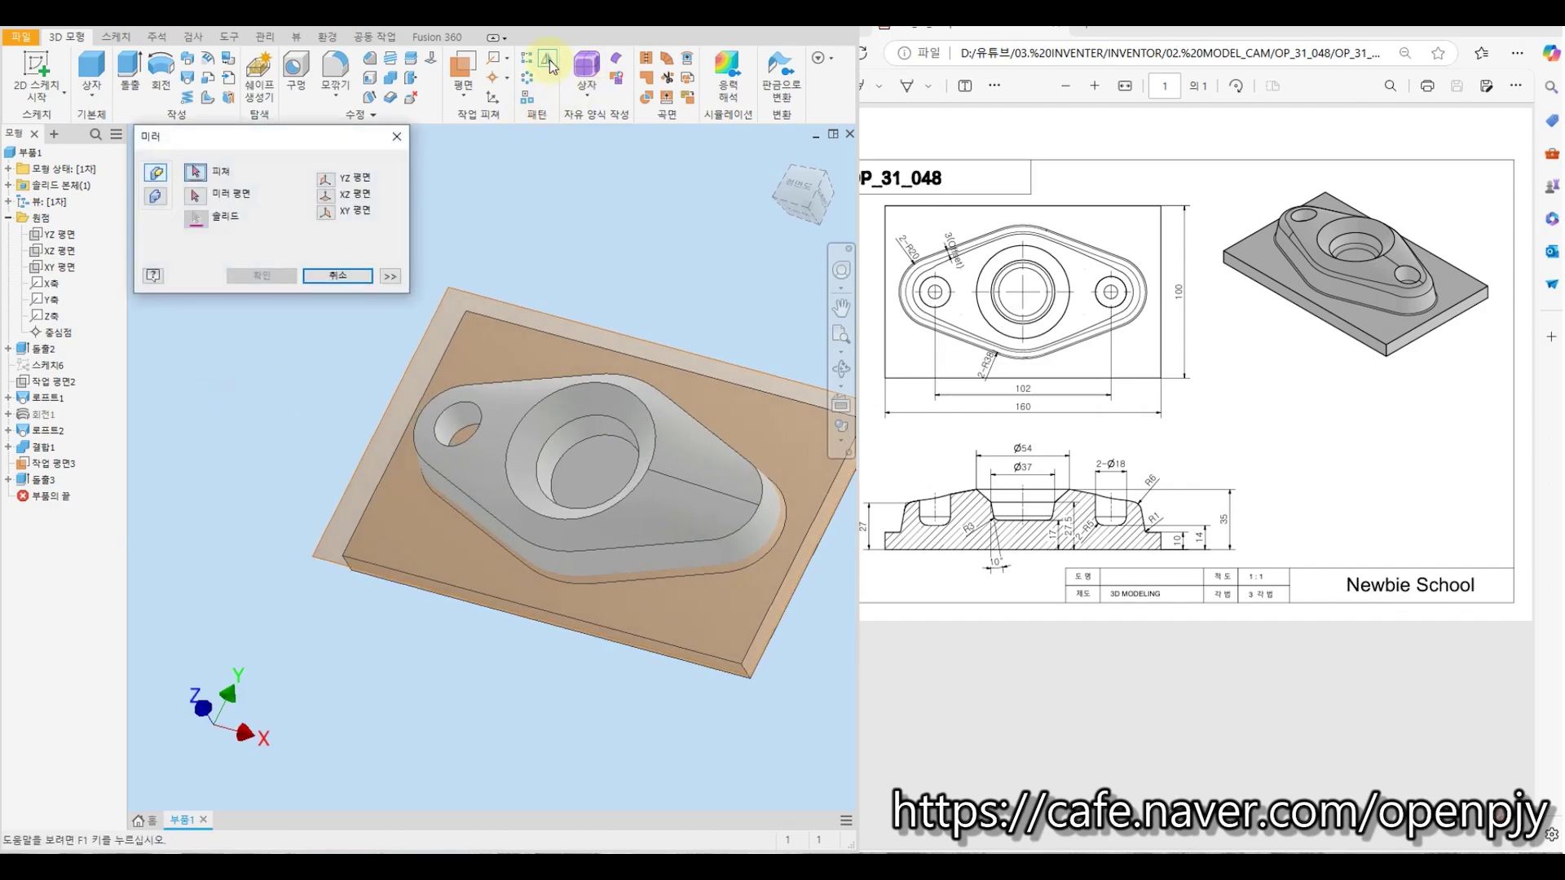
click(51, 481)
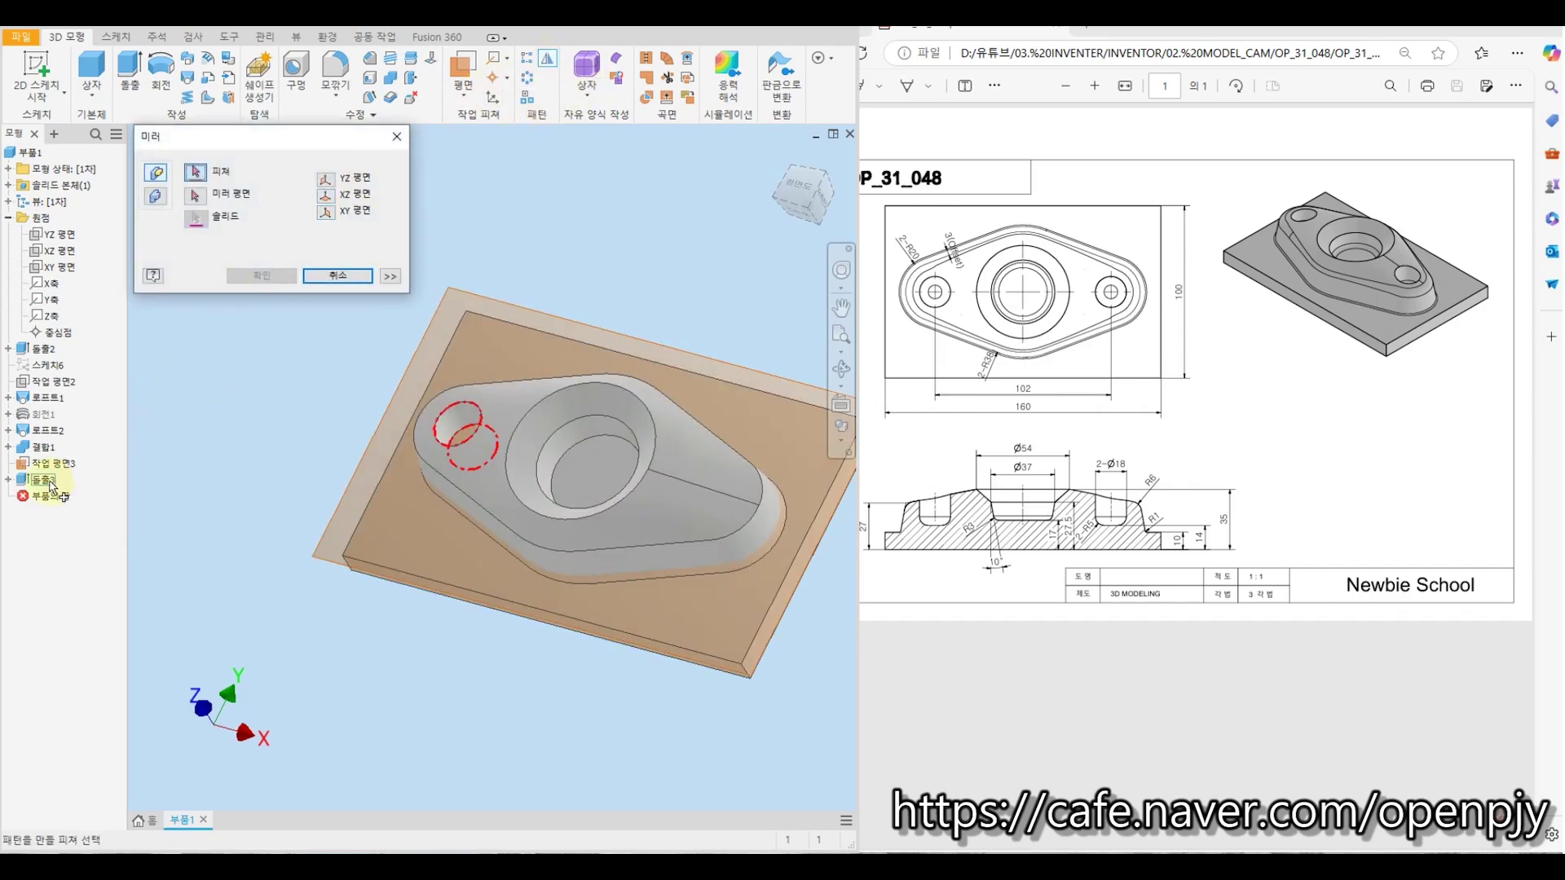
click(51, 483)
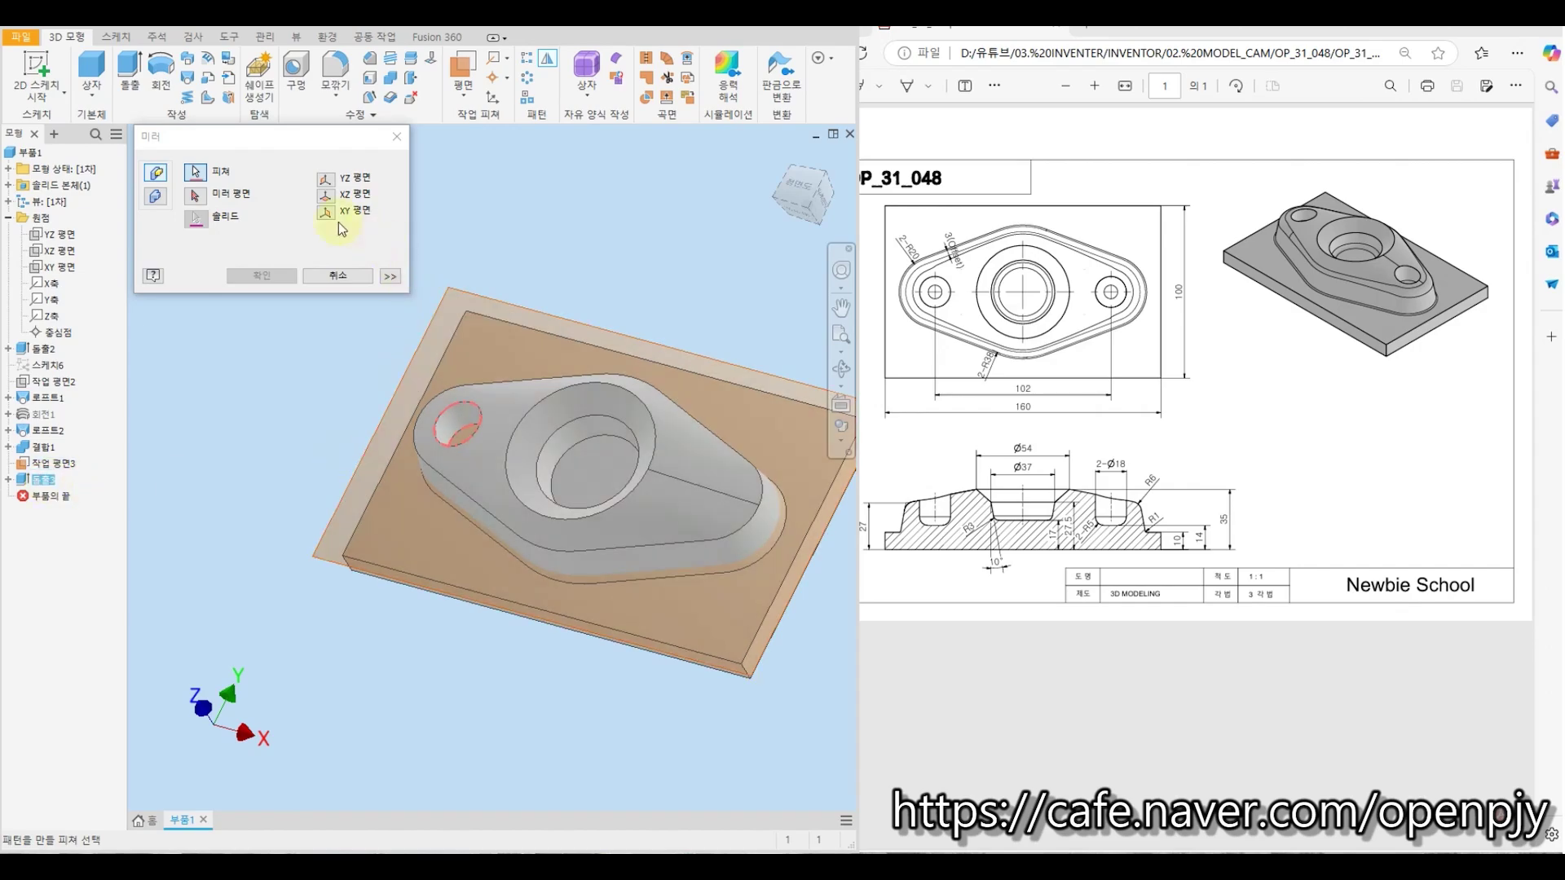
click(195, 196)
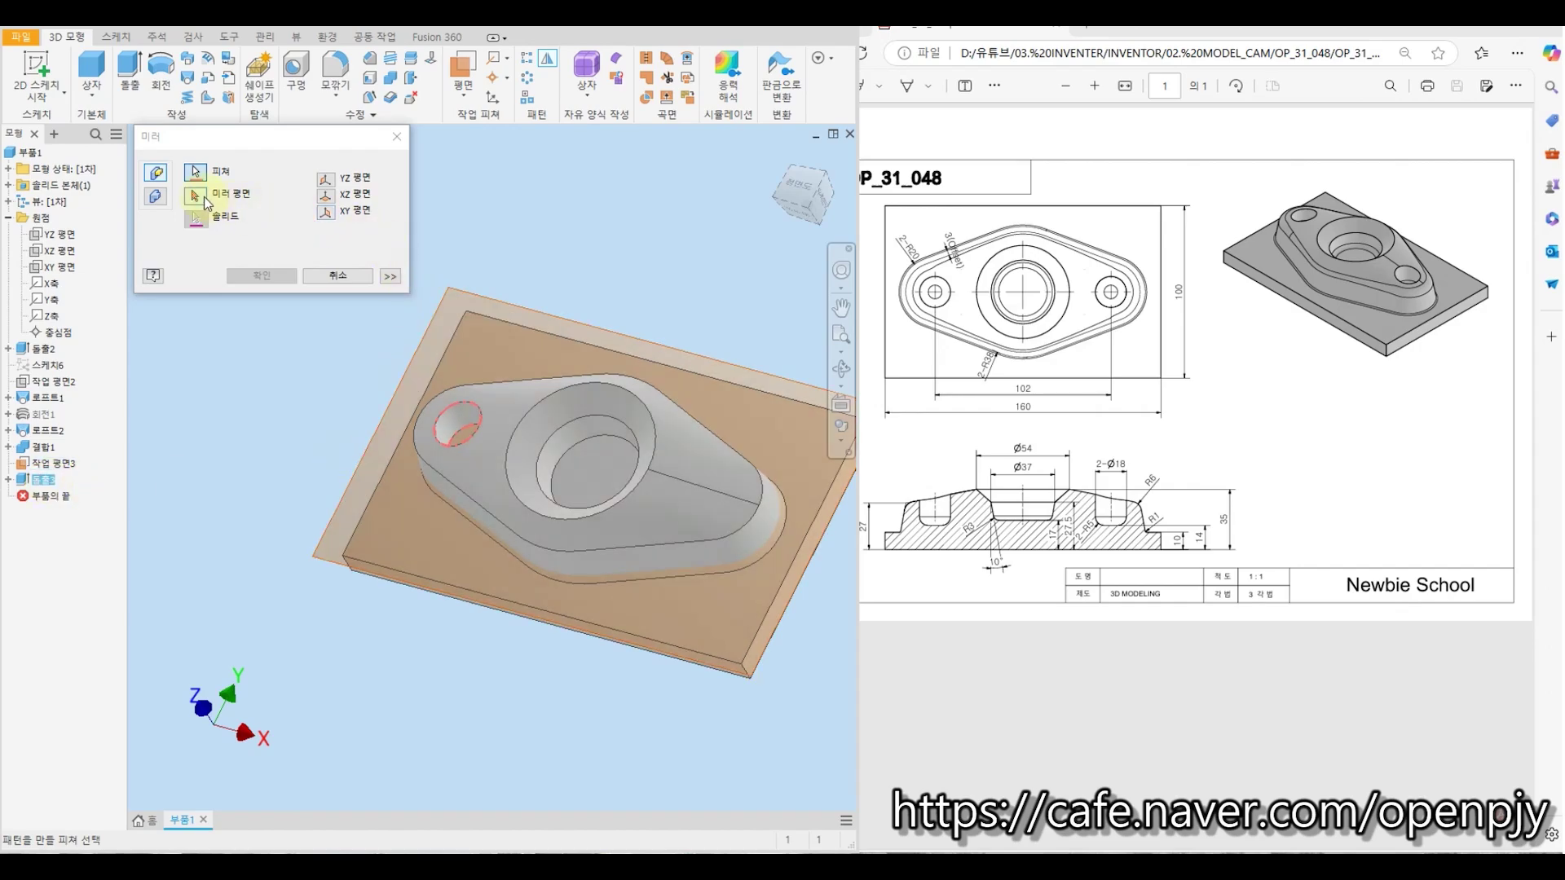
click(67, 236)
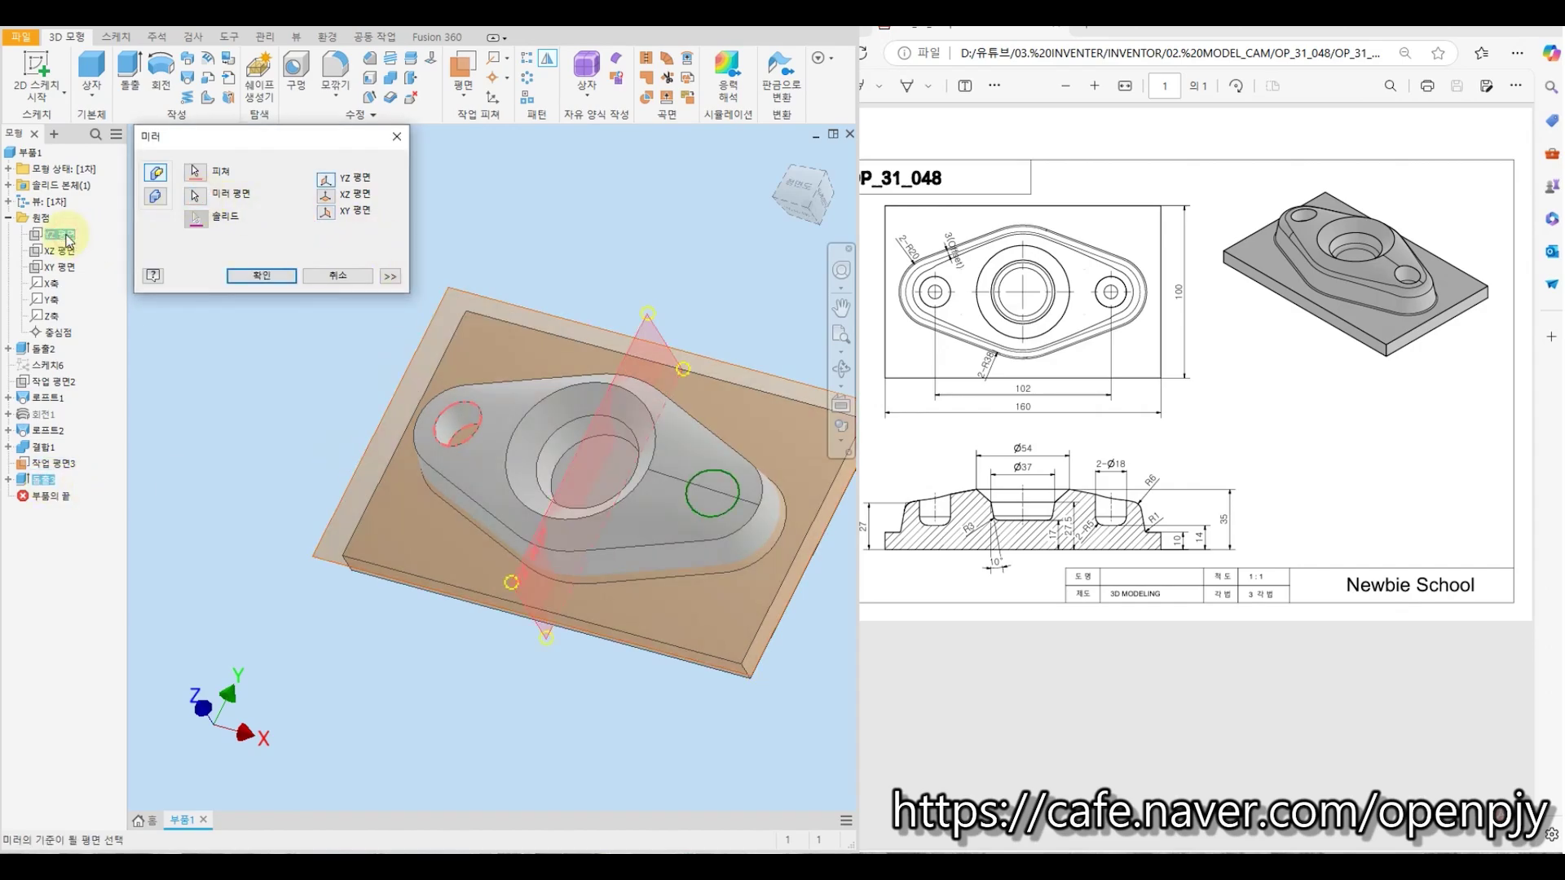
click(262, 276)
Hide the offset work plane used for the pocket sketch
key(F4)
drag(294, 329, 332, 309)
key(Escape)
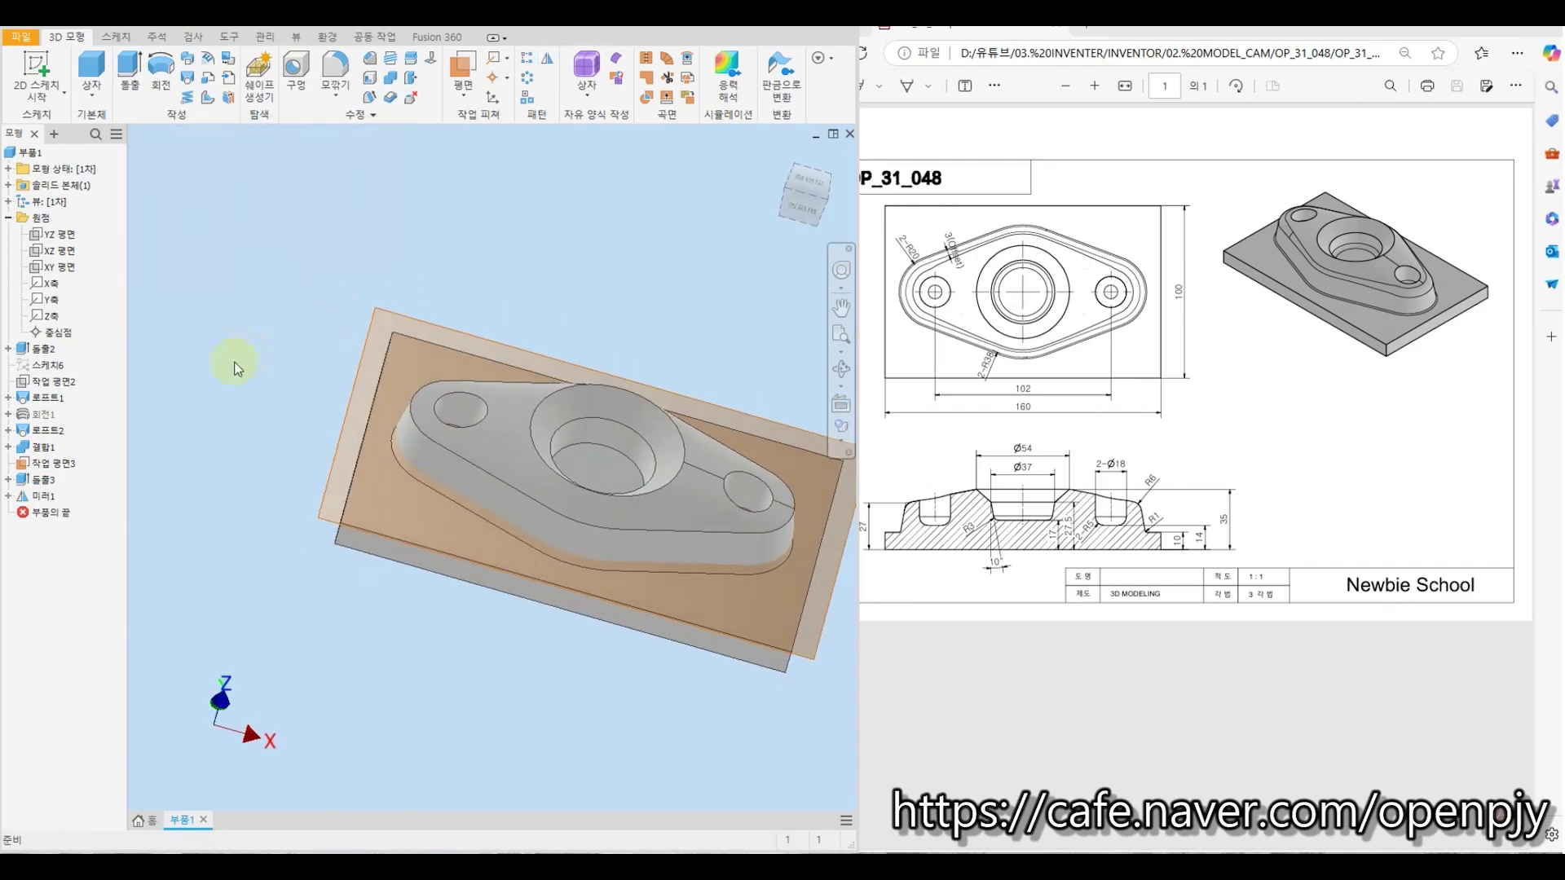
right_click(59, 468)
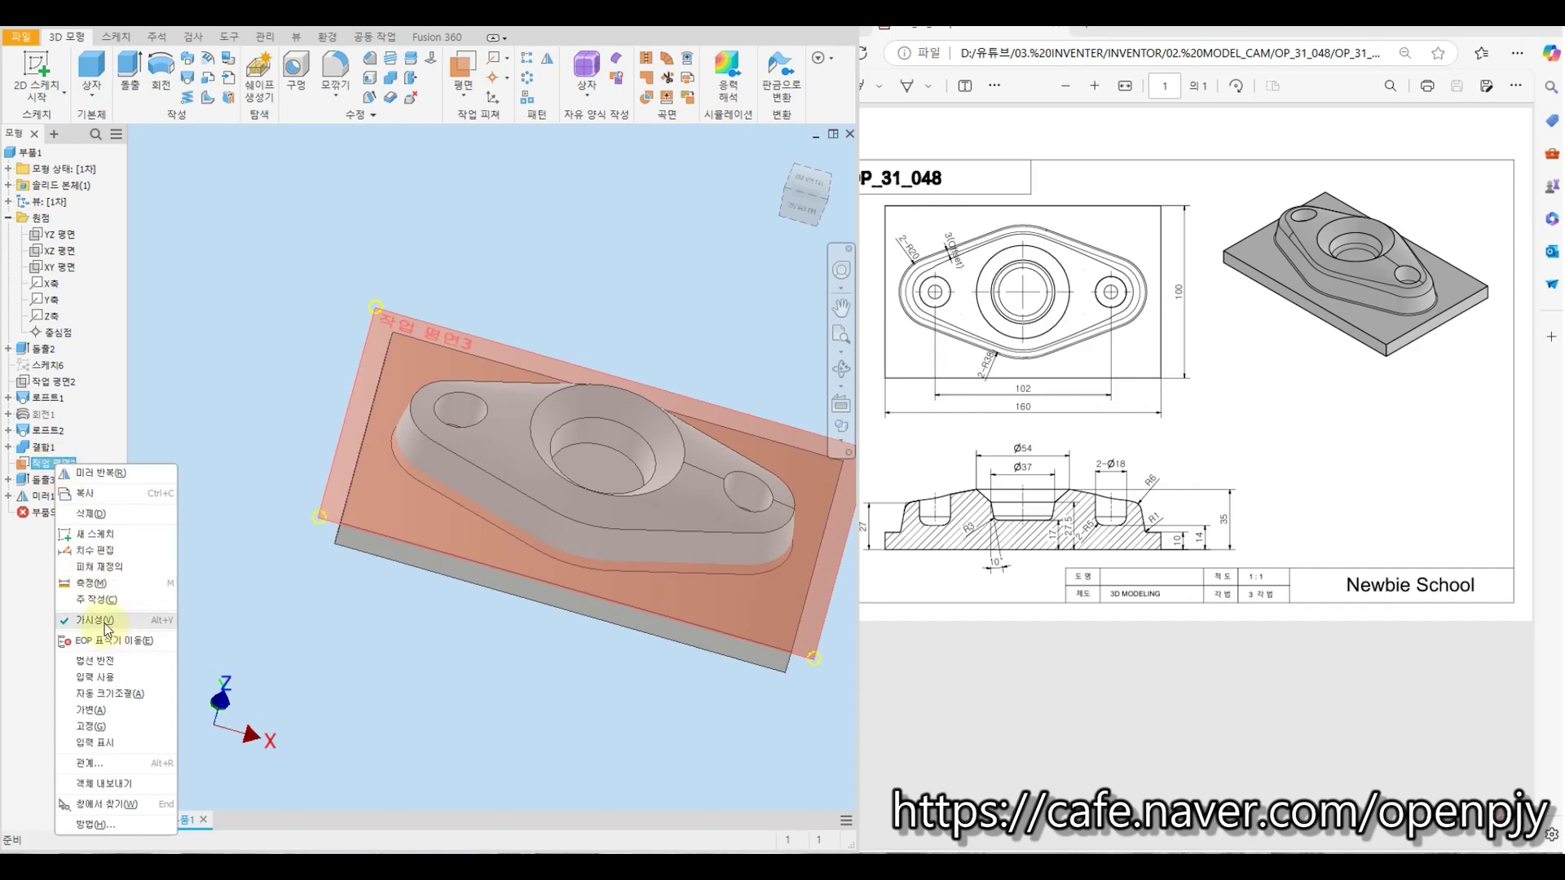
click(104, 621)
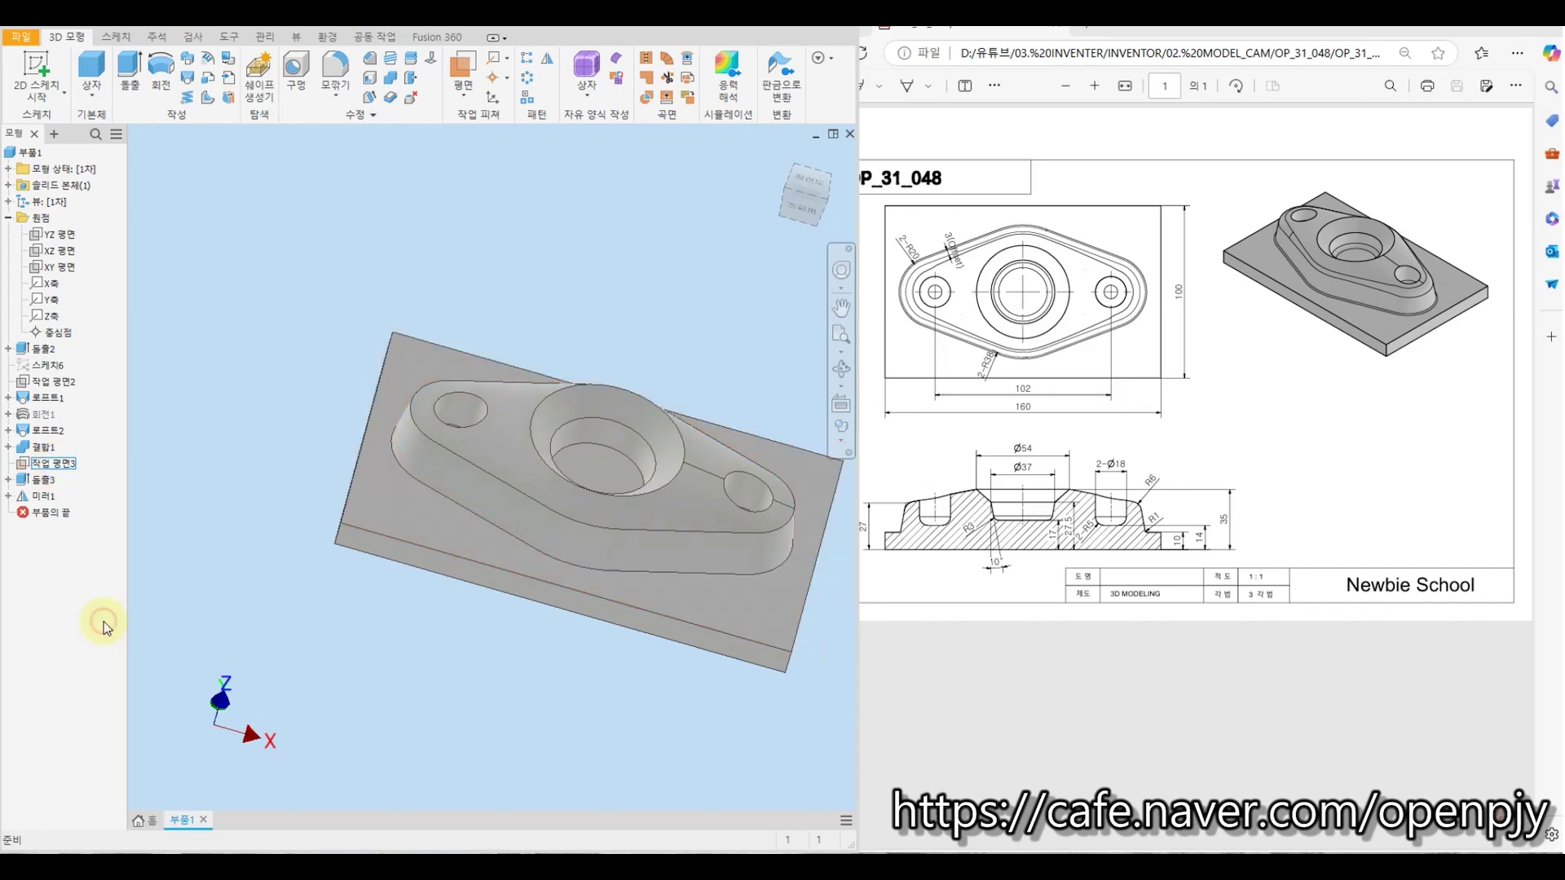
Fillet the boss's upper outer edge loop with a 6 mm radius, keeping the Fillet command running
click(780, 155)
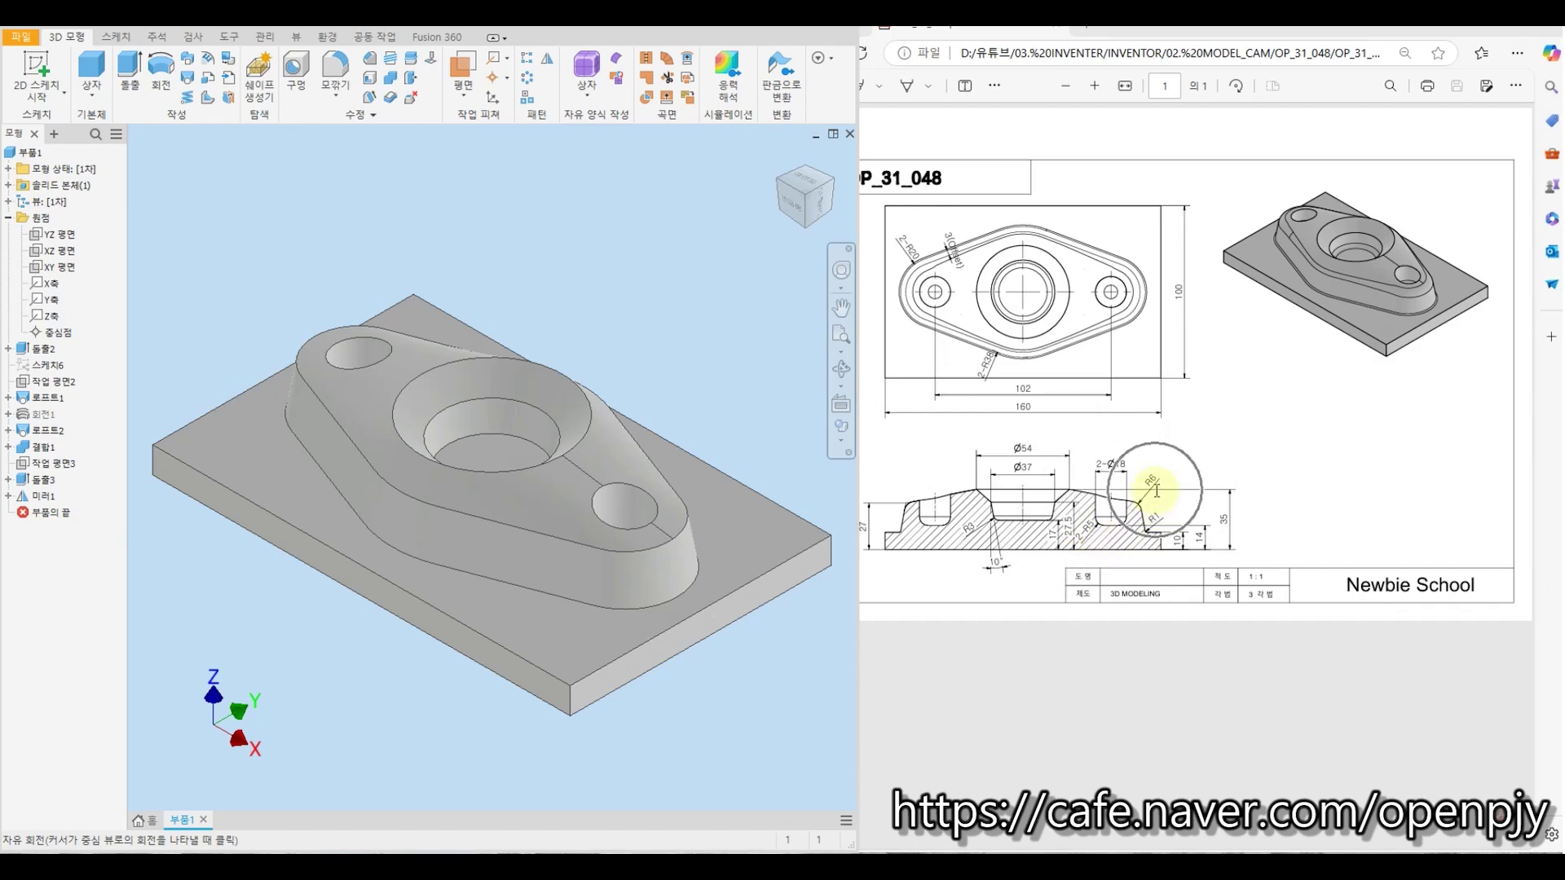
click(334, 66)
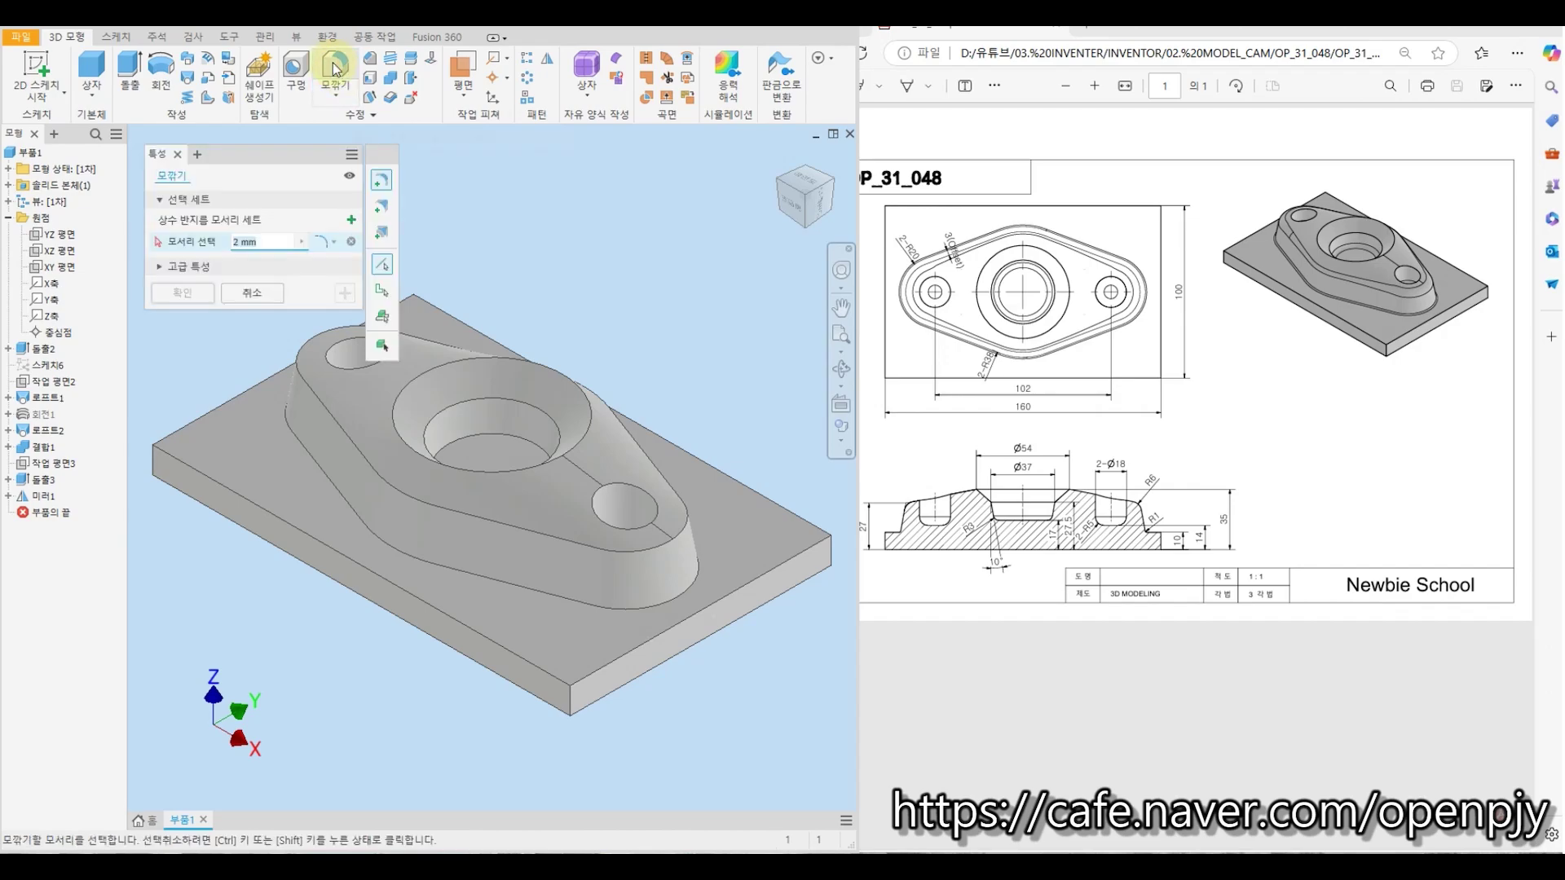
text(6)
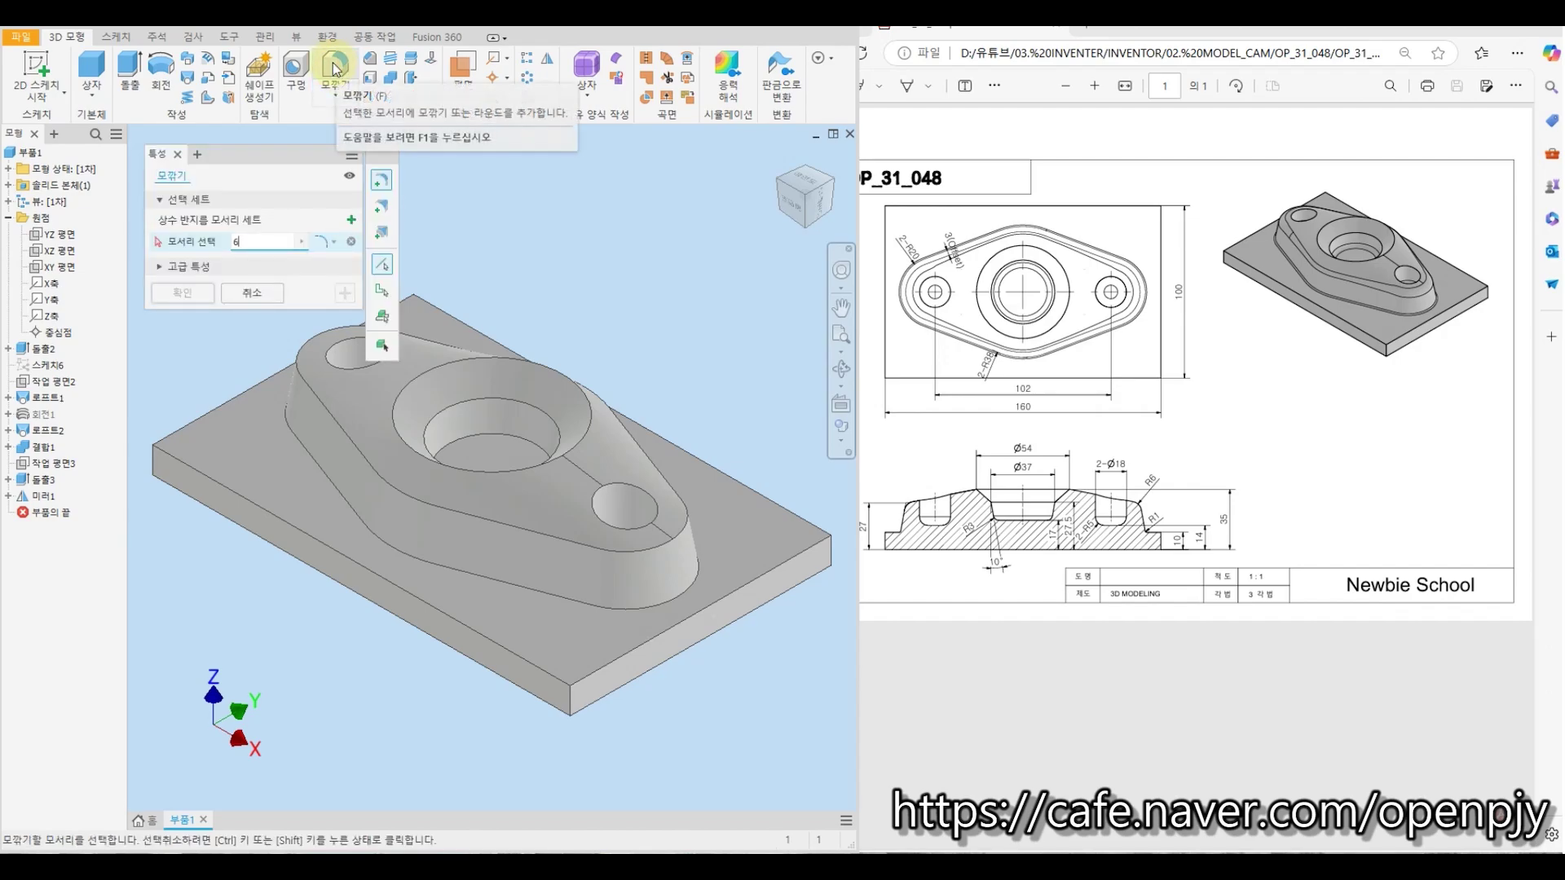
click(479, 519)
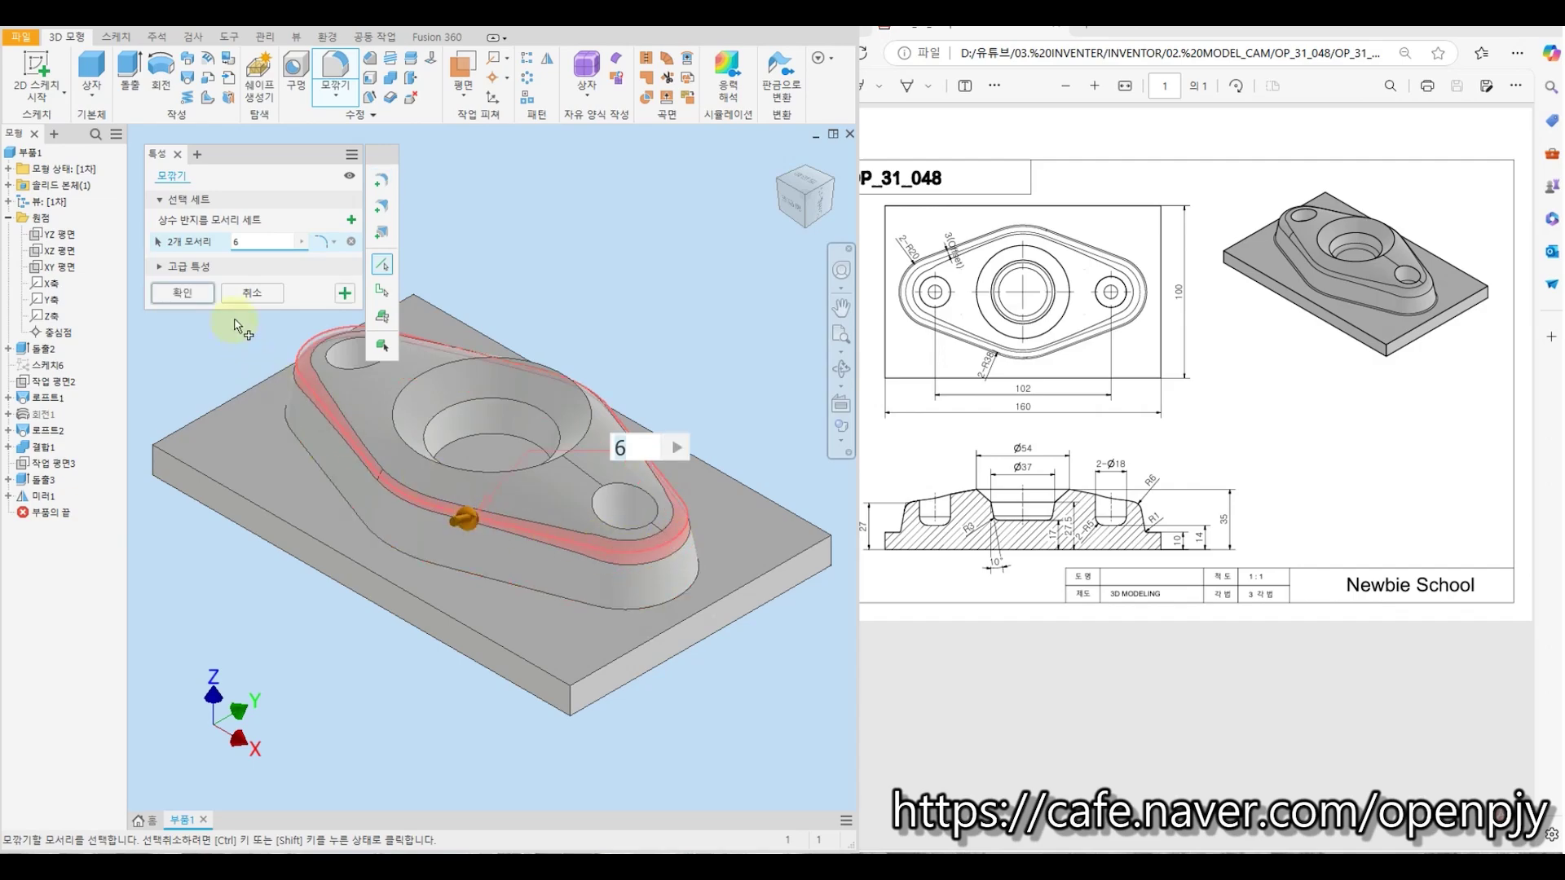
click(346, 294)
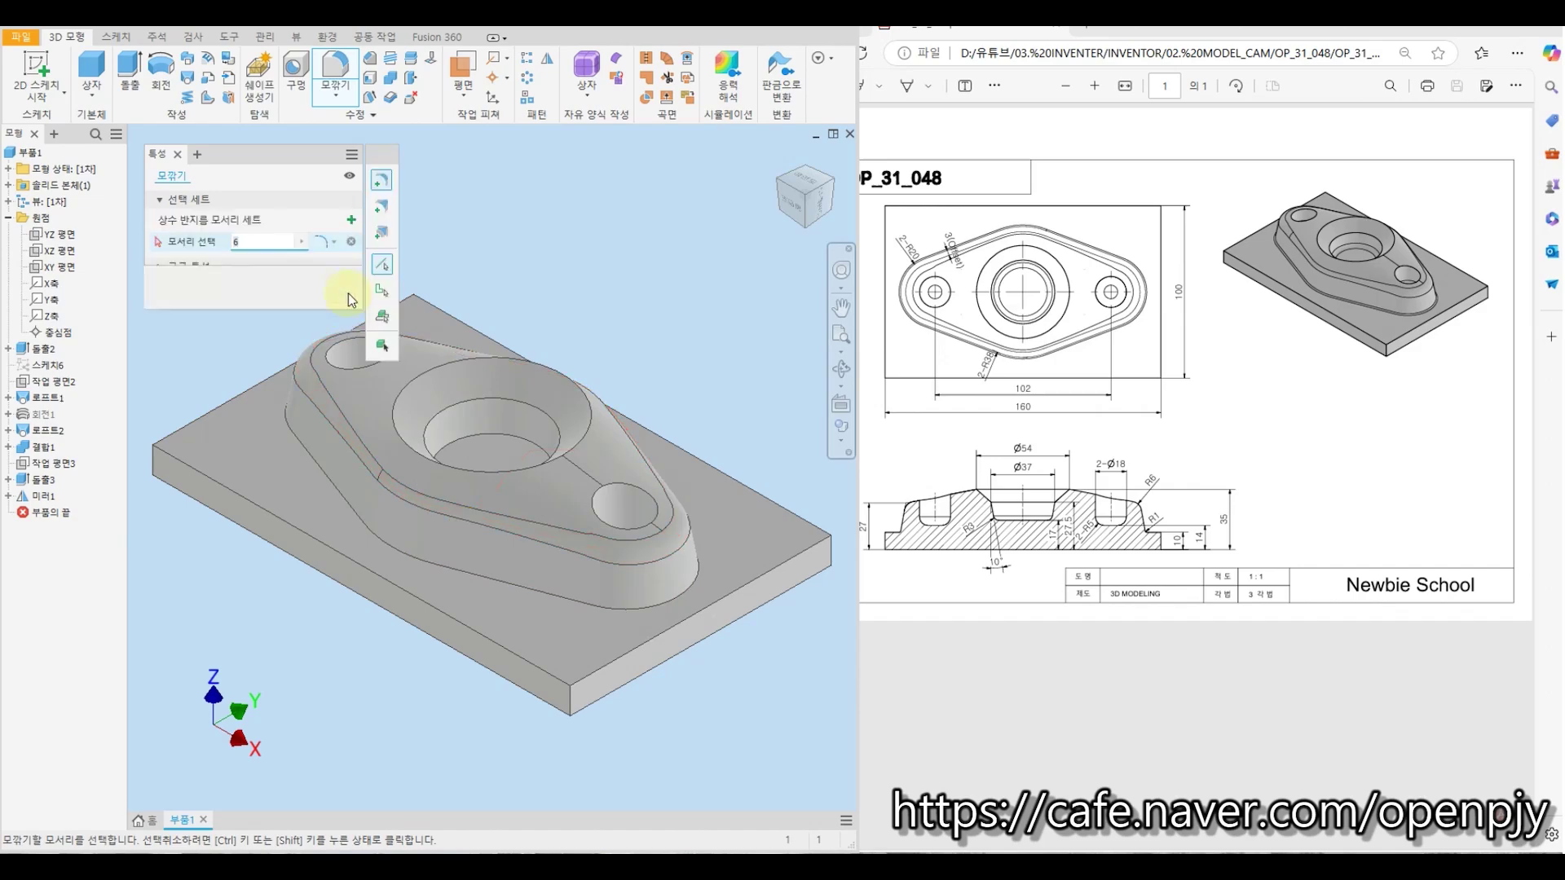
Fillet the bottom edges of both 18 mm round pockets with a 5 mm radius
text(5)
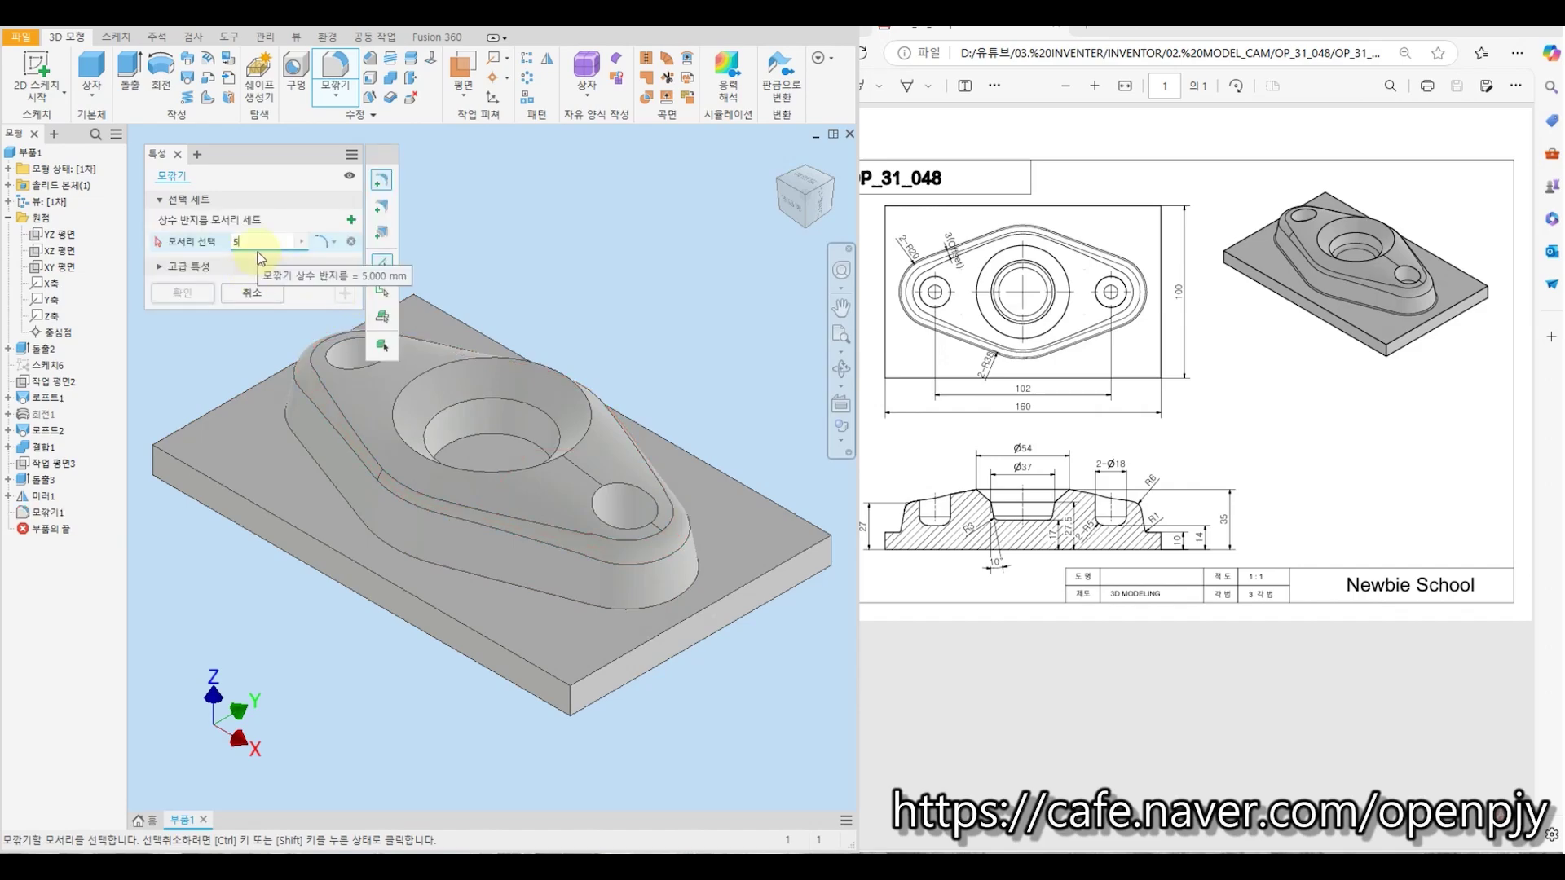
shift+middle_drag(609, 466, 621, 561)
click(620, 561)
shift+middle_drag(476, 475, 368, 343)
click(377, 379)
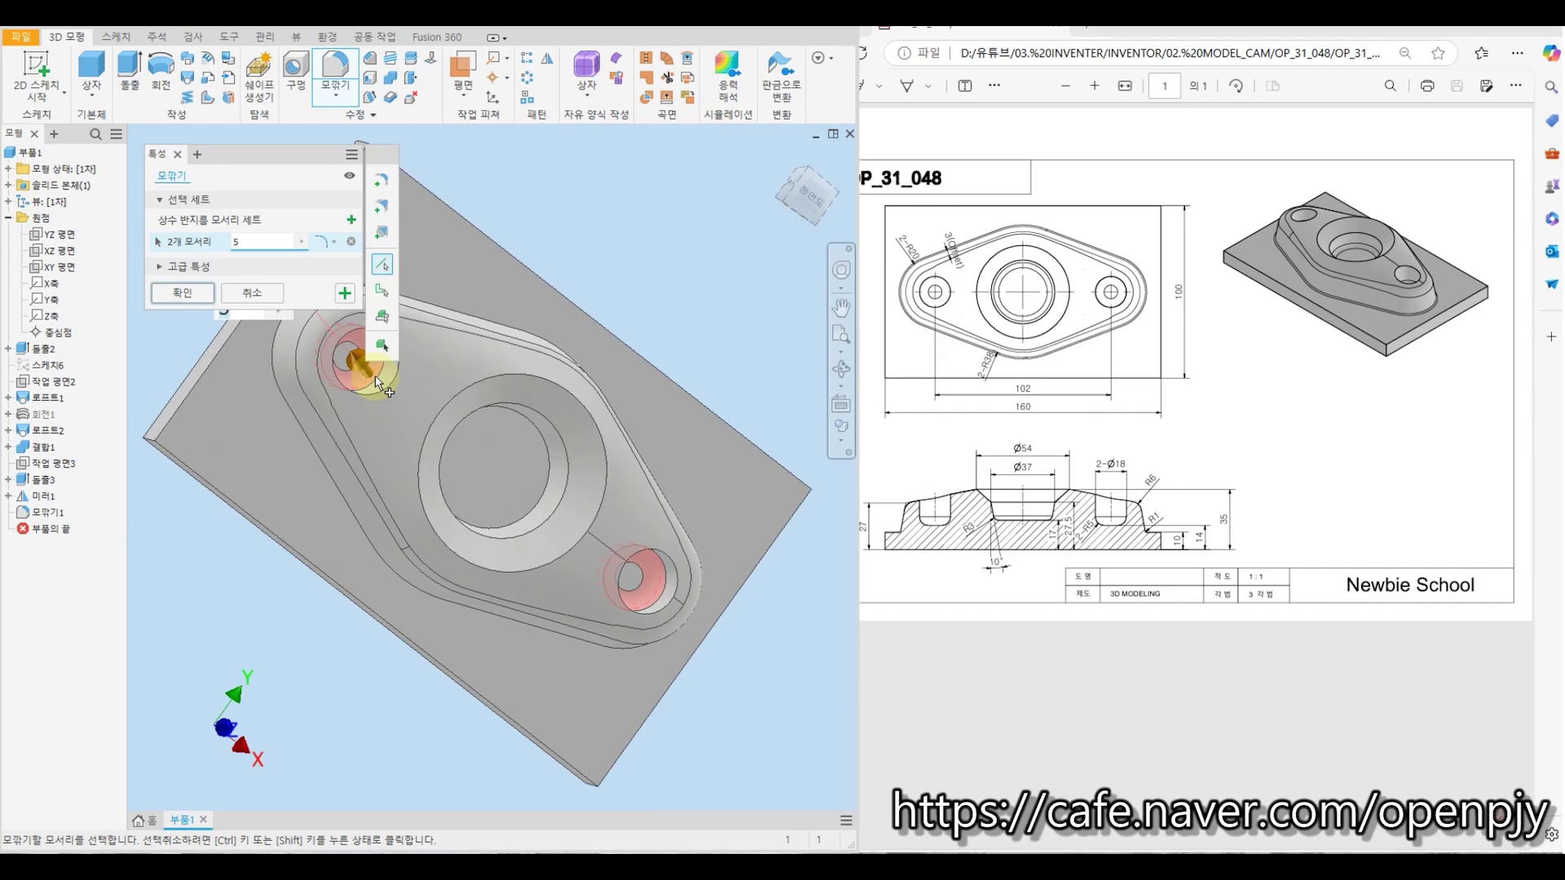
key(Return)
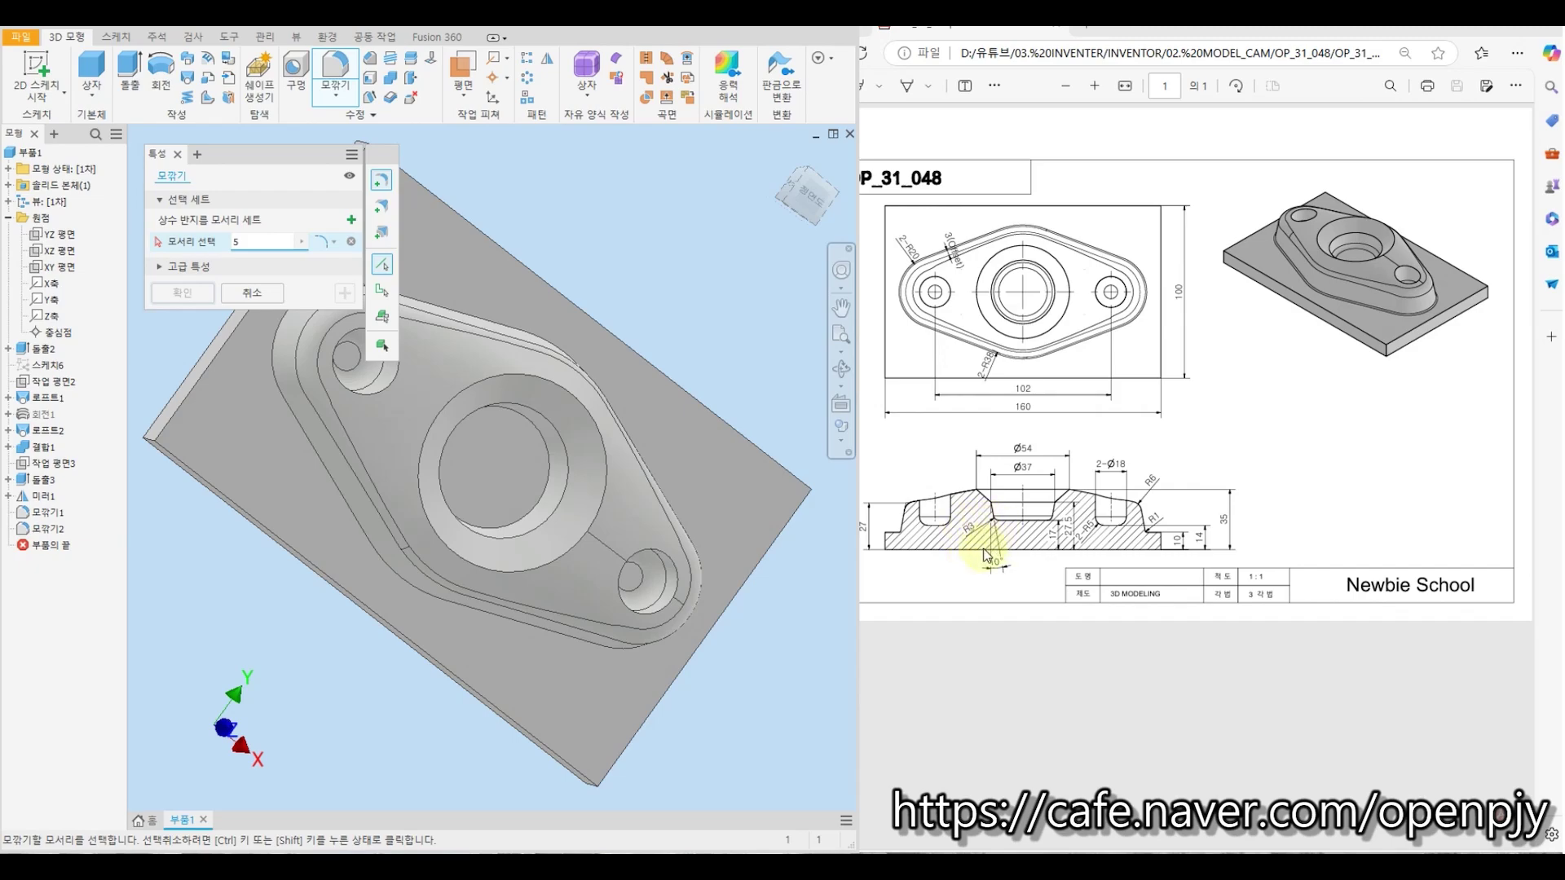
Fillet the bottom edge of the central pocket with a 3 mm radius
click(246, 241)
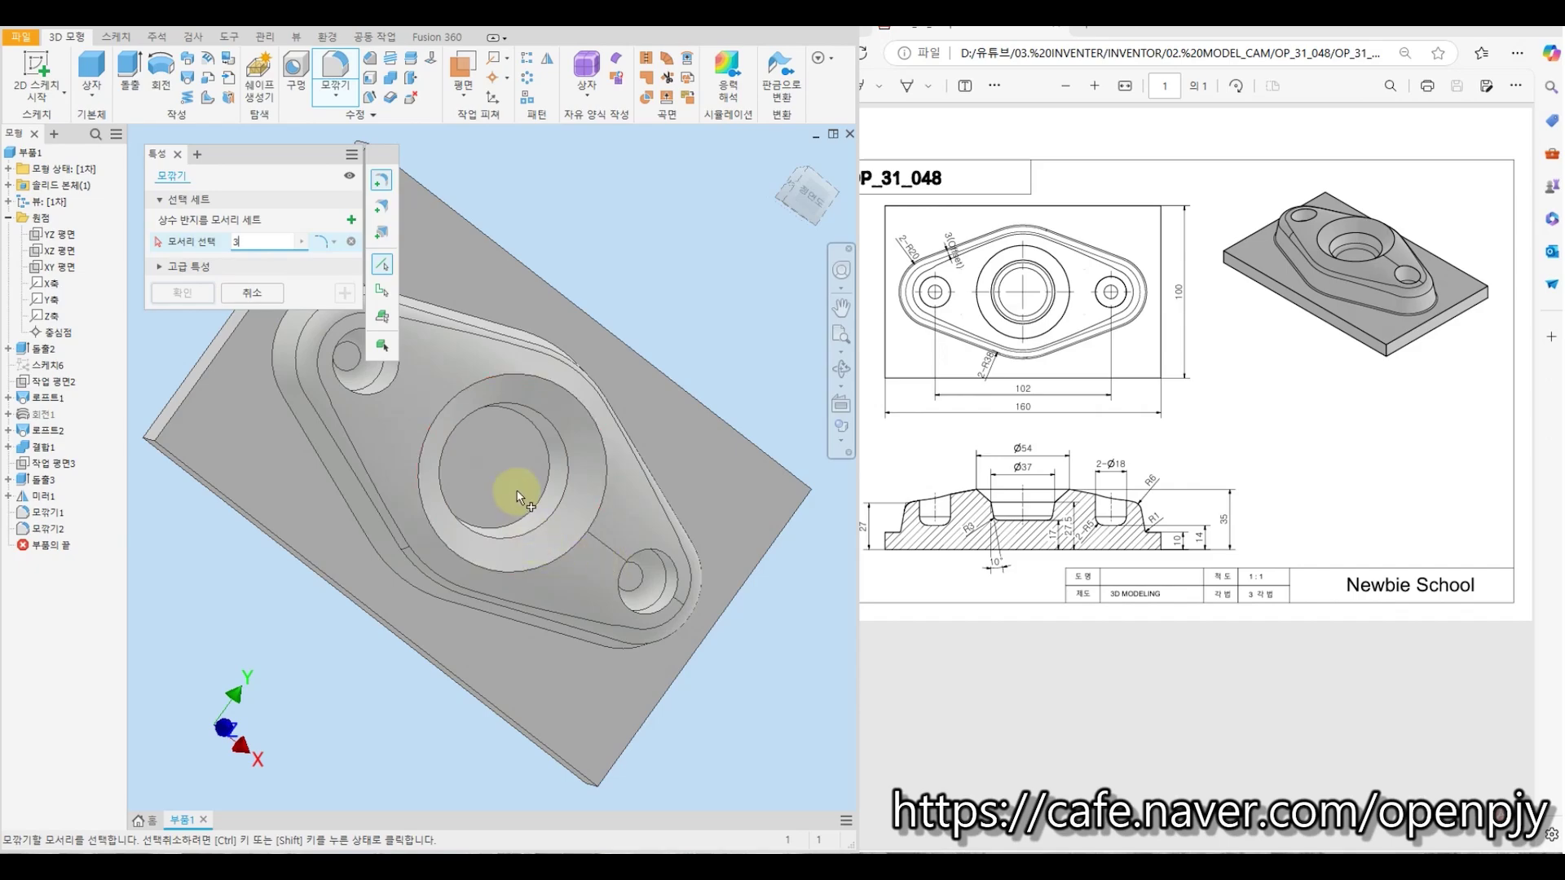
shift+middle_drag(513, 500, 500, 454)
click(520, 425)
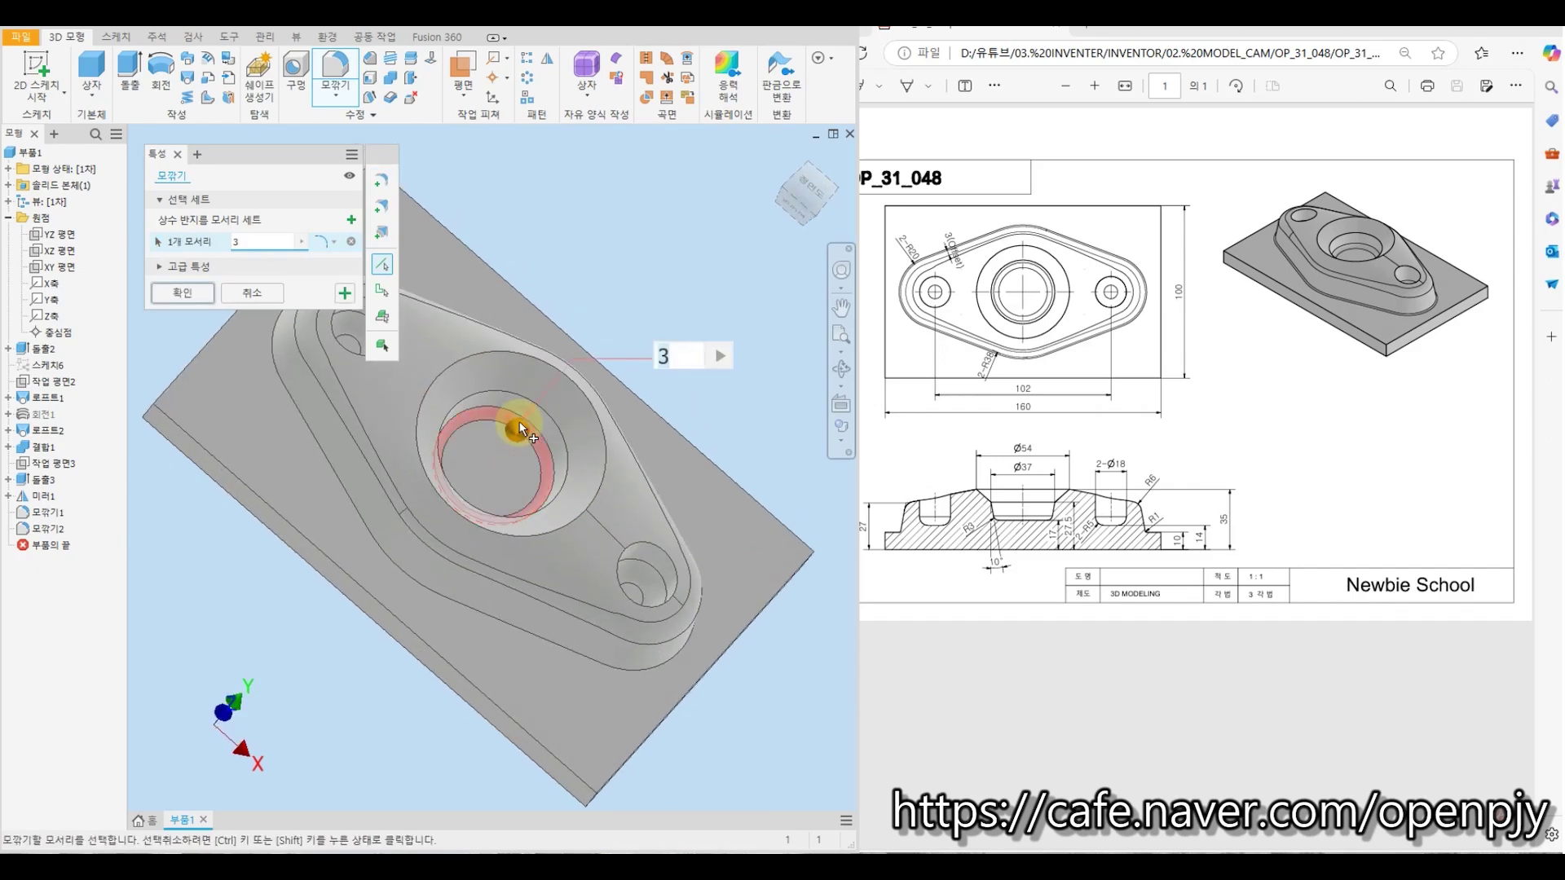
click(343, 297)
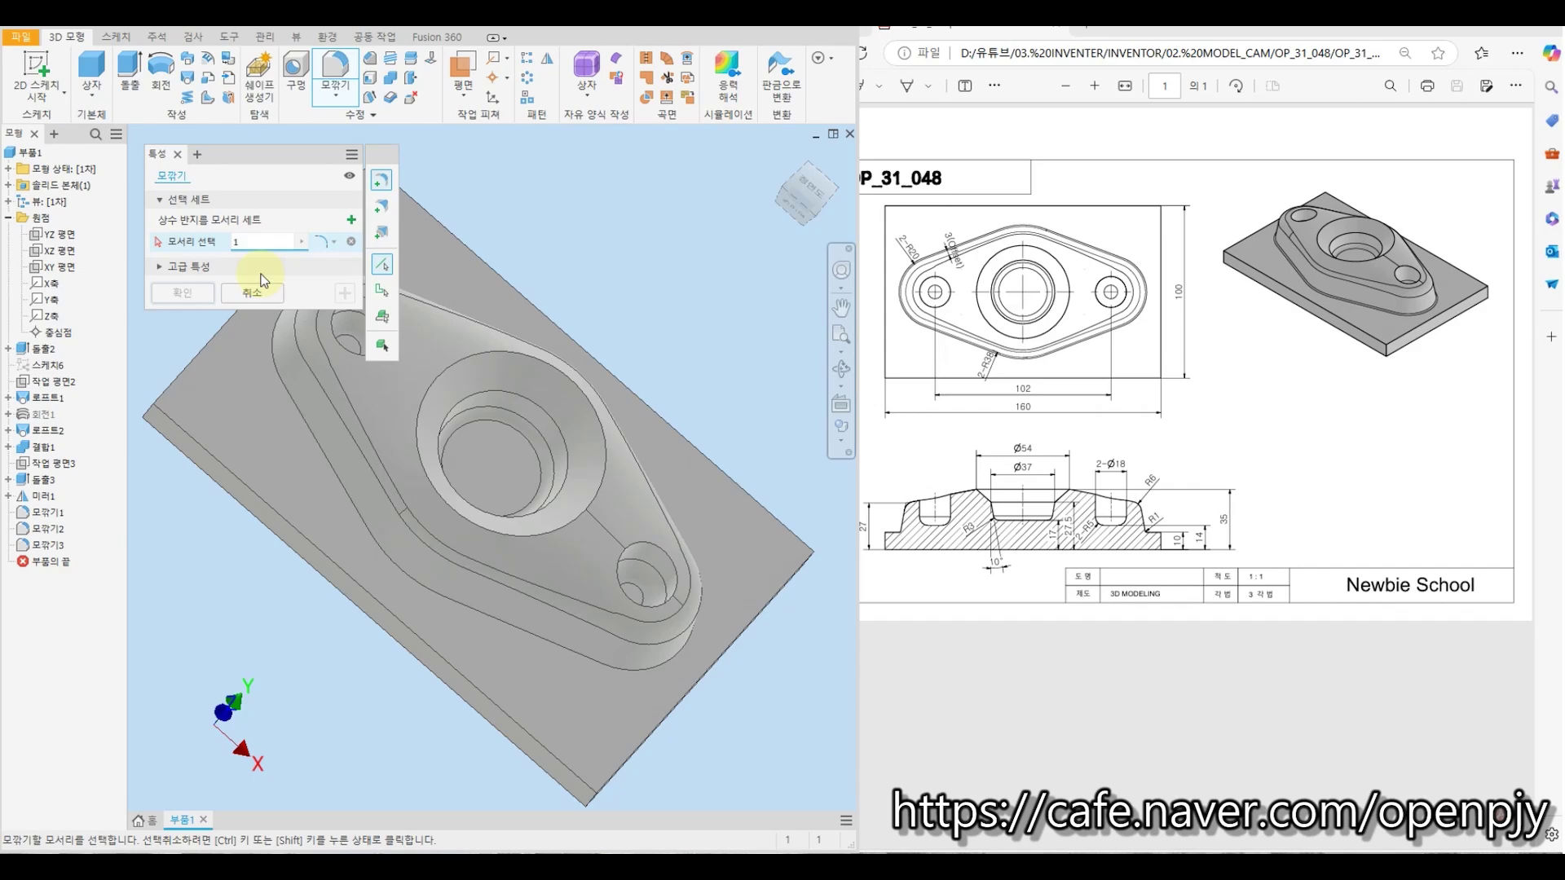
Fillet the edge where the boss meets the base plate with a 1 mm radius and return to the home view
click(458, 598)
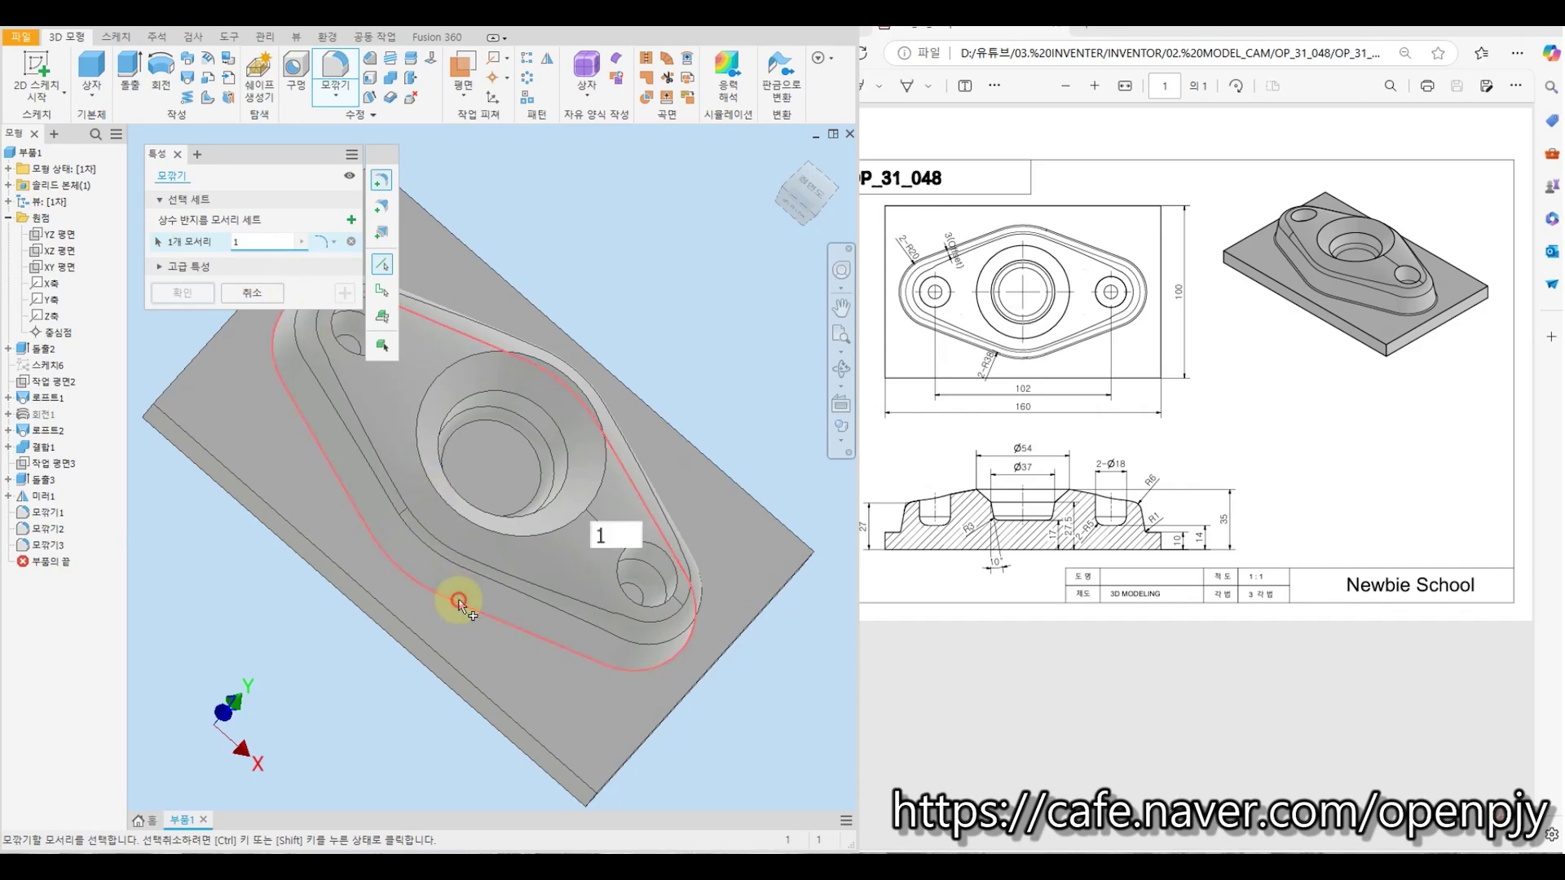
click(183, 293)
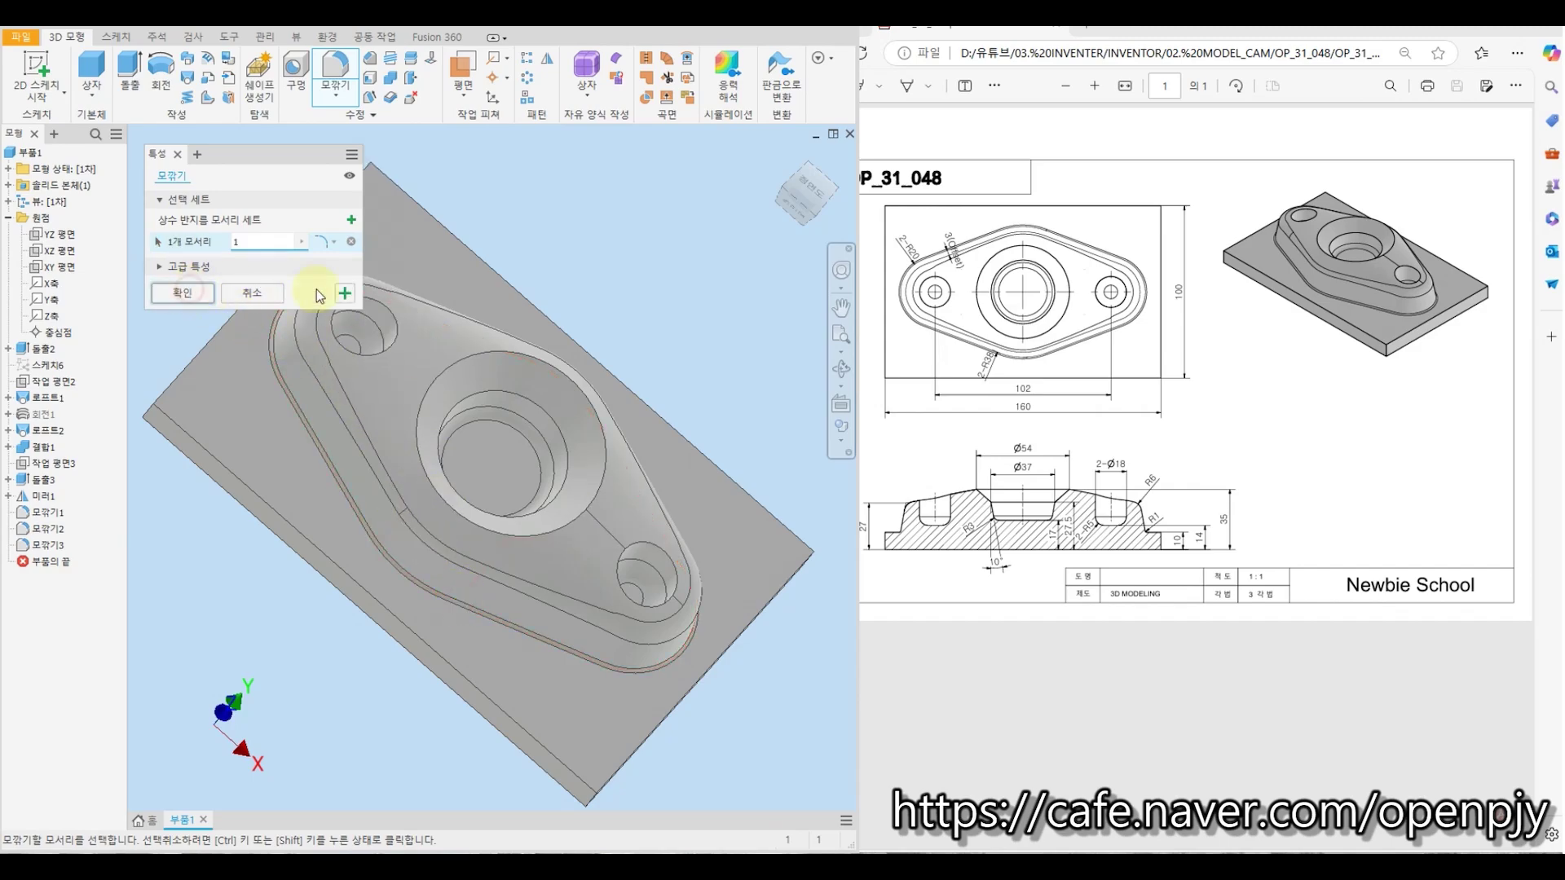
click(781, 154)
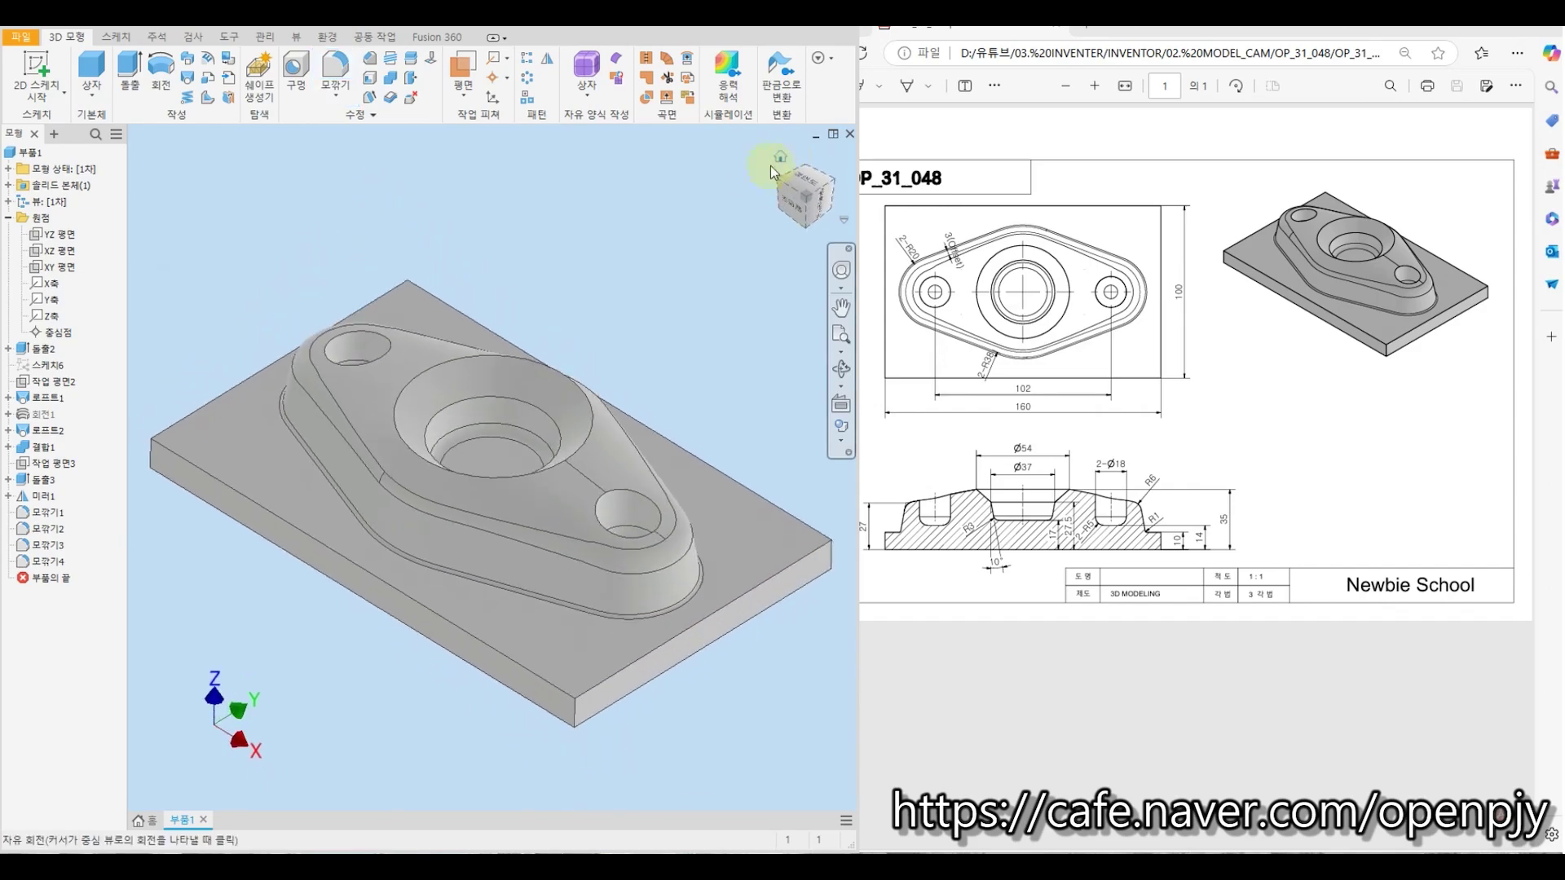